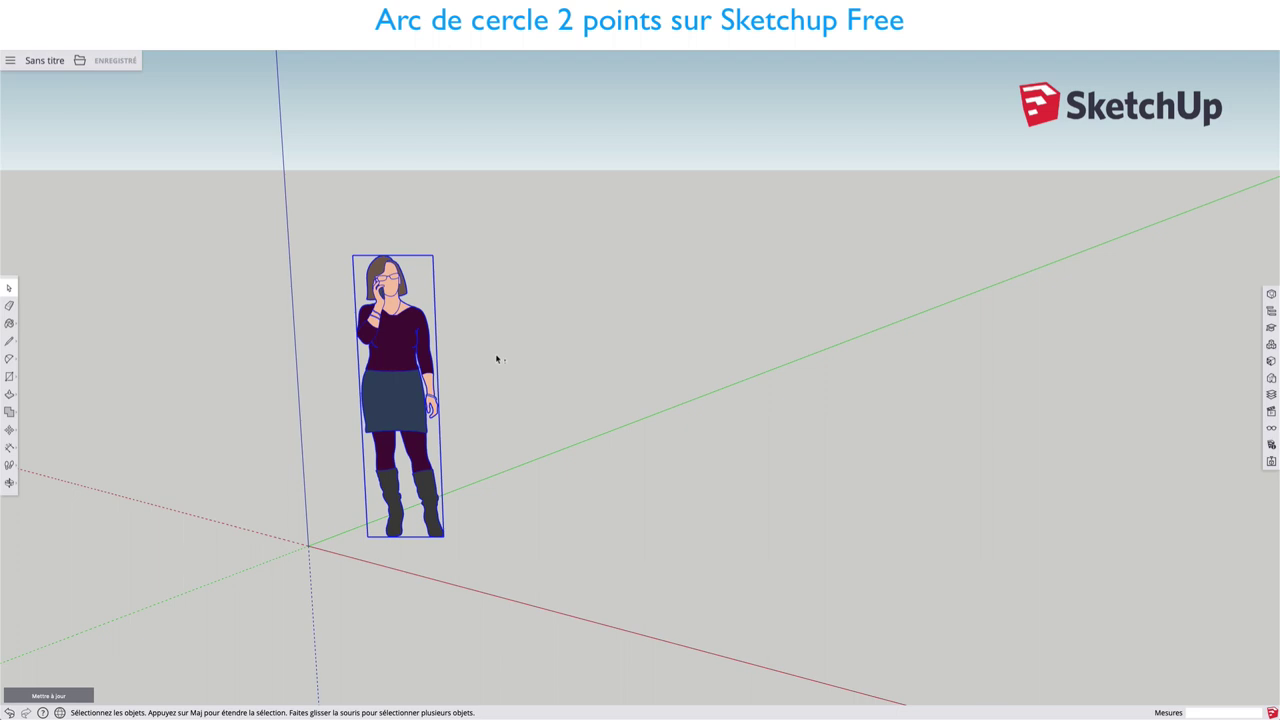
# Delete the standing person figure and choose the 2 Point Arc tool from the arc flyout
pyautogui.press('Delete')
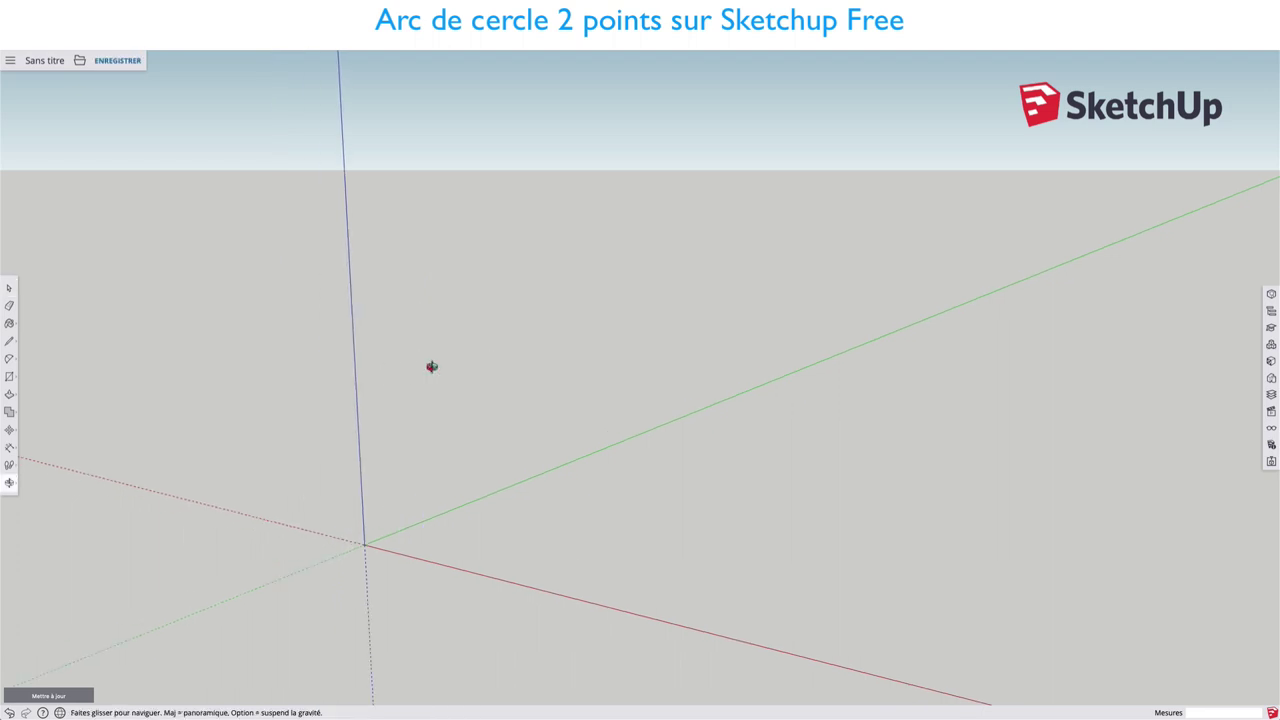
pyautogui.click(18, 351)
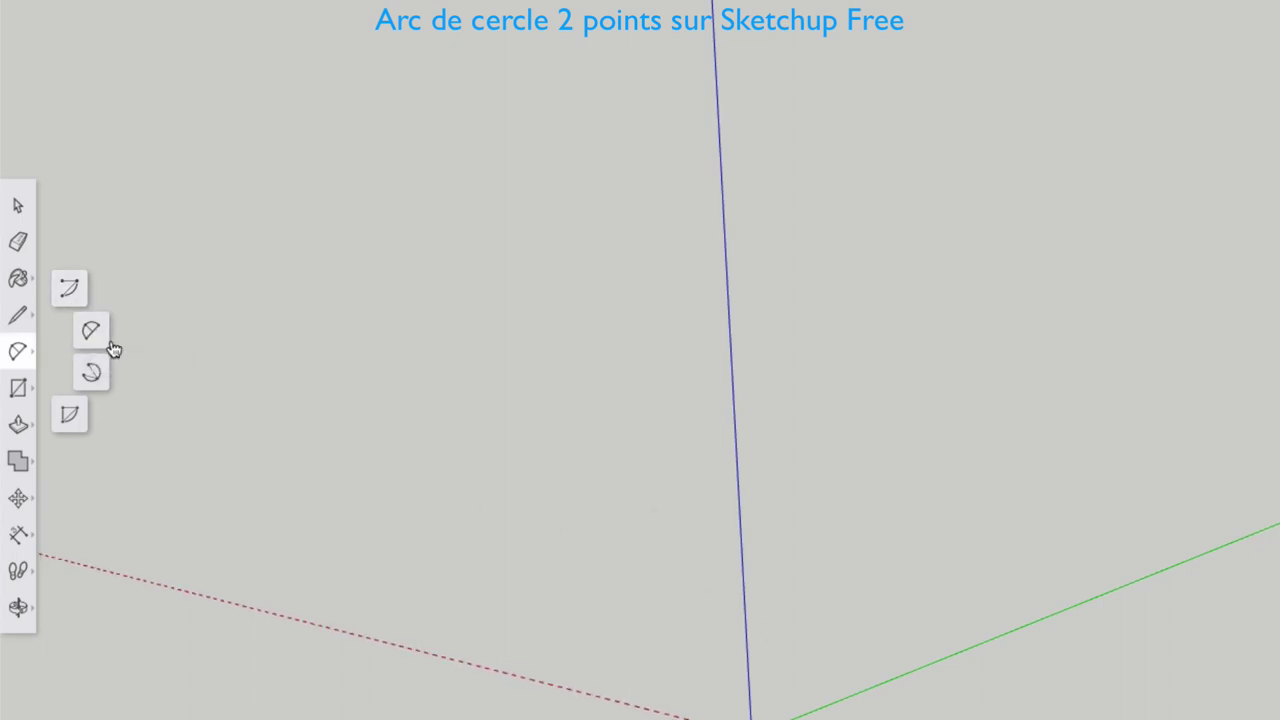
pyautogui.click(91, 334)
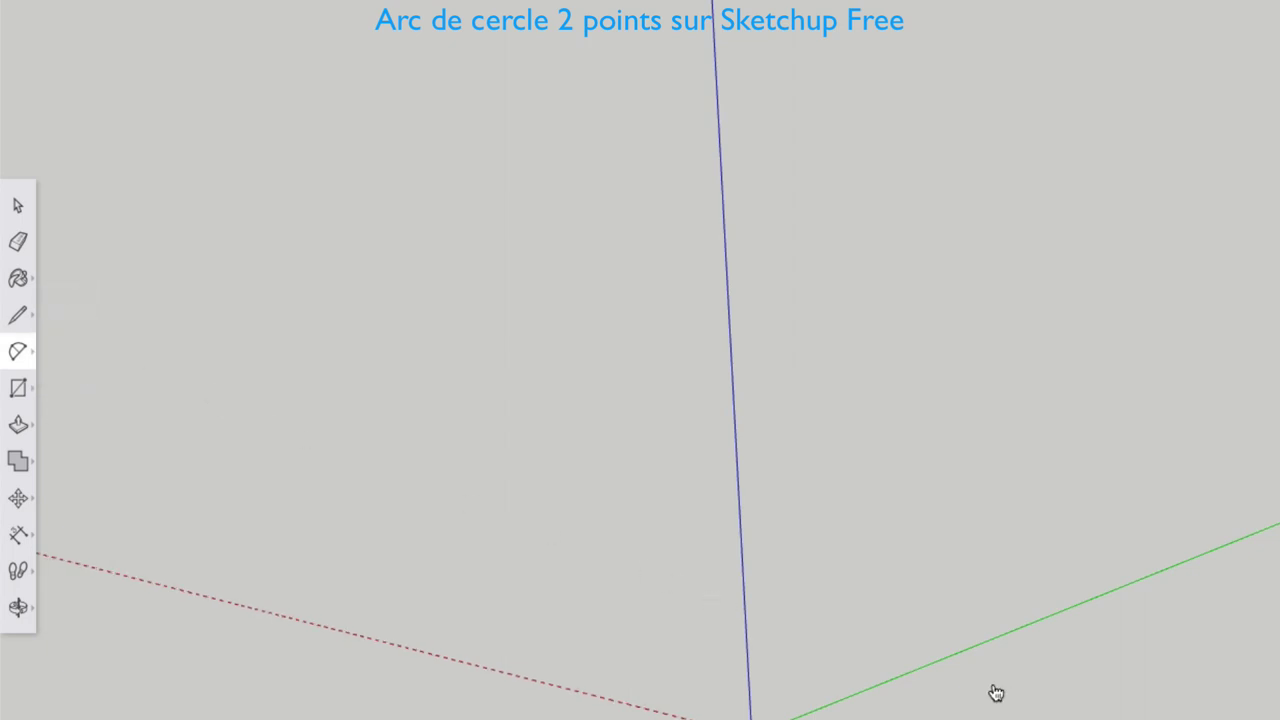
# Draw a rectangle of about 1.30 m by 0.85 m on the ground from the axes origin
pyautogui.press('r')
pyautogui.click(511, 505)
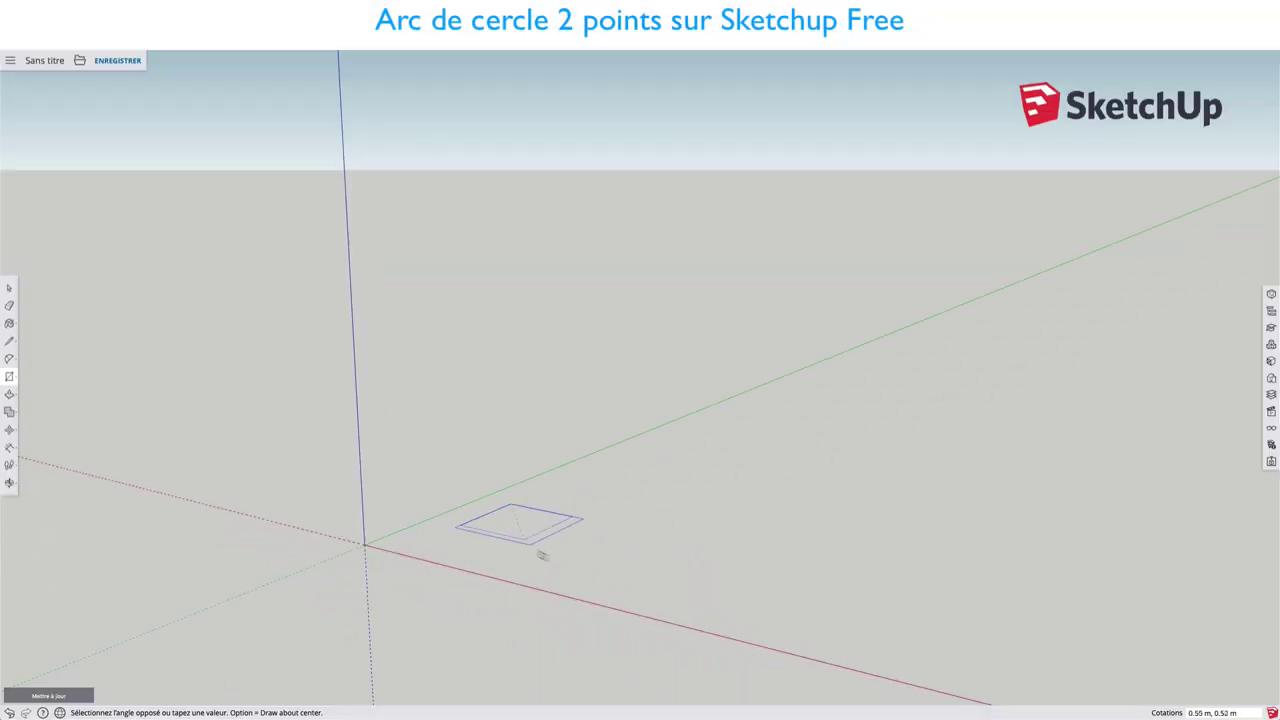
pyautogui.click(595, 593)
pyautogui.moveTo(497, 452); pyautogui.dragTo(774, 557, button='middle')
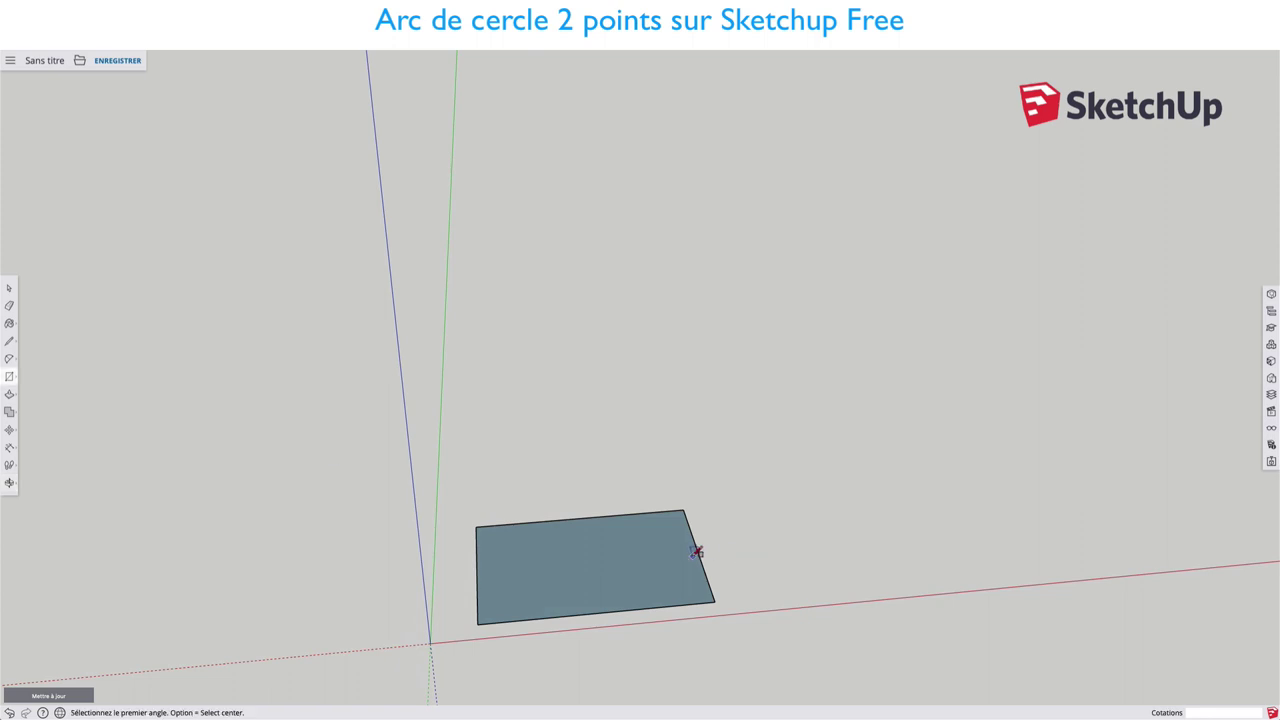
pyautogui.moveTo(697, 552)
pyautogui.mouseDown(button='middle')
pyautogui.moveTo(663, 417)
pyautogui.moveTo(746, 409)
pyautogui.mouseUp(button='middle')
pyautogui.scroll(3, 659, 395)
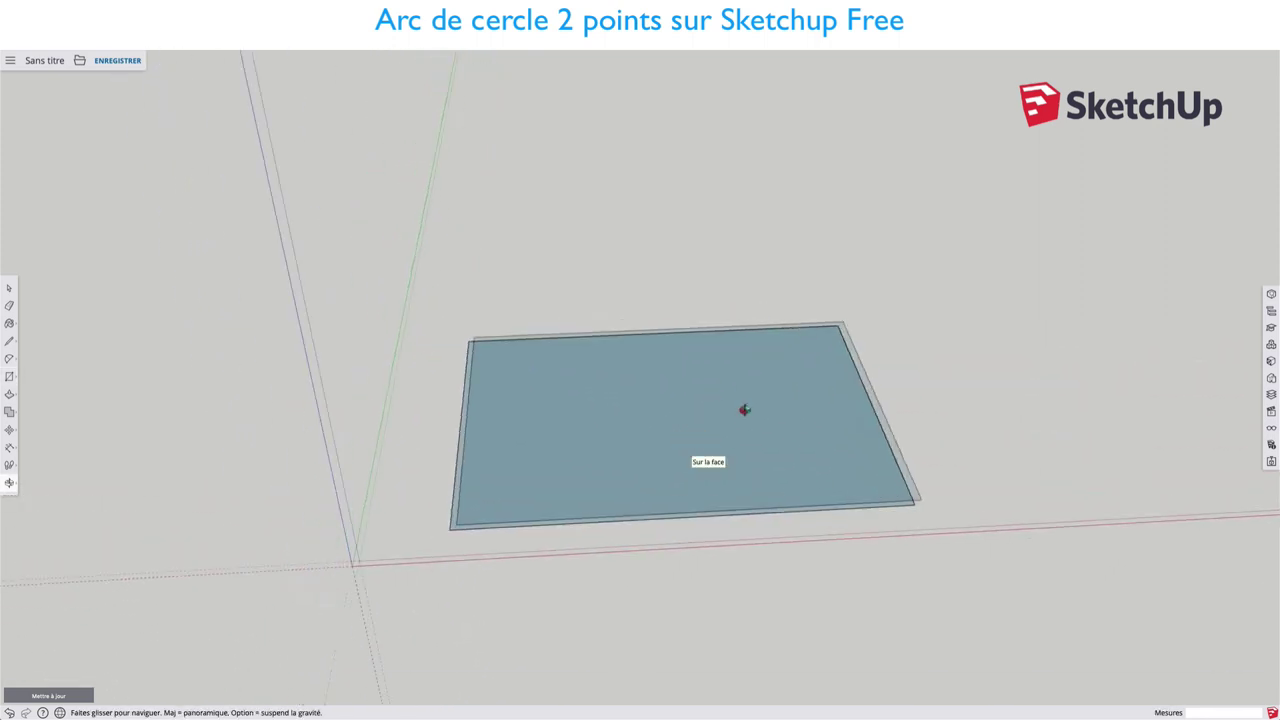
pyautogui.click(476, 334)
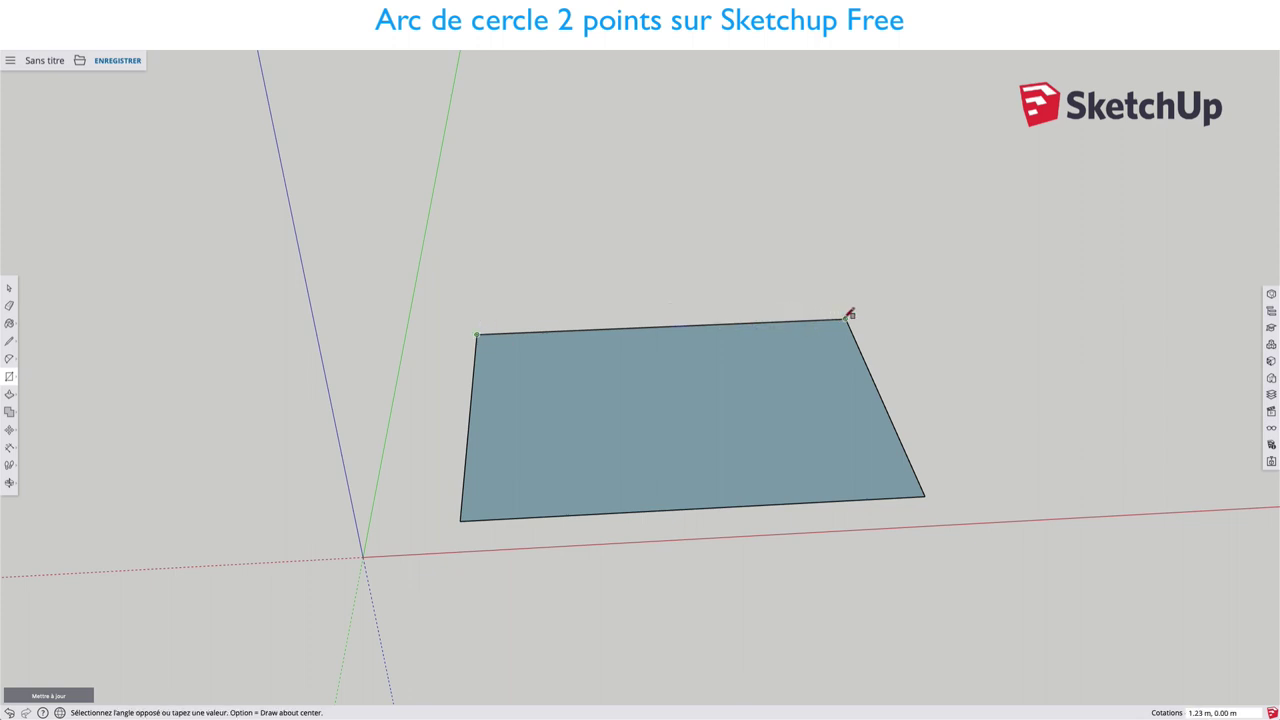
pyautogui.press('Escape')
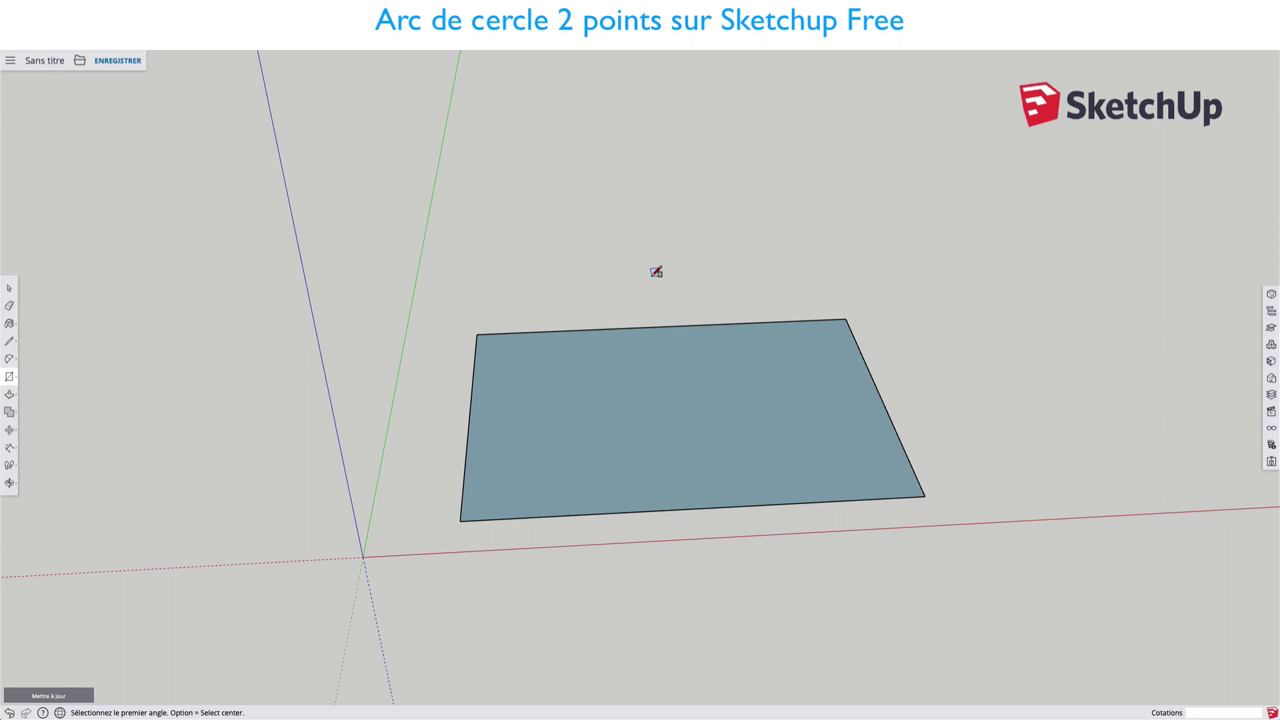
# Draw a 2 Point Arc across the rectangle's far corners, bulging out about 0.29 m
pyautogui.press('a')
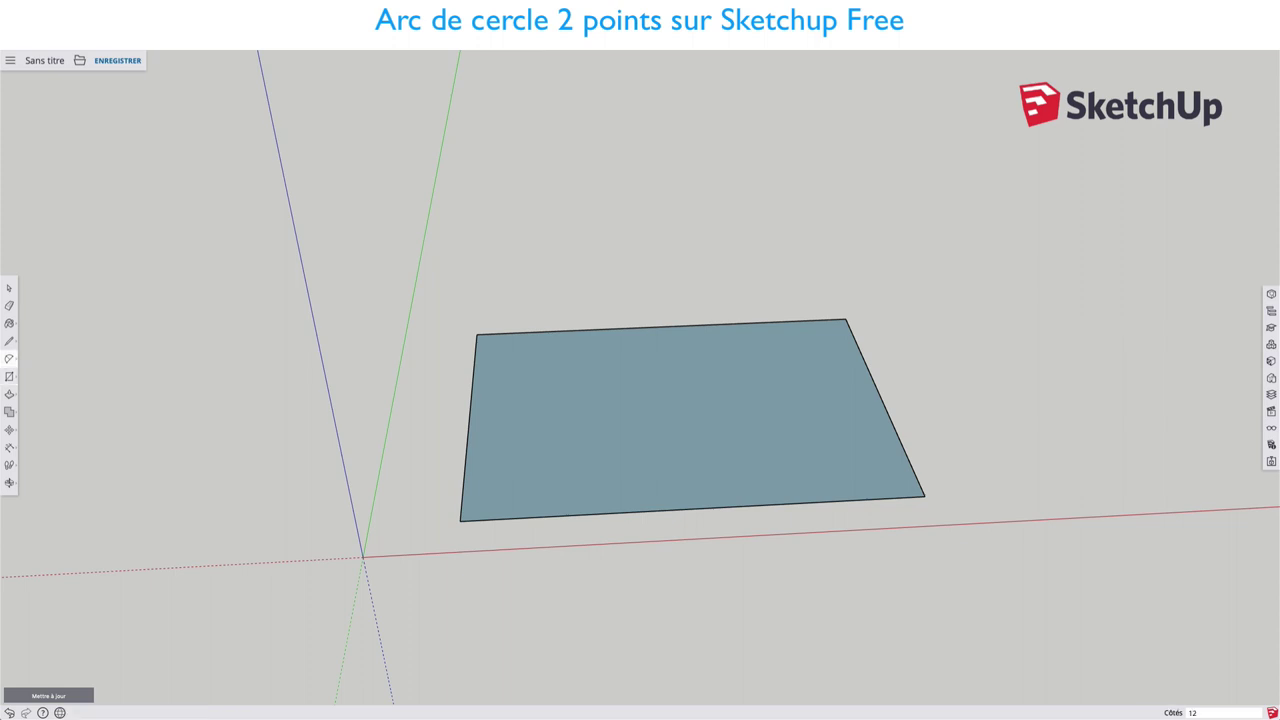
pyautogui.click(477, 334)
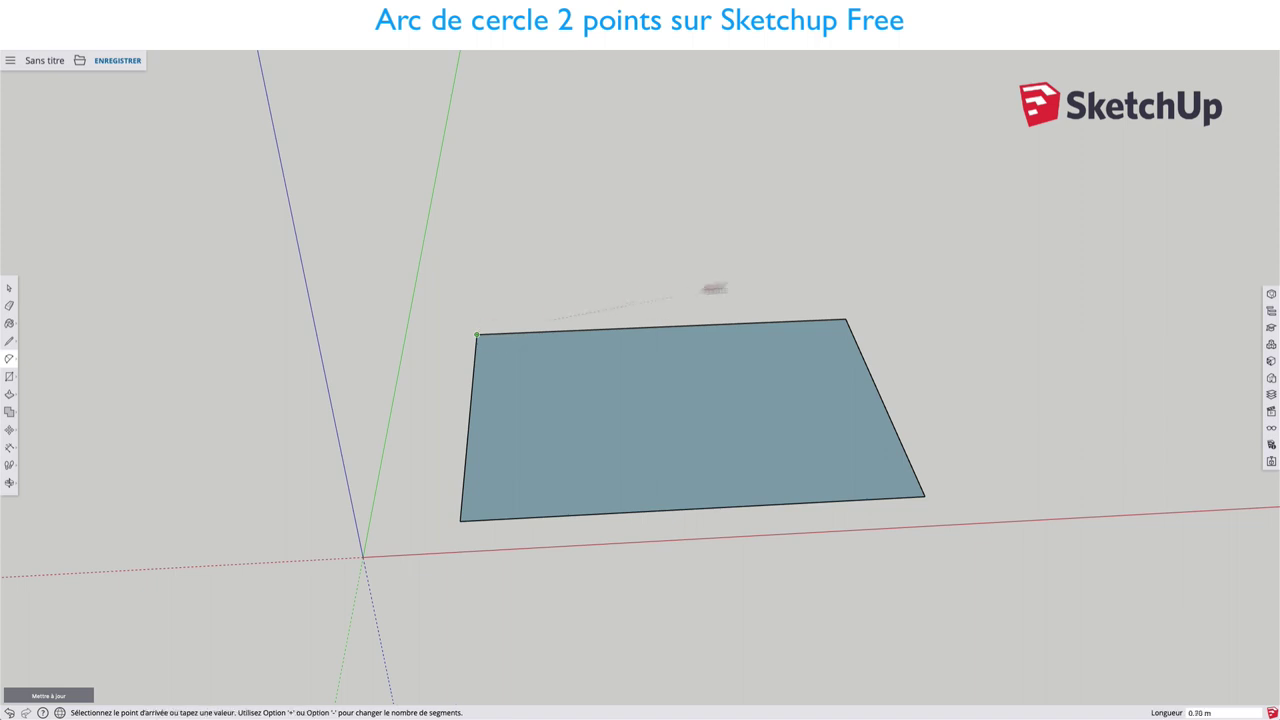
pyautogui.click(847, 319)
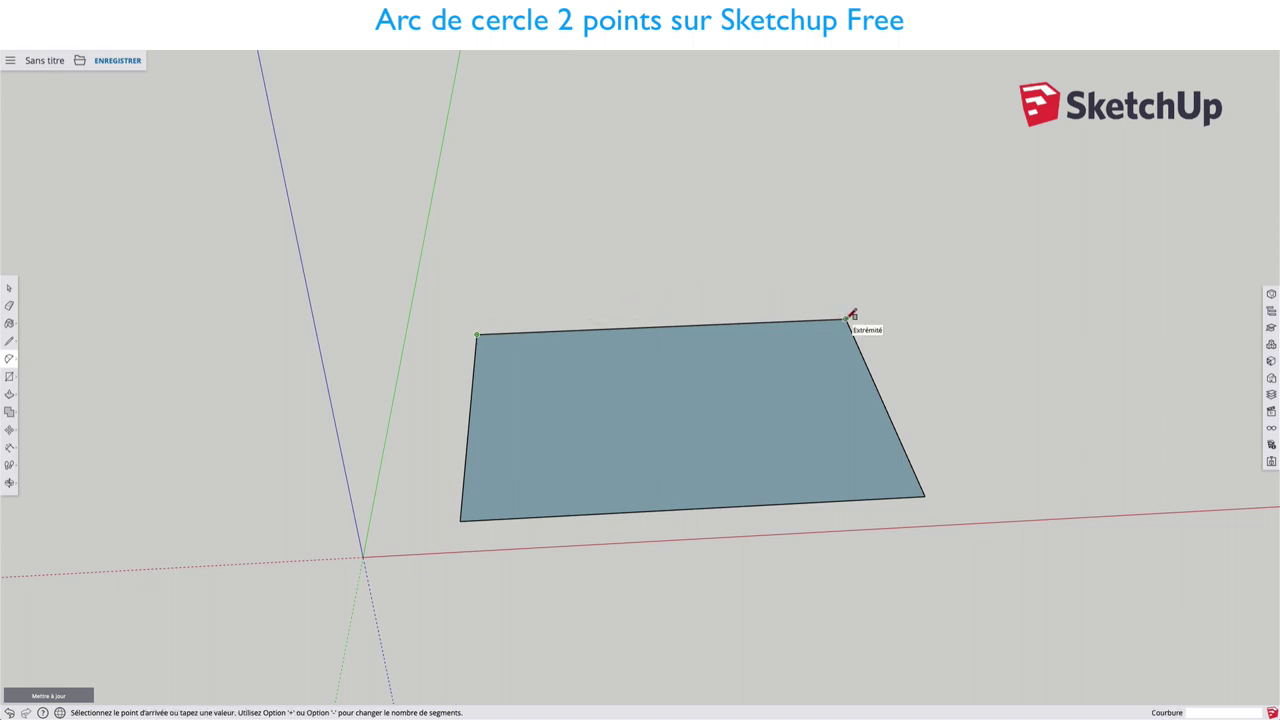
pyautogui.click(771, 272)
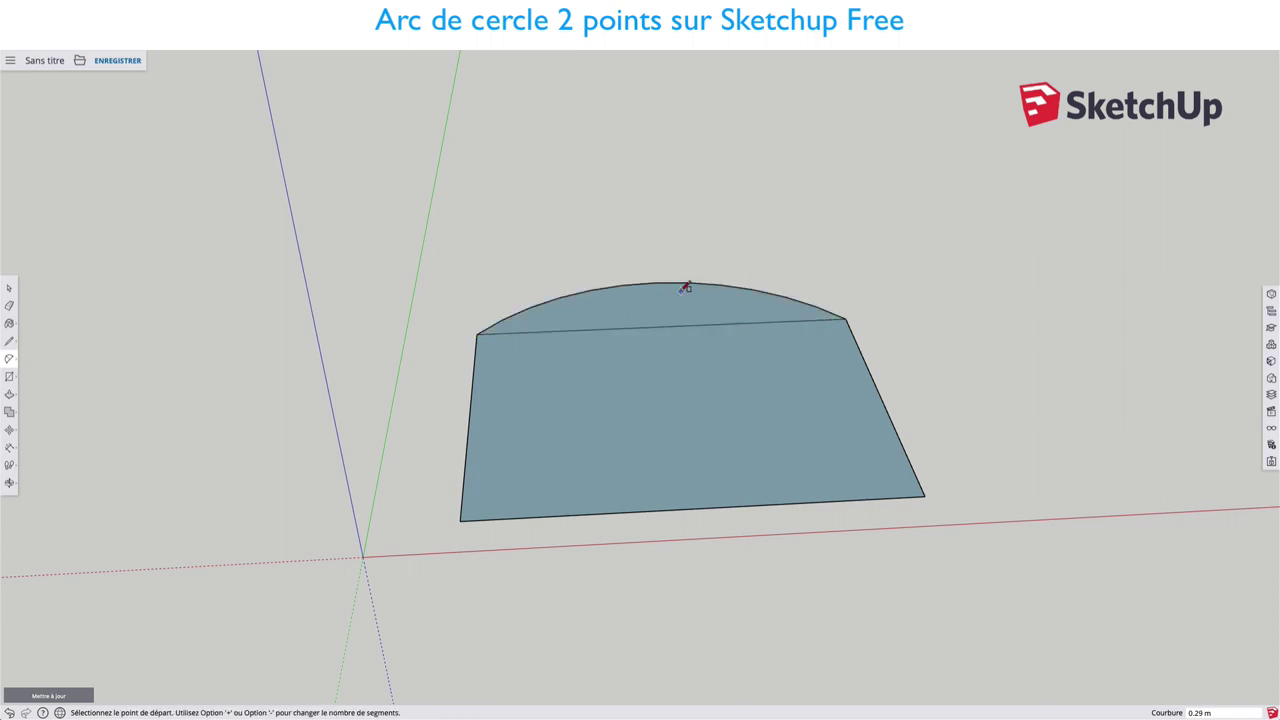
pyautogui.press('space')
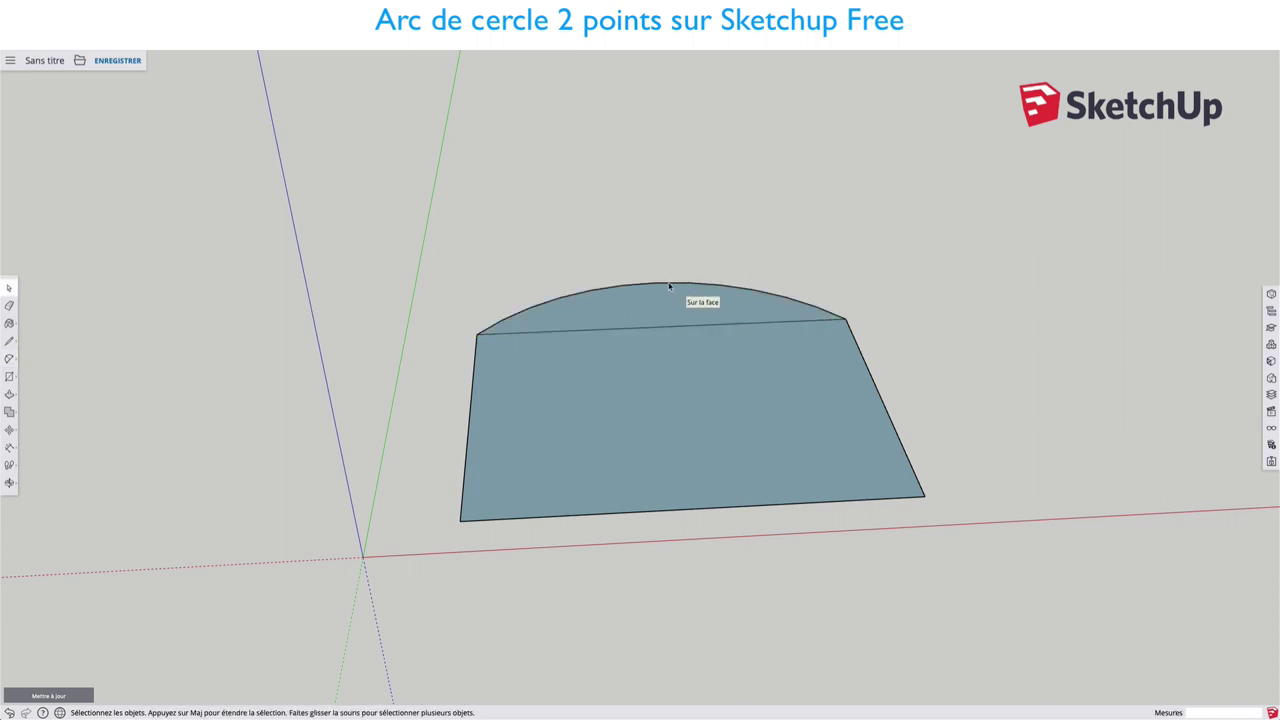
# Inspect the arc's radius and 24 segments in Entity Info
pyautogui.click(670, 287)
pyautogui.rightClick(670, 287)
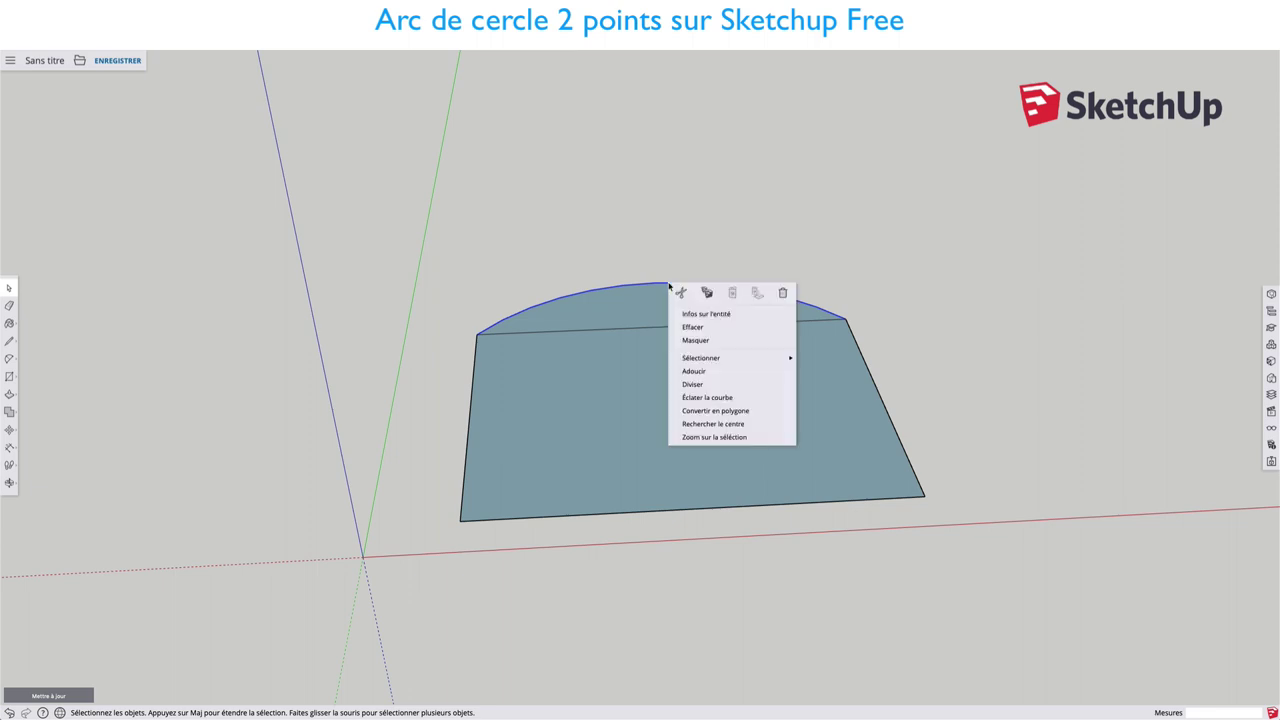
pyautogui.click(691, 315)
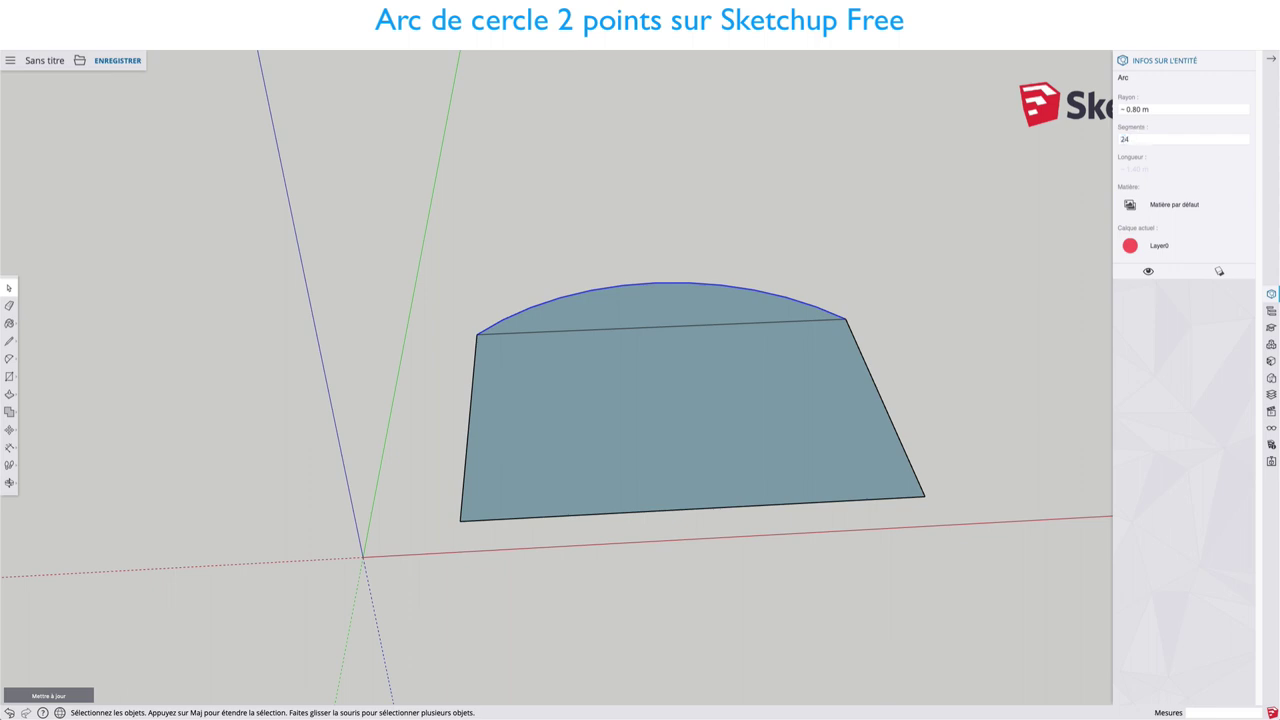
# Erase the edge between the rectangle and the arc to merge them into one face
pyautogui.click(790, 235)
pyautogui.press('o')
pyautogui.moveTo(609, 300); pyautogui.dragTo(789, 343)
pyautogui.press('space')
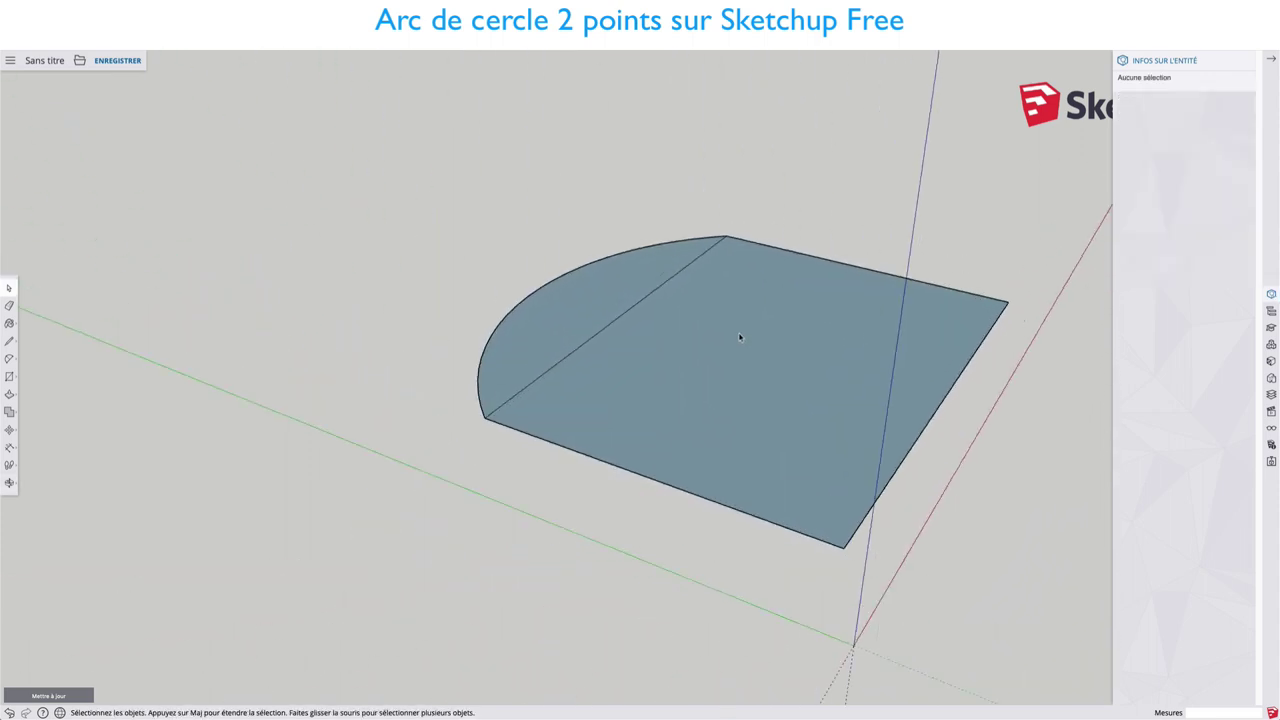
pyautogui.click(622, 319)
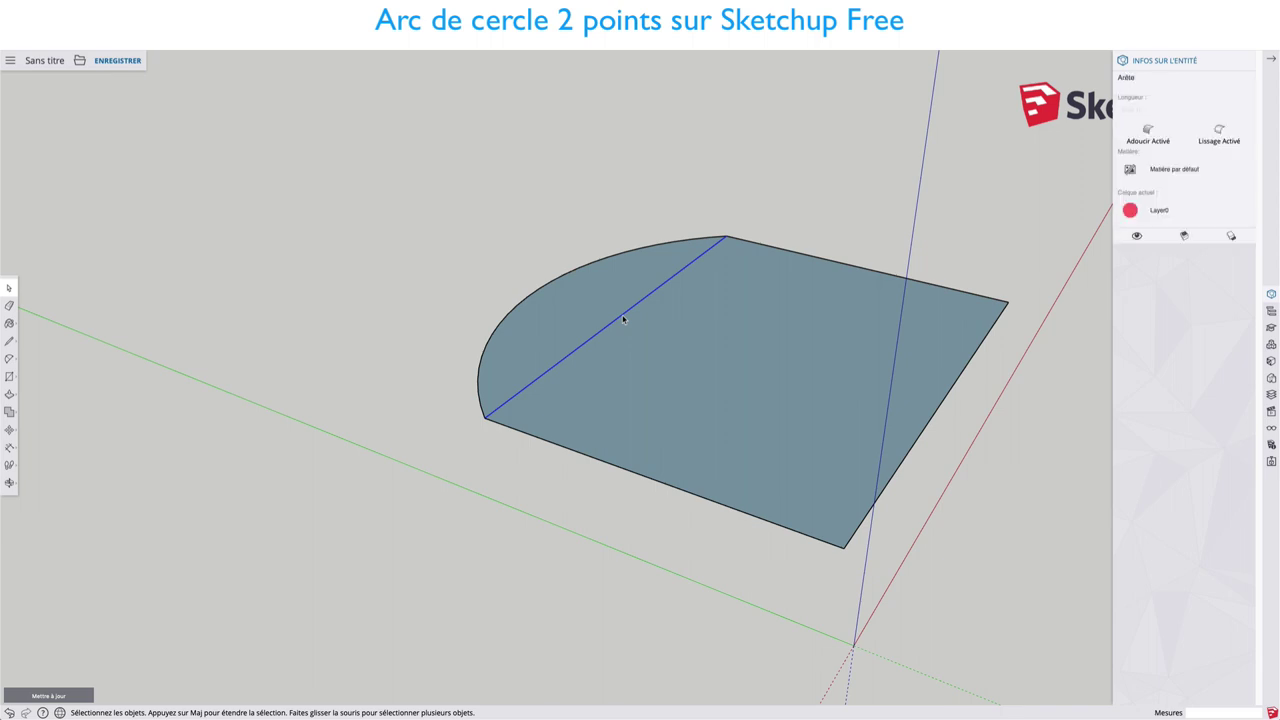
pyautogui.press('Delete')
# Push/Pull the rounded face up into a slab about 0.13 m thick
pyautogui.press('p')
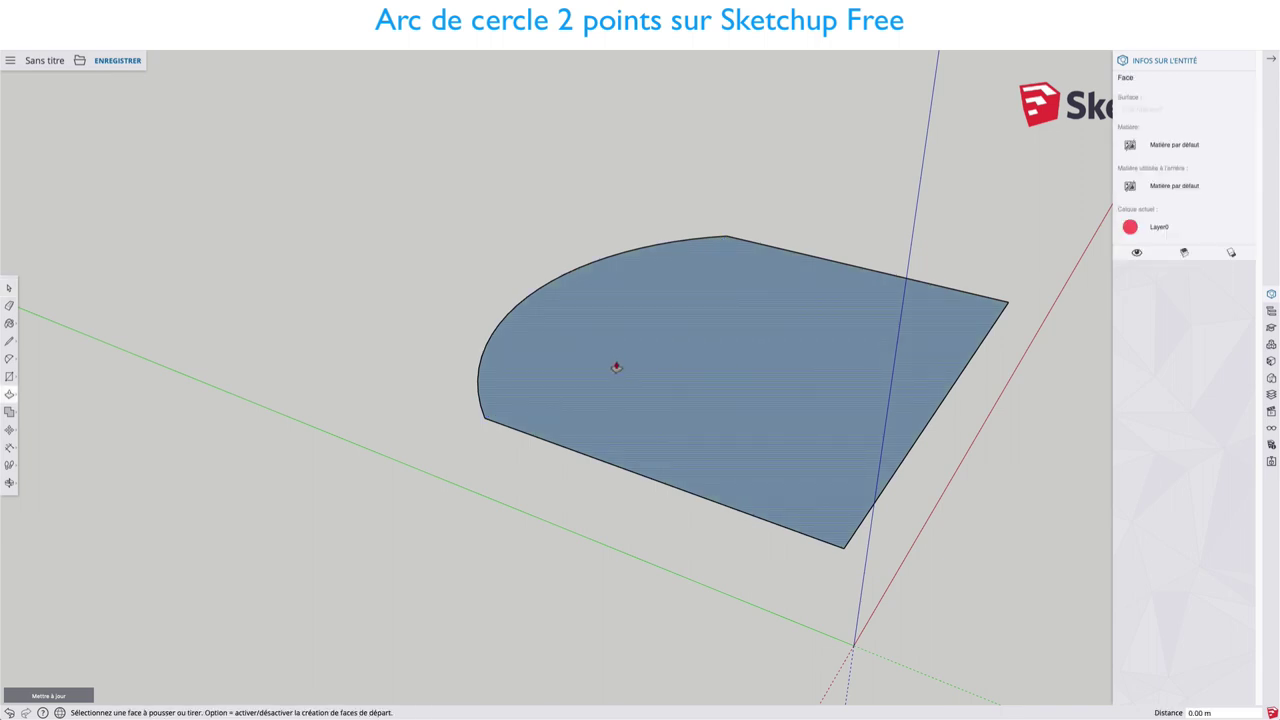
pyautogui.moveTo(616, 362); pyautogui.dragTo(623, 326)
pyautogui.moveTo(623, 326)
pyautogui.mouseDown(button='middle')
pyautogui.moveTo(784, 354)
pyautogui.moveTo(960, 329)
pyautogui.mouseUp(button='middle')
pyautogui.moveTo(614, 391)
pyautogui.mouseDown(button='middle')
pyautogui.moveTo(771, 349)
pyautogui.moveTo(583, 380)
pyautogui.mouseUp(button='middle')
pyautogui.scroll(-3, 721, 343)
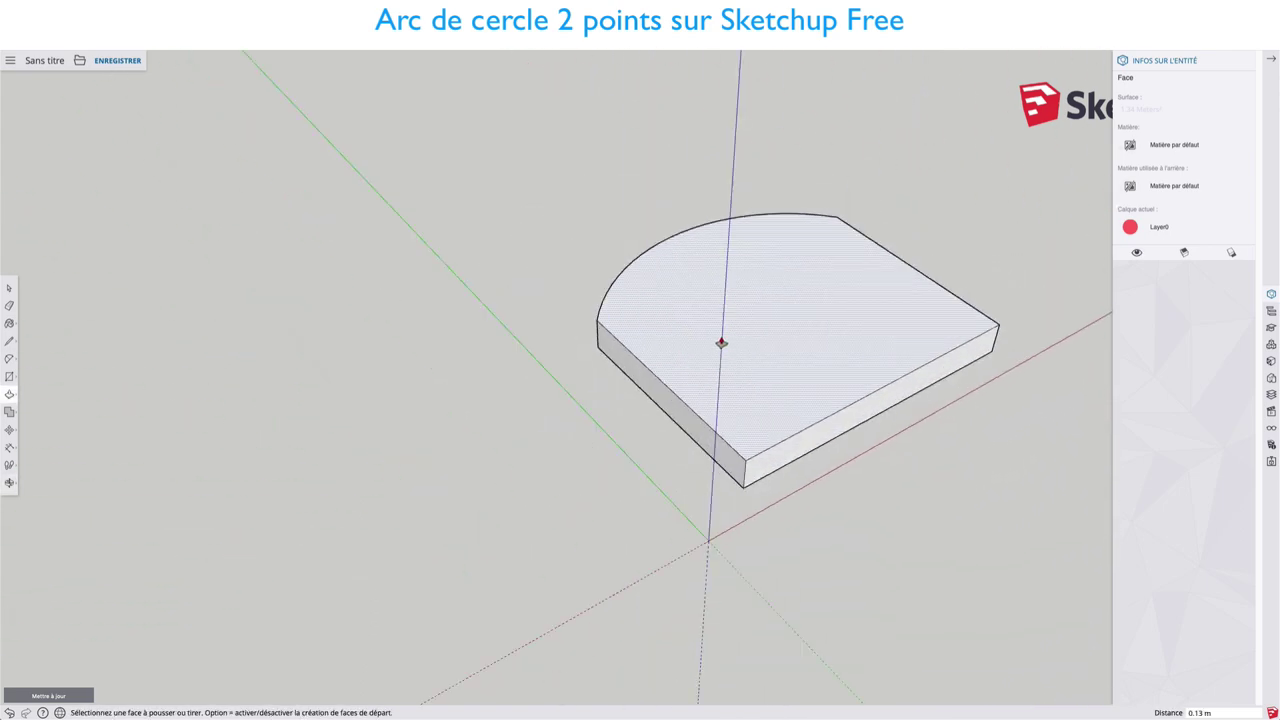
pyautogui.press('space')
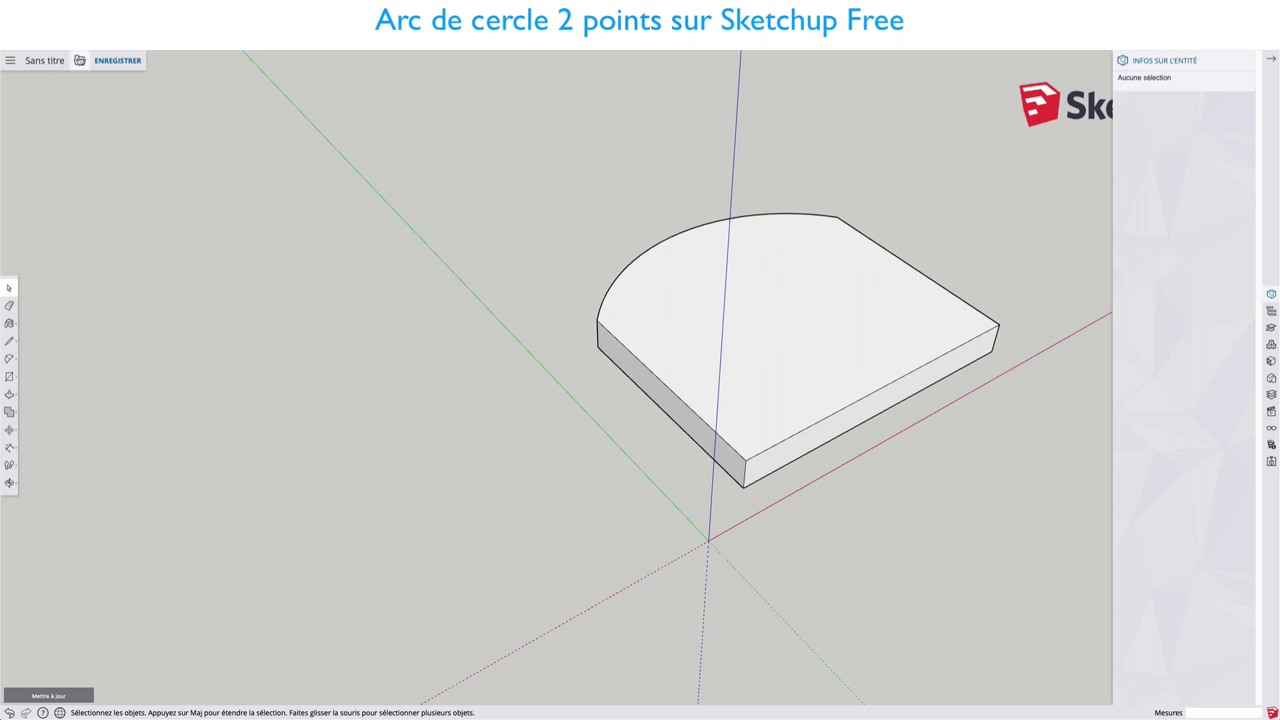
pyautogui.click(80, 60)
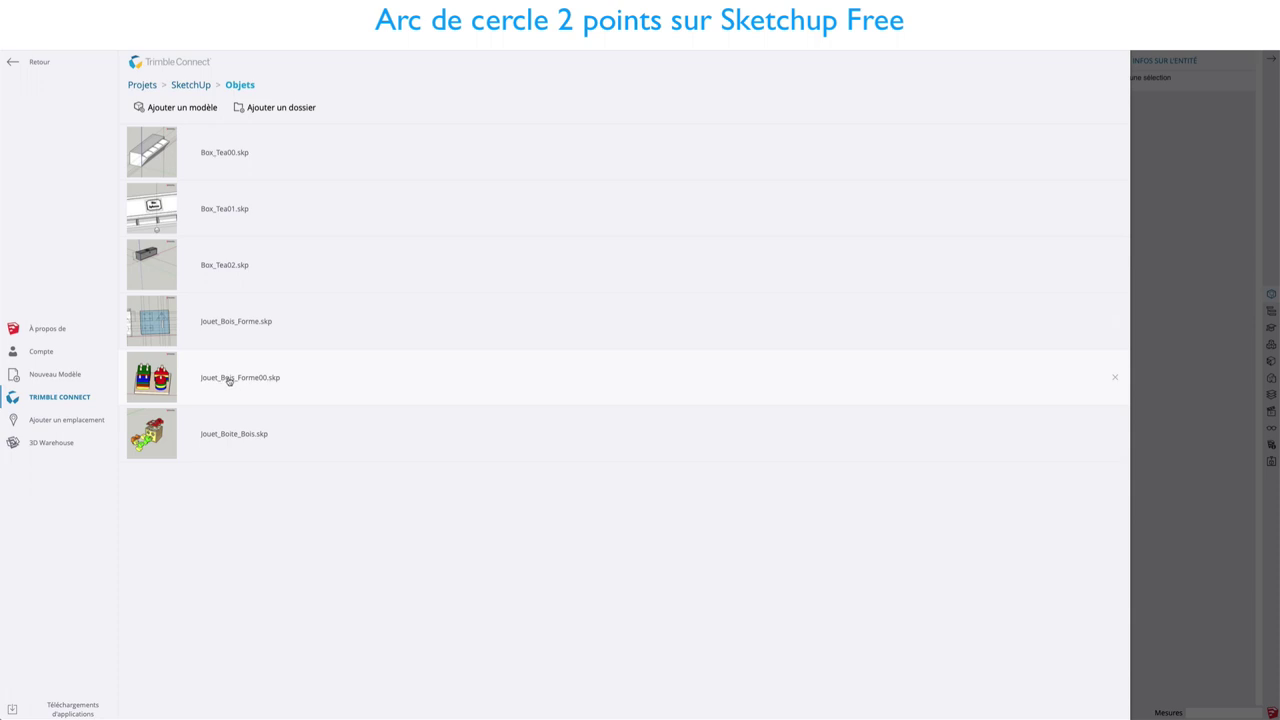
# Open Jouet_Bois_Forme00.skp from Trimble Connect, declining to save the current slab model
pyautogui.click(229, 380)
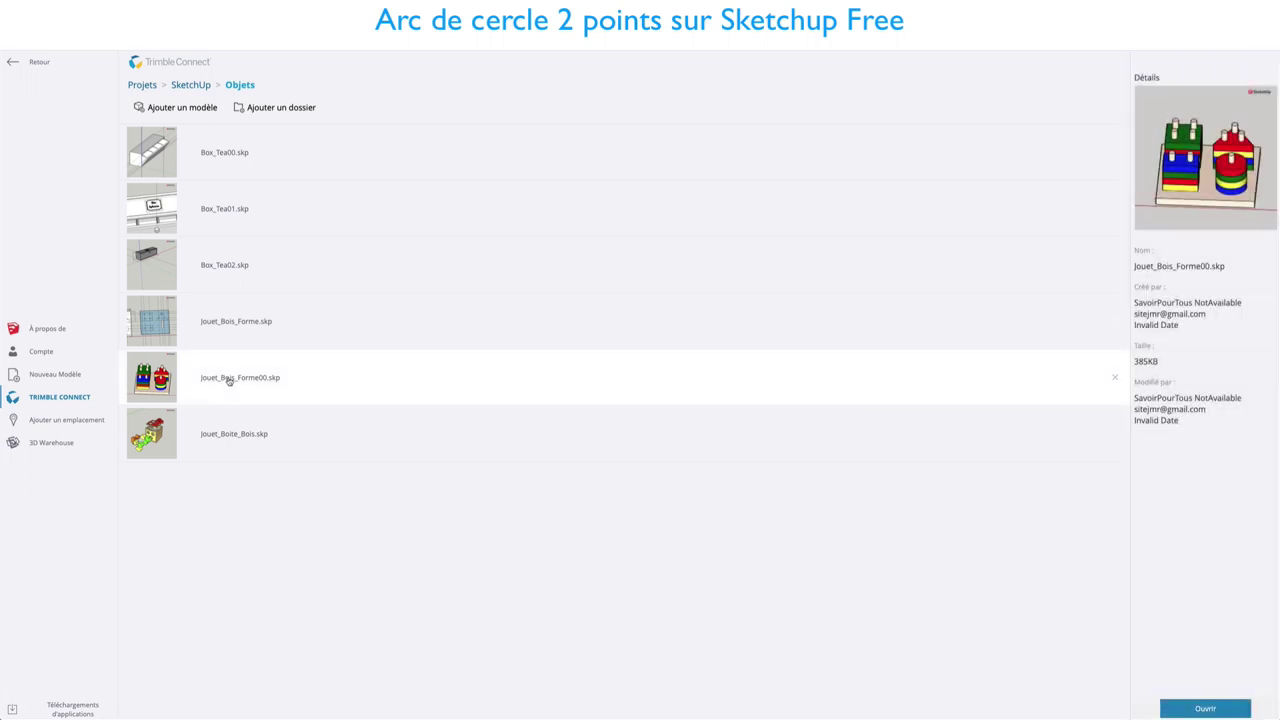
pyautogui.click(1203, 707)
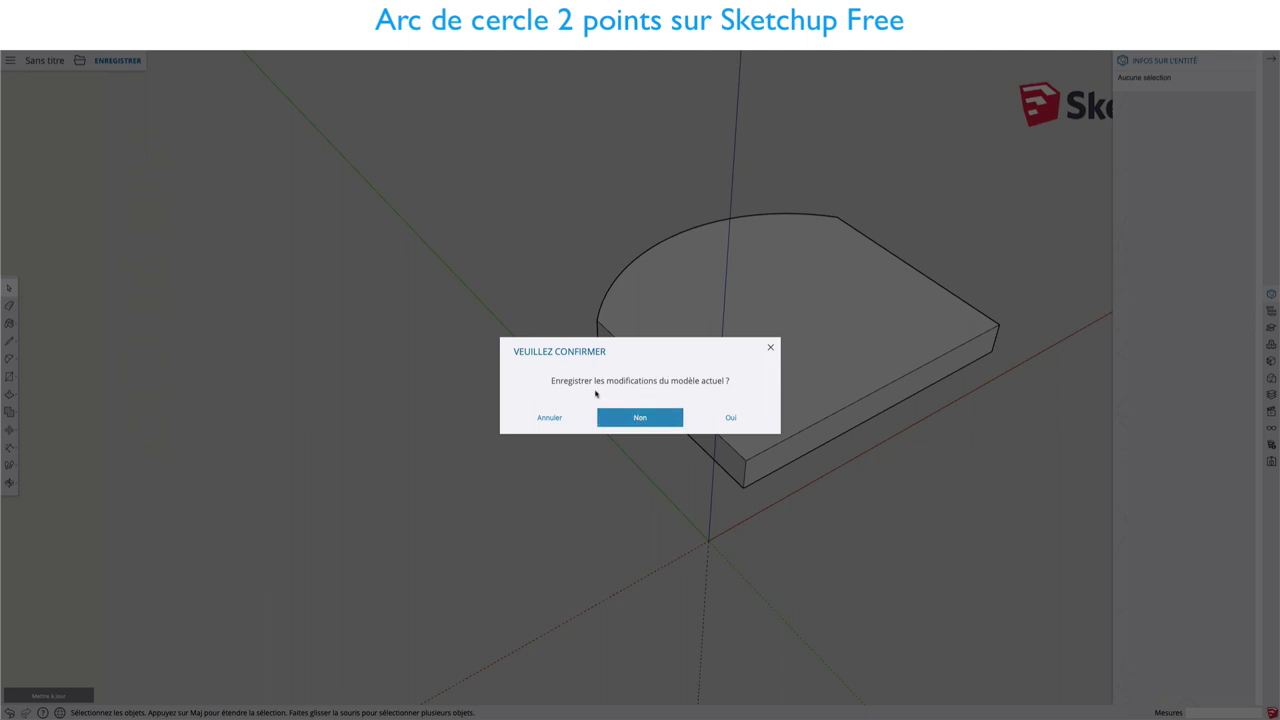
pyautogui.click(640, 417)
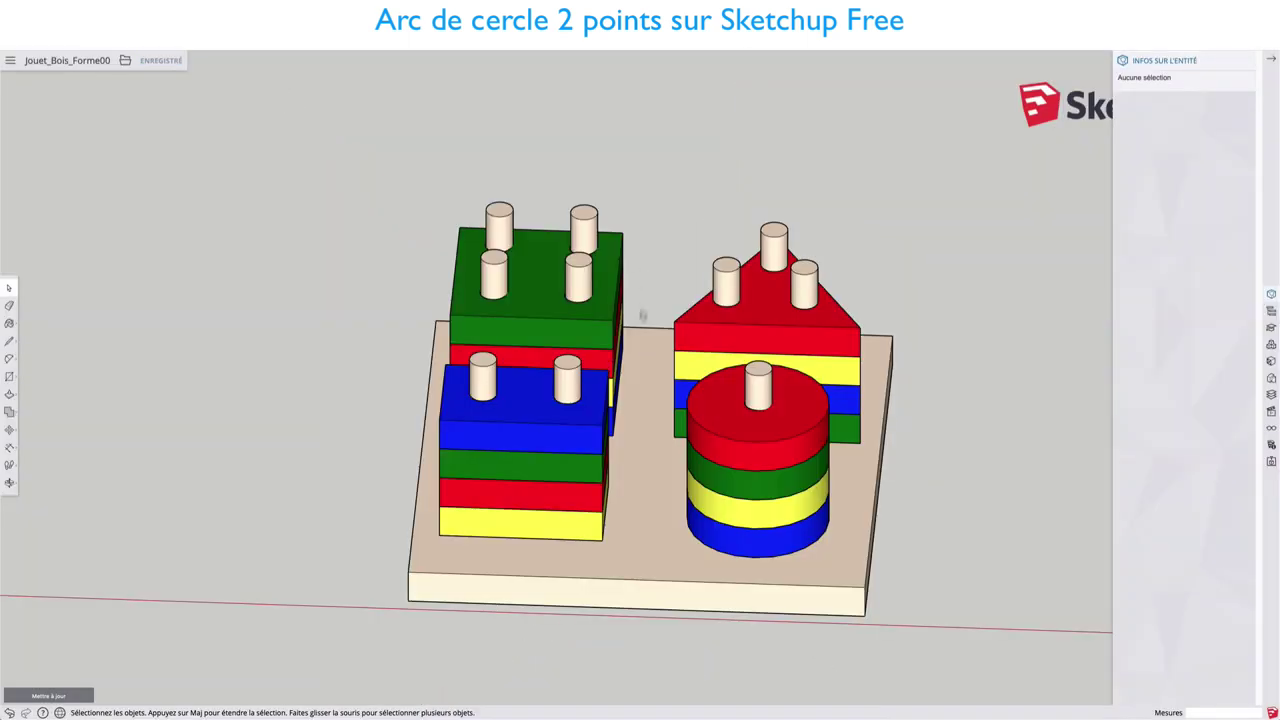
# Orbit and zoom around the wooden shape-sorter toy to view it from several angles
pyautogui.moveTo(644, 316)
pyautogui.mouseDown(button='middle')
pyautogui.moveTo(637, 405)
pyautogui.moveTo(597, 397)
pyautogui.mouseUp(button='middle')
pyautogui.scroll(-3, 646, 379)
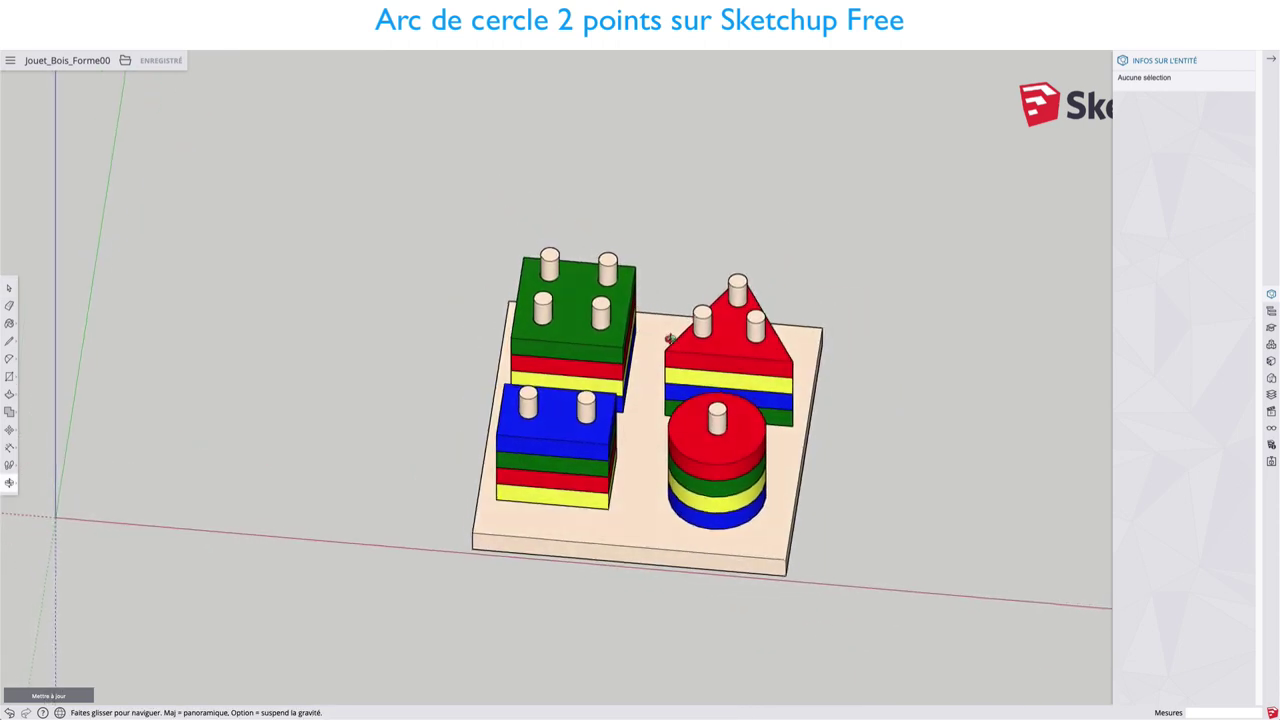
pyautogui.scroll(4, 597, 397)
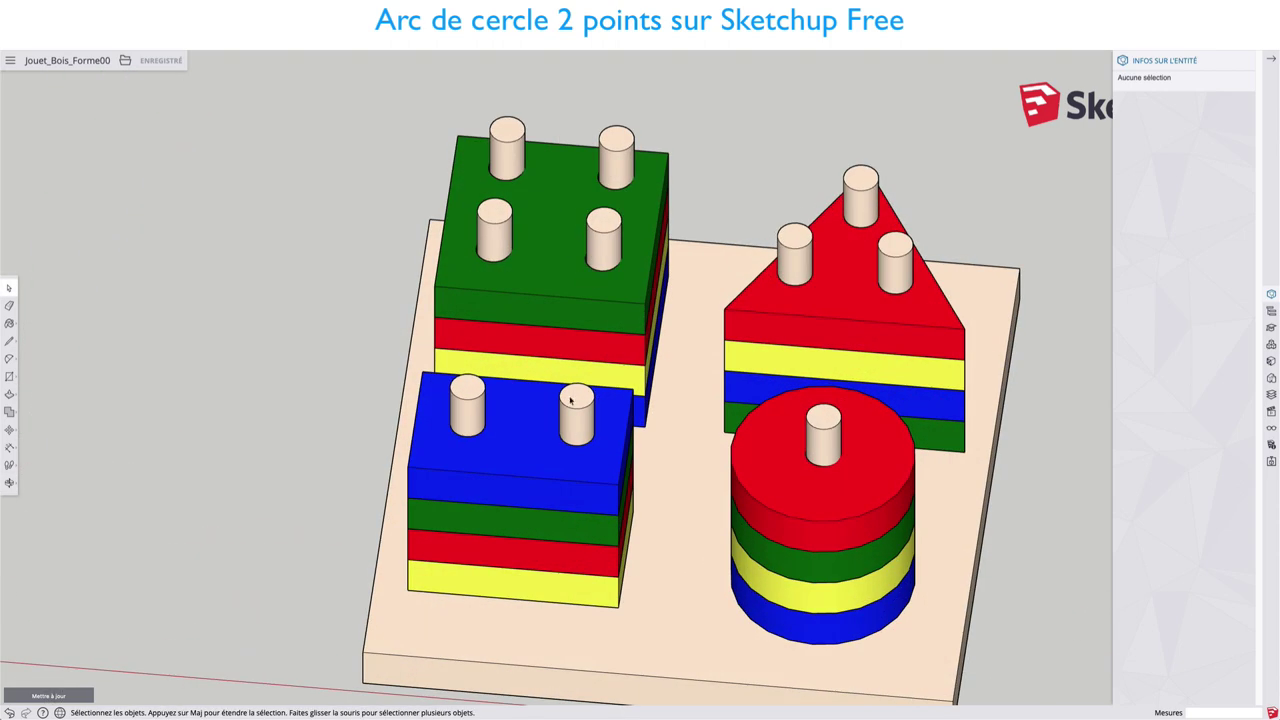
pyautogui.scroll(-2, 632, 332)
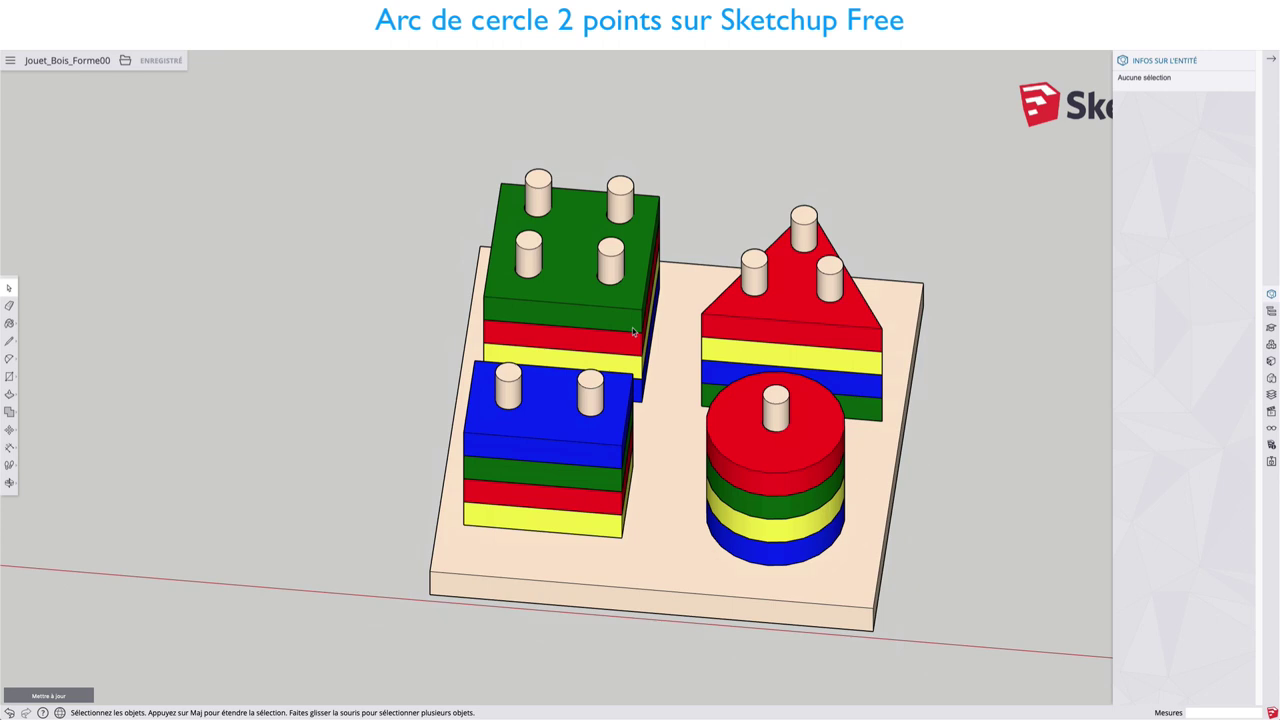
pyautogui.moveTo(709, 354)
pyautogui.mouseDown(button='middle')
pyautogui.moveTo(657, 309)
pyautogui.moveTo(777, 309)
pyautogui.mouseUp(button='middle')
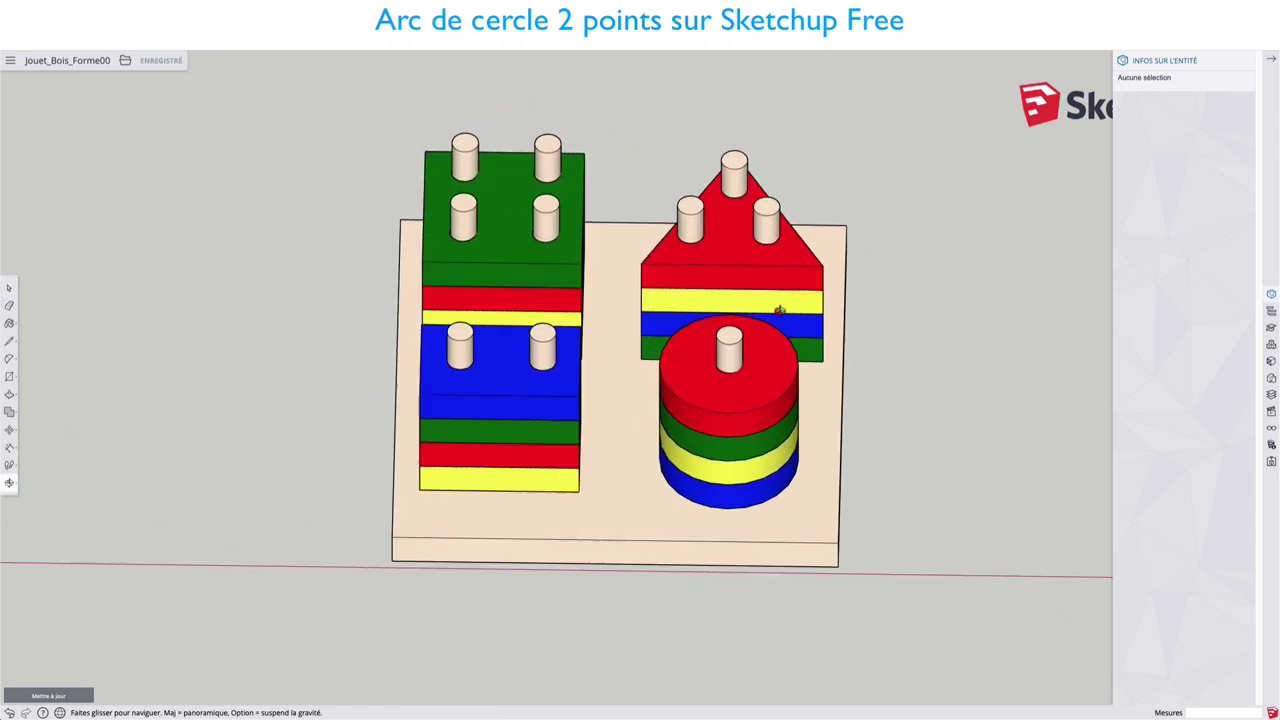
pyautogui.moveTo(578, 462)
pyautogui.mouseDown(button='middle')
pyautogui.moveTo(523, 400)
pyautogui.moveTo(514, 414)
pyautogui.mouseUp(button='middle')
pyautogui.moveTo(378, 502)
pyautogui.mouseDown(button='middle')
pyautogui.moveTo(383, 489)
pyautogui.moveTo(406, 500)
pyautogui.mouseUp(button='middle')
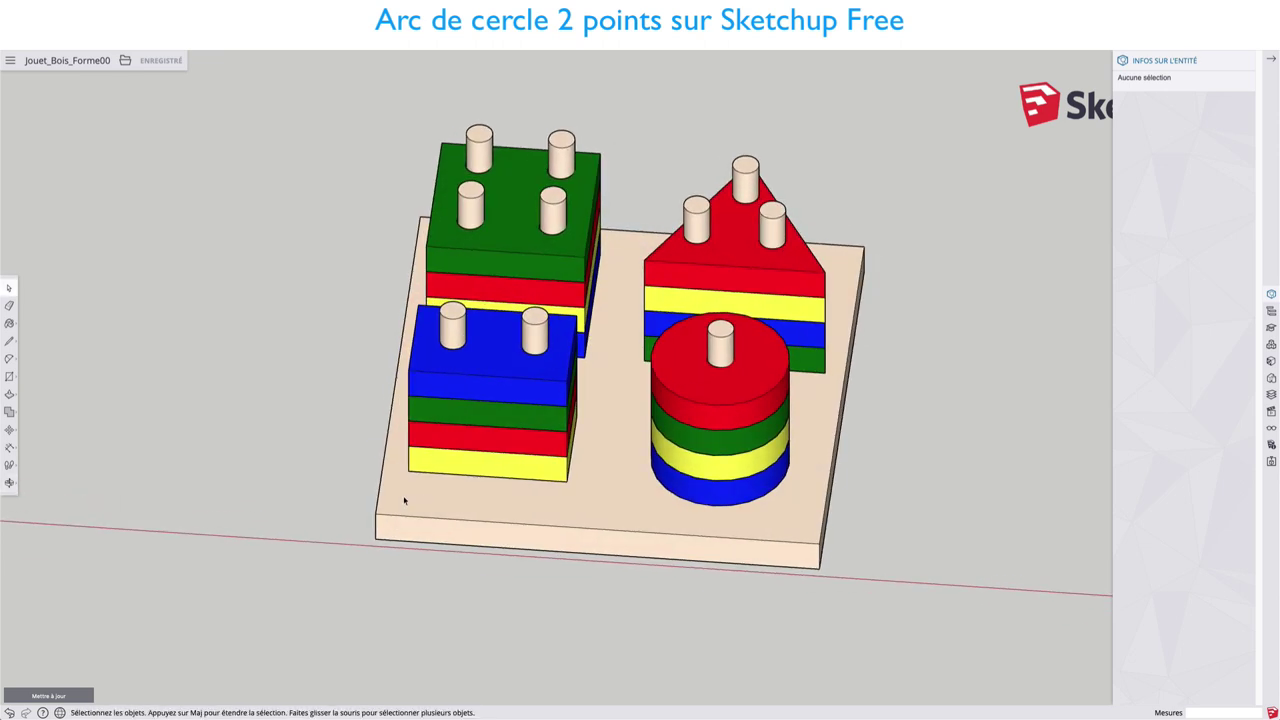
# Place Tape Measure guides 0.4 cm inside the board's left and right edges near the corners
pyautogui.press('t')
pyautogui.click(386, 484)
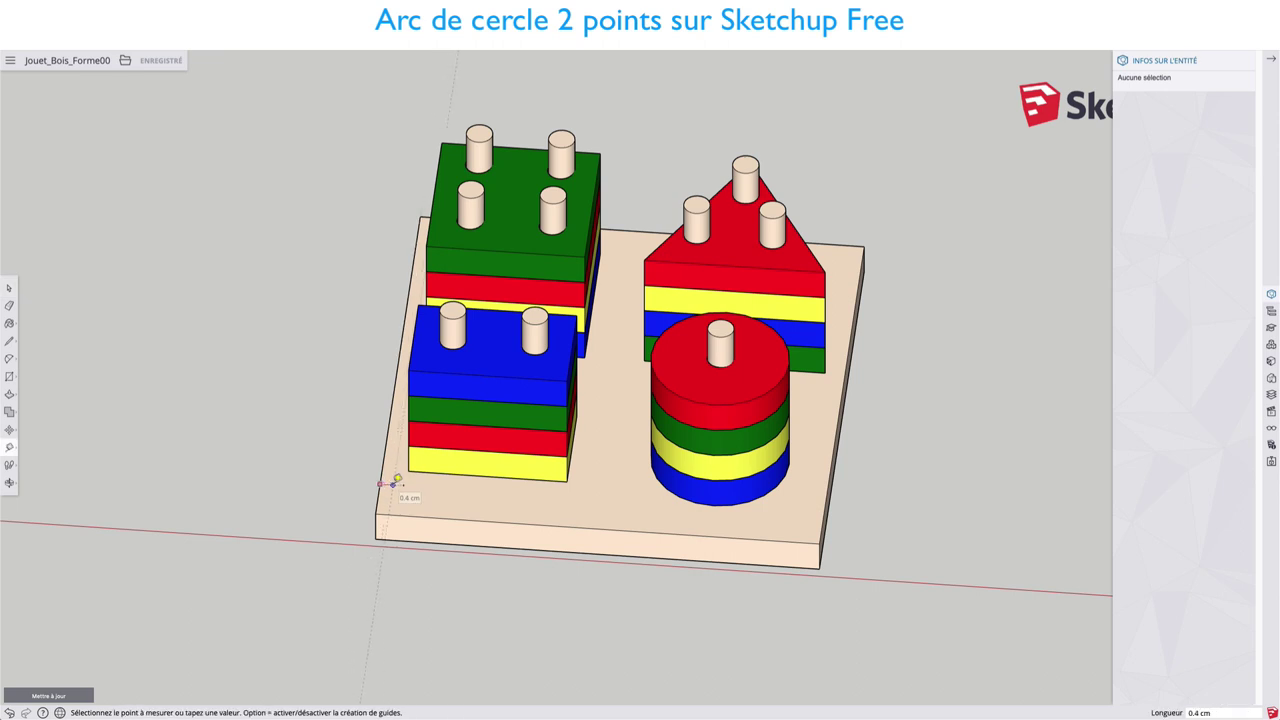
pyautogui.click(395, 482)
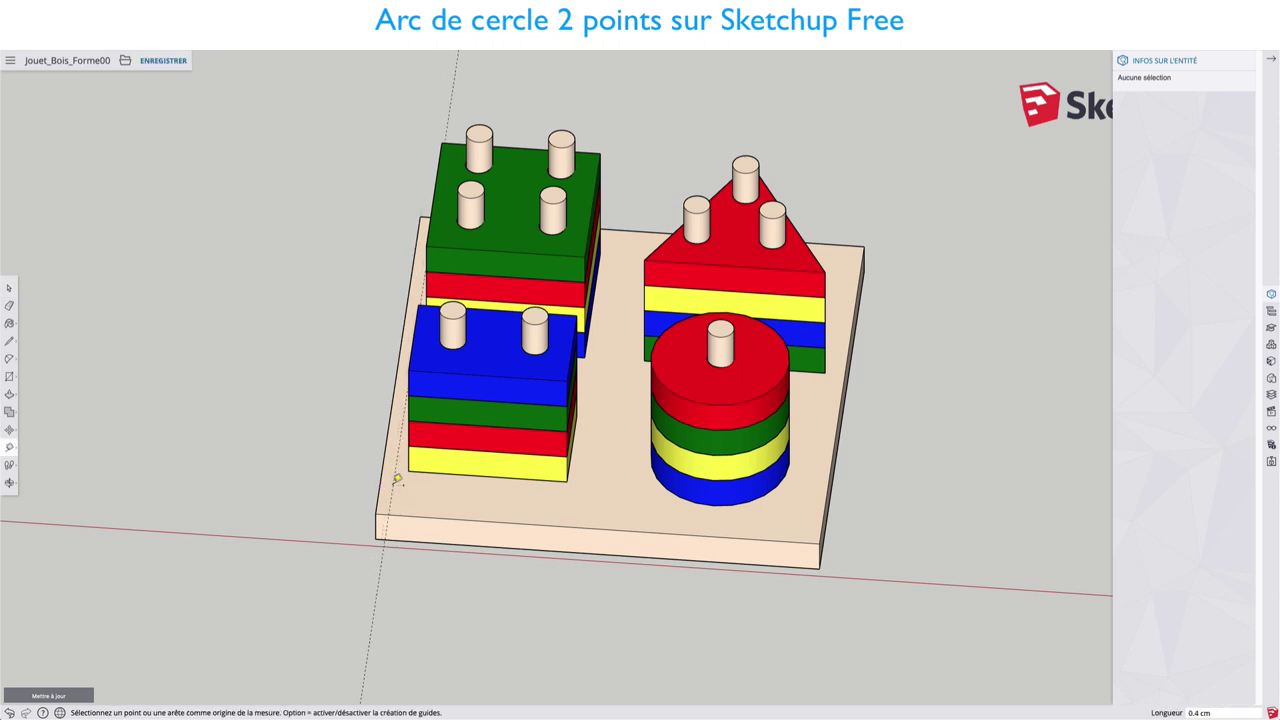
pyautogui.click(523, 512)
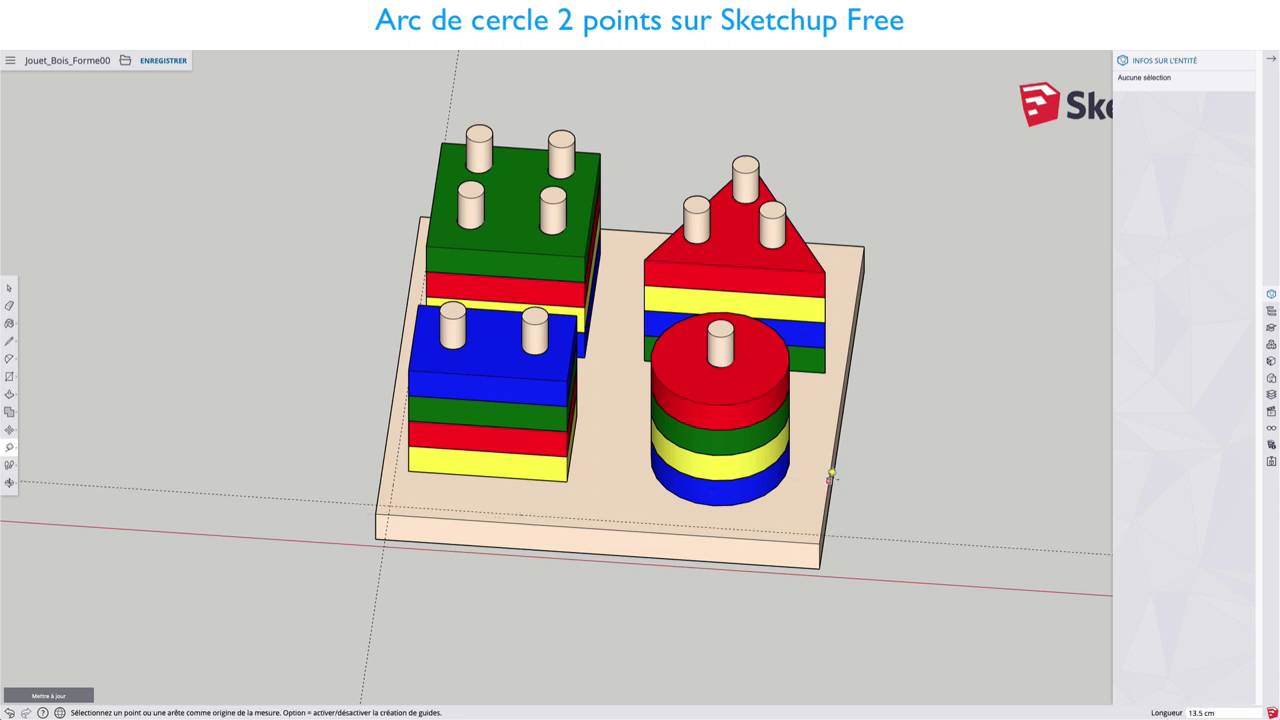
pyautogui.click(829, 478)
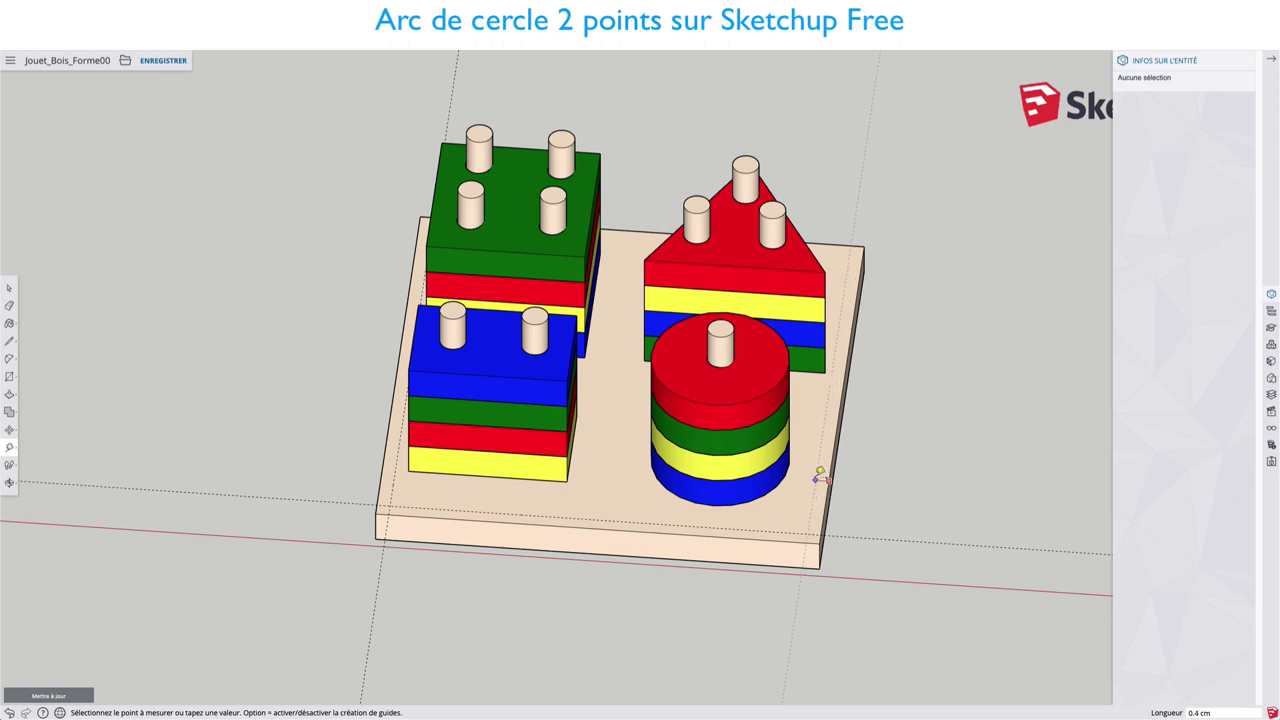
pyautogui.click(819, 476)
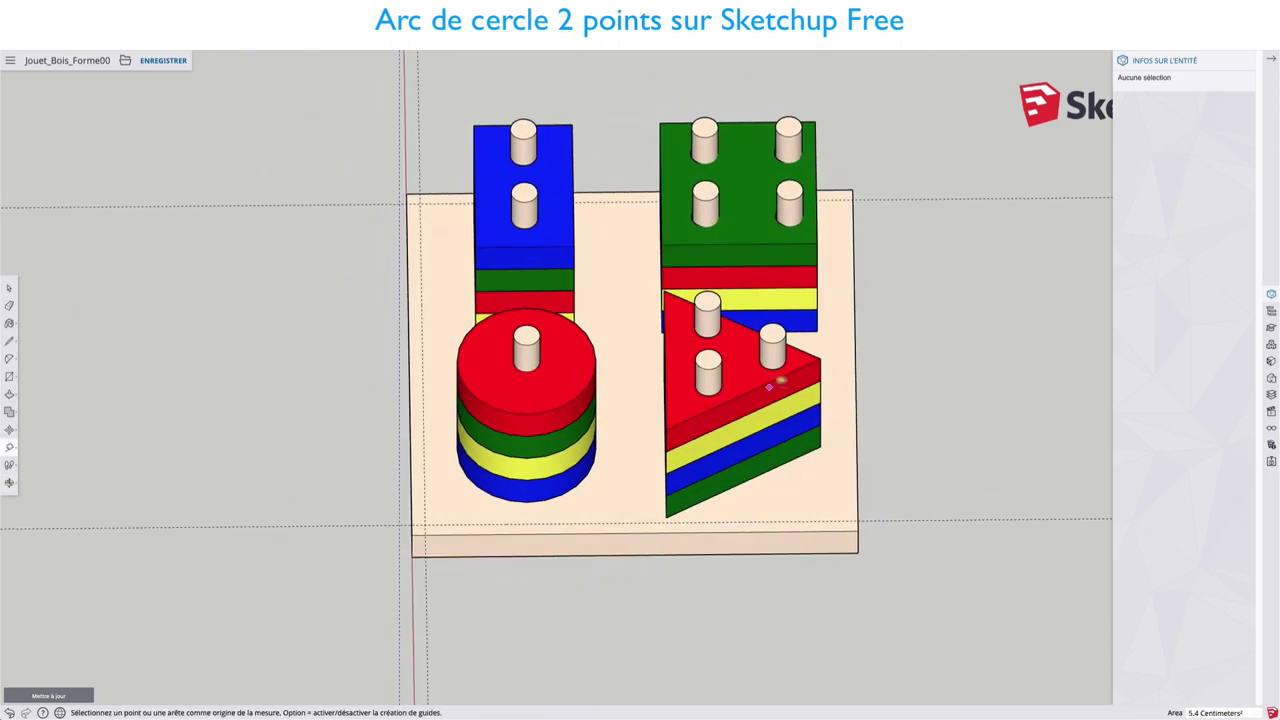
pyautogui.click(853, 398)
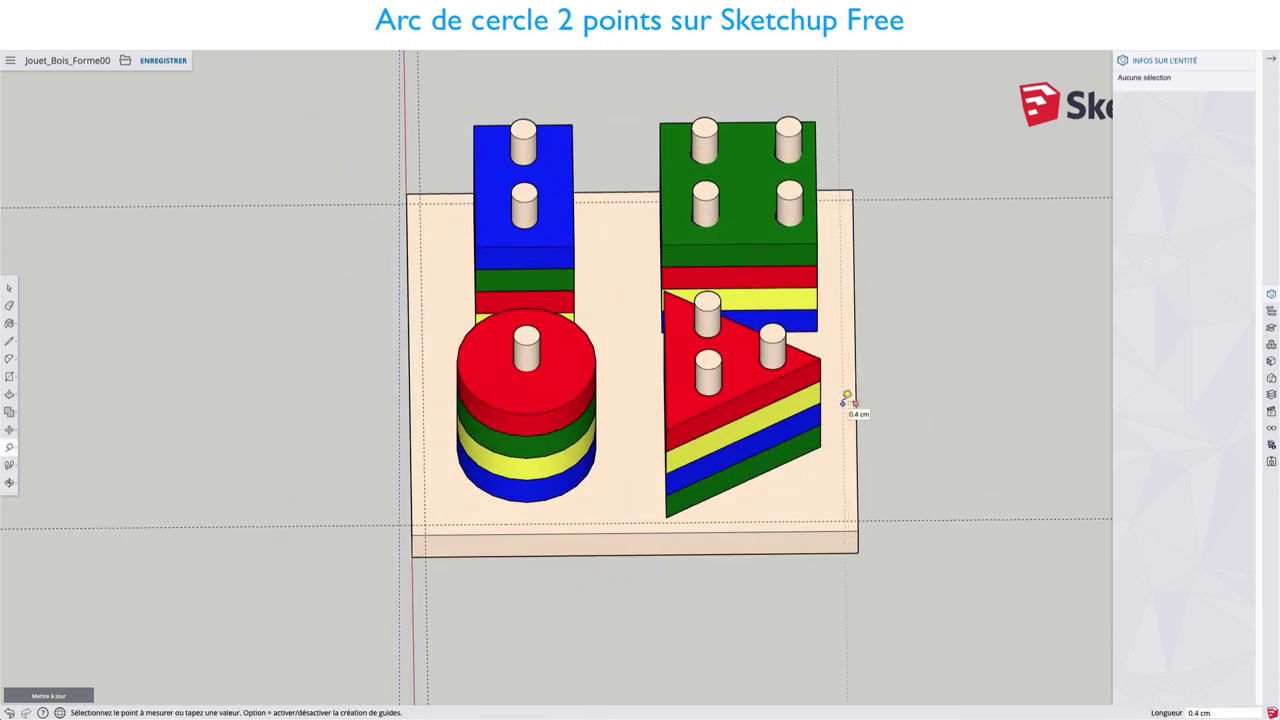
pyautogui.moveTo(845, 398); pyautogui.dragTo(530, 452, button='middle')
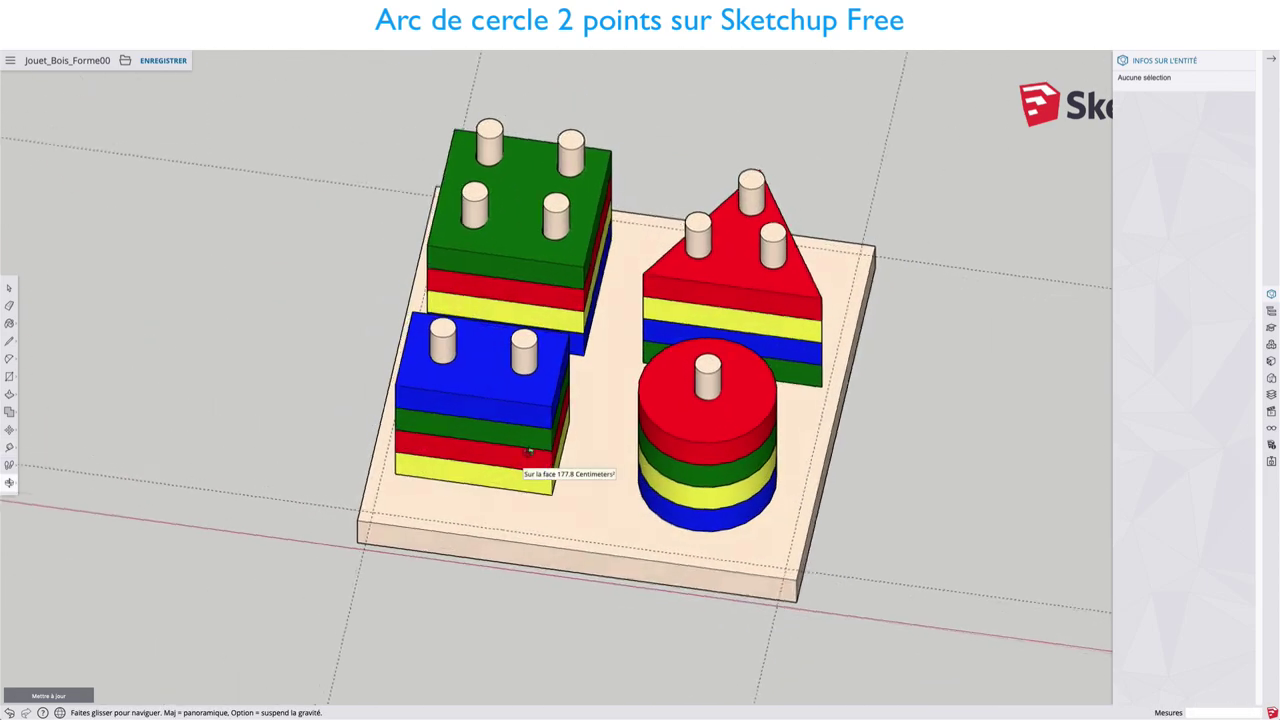
pyautogui.scroll(3, 403, 486)
pyautogui.scroll(2, 391, 515)
# Draw a 2 Point Arc between the corner guides at the board's front-left corner
pyautogui.click(390, 513)
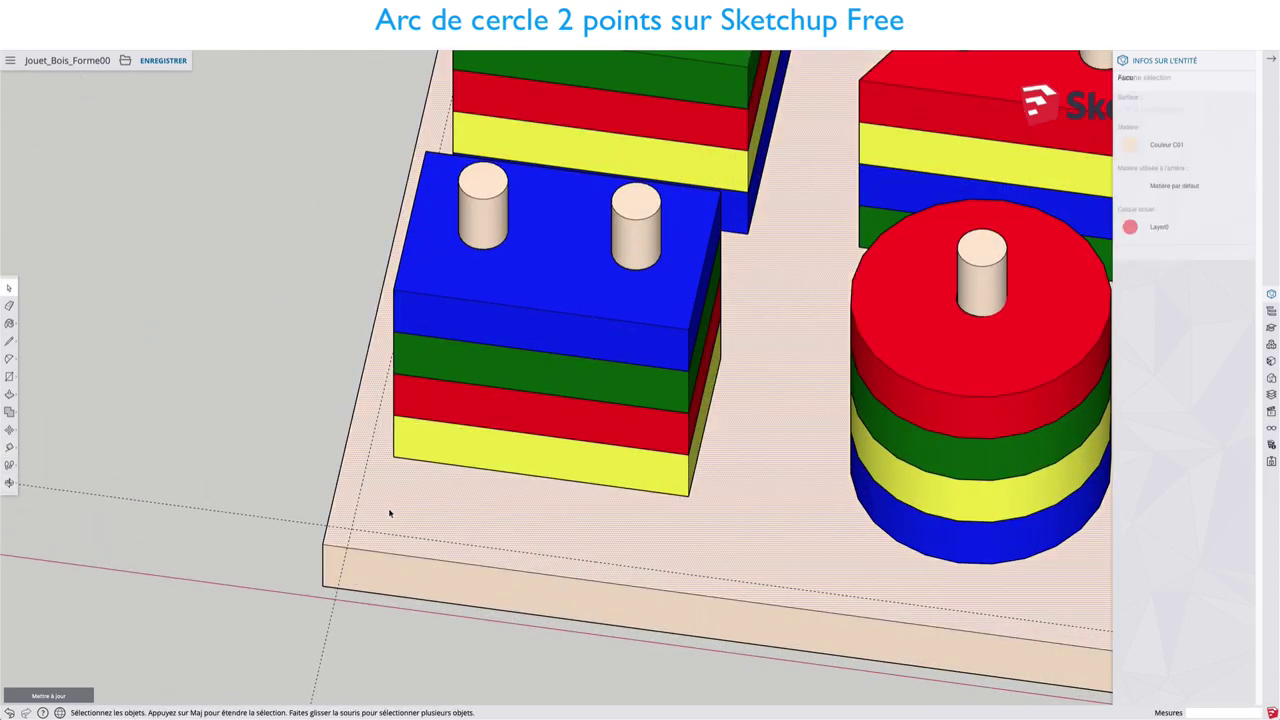
pyautogui.keyDown('shift'); pyautogui.moveTo(408, 506); pyautogui.dragTo(454, 417, button='middle'); pyautogui.keyUp('shift')
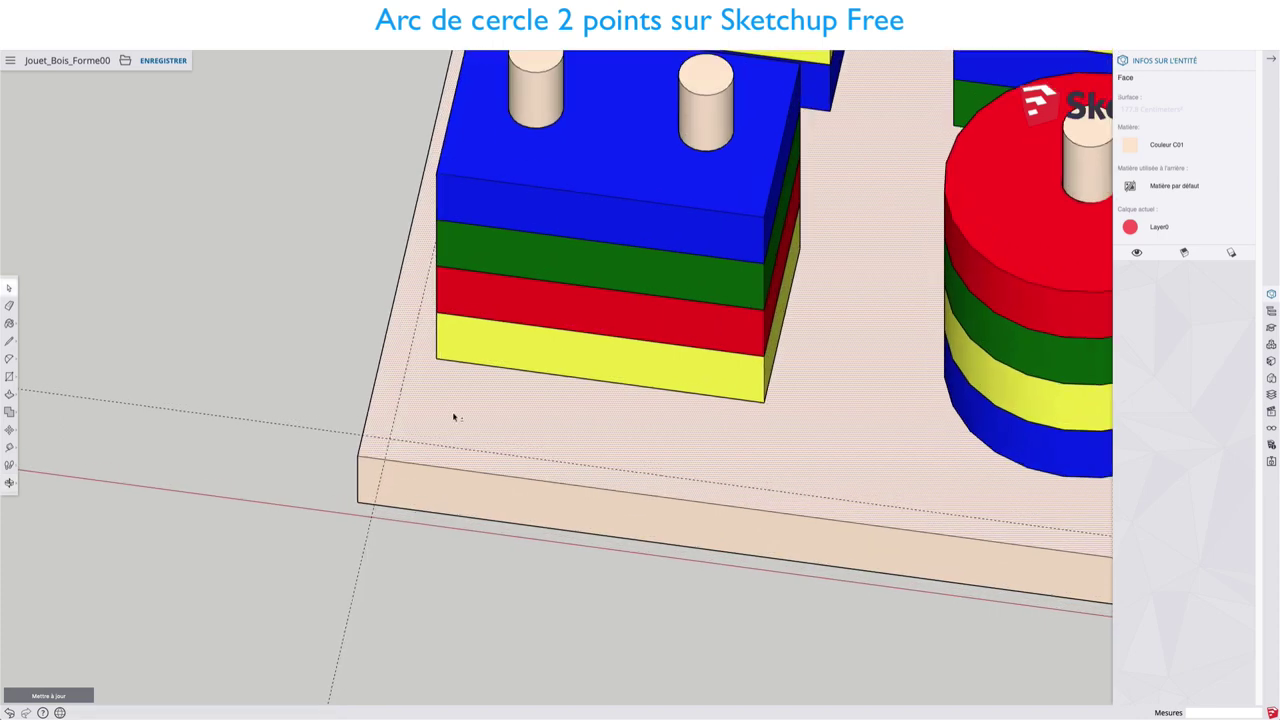
pyautogui.press('a')
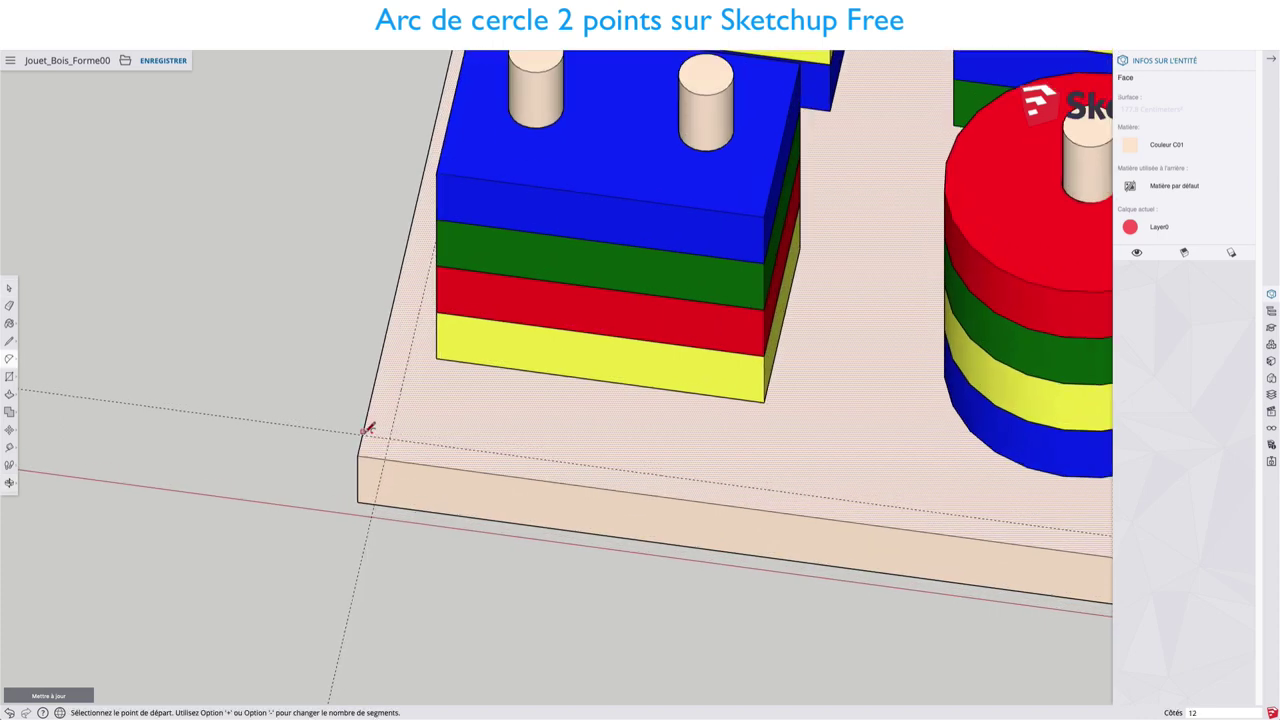
pyautogui.click(366, 432)
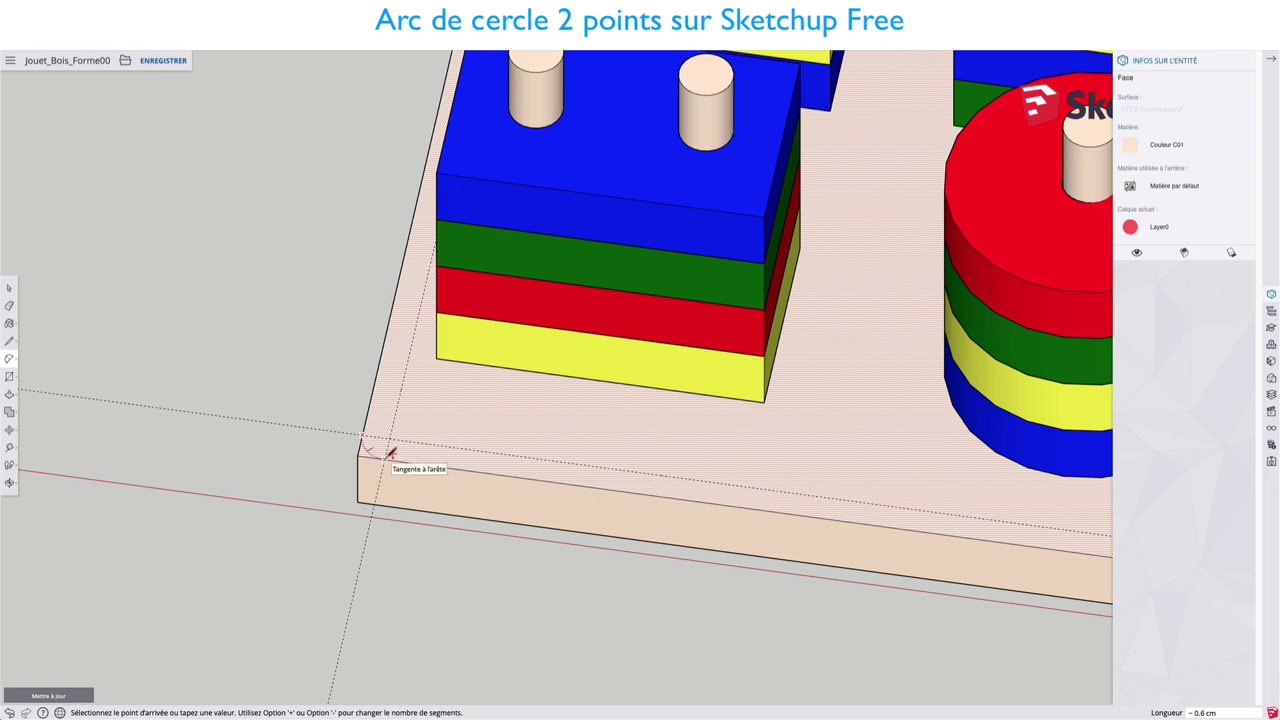
pyautogui.click(390, 453)
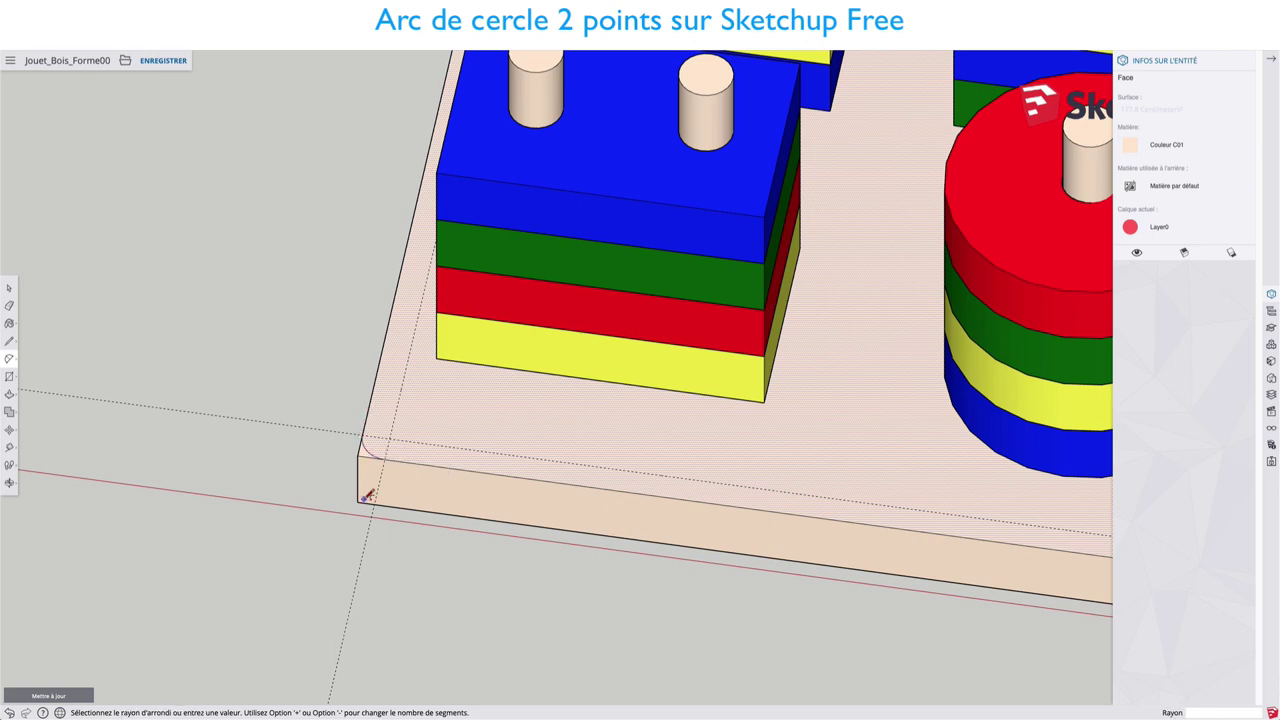
pyautogui.click(390, 444)
# Push the square corner piece down 1 cm to cut it away
pyautogui.press('p')
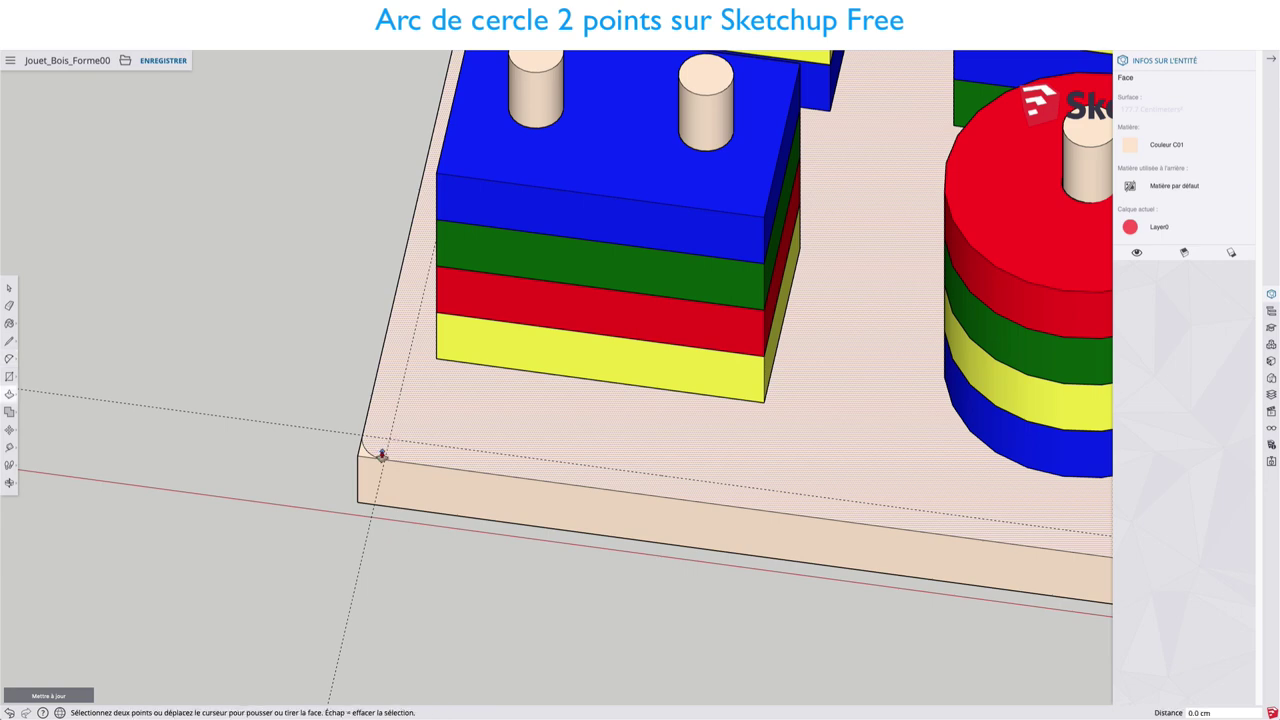
pyautogui.press('space')
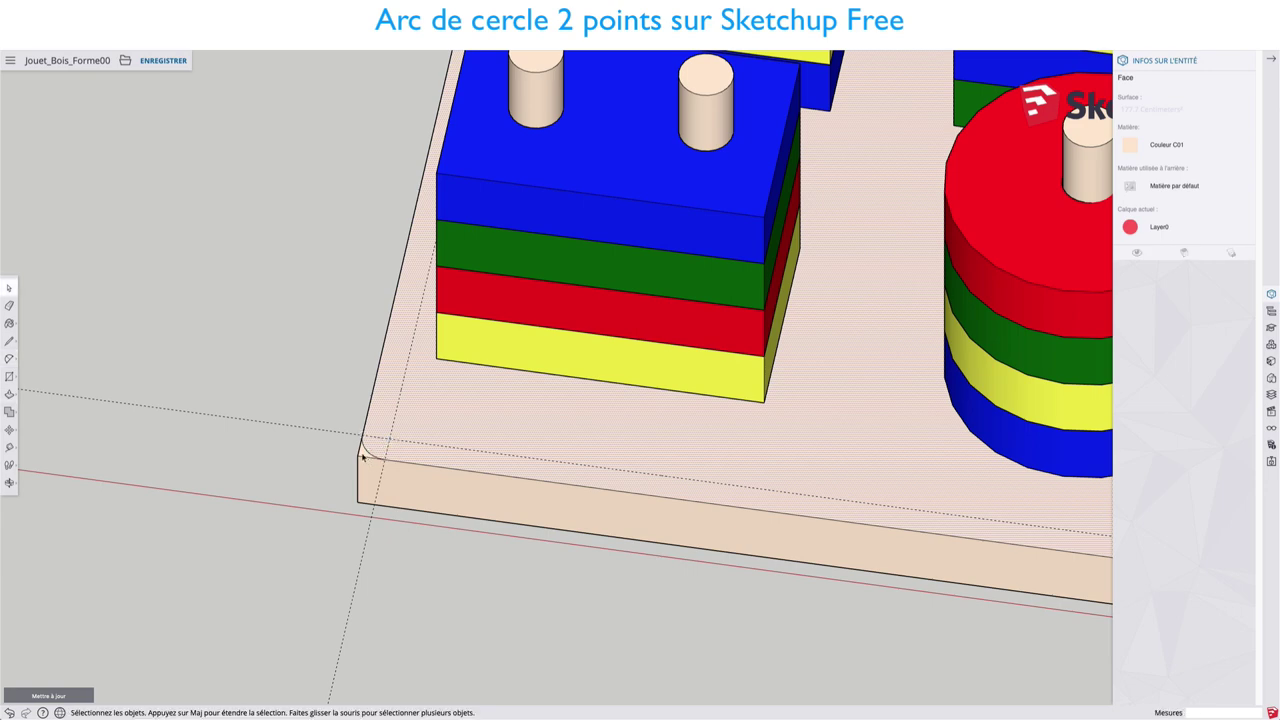
pyautogui.press('Escape')
pyautogui.press('p')
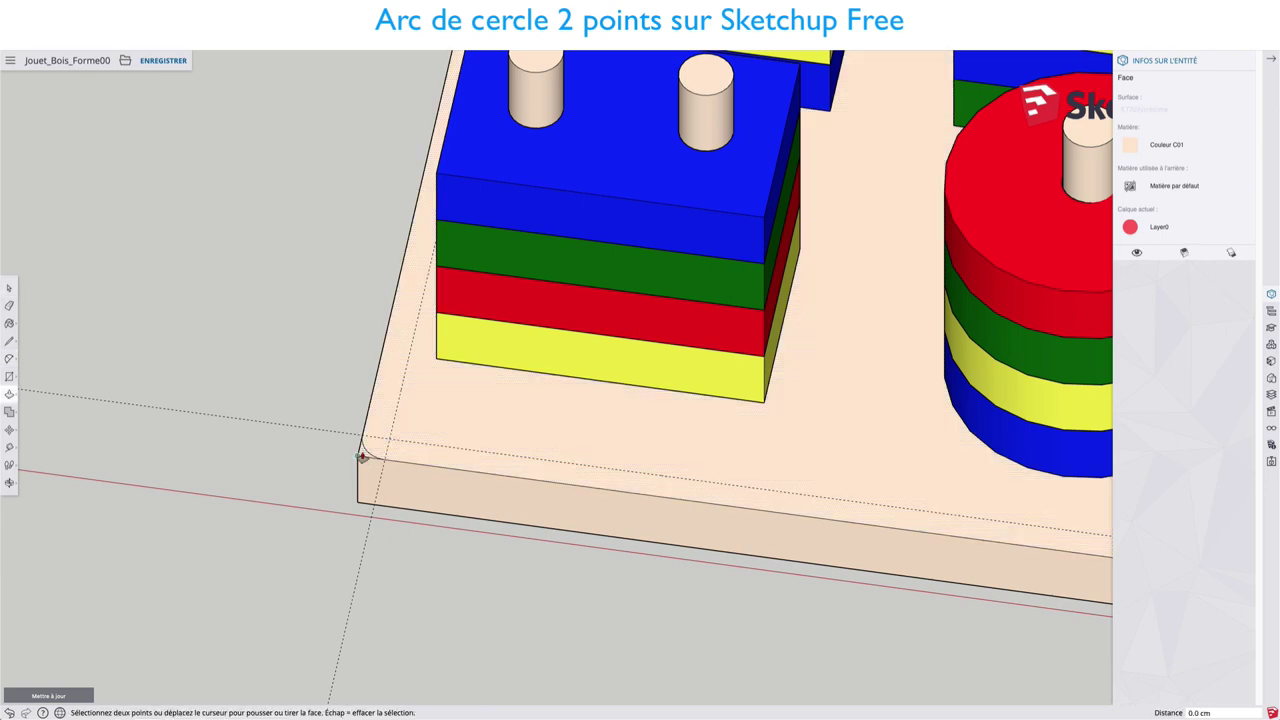
pyautogui.click(363, 450)
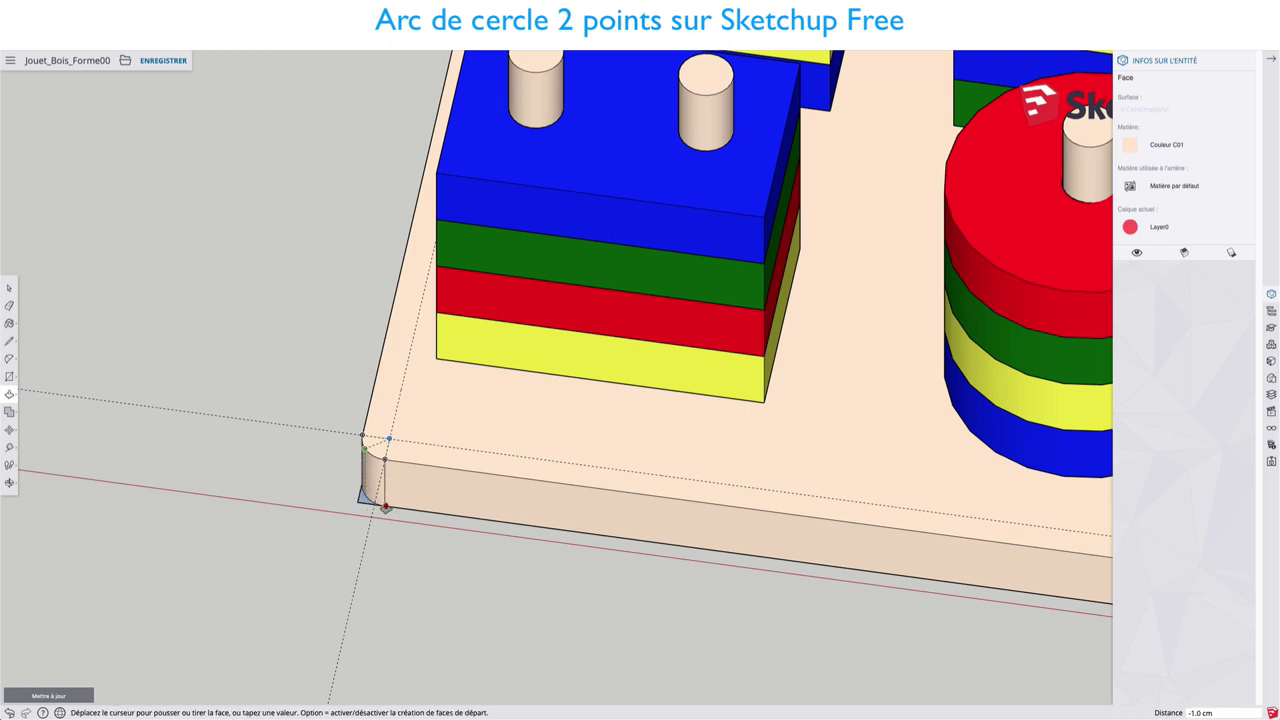
pyautogui.click(370, 504)
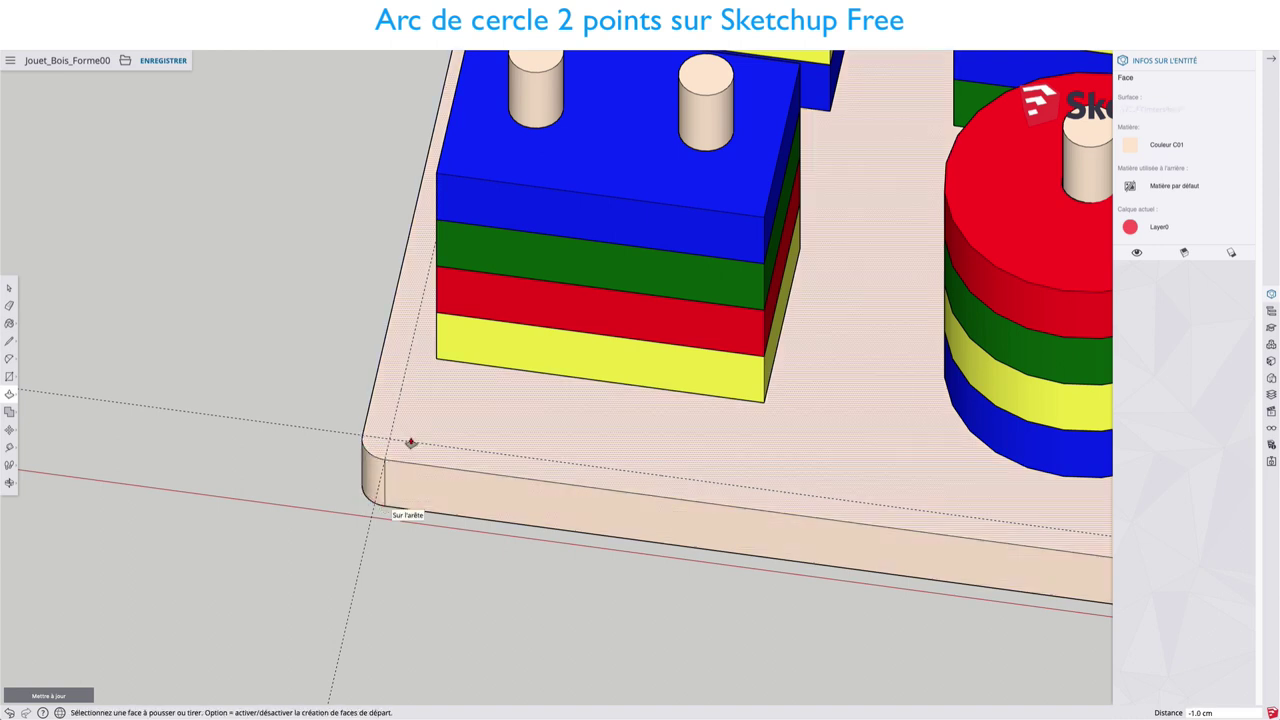
pyautogui.scroll(-5, 410, 442)
pyautogui.moveTo(451, 409)
pyautogui.mouseDown(button='middle')
pyautogui.moveTo(518, 384)
pyautogui.moveTo(441, 386)
pyautogui.mouseUp(button='middle')
pyautogui.scroll(-3, 518, 384)
pyautogui.scroll(-2, 380, 457)
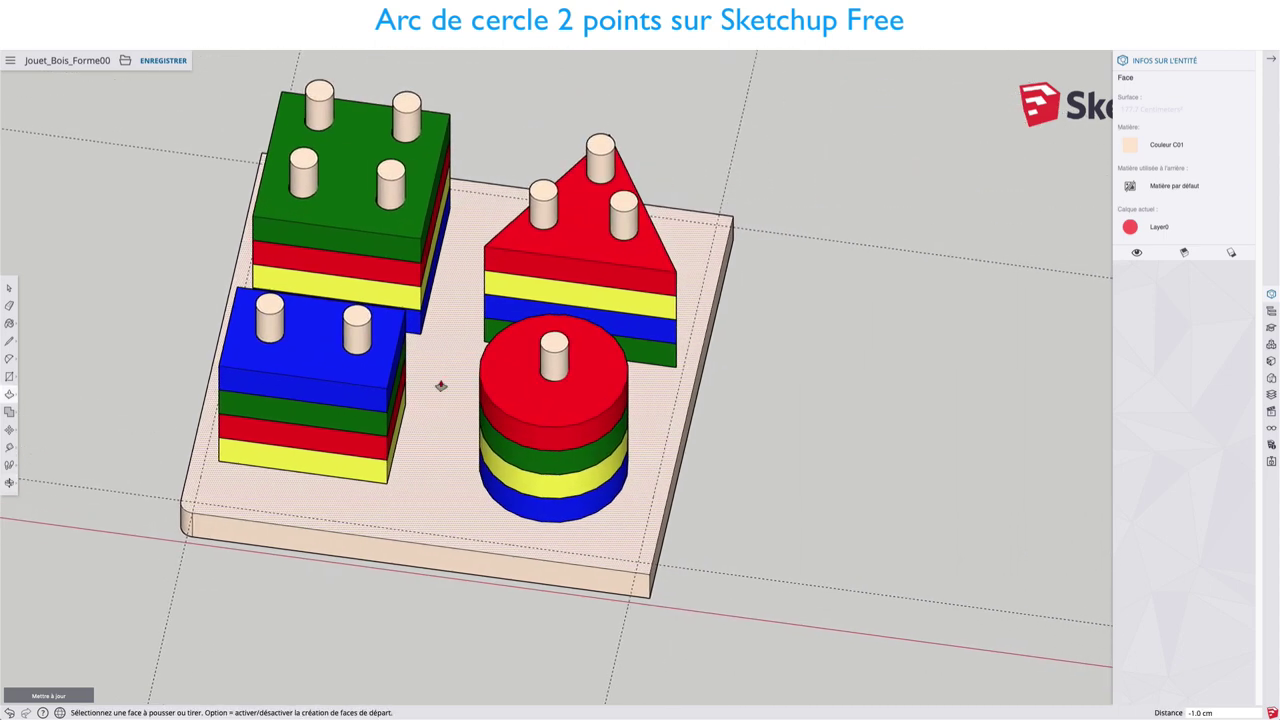
pyautogui.scroll(4, 645, 567)
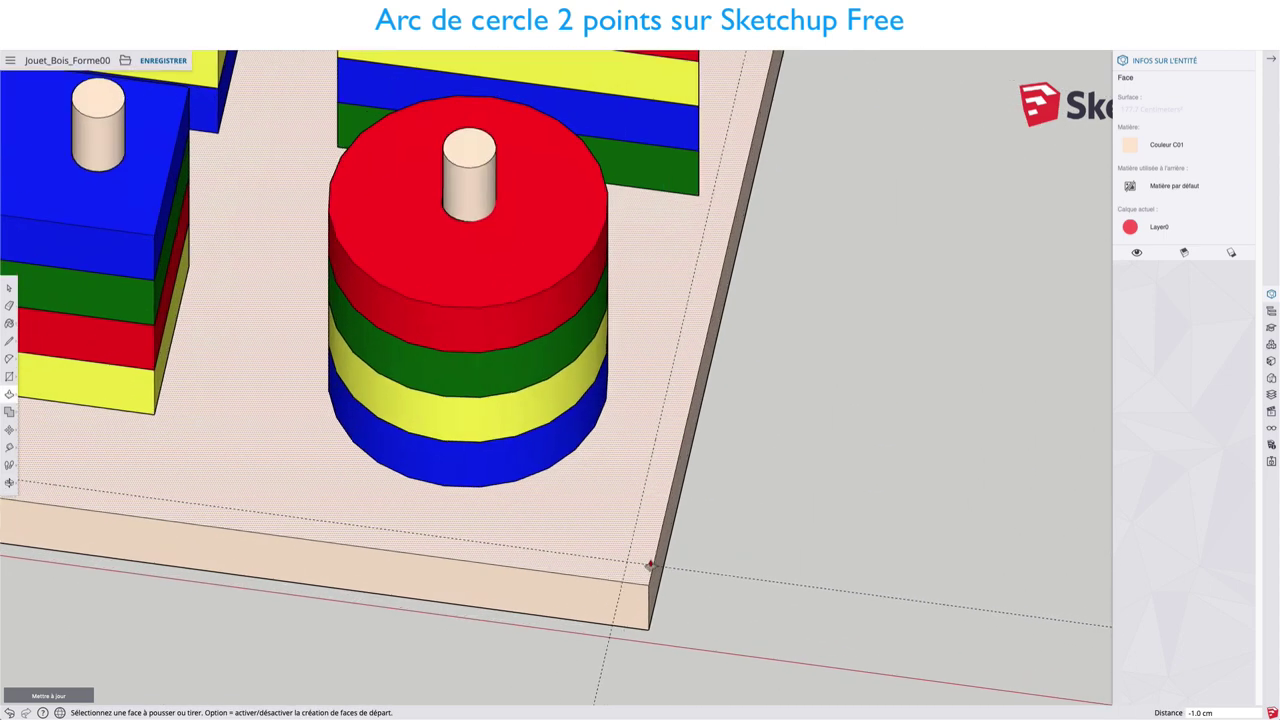
pyautogui.scroll(-2, 650, 549)
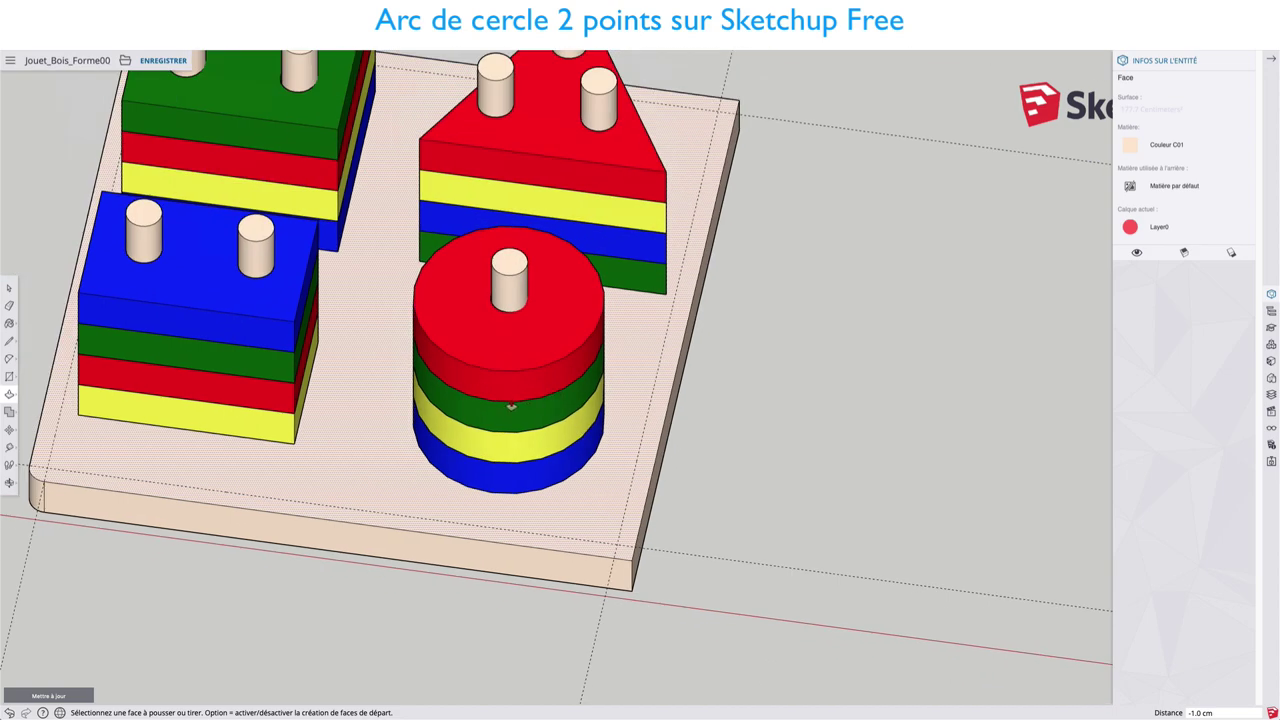
pyautogui.scroll(-1, 513, 404)
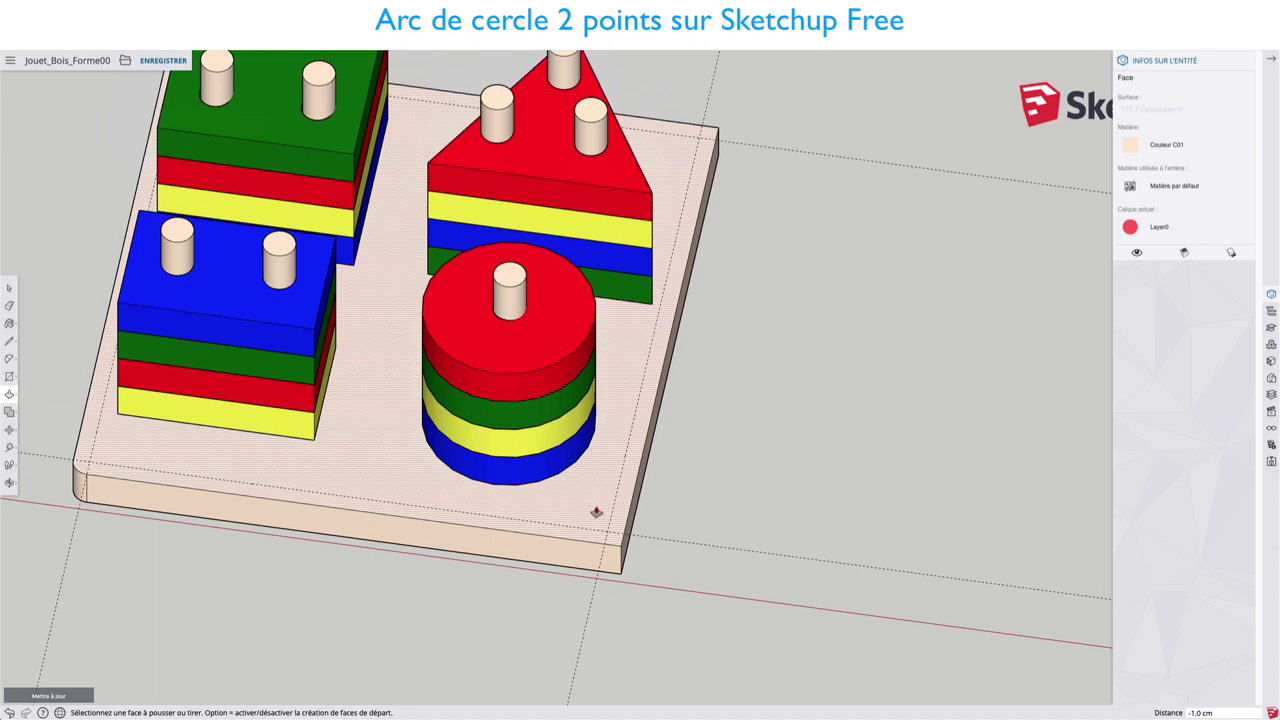
# Draw 2 Point Arcs across the board's near-right, far-right and back-left corners
pyautogui.press('a')
pyautogui.click(612, 536)
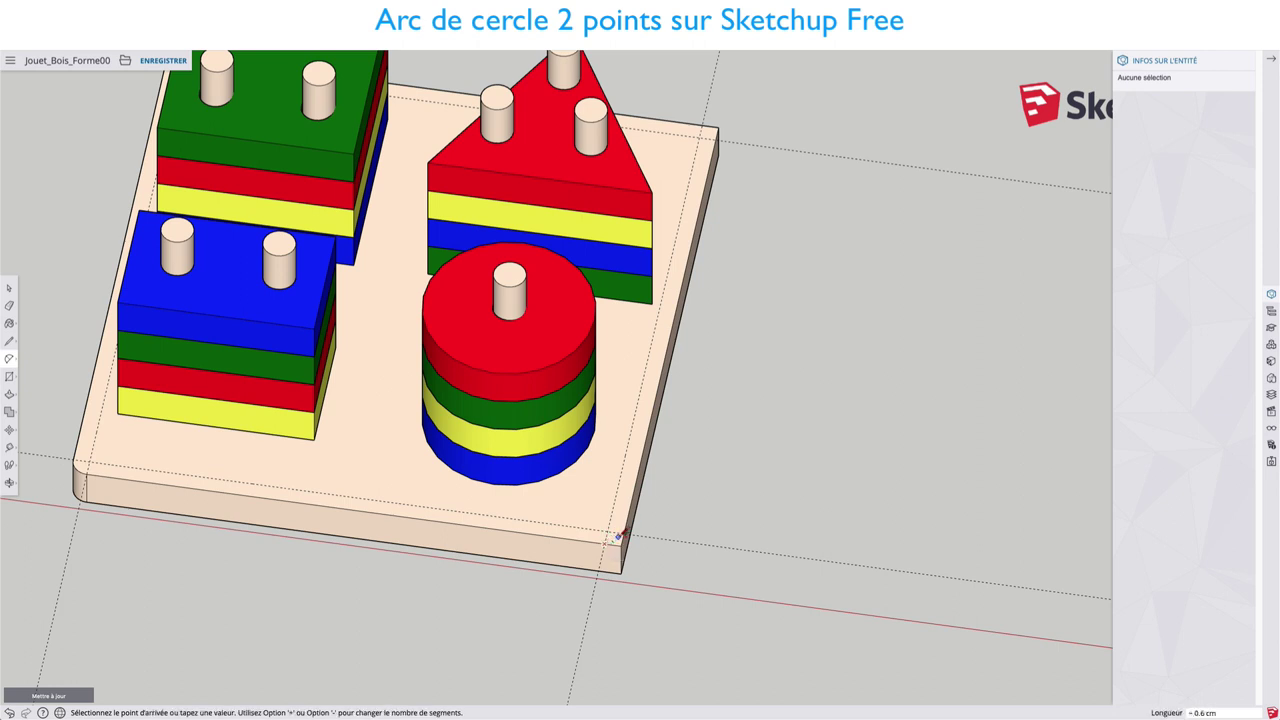
pyautogui.click(627, 531)
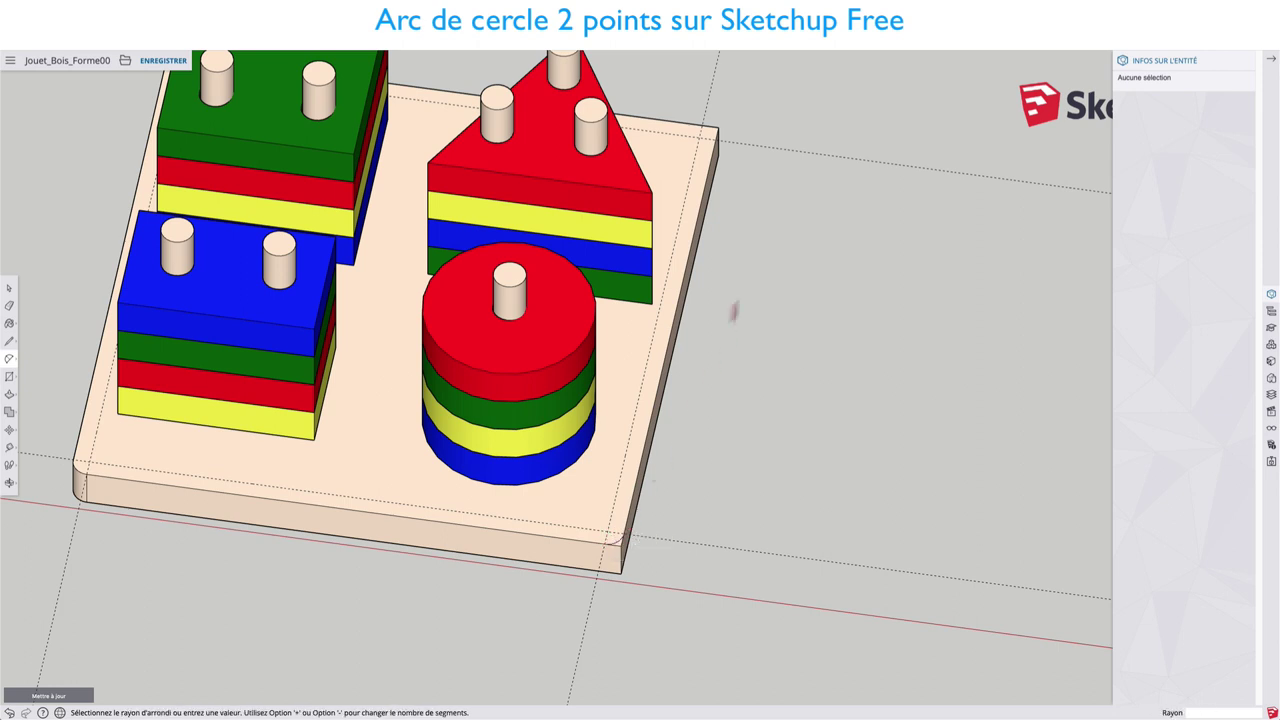
pyautogui.click(706, 122)
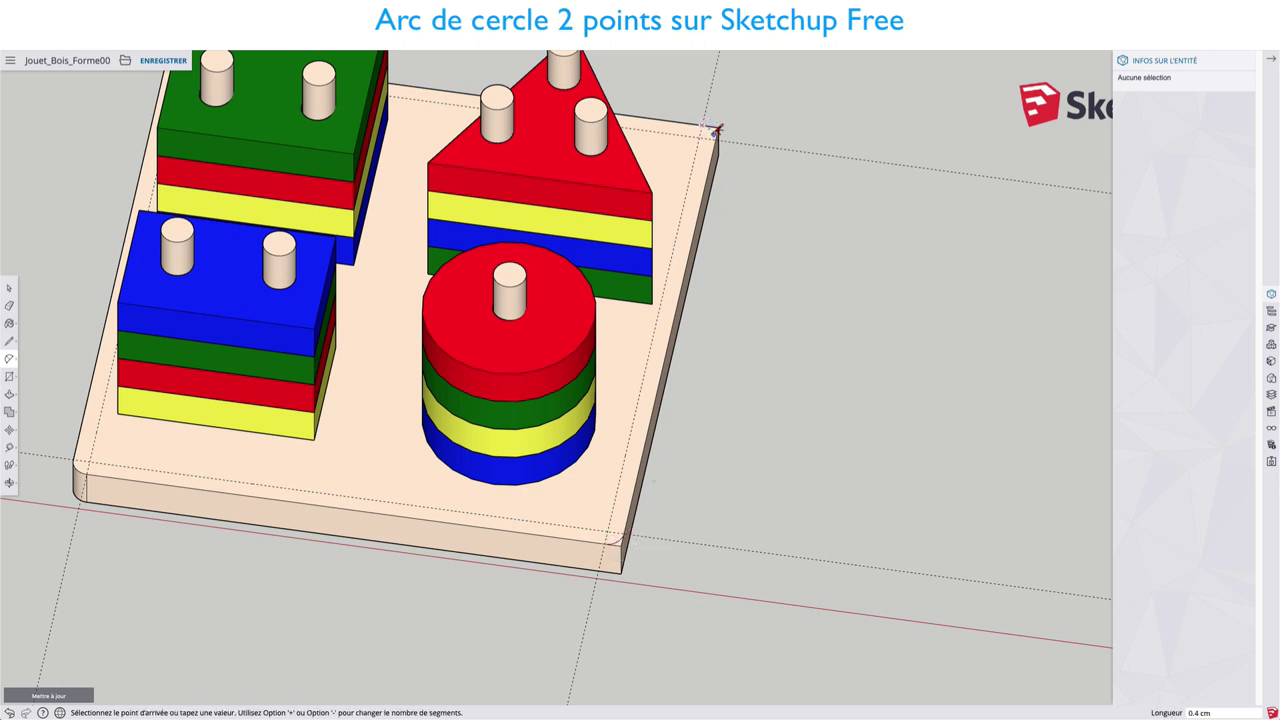
pyautogui.click(718, 131)
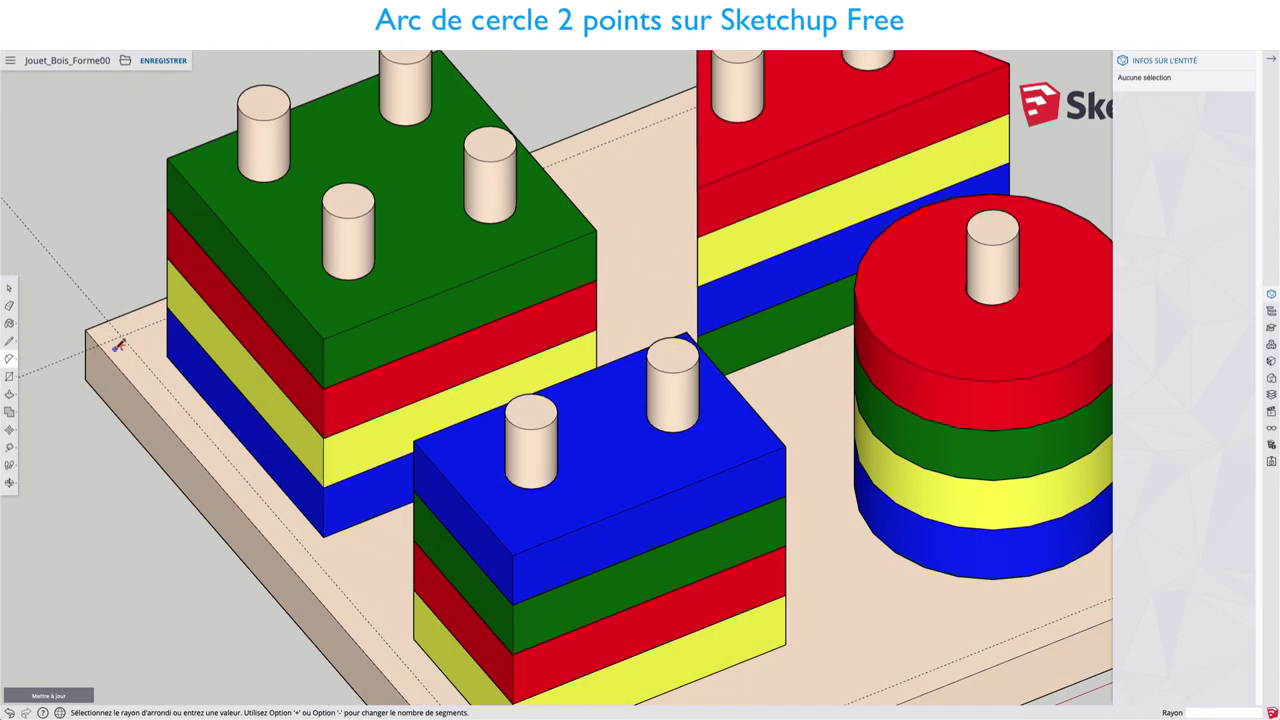
pyautogui.click(102, 339)
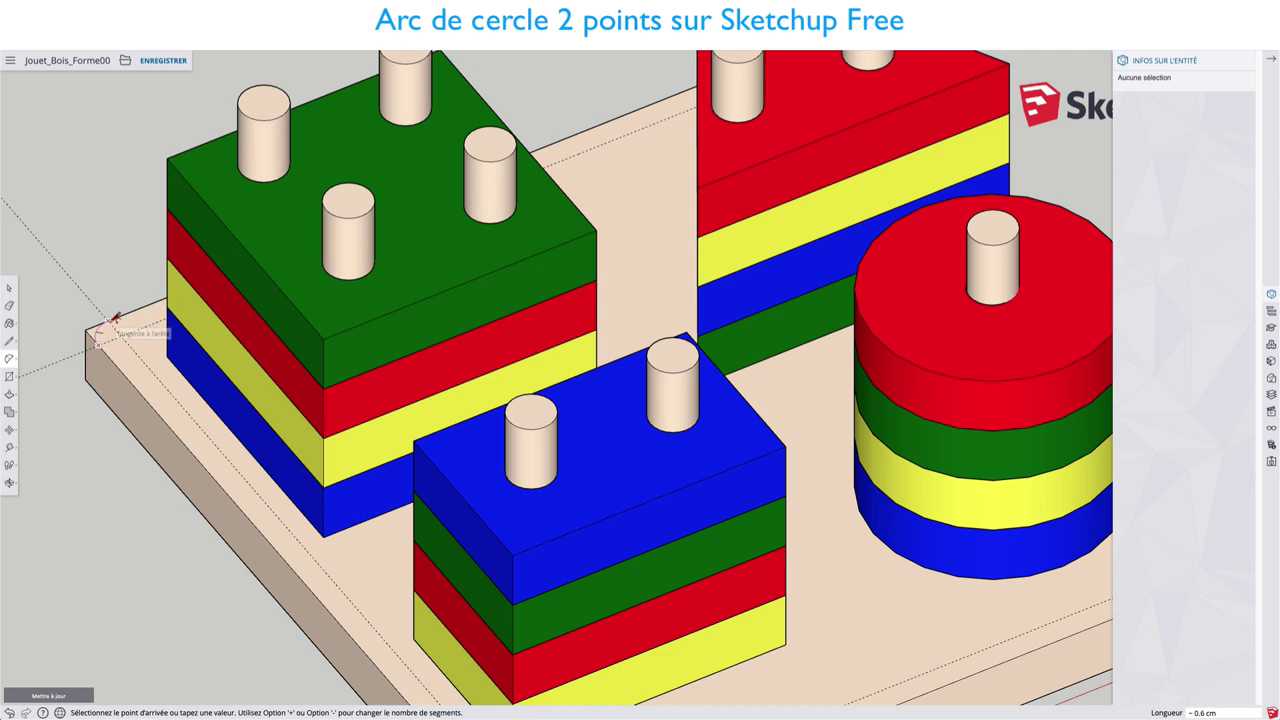
# Push away the far and near corner pieces so the board's corners are rounded
pyautogui.press('p')
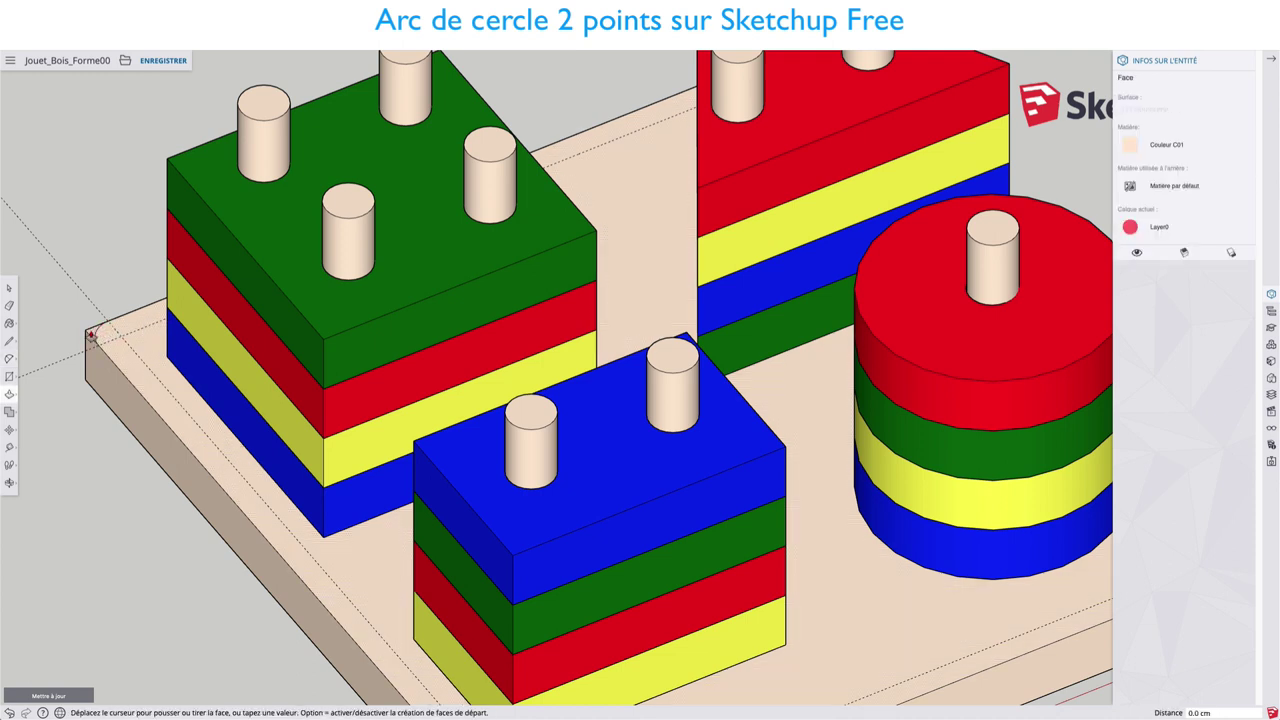
pyautogui.scroll(-3, 146, 338)
pyautogui.moveTo(596, 369); pyautogui.dragTo(166, 309, button='middle')
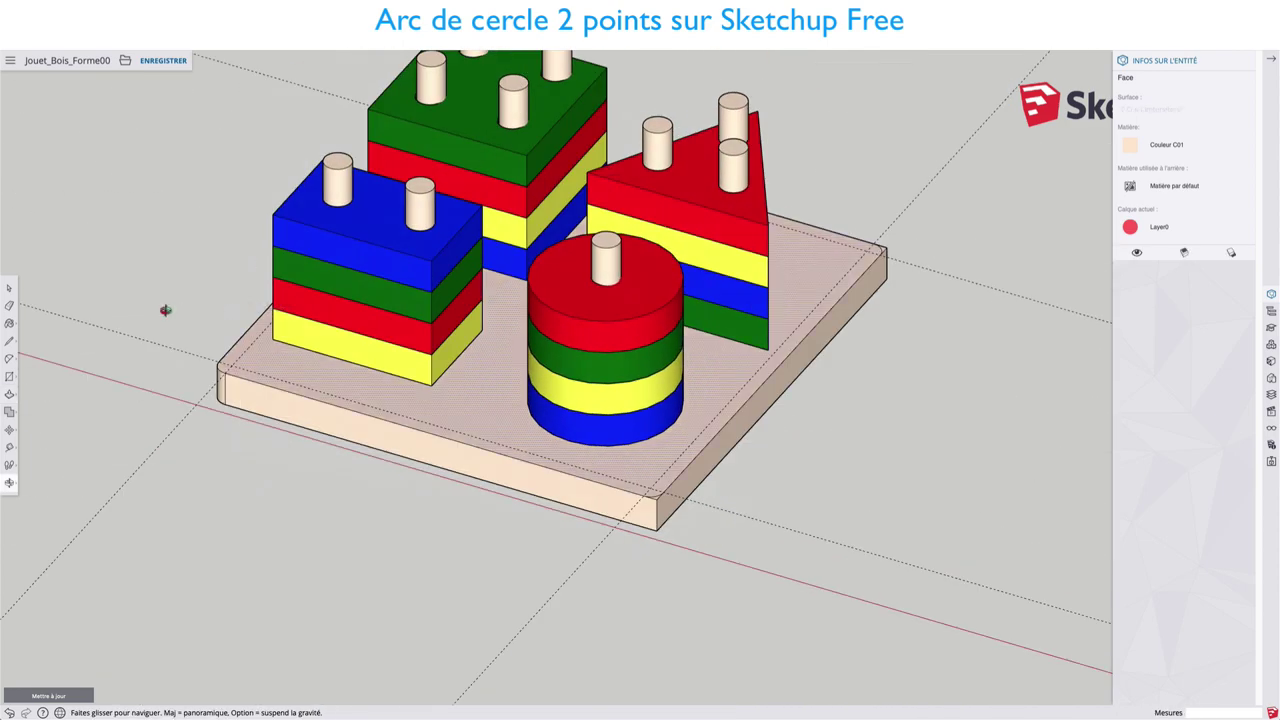
pyautogui.click(883, 252)
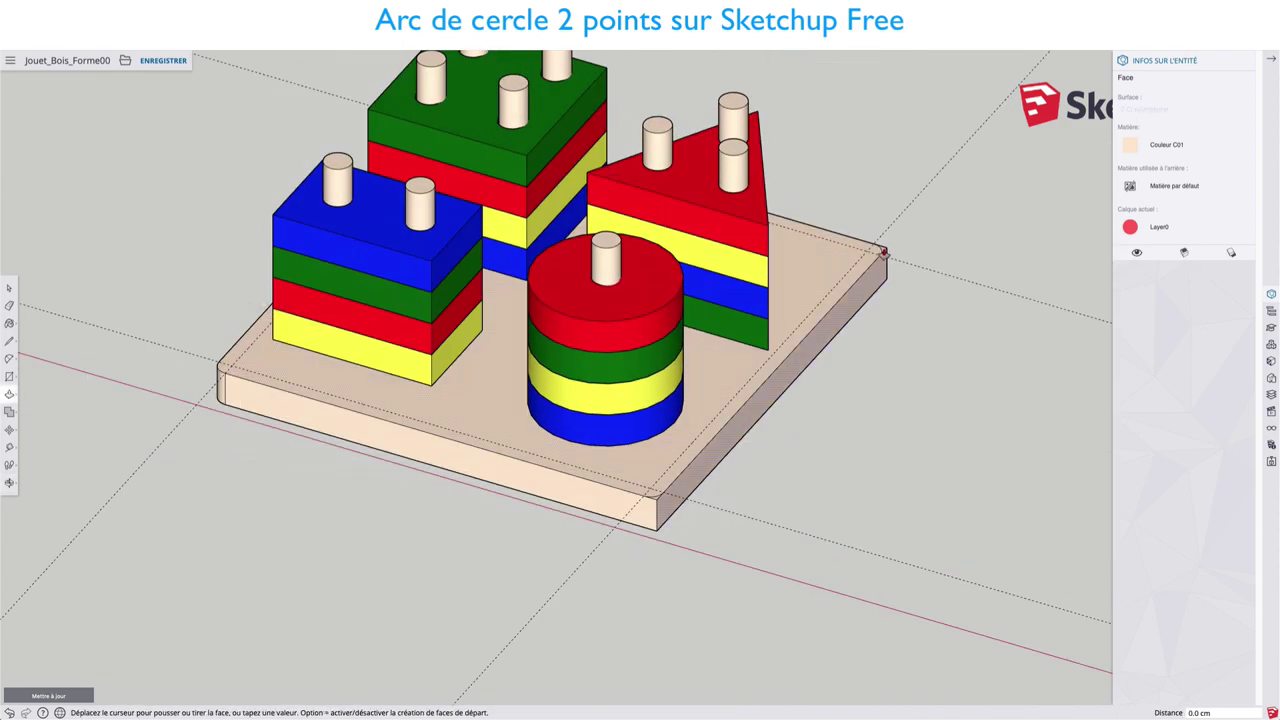
pyautogui.click(883, 252)
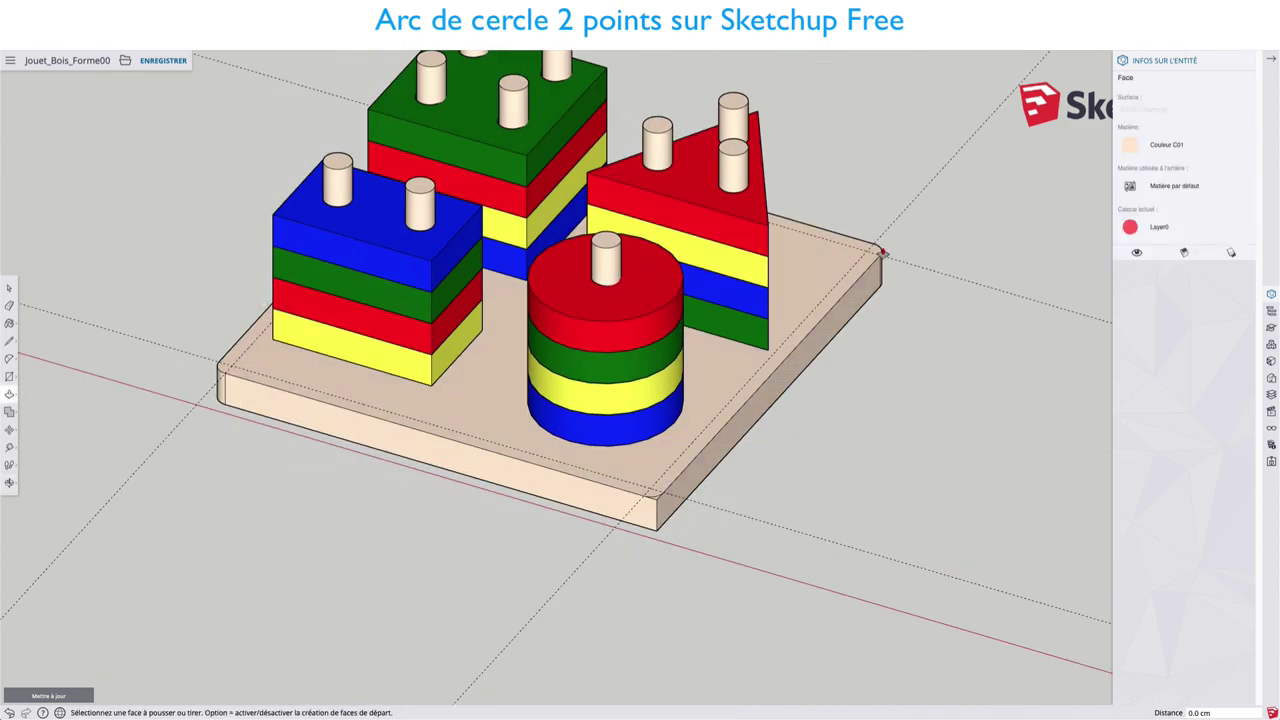
pyautogui.scroll(3, 640, 505)
pyautogui.scroll(-2, 640, 505)
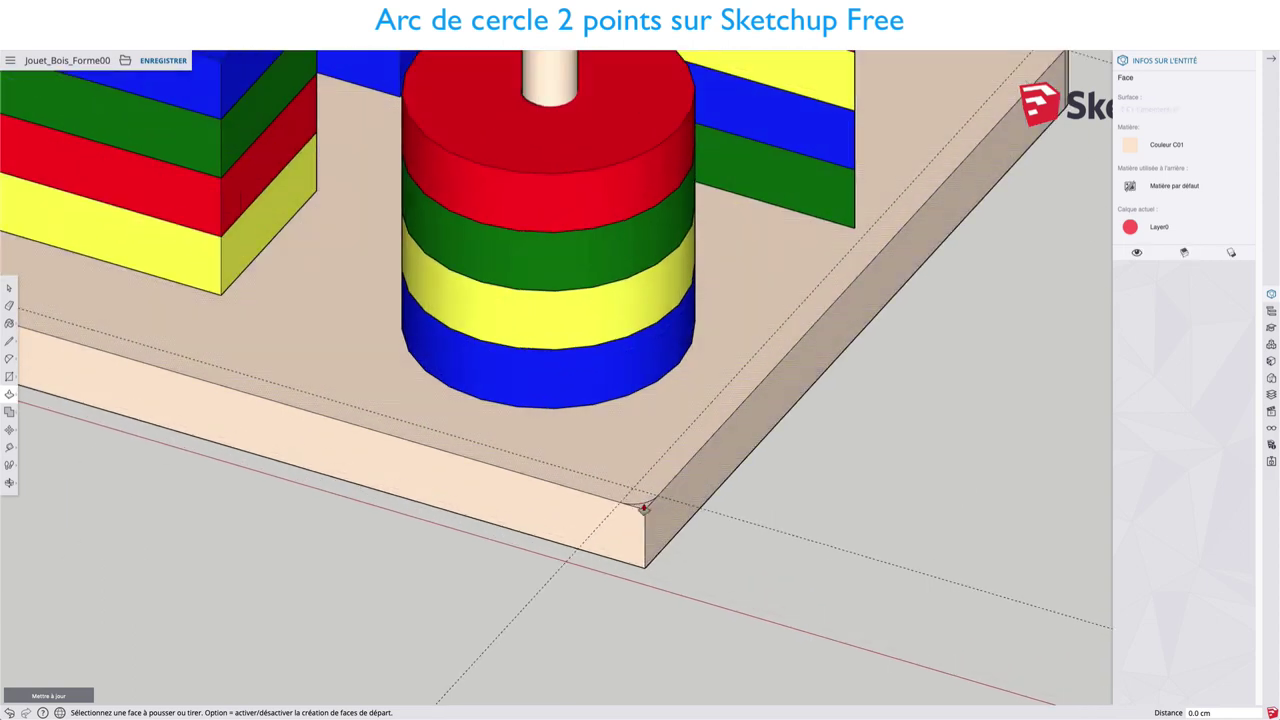
pyautogui.click(641, 505)
pyautogui.click(641, 505)
pyautogui.scroll(-3, 640, 505)
pyautogui.moveTo(463, 422); pyautogui.dragTo(806, 373, button='middle')
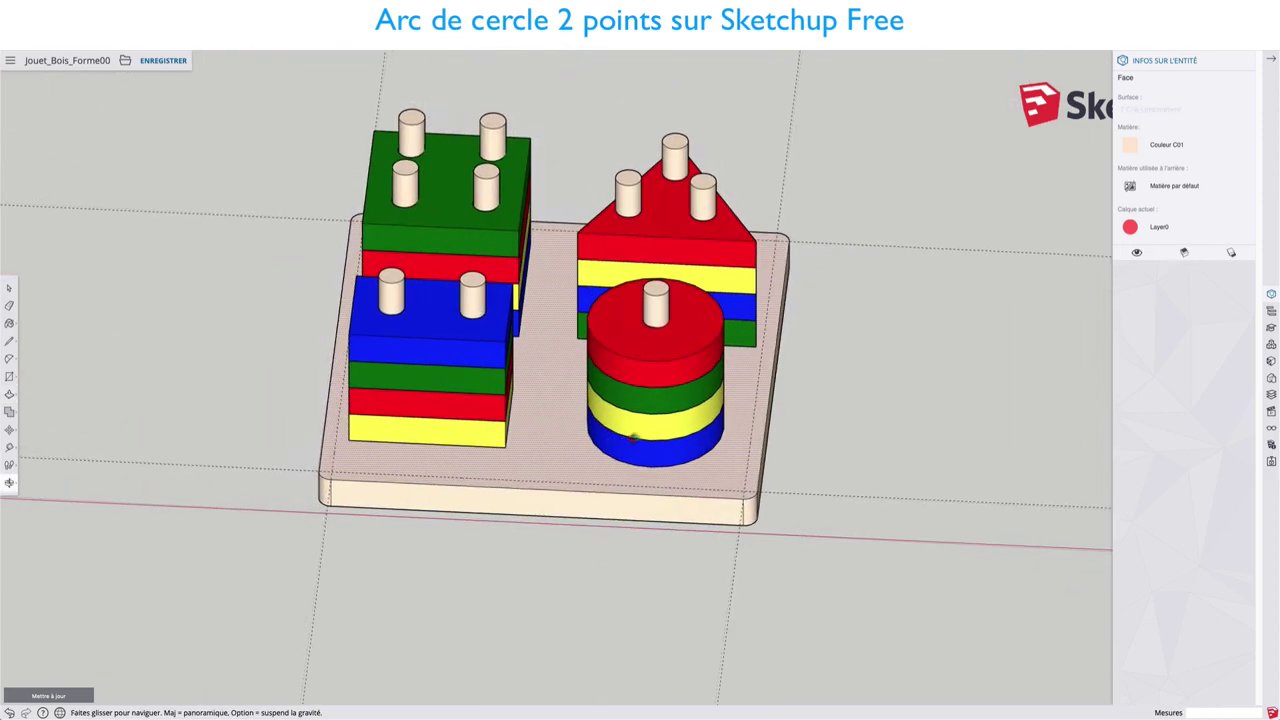
pyautogui.press('space')
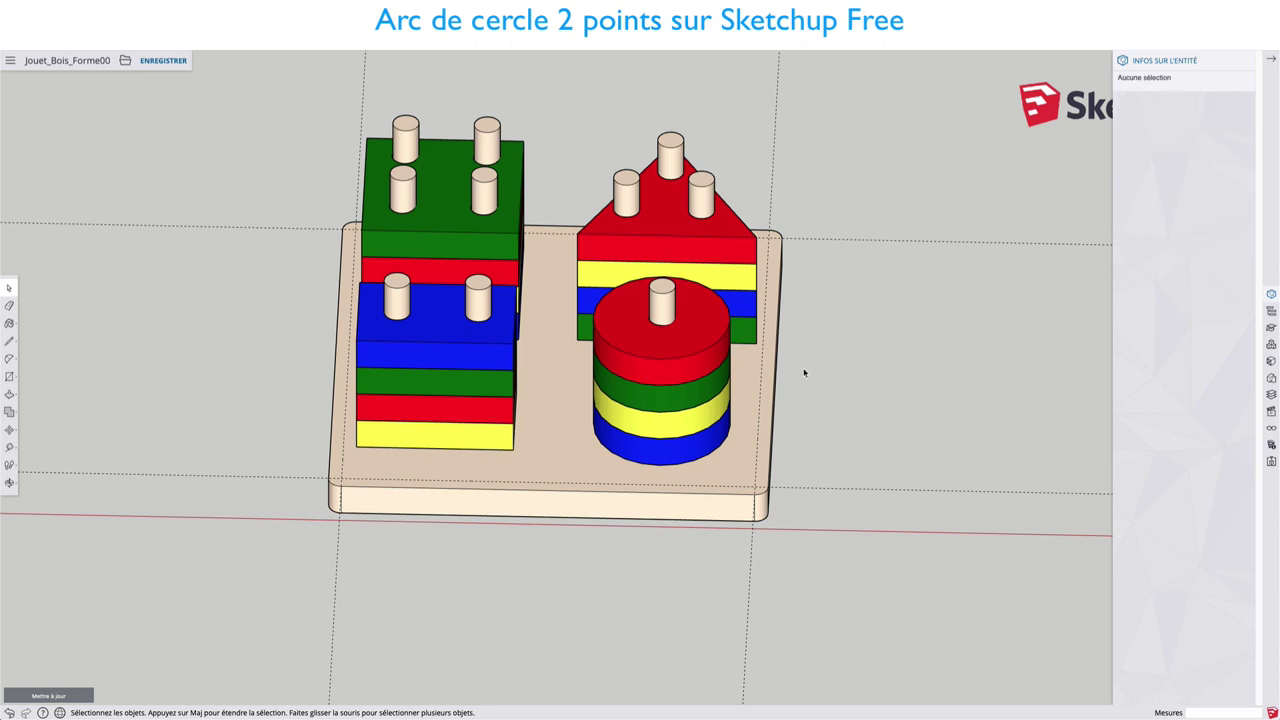
# Save the rounded-corner toy model and browse the Trimble Connect model files
pyautogui.moveTo(799, 353)
pyautogui.mouseDown(button='middle')
pyautogui.moveTo(786, 320)
pyautogui.moveTo(720, 354)
pyautogui.moveTo(827, 345)
pyautogui.moveTo(809, 331)
pyautogui.mouseUp(button='middle')
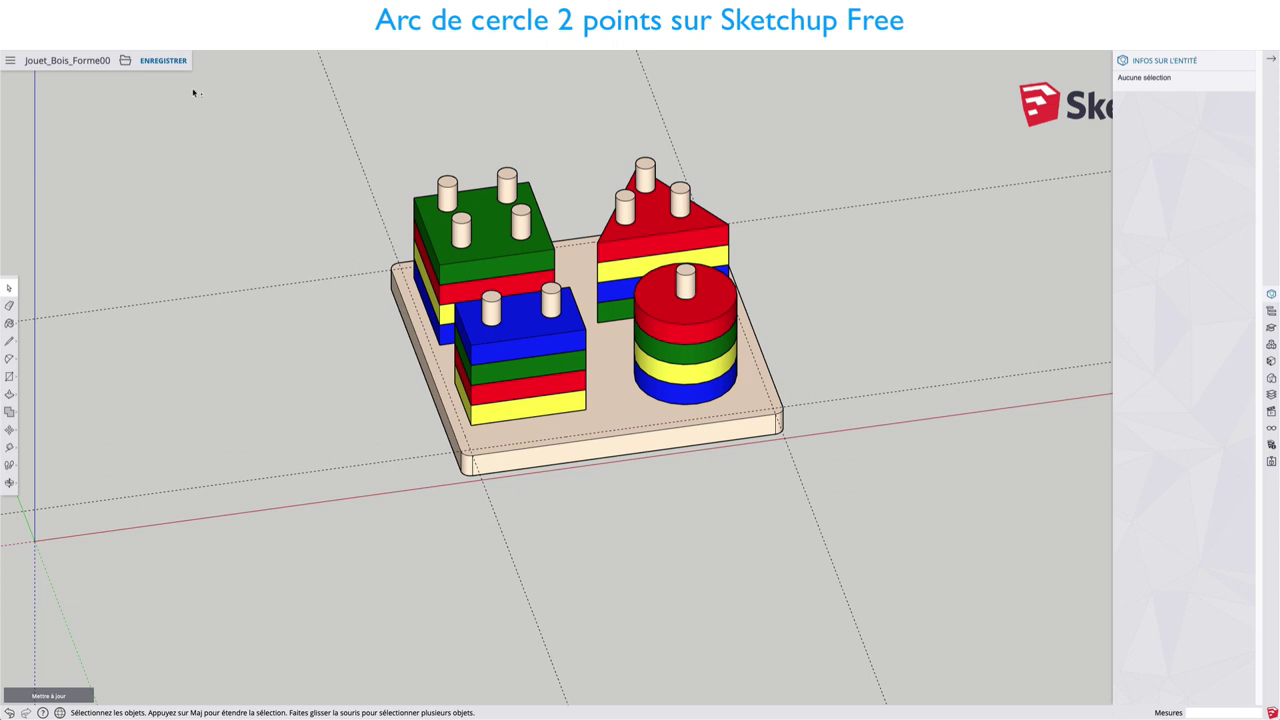
pyautogui.click(164, 63)
pyautogui.moveTo(789, 348); pyautogui.dragTo(547, 334, button='middle')
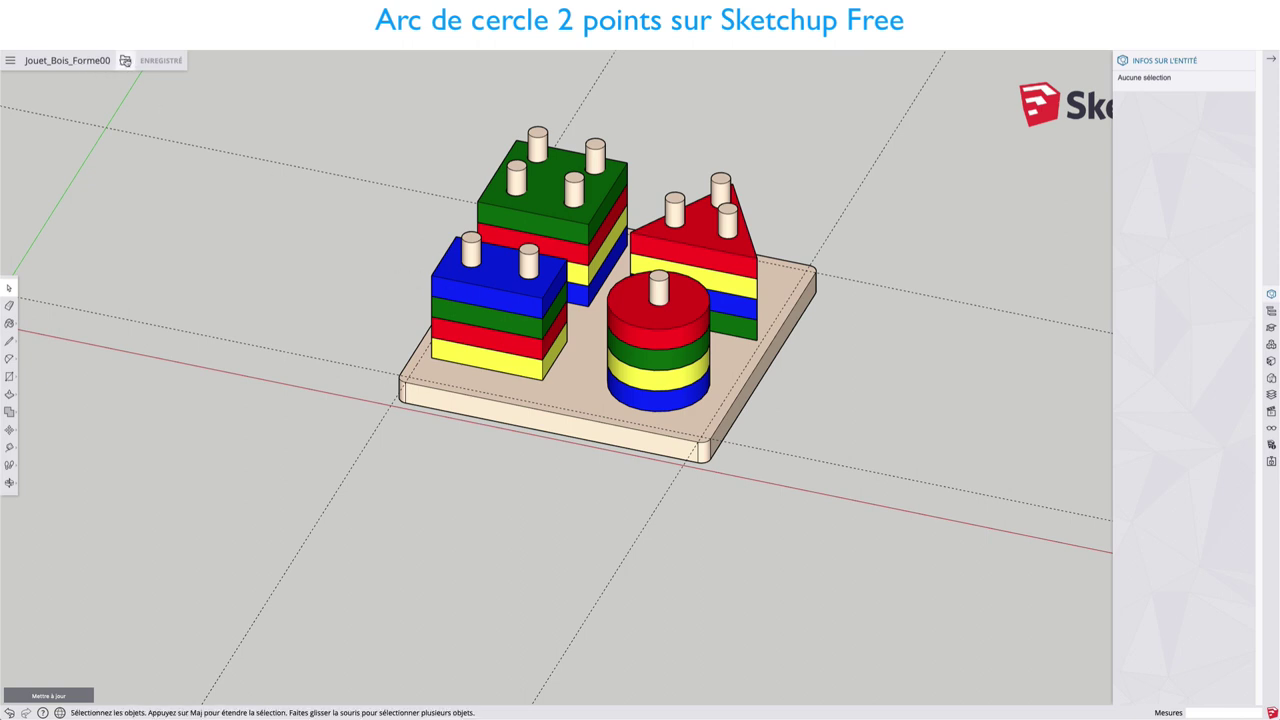
pyautogui.click(125, 61)
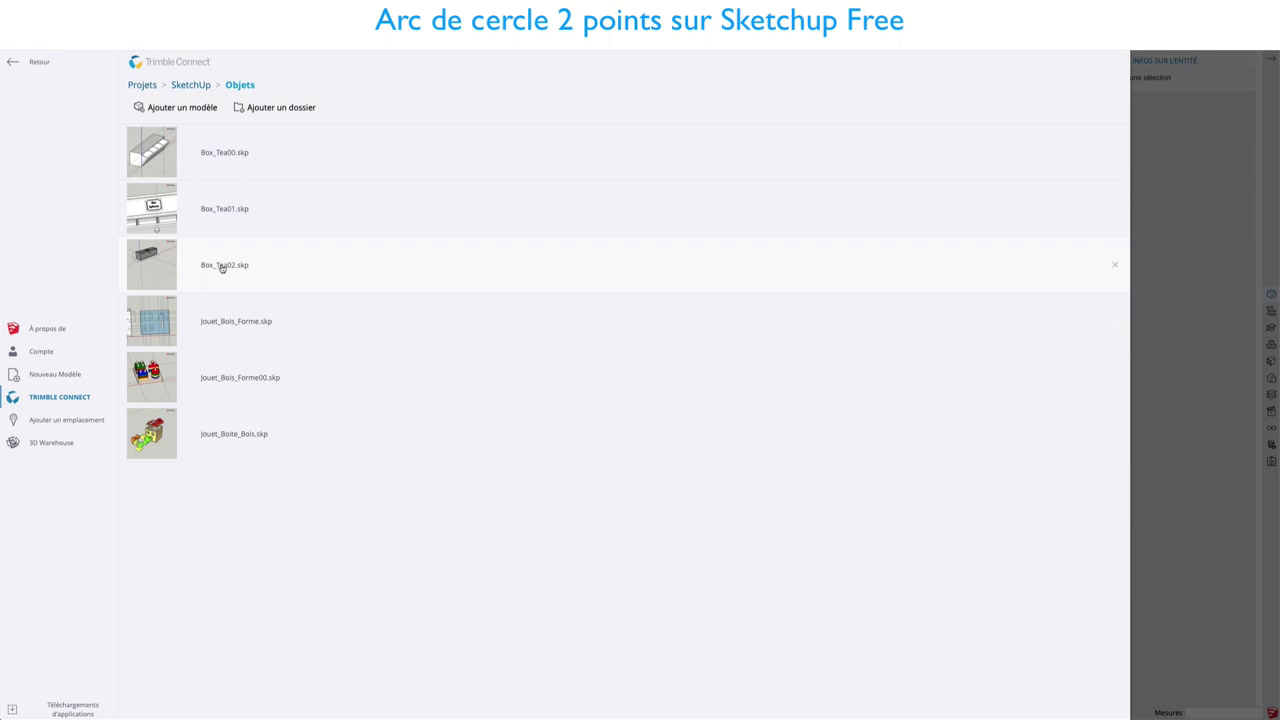
# Open the Box_Tea02.skp model from Trimble Connect
pyautogui.click(222, 268)
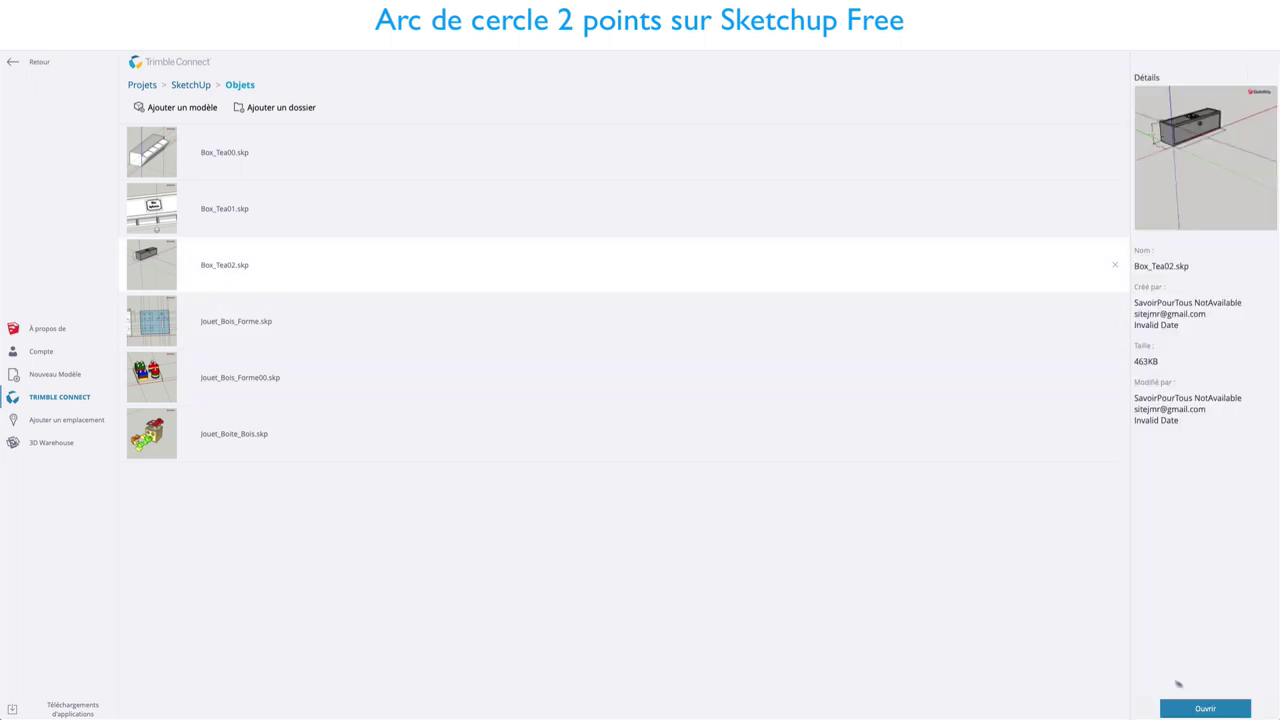
pyautogui.click(1206, 708)
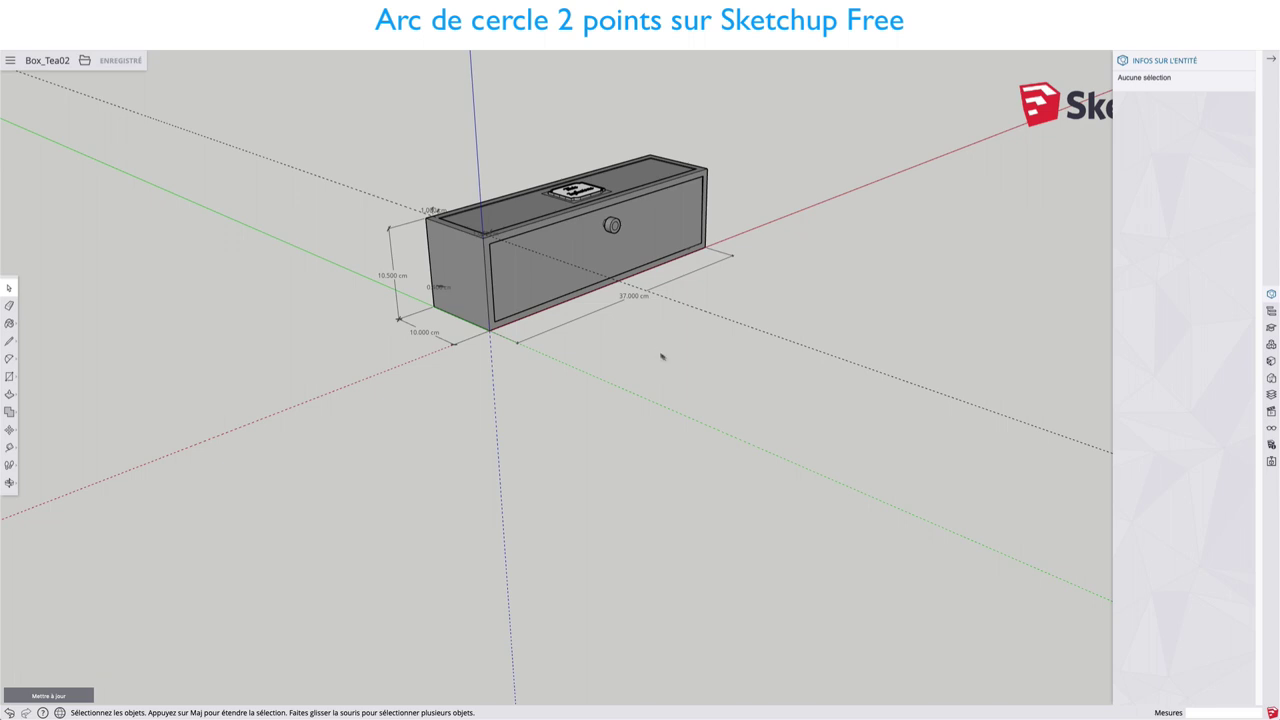
# Orbit to an angled view, select the outer Support box and hide it with Masquer
pyautogui.moveTo(546, 379); pyautogui.dragTo(549, 359, button='middle')
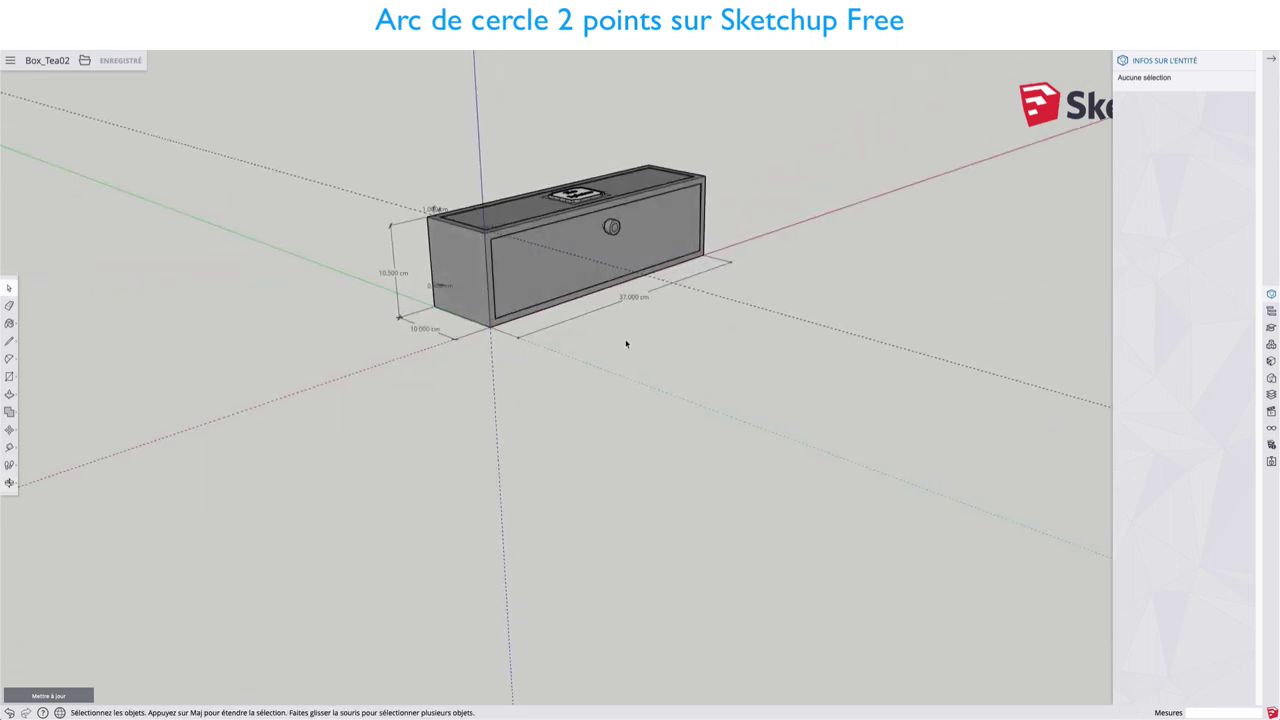
pyautogui.moveTo(657, 326); pyautogui.dragTo(580, 363, button='middle')
pyautogui.scroll(3, 560, 340)
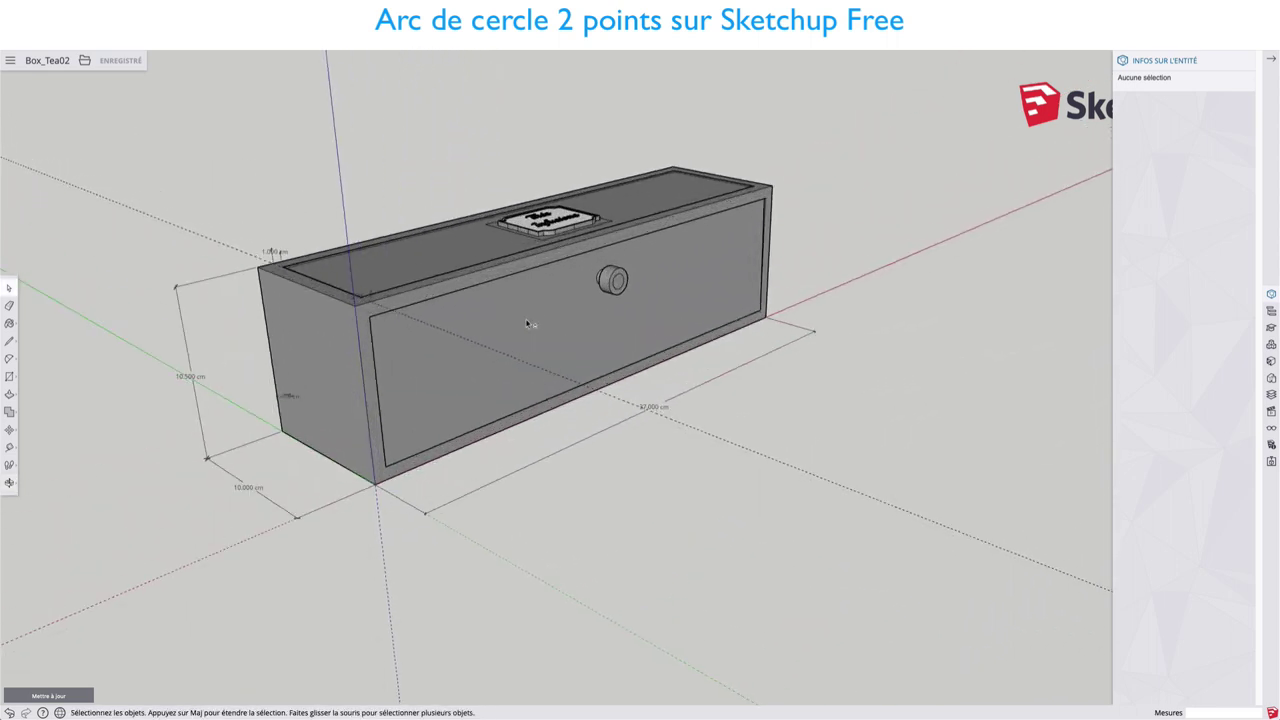
pyautogui.scroll(-2, 530, 323)
pyautogui.moveTo(528, 326)
pyautogui.mouseDown(button='middle')
pyautogui.moveTo(511, 320)
pyautogui.moveTo(512, 333)
pyautogui.mouseUp(button='middle')
pyautogui.moveTo(376, 320)
pyautogui.mouseDown(button='middle')
pyautogui.moveTo(404, 335)
pyautogui.moveTo(346, 350)
pyautogui.mouseUp(button='middle')
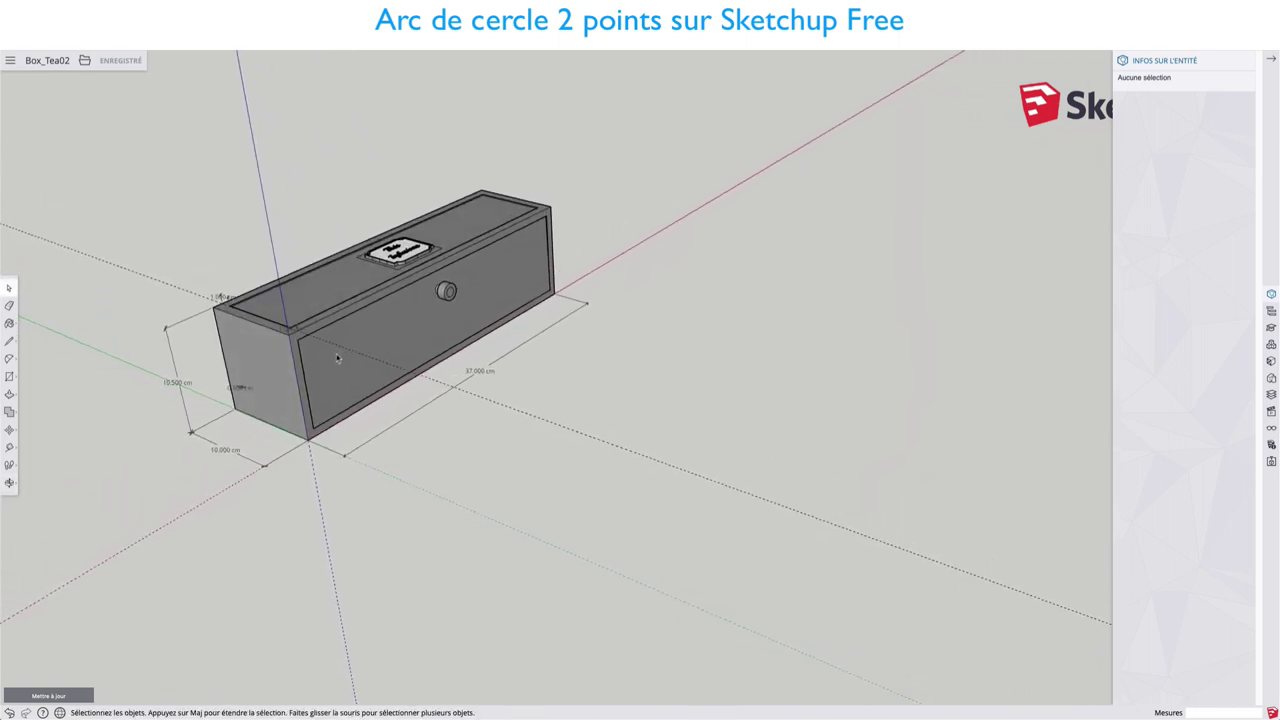
pyautogui.click(334, 360)
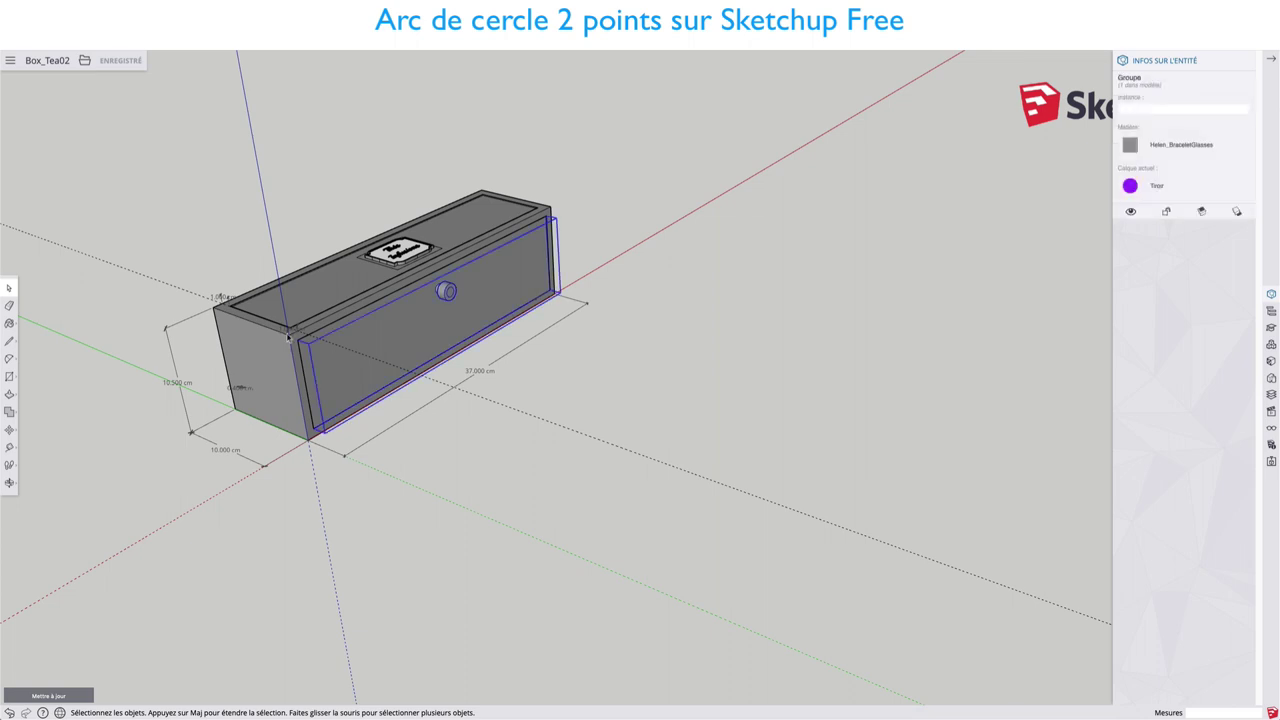
pyautogui.click(288, 338)
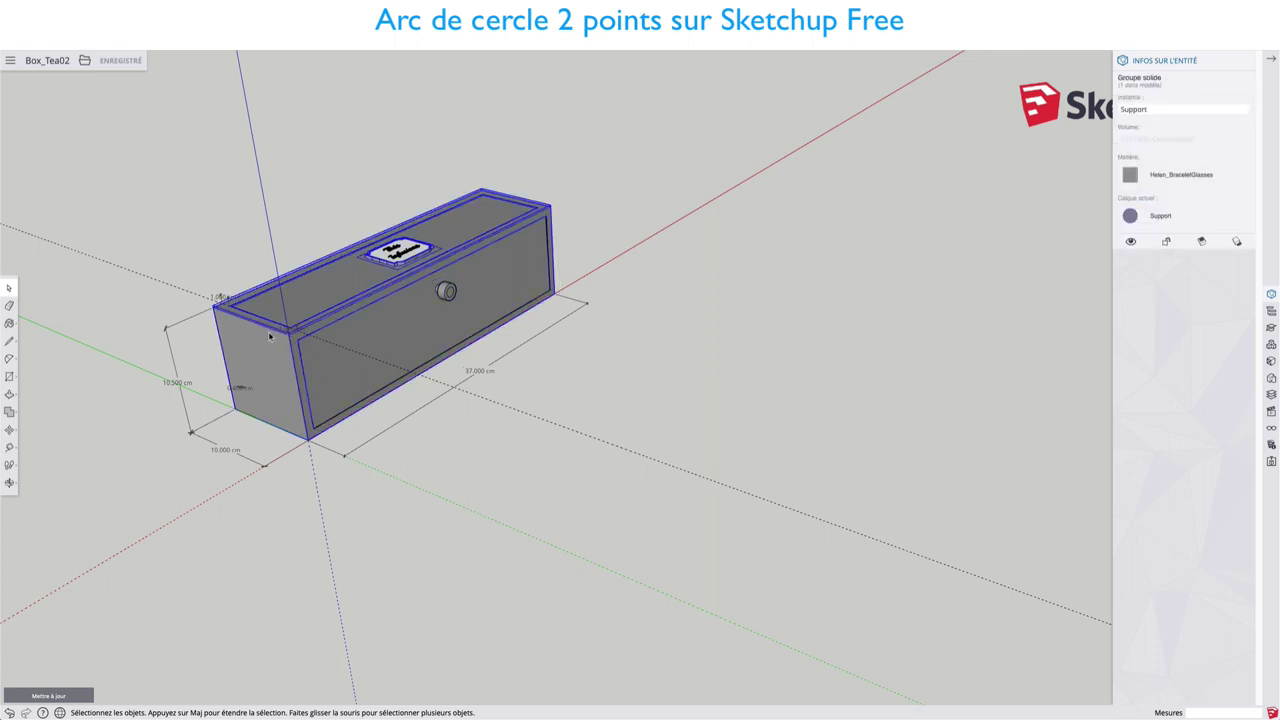
pyautogui.click(320, 351)
pyautogui.click(279, 342)
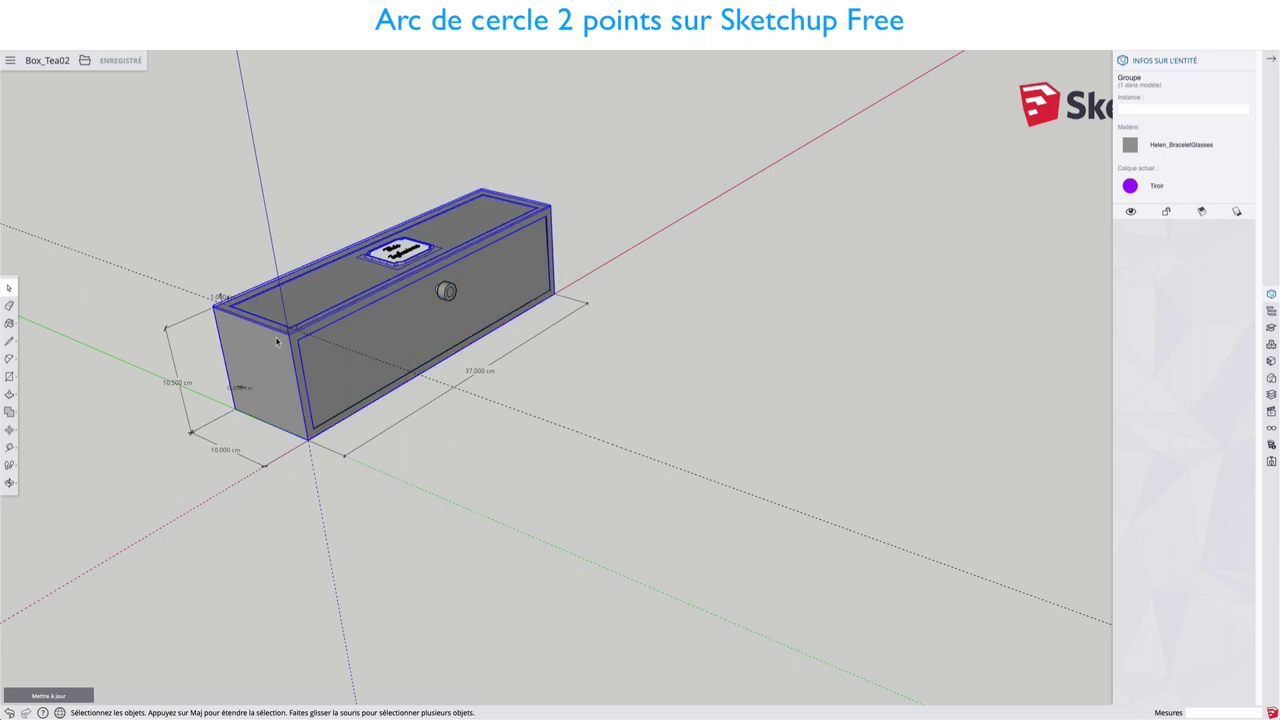
pyautogui.click(327, 354)
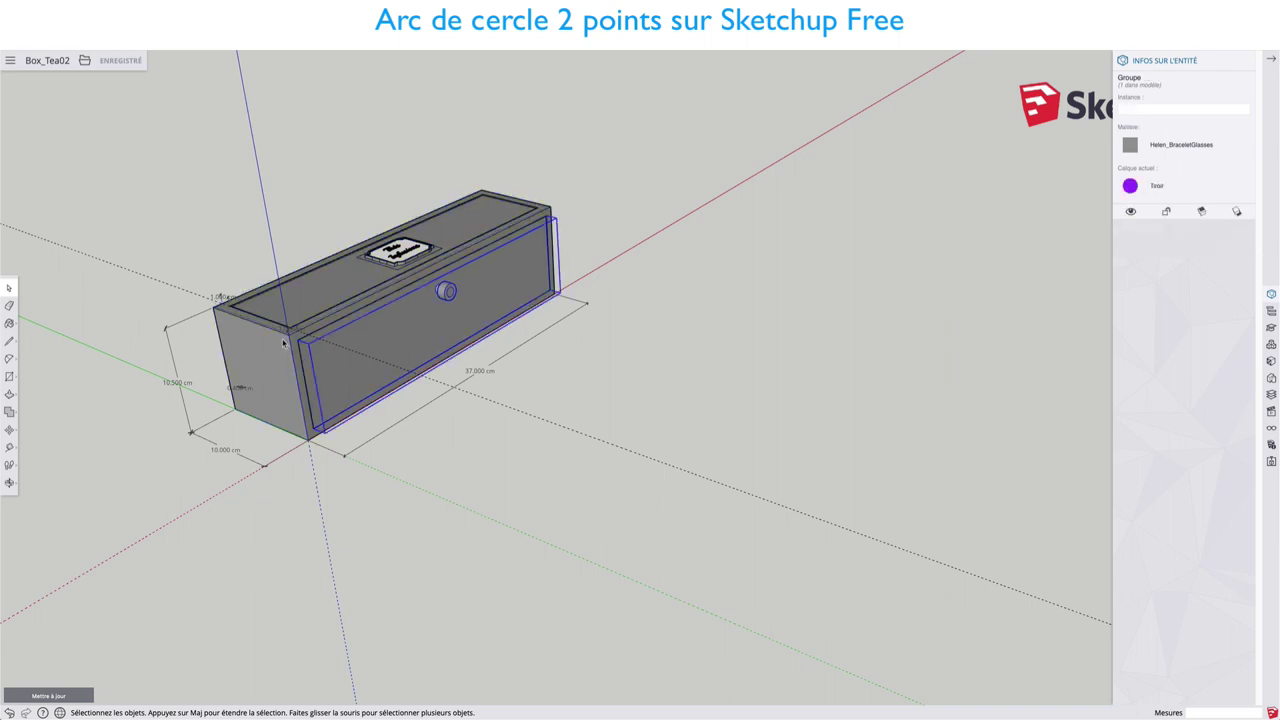
pyautogui.click(283, 342)
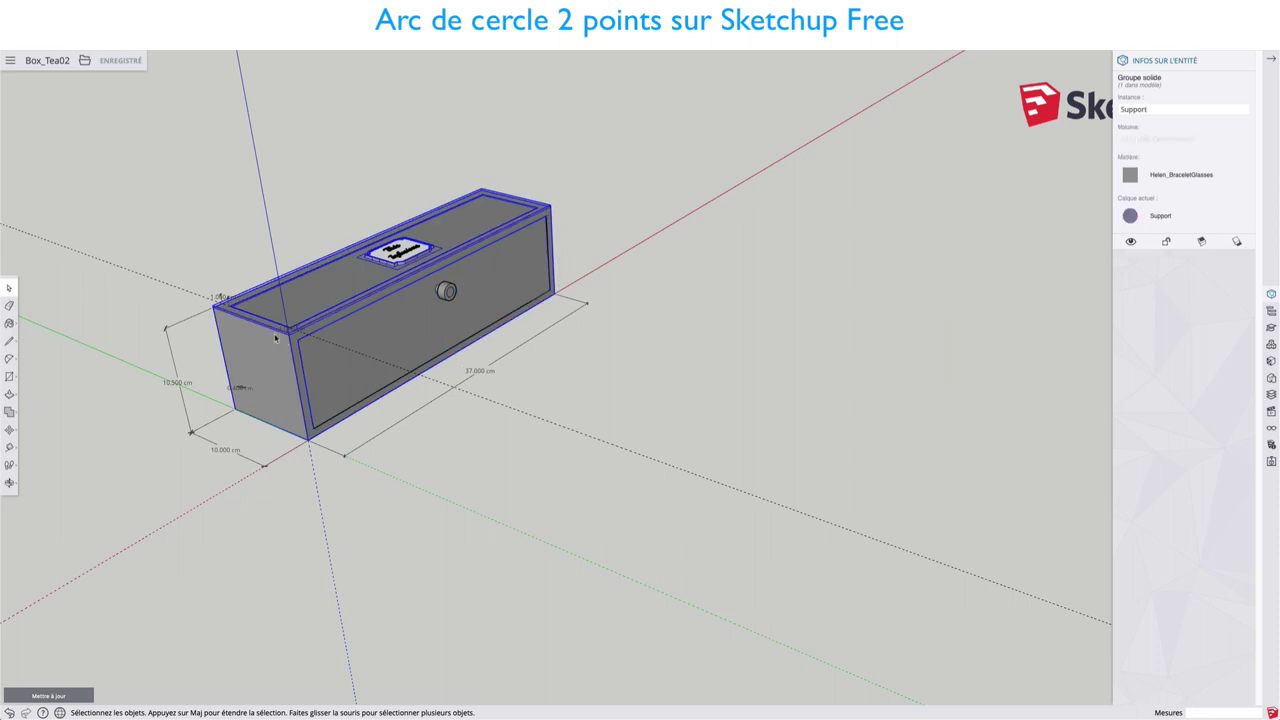
pyautogui.rightClick(283, 342)
pyautogui.click(304, 391)
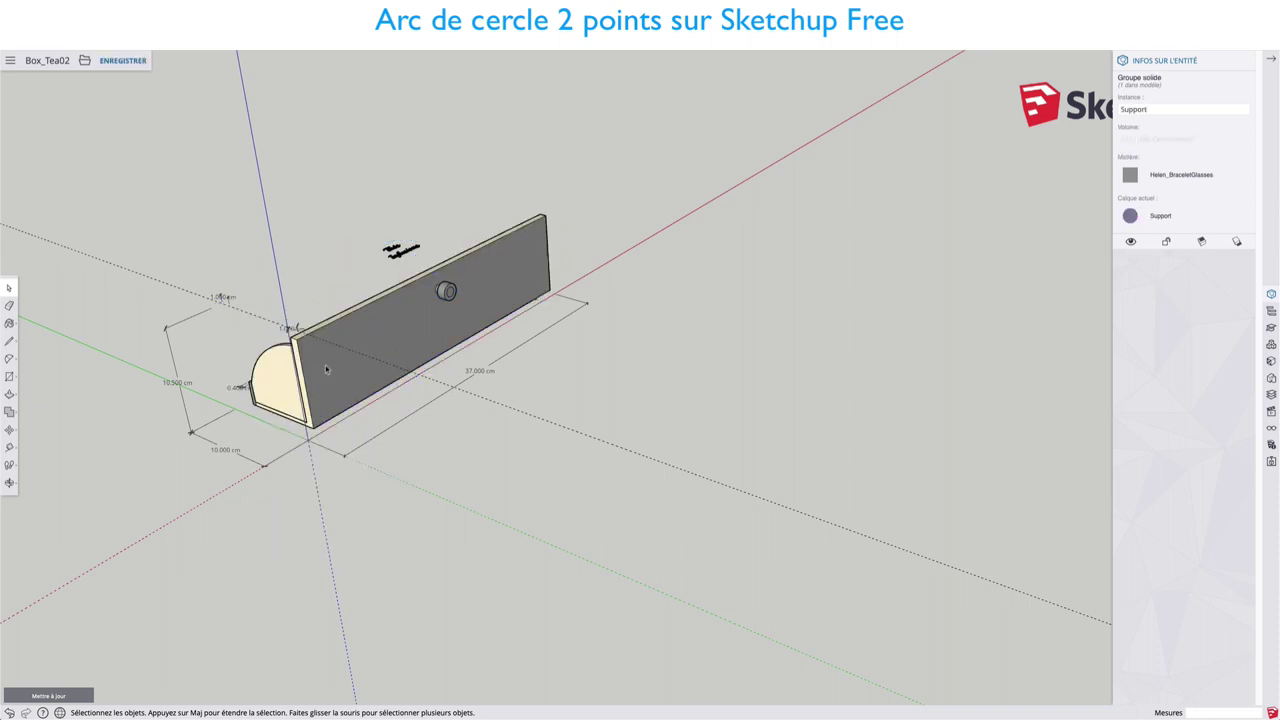
# View the exposed drawer and bring up the Affichage display settings panel
pyautogui.moveTo(325, 365)
pyautogui.mouseDown(button='middle')
pyautogui.moveTo(564, 361)
pyautogui.moveTo(767, 380)
pyautogui.moveTo(289, 443)
pyautogui.moveTo(465, 510)
pyautogui.moveTo(534, 494)
pyautogui.moveTo(456, 438)
pyautogui.mouseUp(button='middle')
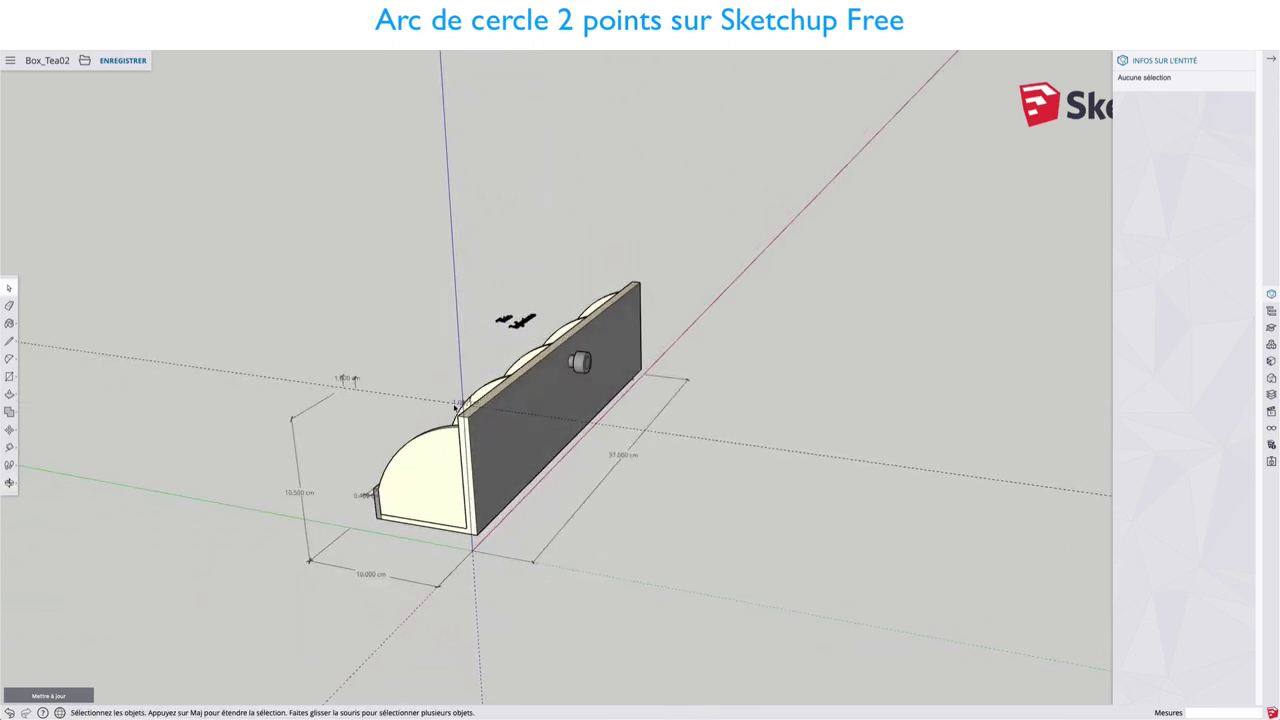
pyautogui.rightClick(427, 369)
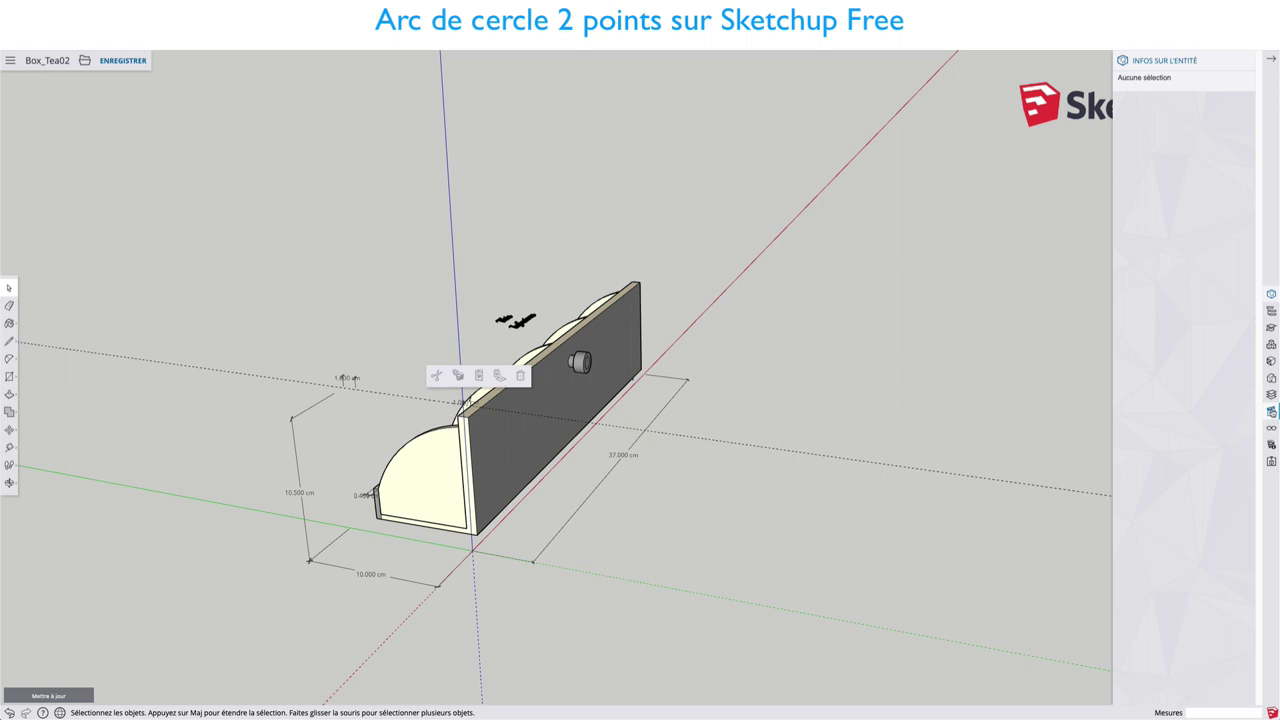
pyautogui.click(1272, 428)
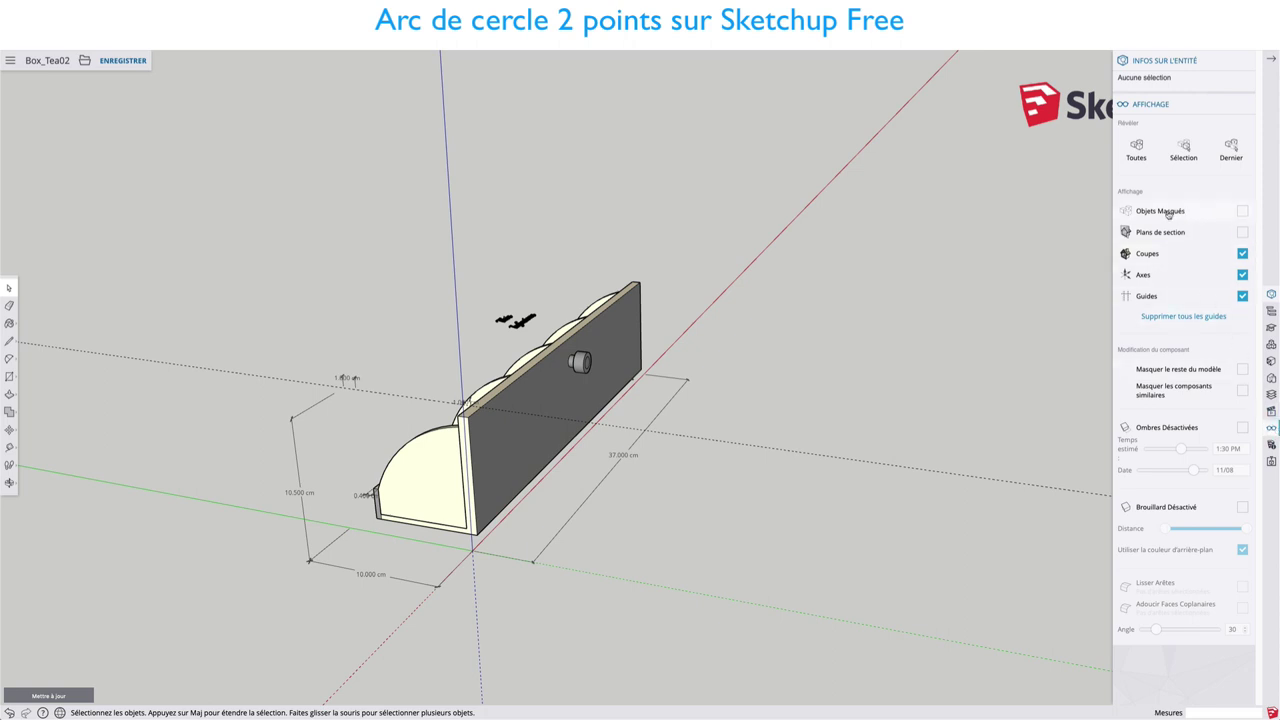
# Show Objets Masqués, unhide the Support box with Révéler, then turn Objets Masqués off
pyautogui.click(1243, 211)
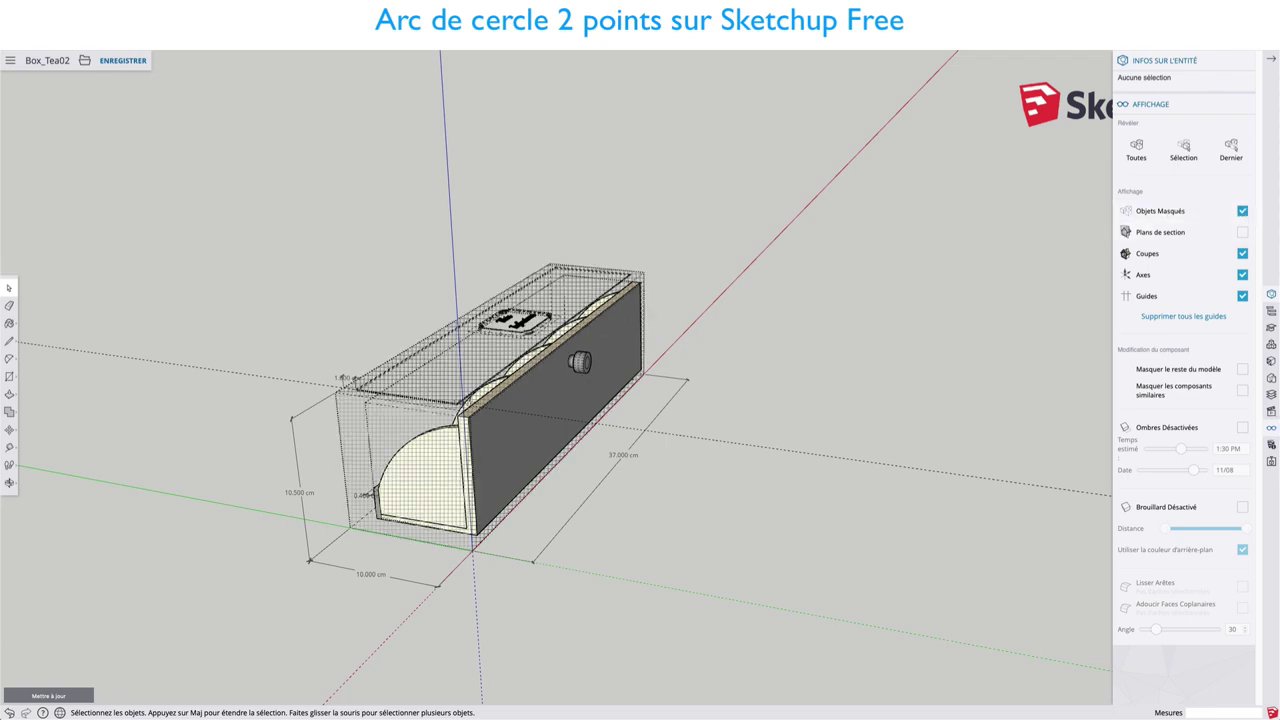
pyautogui.moveTo(533, 350)
pyautogui.mouseDown(button='middle')
pyautogui.moveTo(645, 292)
pyautogui.moveTo(360, 393)
pyautogui.mouseUp(button='middle')
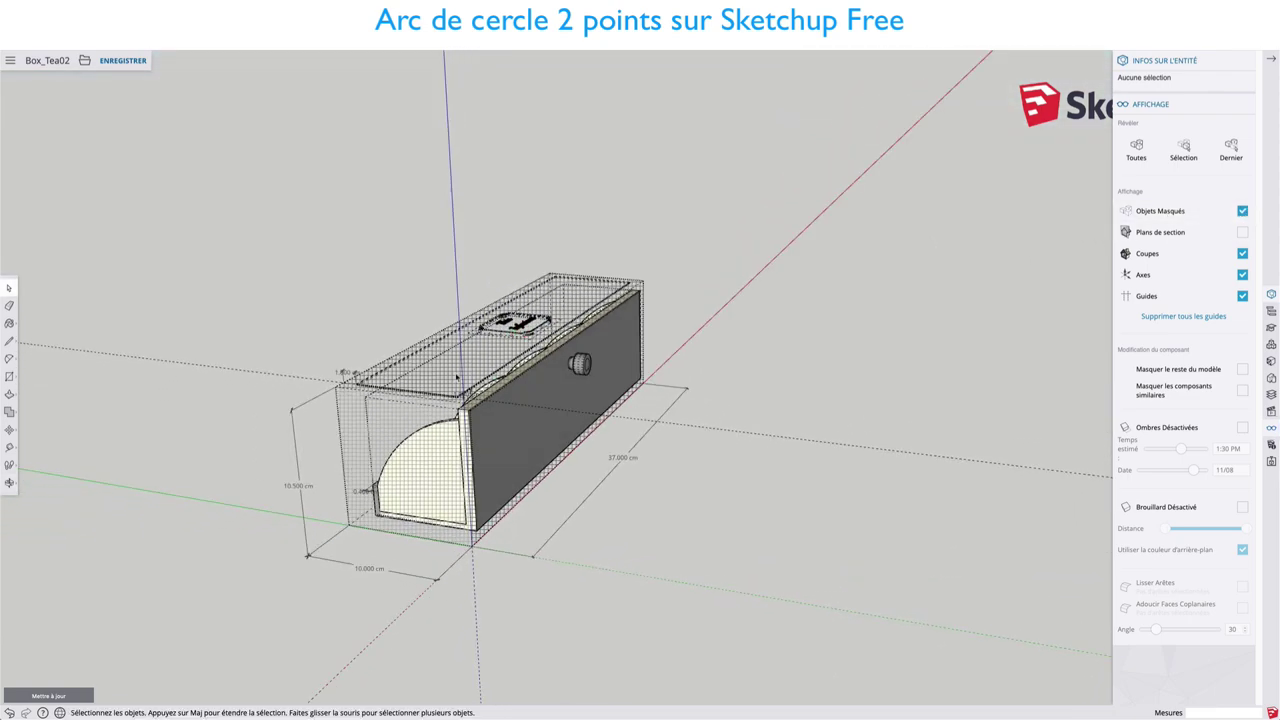
pyautogui.rightClick(360, 394)
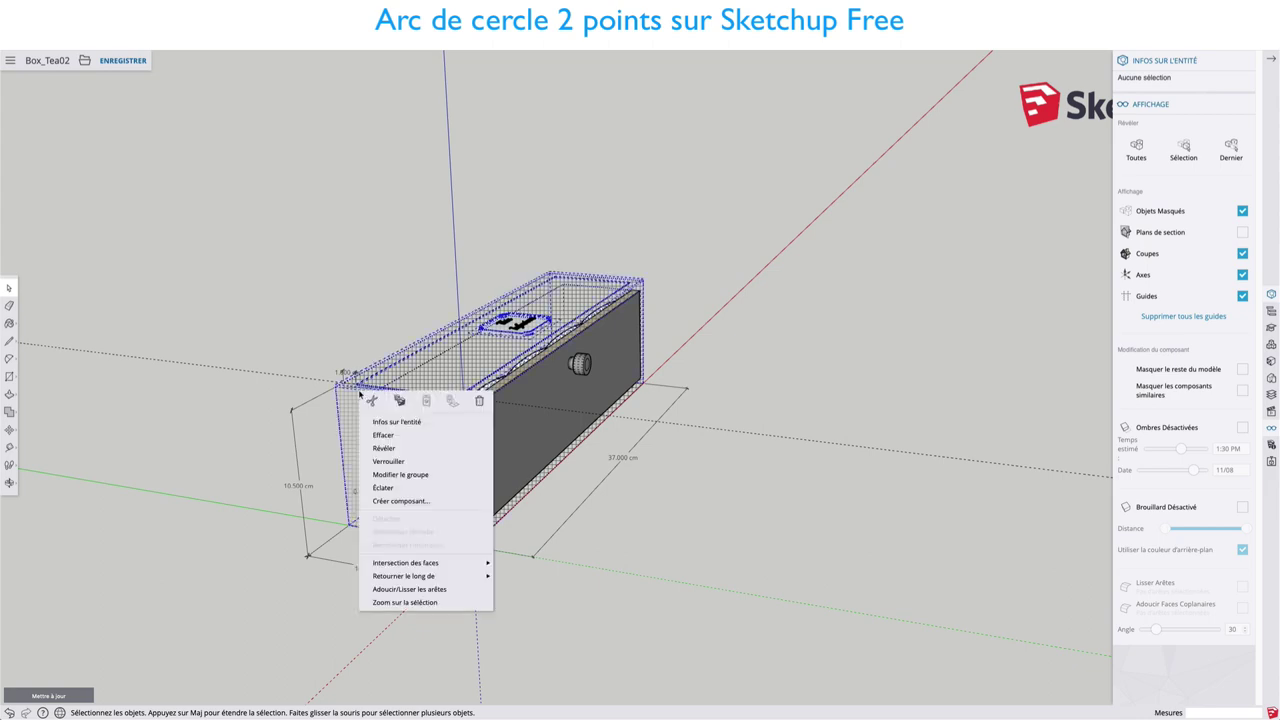
pyautogui.click(385, 451)
pyautogui.moveTo(385, 451)
pyautogui.mouseDown(button='middle')
pyautogui.moveTo(743, 377)
pyautogui.moveTo(370, 401)
pyautogui.moveTo(323, 431)
pyautogui.mouseUp(button='middle')
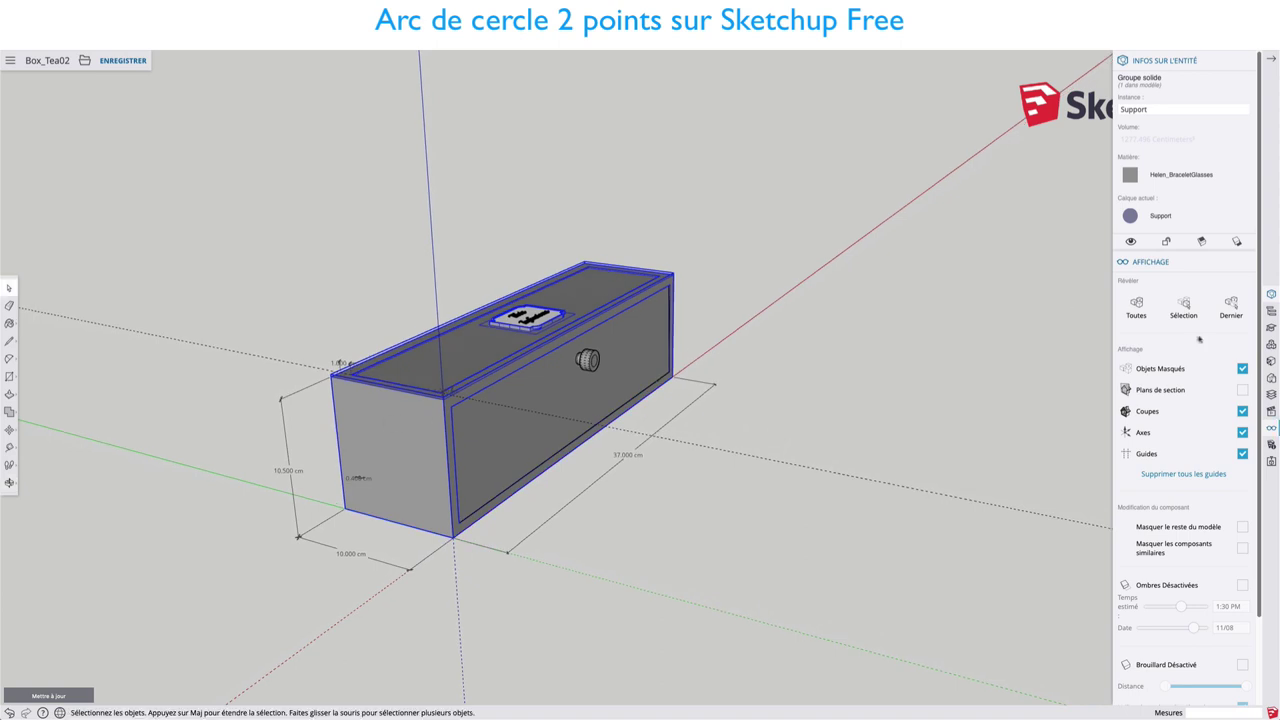
pyautogui.click(1242, 368)
# Reselect the outer box and orbit and pan so its long front face faces the view
pyautogui.click(600, 475)
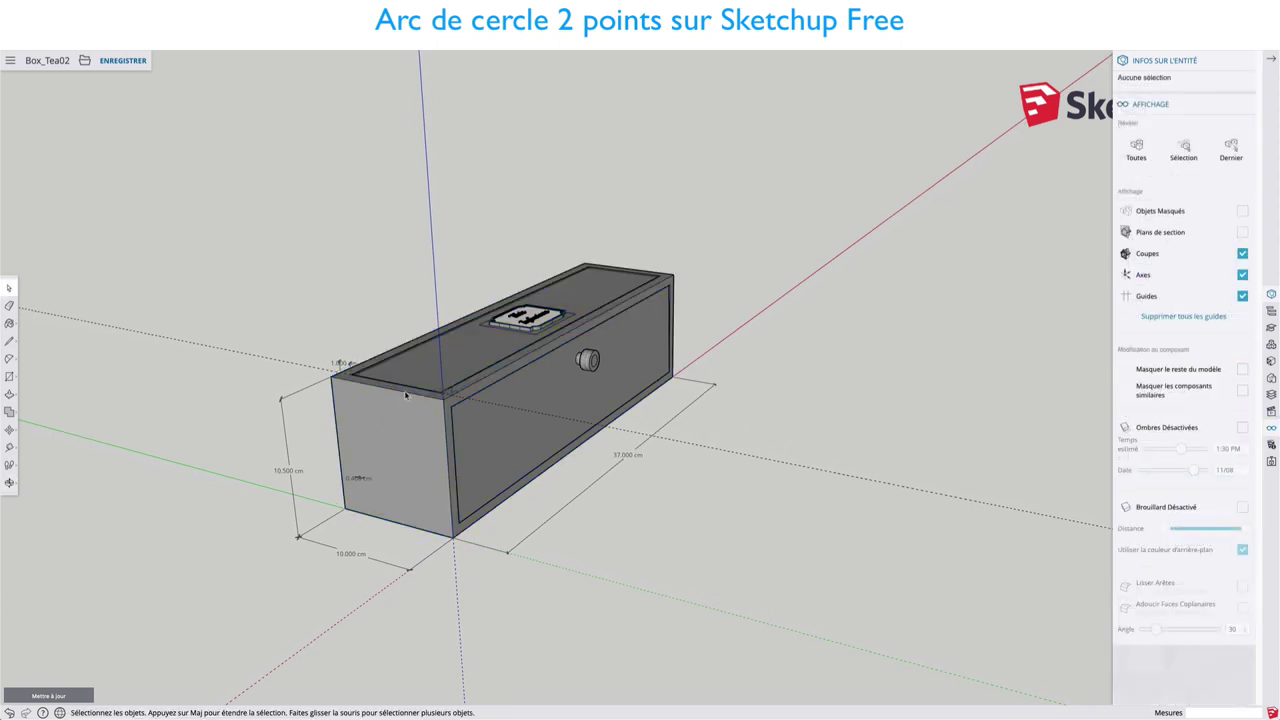
pyautogui.click(410, 388)
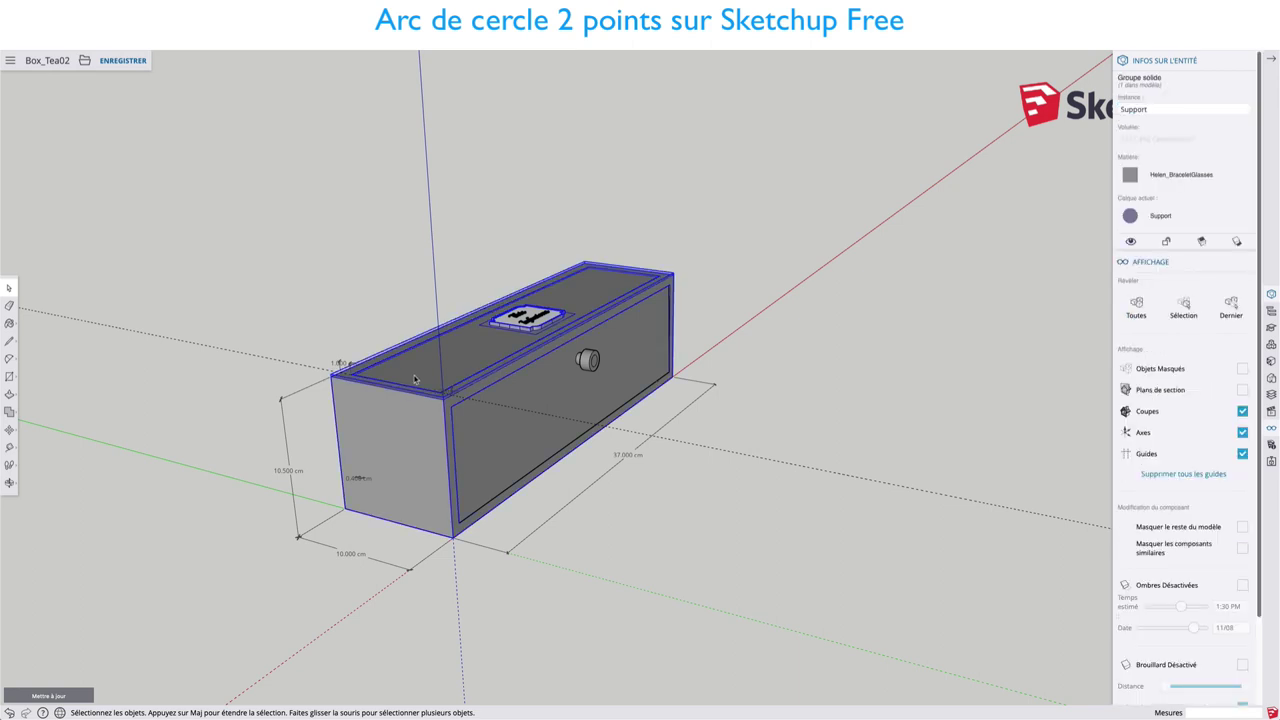
pyautogui.moveTo(420, 397)
pyautogui.mouseDown(button='middle')
pyautogui.moveTo(739, 345)
pyautogui.moveTo(578, 365)
pyautogui.mouseUp(button='middle')
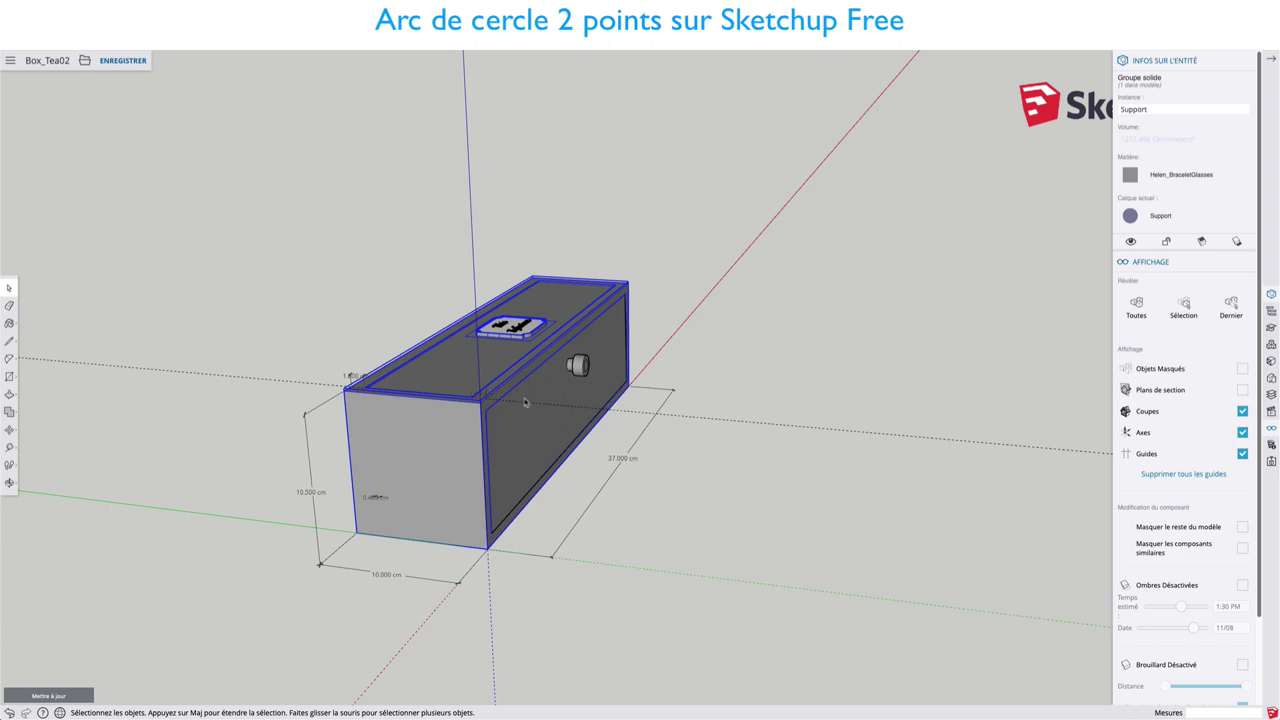
pyautogui.moveTo(730, 368)
pyautogui.mouseDown(button='middle')
pyautogui.moveTo(776, 390)
pyautogui.moveTo(662, 390)
pyautogui.moveTo(831, 391)
pyautogui.mouseUp(button='middle')
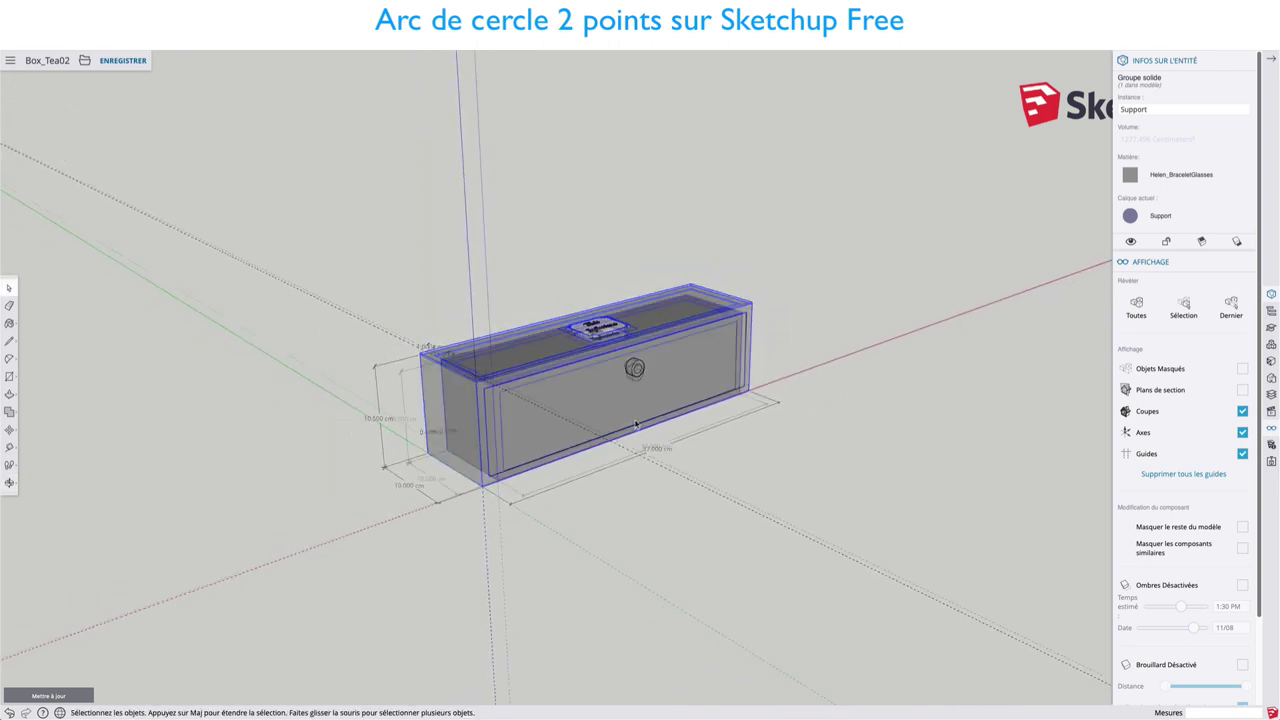
pyautogui.scroll(-2, 679, 415)
pyautogui.keyDown('shift'); pyautogui.moveTo(679, 415); pyautogui.dragTo(462, 352, button='middle'); pyautogui.keyUp('shift')
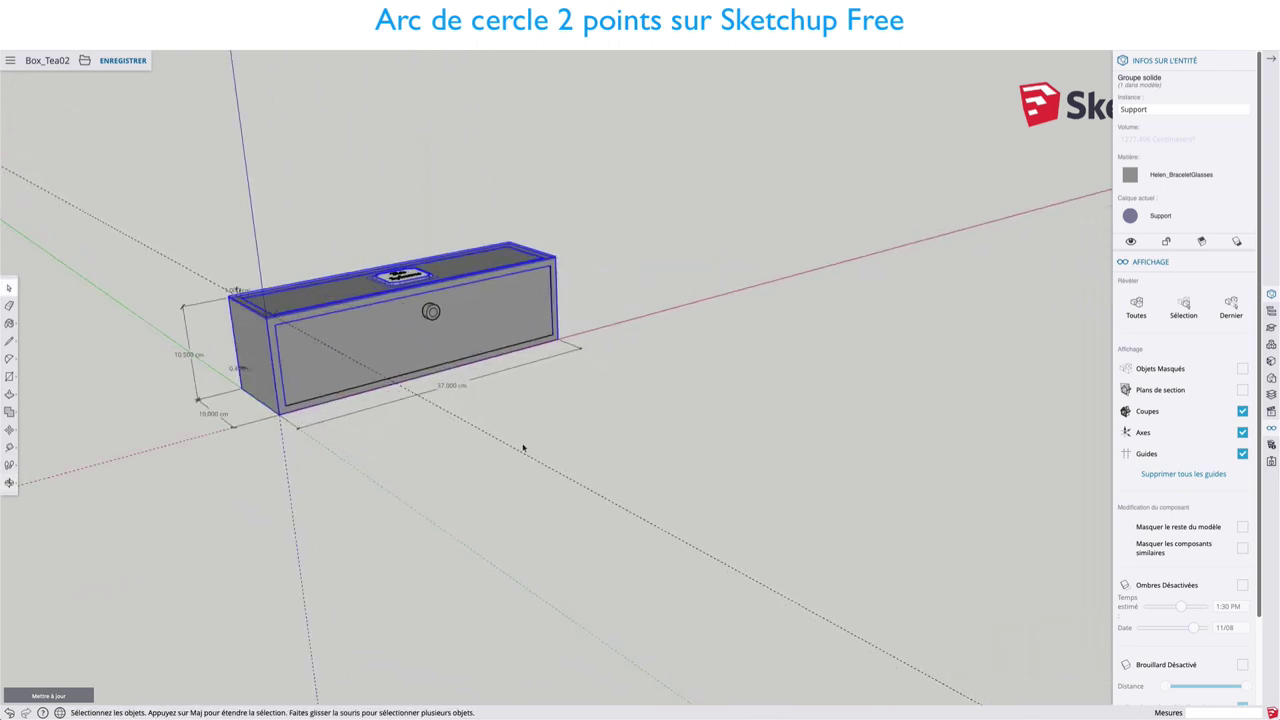
pyautogui.press('r')
pyautogui.click(442, 484)
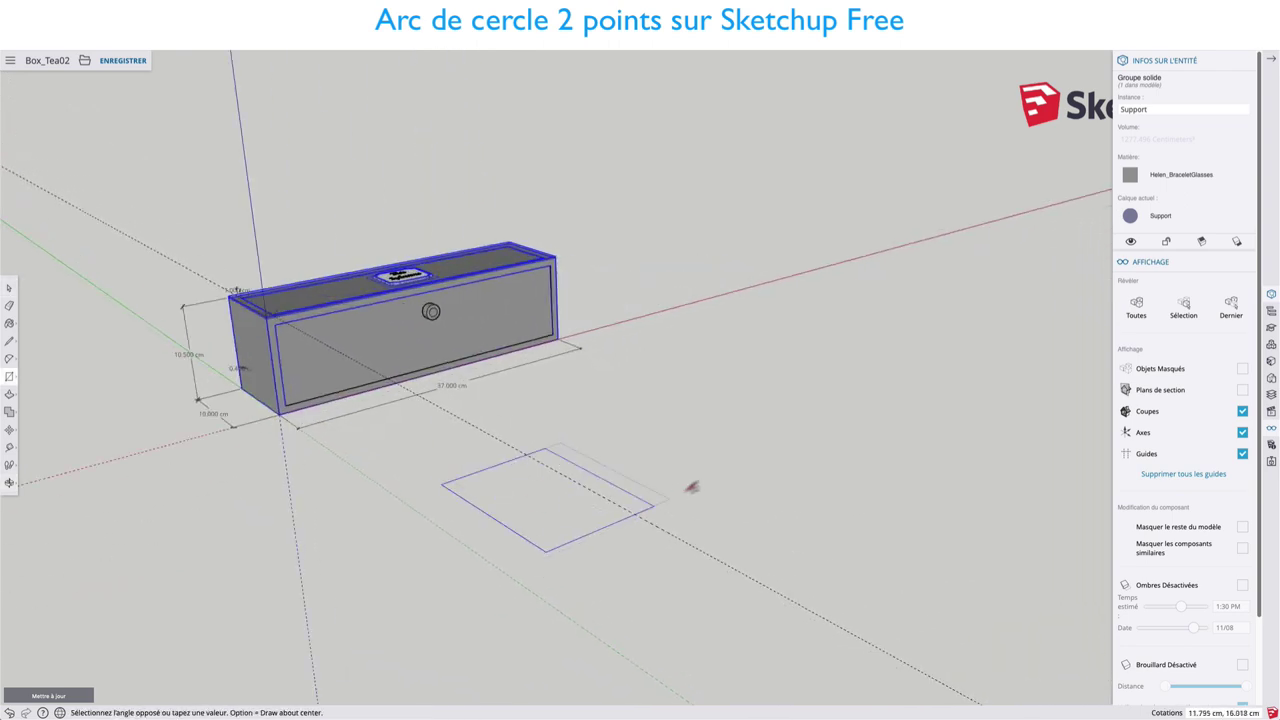
pyautogui.click(809, 456)
pyautogui.scroll(2, 570, 460)
pyautogui.scroll(1, 572, 464)
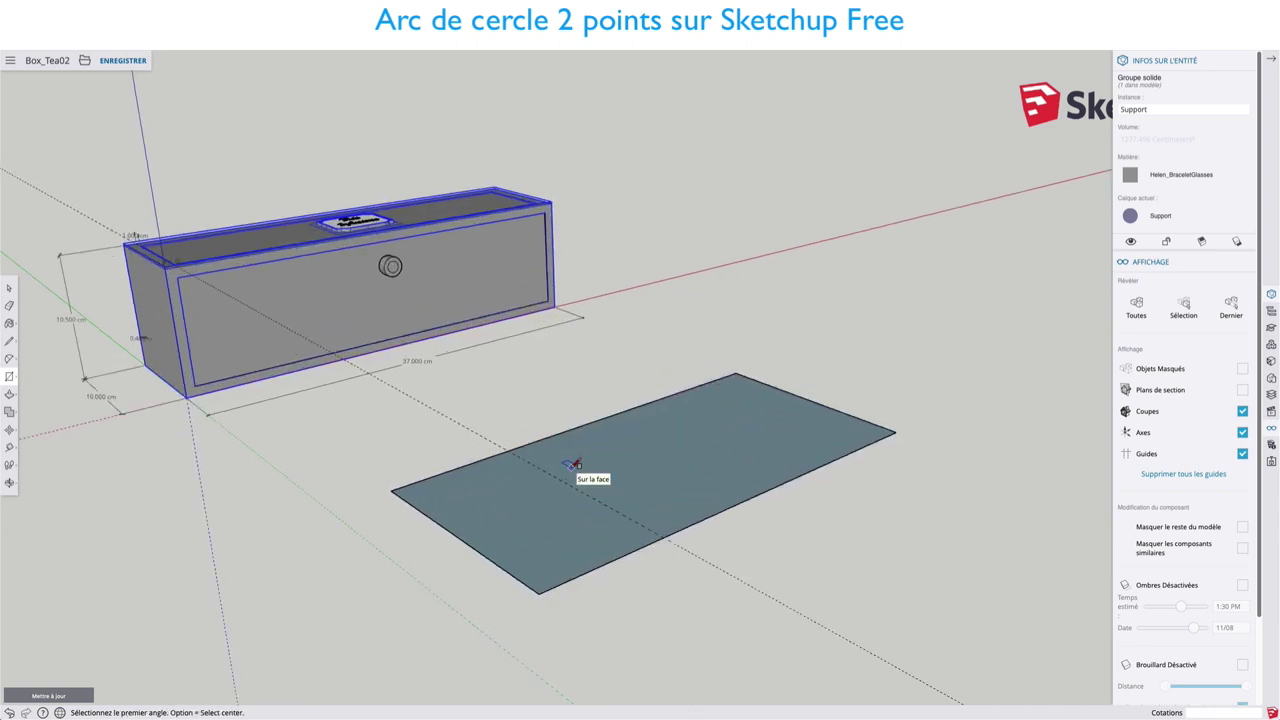
pyautogui.scroll(-1, 575, 464)
pyautogui.press('t')
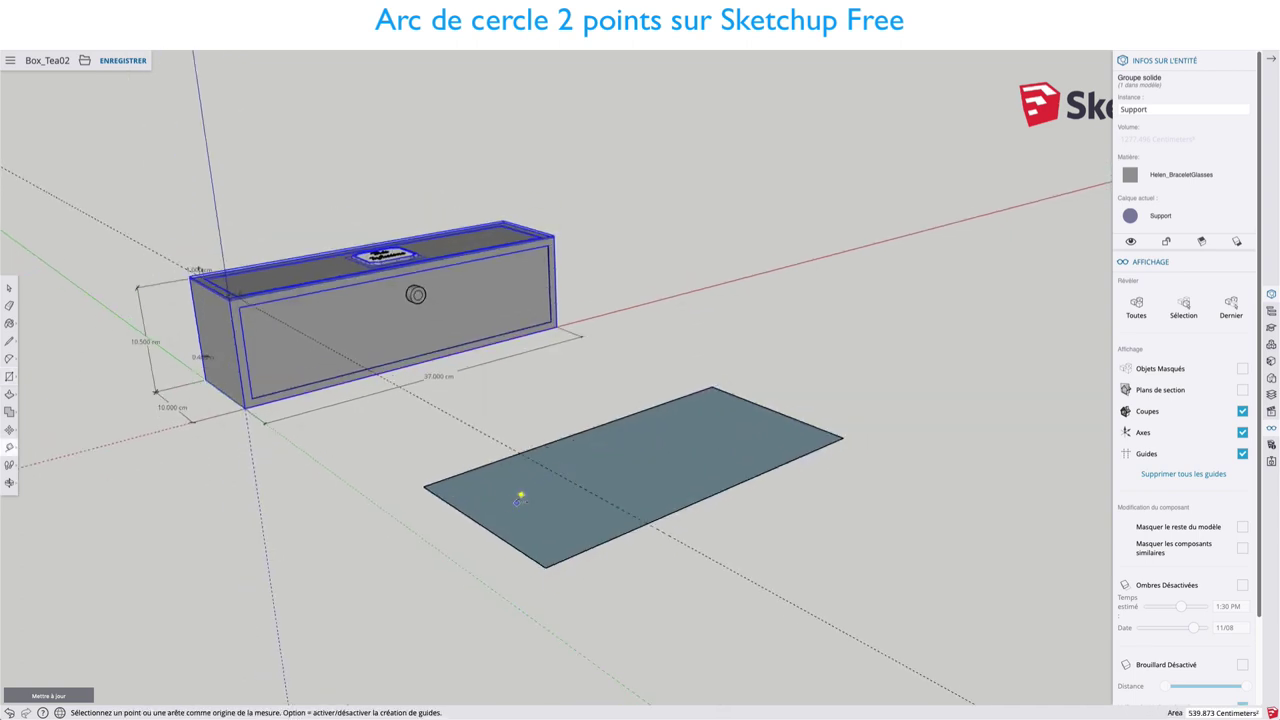
pyautogui.click(492, 531)
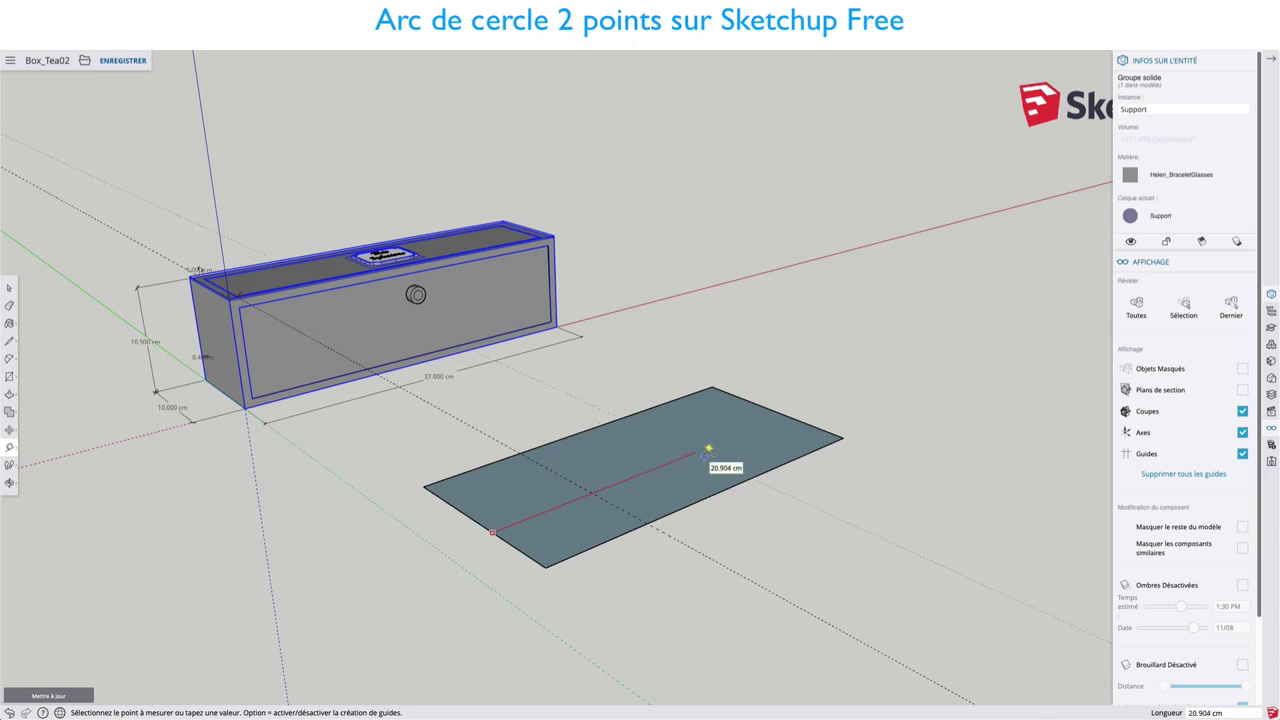
pyautogui.press('Escape')
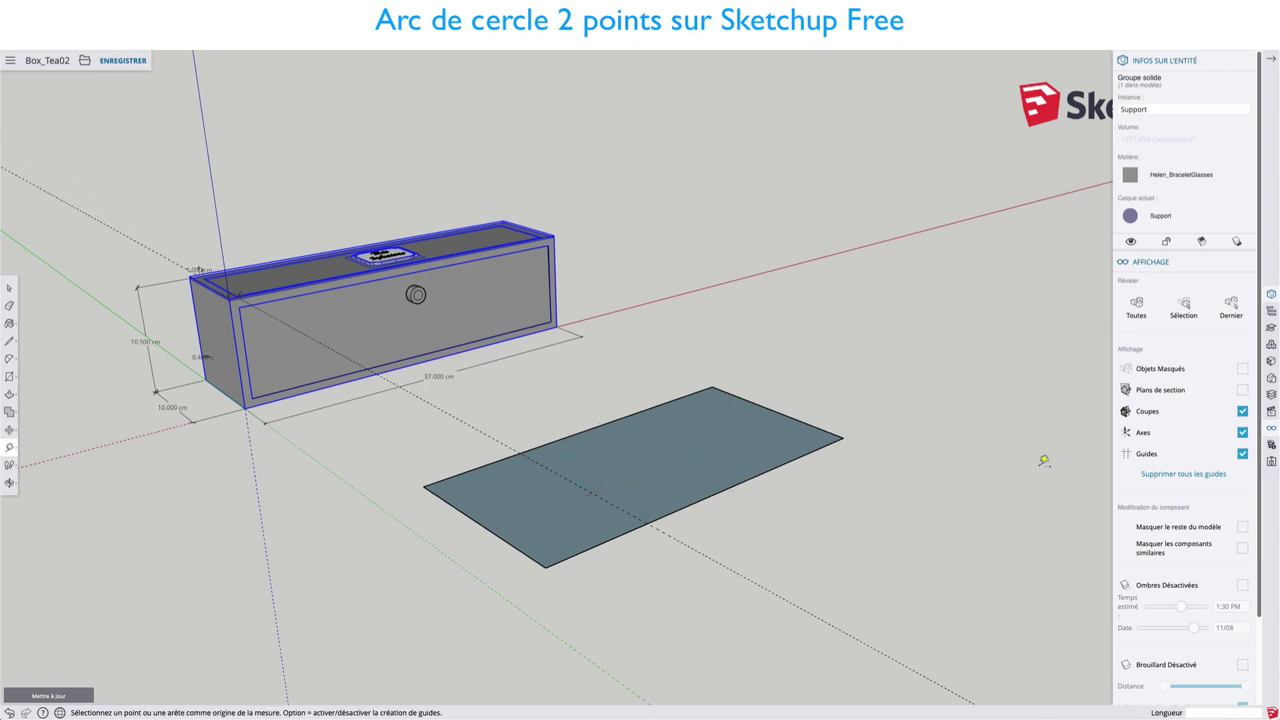
pyautogui.scroll(-2, 1173, 442)
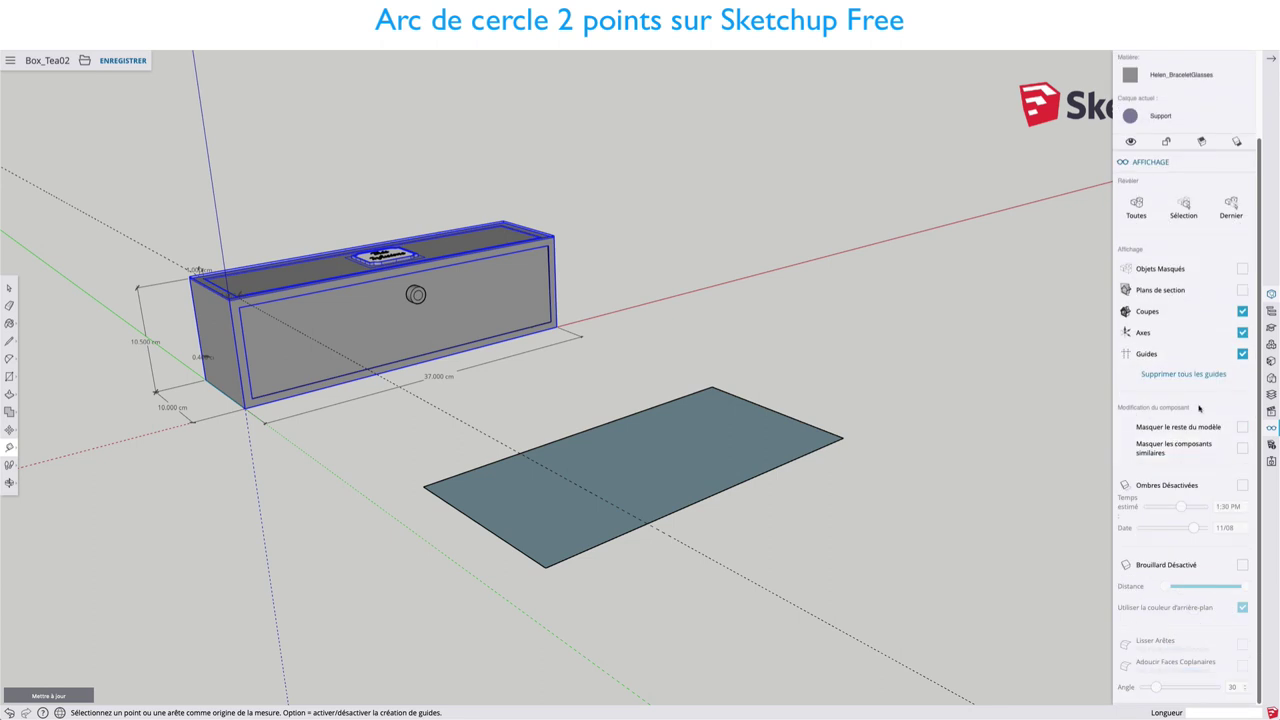
# In Model Info's Length Units settings, set the precision to 0.0 cm
pyautogui.click(1271, 444)
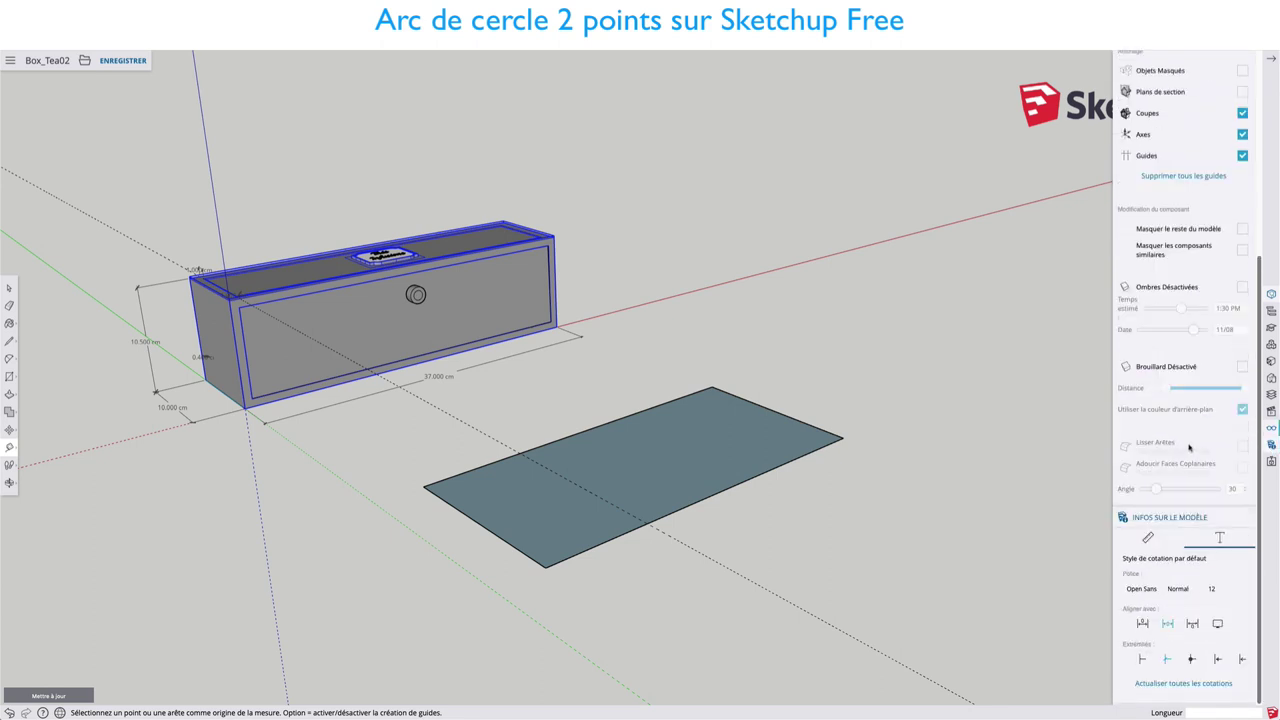
pyautogui.scroll(5, 1190, 445)
pyautogui.scroll(-5, 1188, 423)
pyautogui.click(1148, 539)
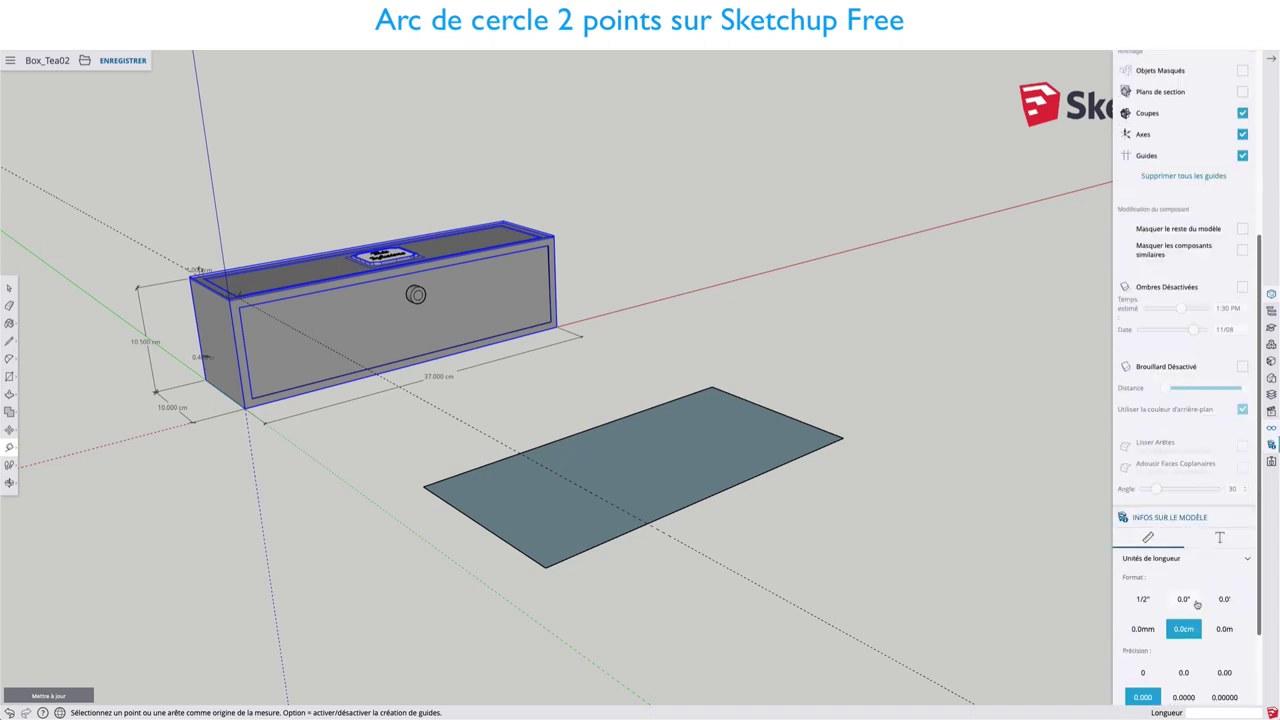
pyautogui.scroll(-2, 1194, 600)
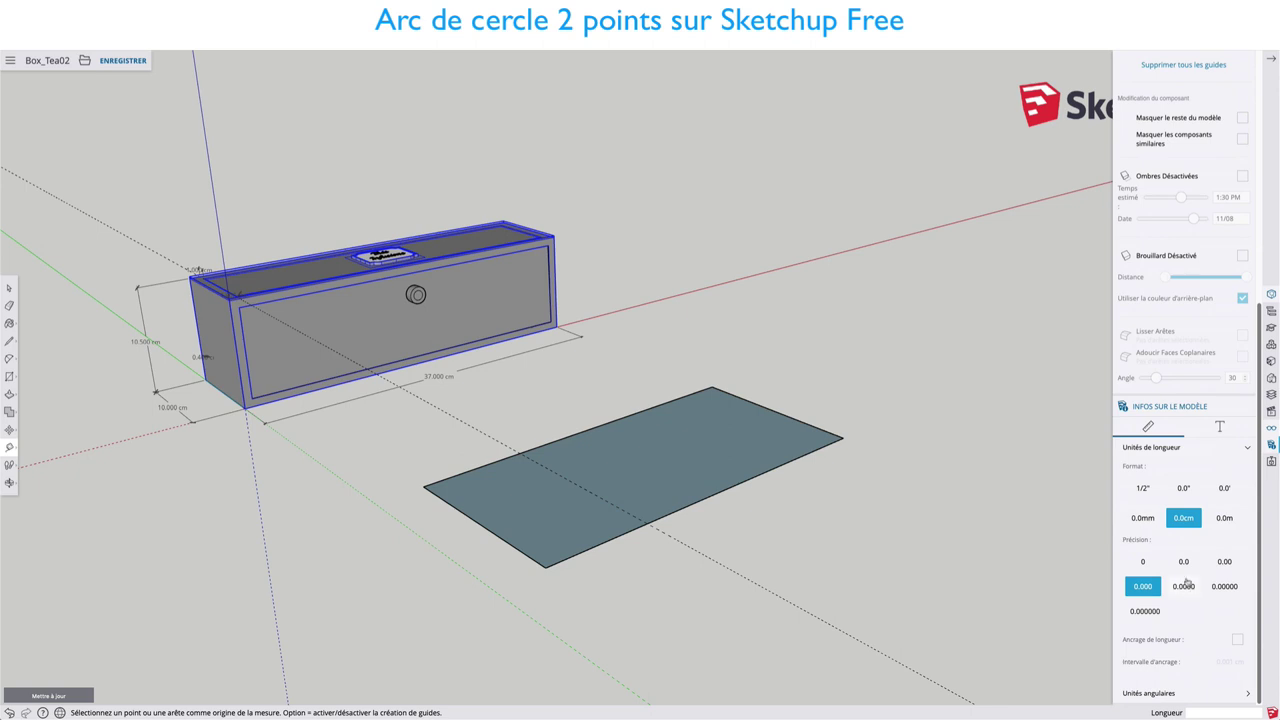
pyautogui.click(1185, 562)
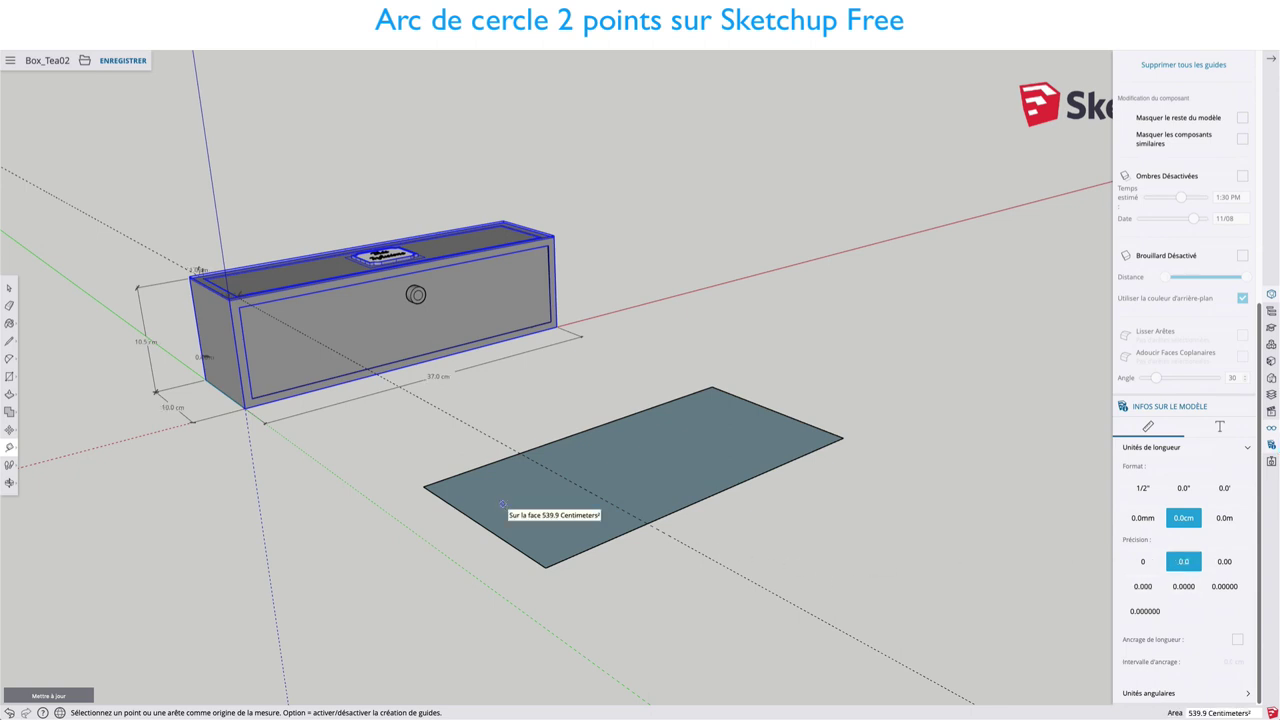
# Place a Tape Measure guide and draw new edges extending the rectangle's far end
pyautogui.click(480, 523)
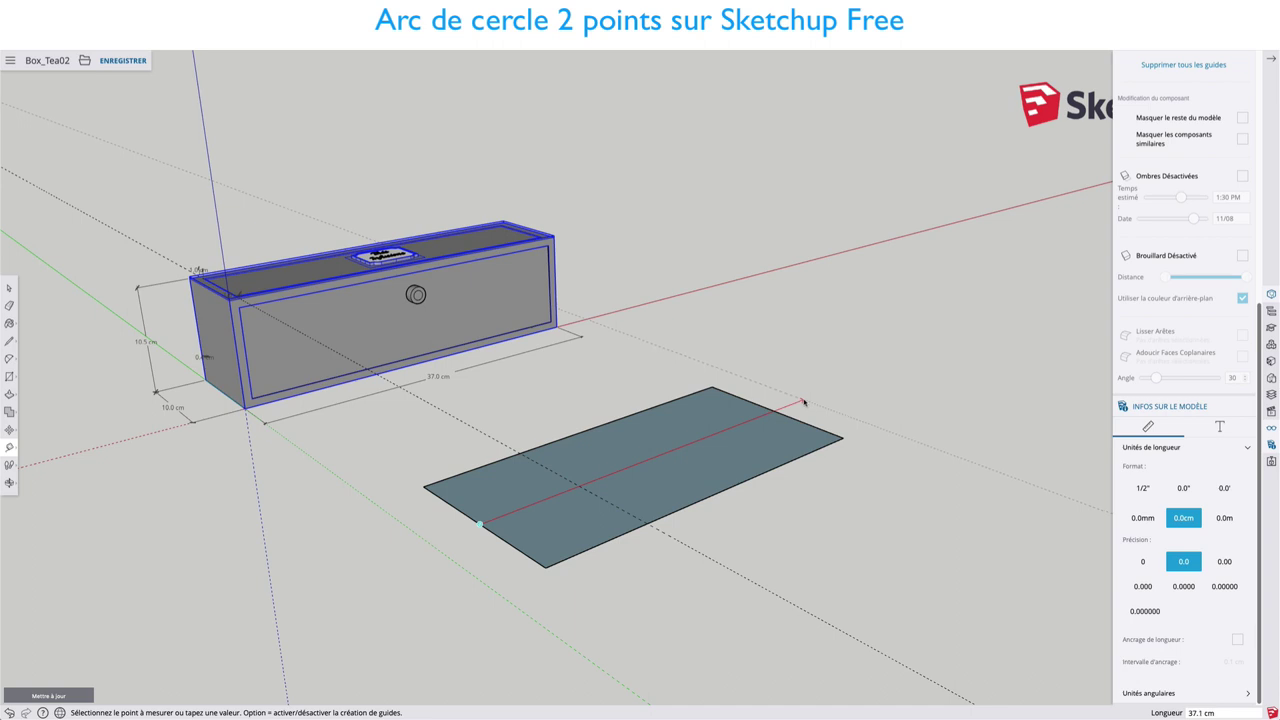
pyautogui.click(802, 402)
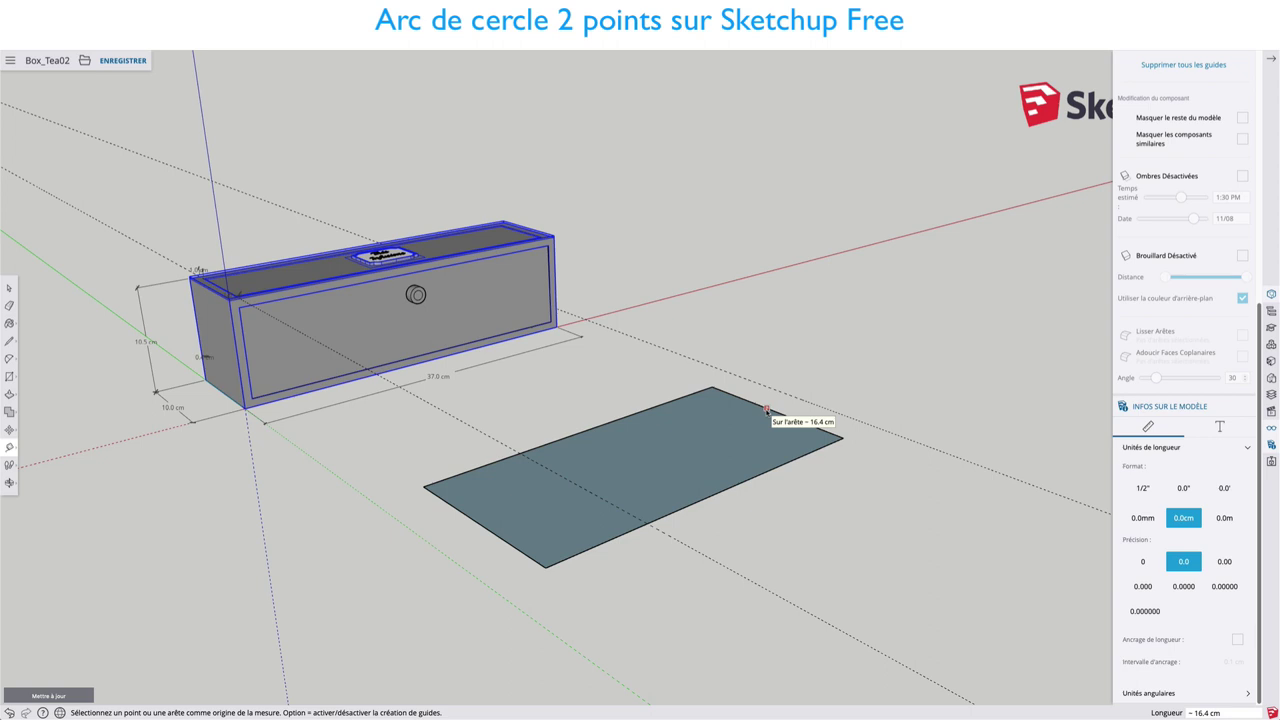
pyautogui.press('l')
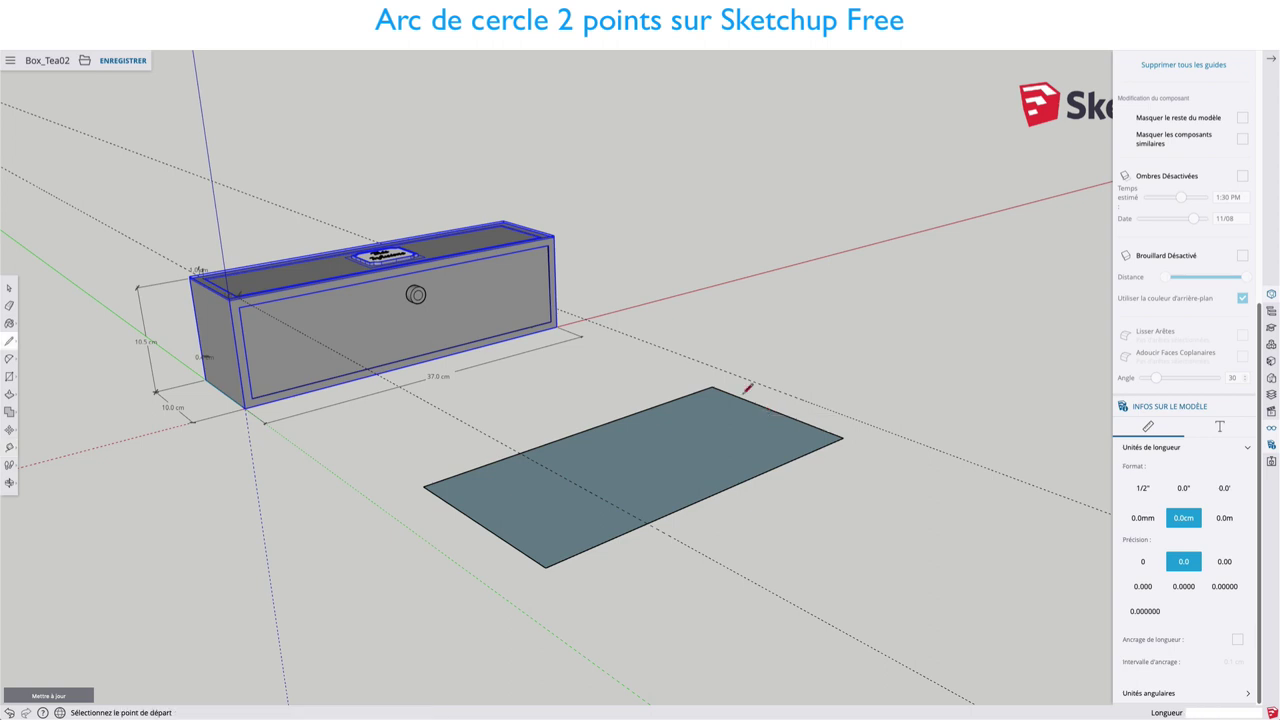
pyautogui.click(711, 387)
pyautogui.click(740, 375)
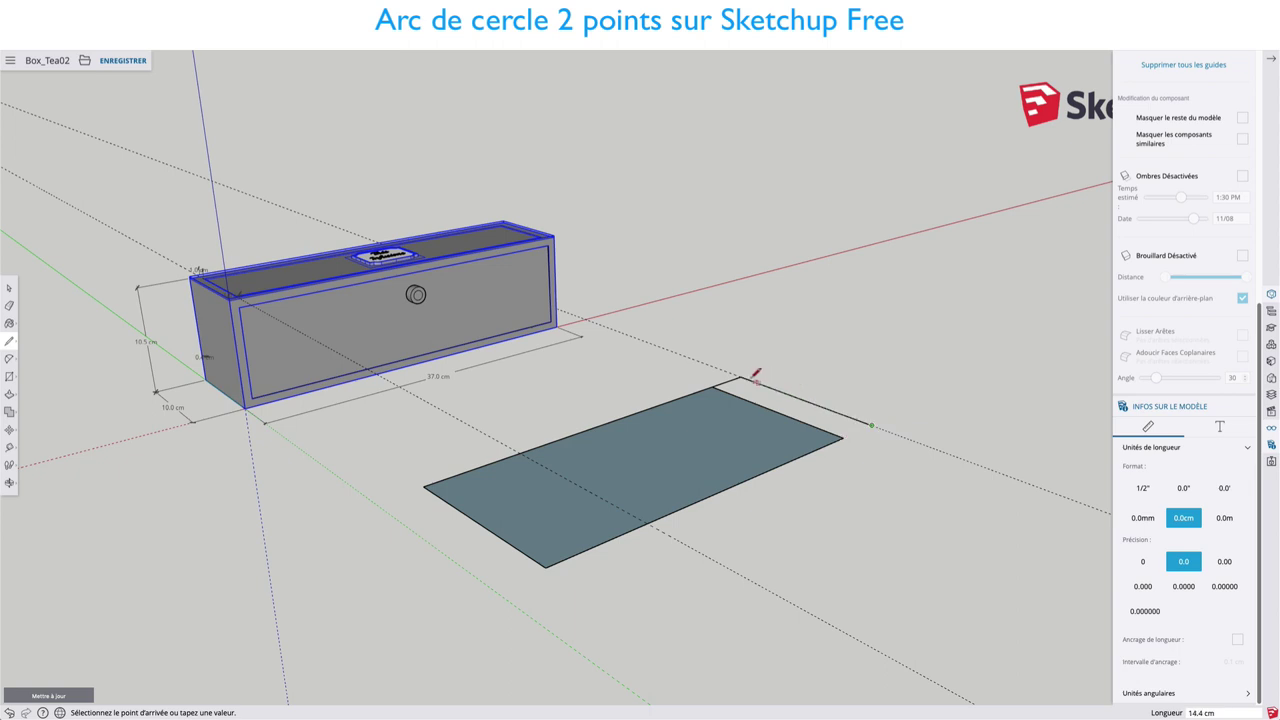
pyautogui.click(871, 425)
pyautogui.click(845, 436)
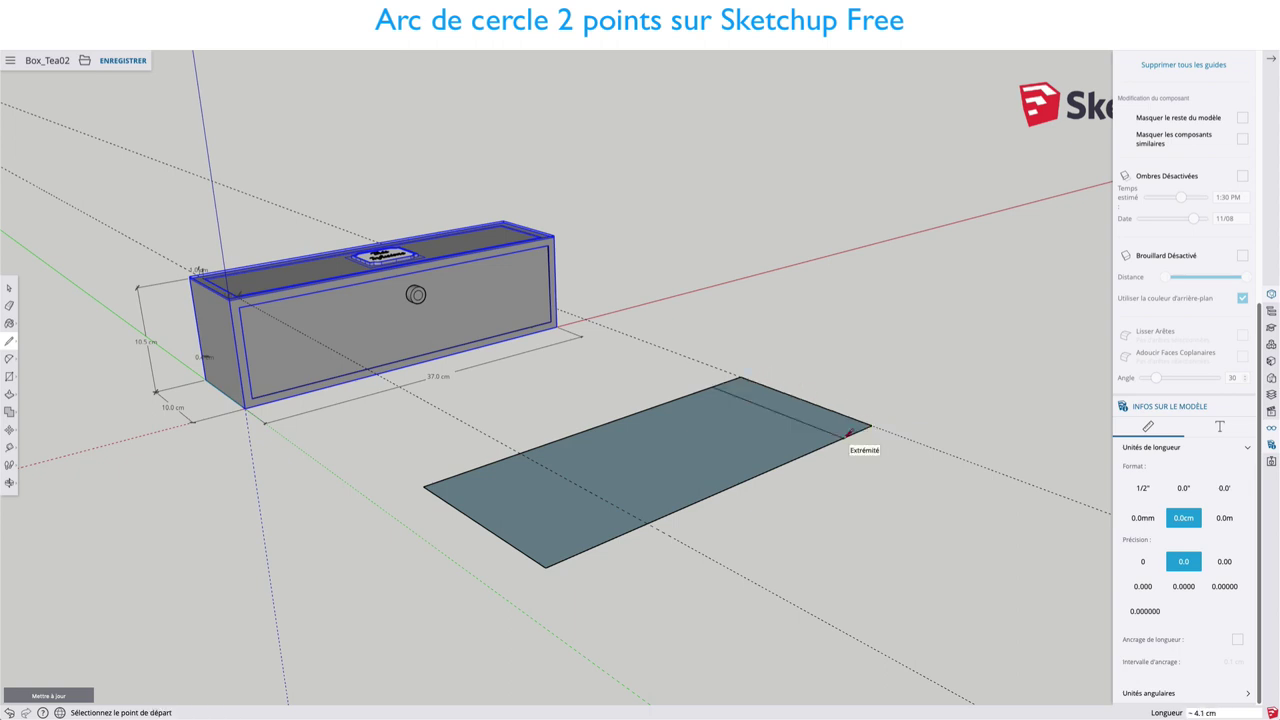
# Delete the old dividing edge so the rectangle becomes one single face
pyautogui.press('space')
pyautogui.click(788, 420)
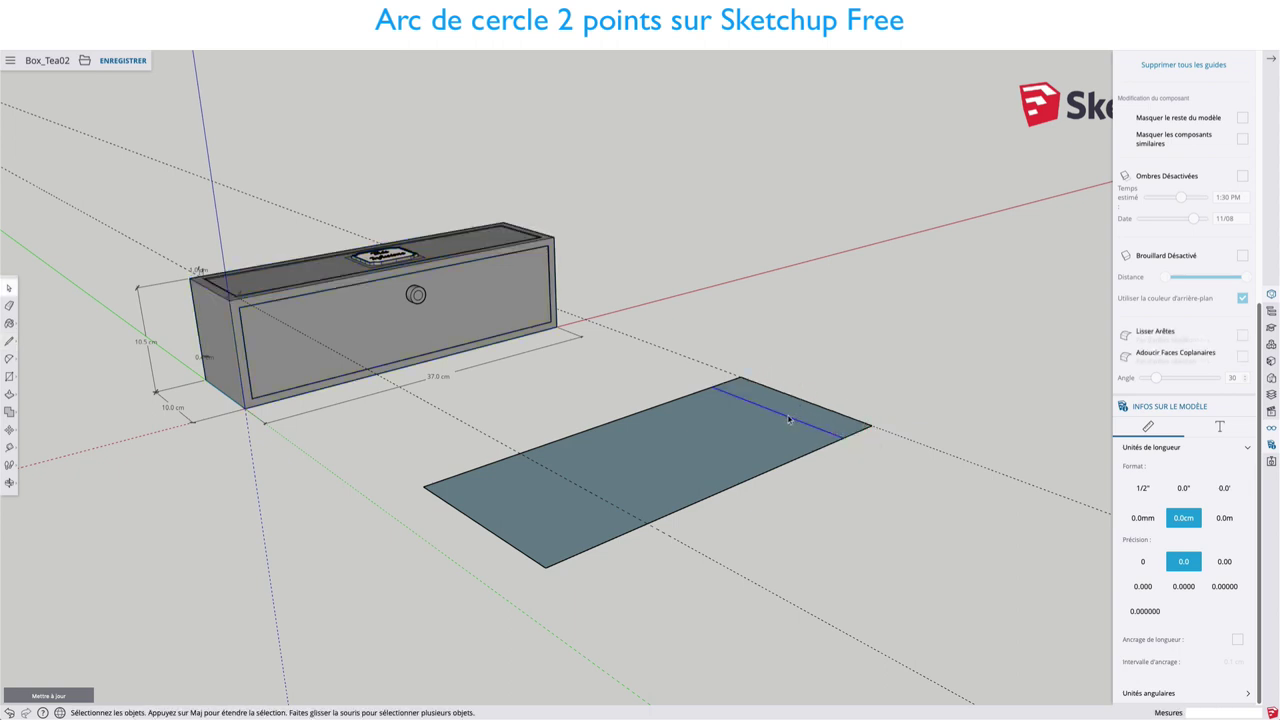
pyautogui.press('Delete')
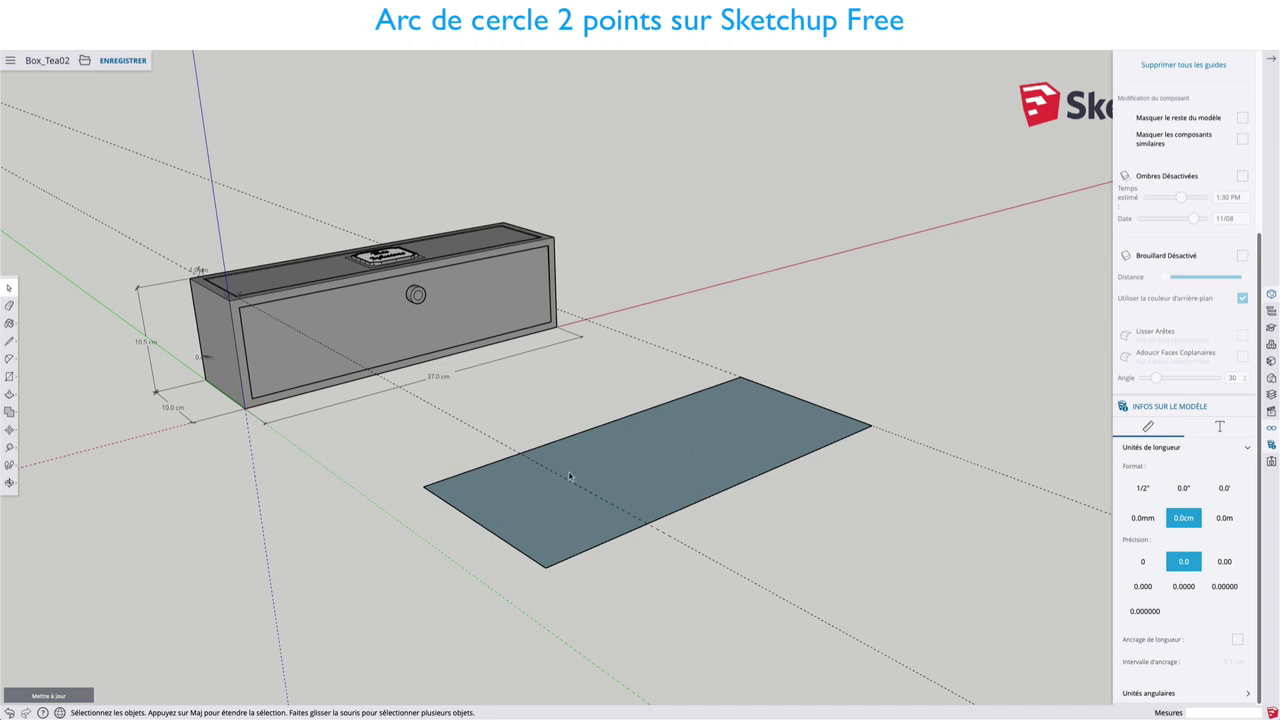
pyautogui.moveTo(531, 481); pyautogui.dragTo(669, 508, button='middle')
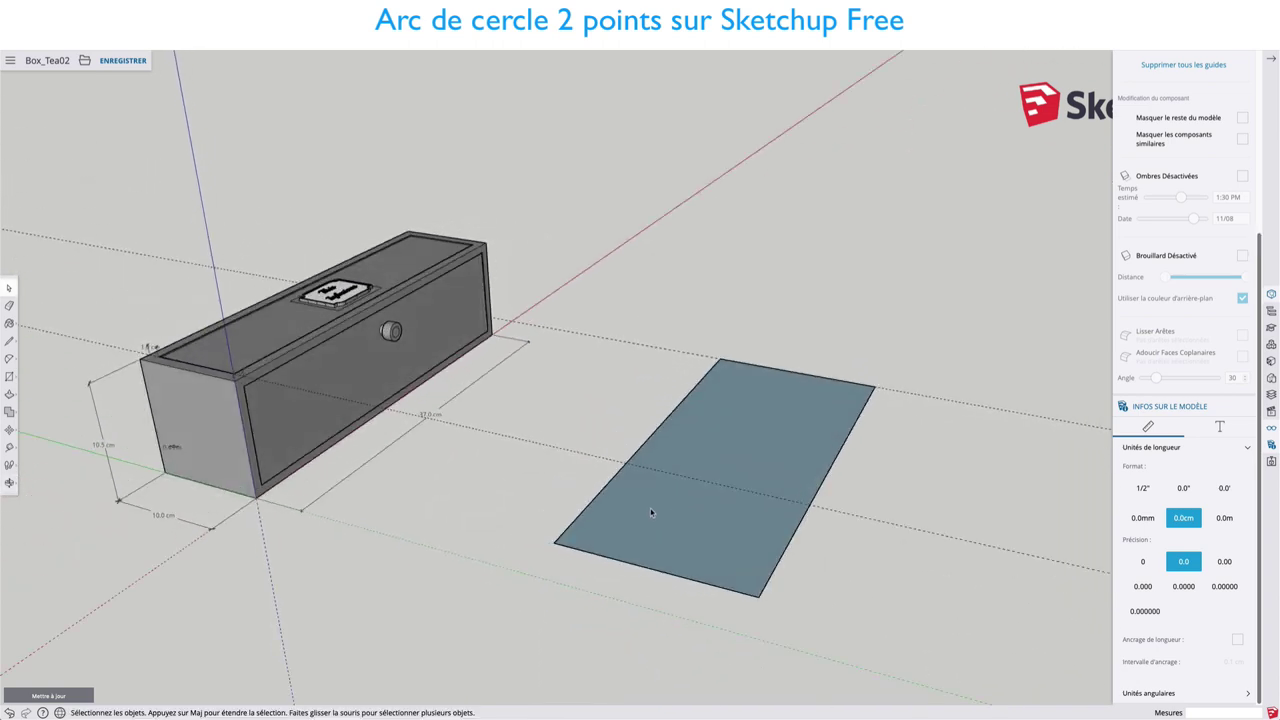
# Place Tape Measure guides 10.0 cm in from the rectangle's edge
pyautogui.press('t')
pyautogui.click(595, 497)
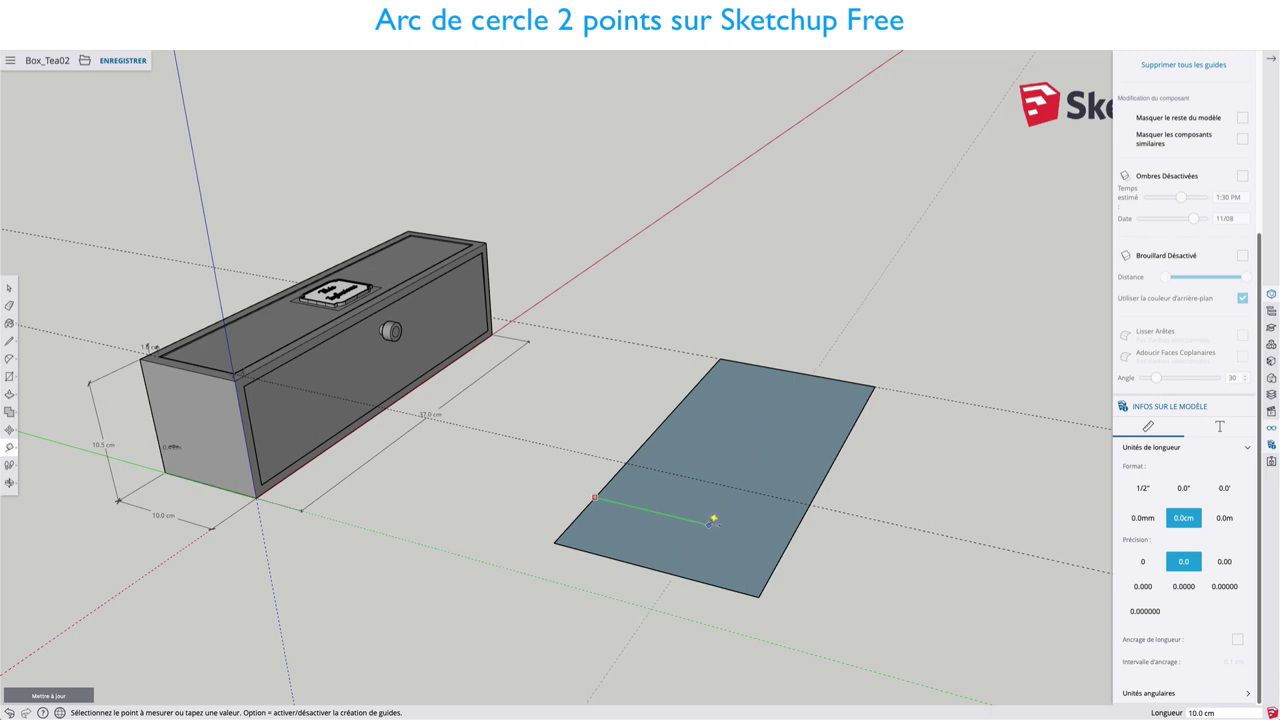
pyautogui.click(714, 518)
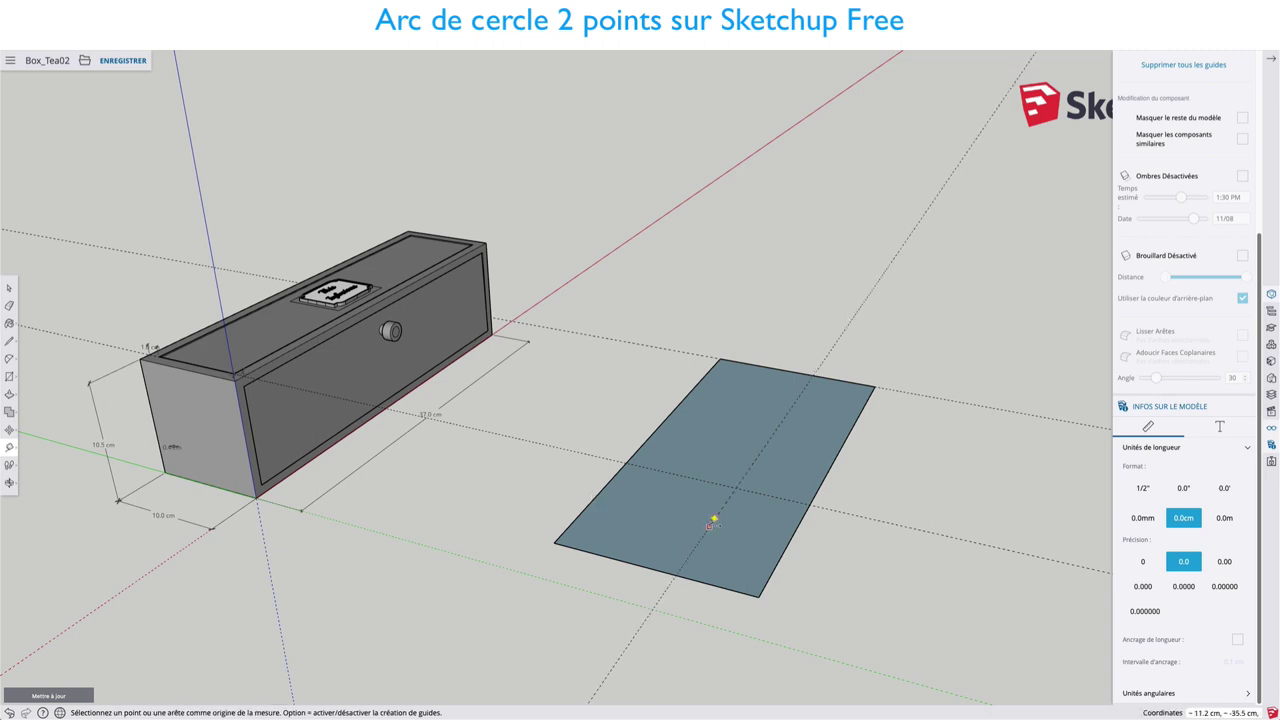
pyautogui.click(601, 489)
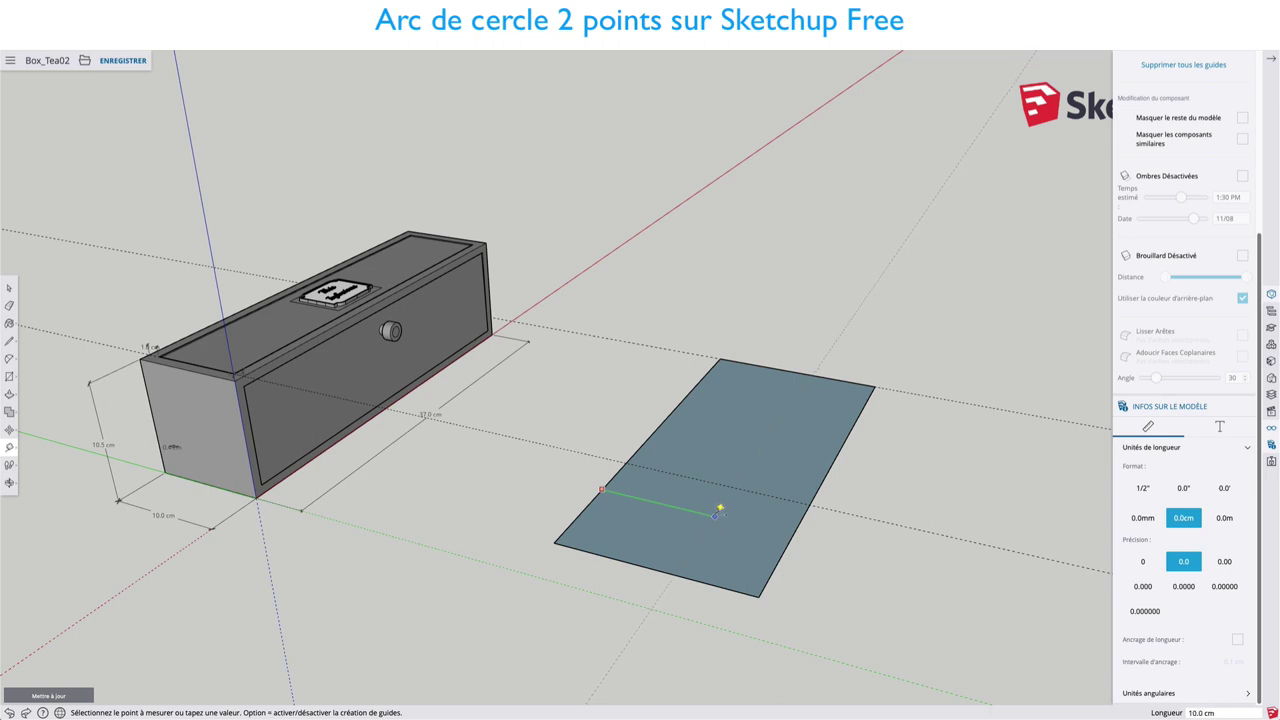
pyautogui.click(719, 508)
# Draw a 37.0 cm line across the rectangle and select the unwanted outer edge
pyautogui.press('l')
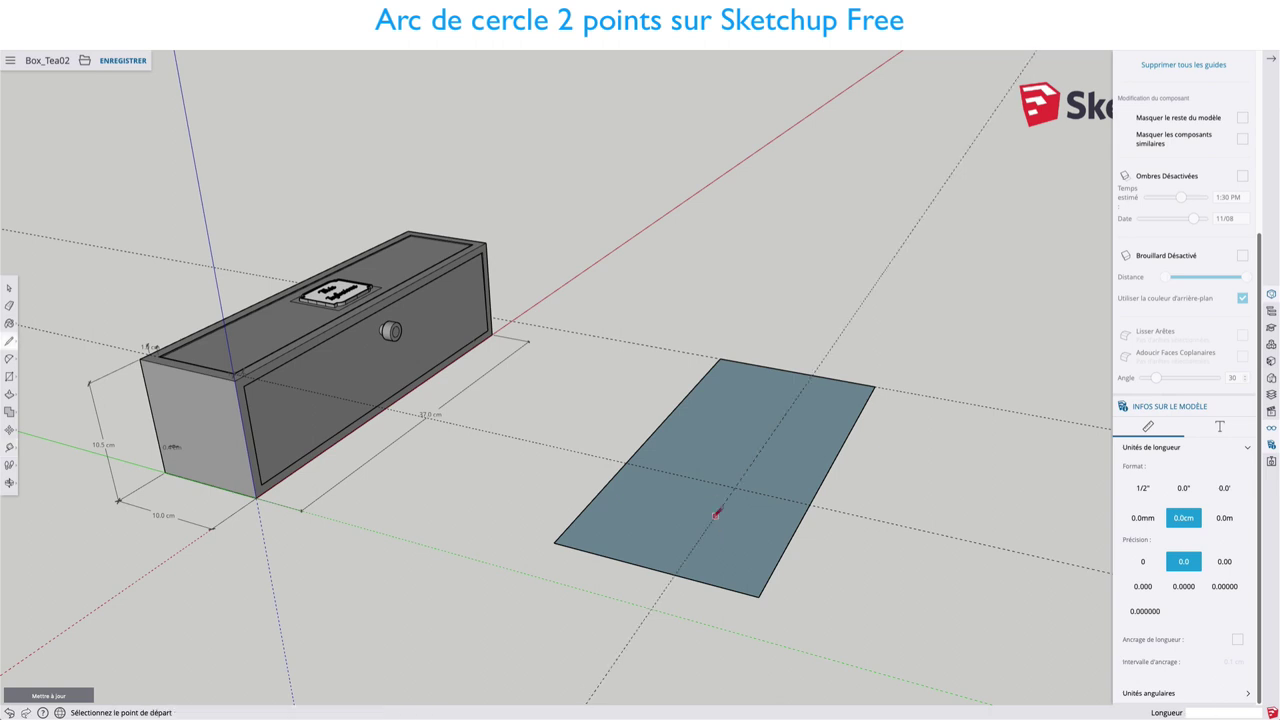
pyautogui.click(651, 568)
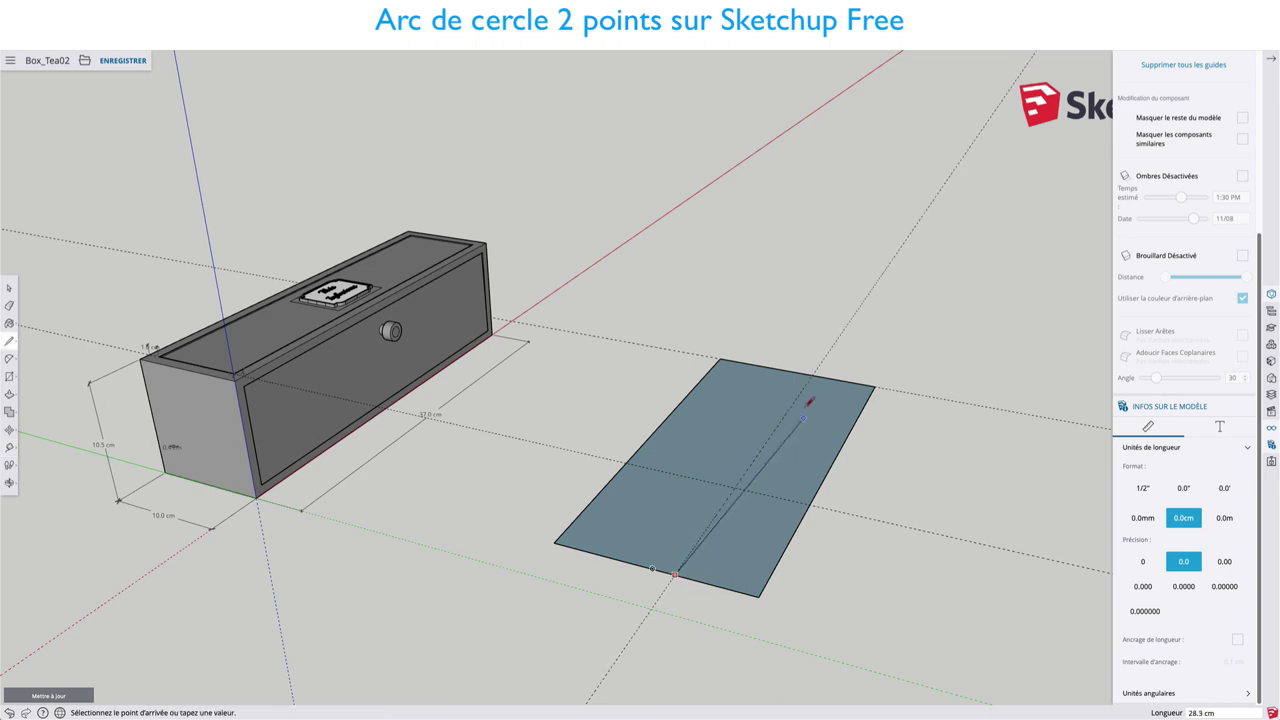
pyautogui.click(815, 374)
pyautogui.press('space')
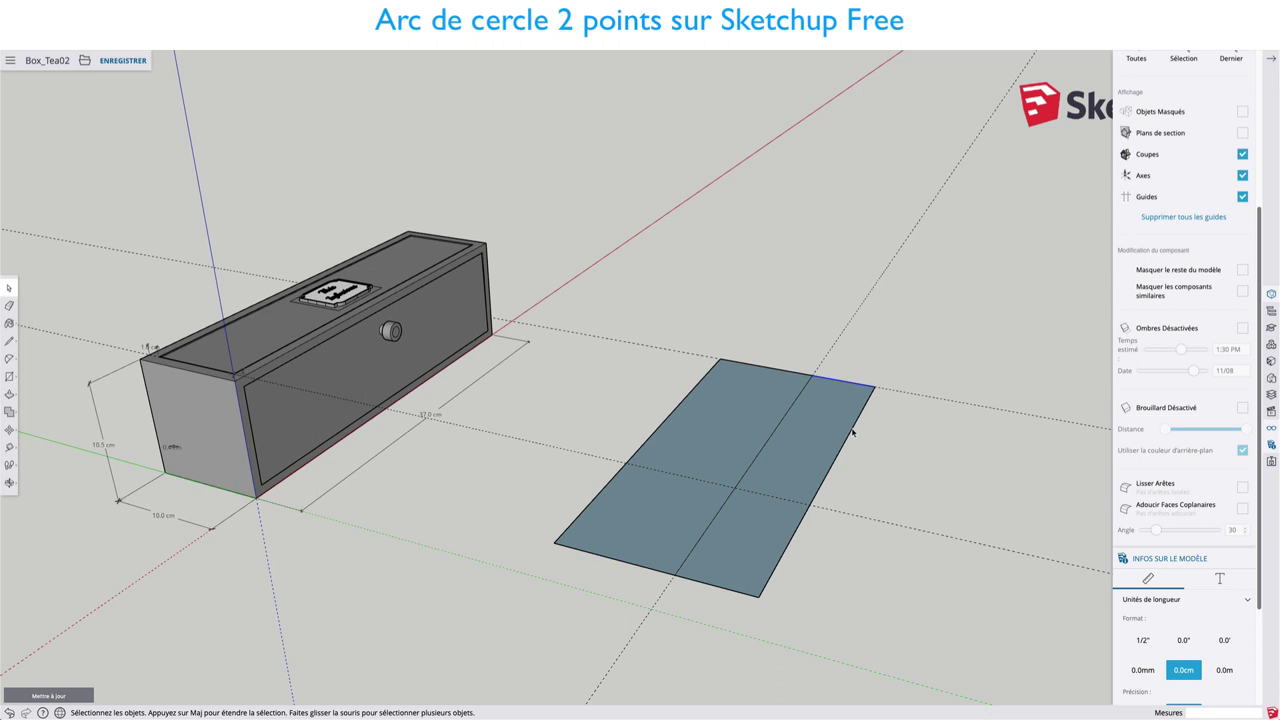
pyautogui.keyDown('shift'); pyautogui.click(733, 593); pyautogui.keyUp('shift')
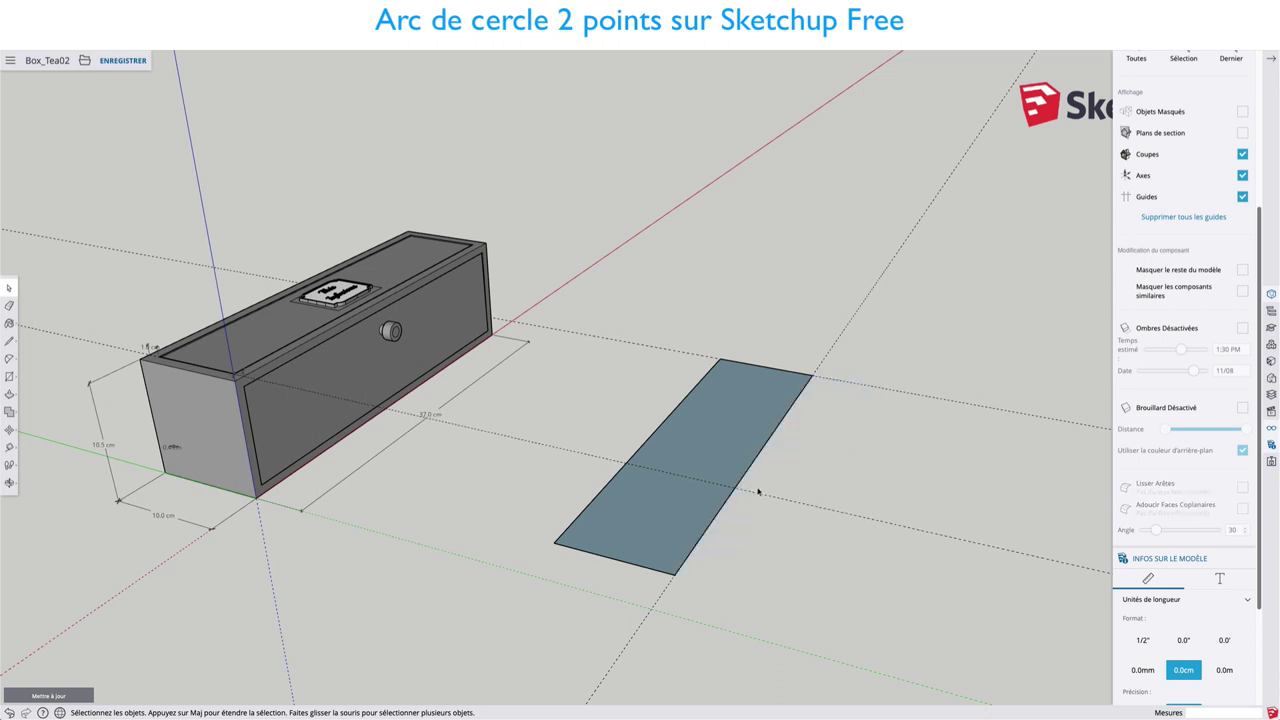
pyautogui.moveTo(750, 490); pyautogui.dragTo(723, 486, button='middle')
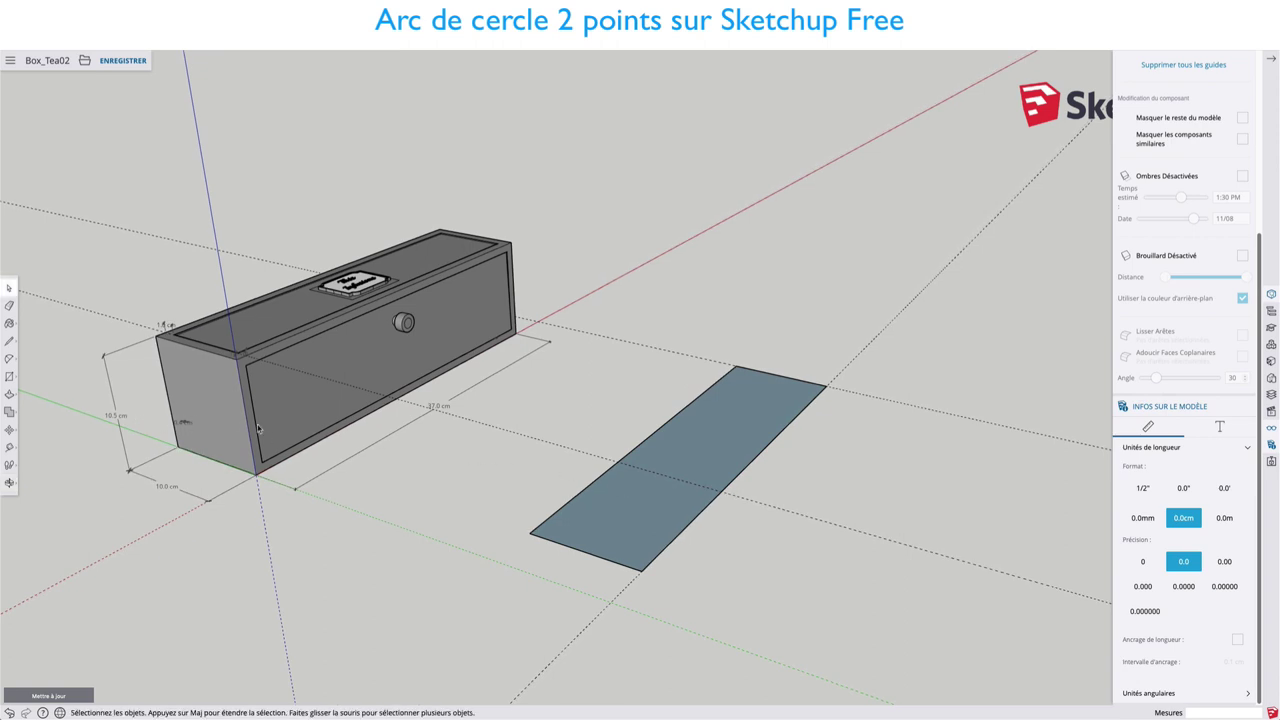
pyautogui.moveTo(258, 428); pyautogui.dragTo(166, 396, button='middle')
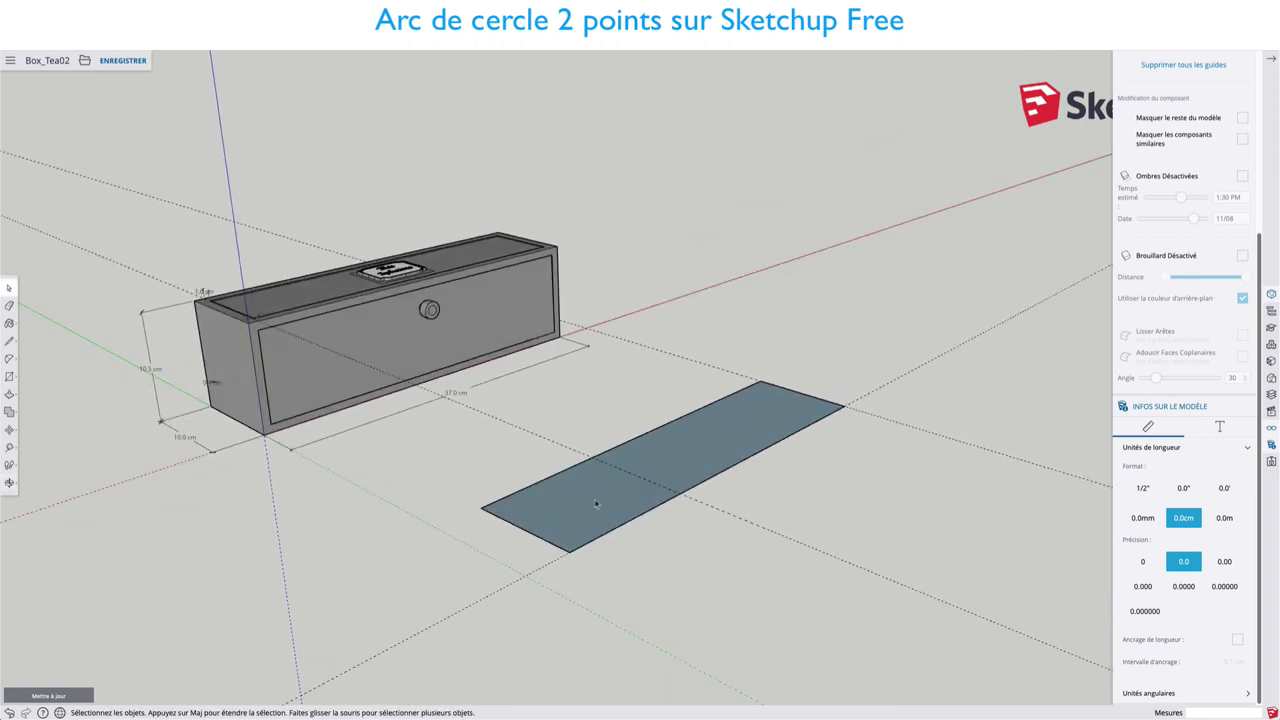
# Push/Pull the narrow strip up into a block 10.5 cm tall, matching the box
pyautogui.press('p')
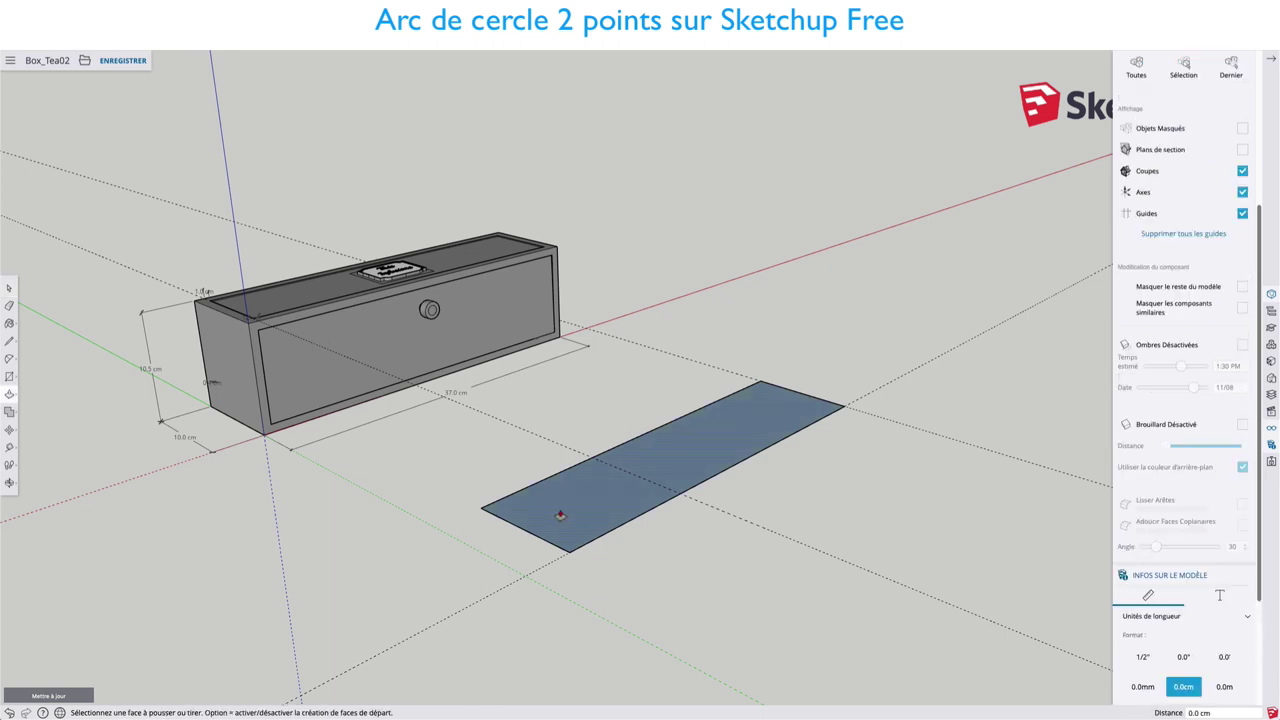
pyautogui.click(560, 515)
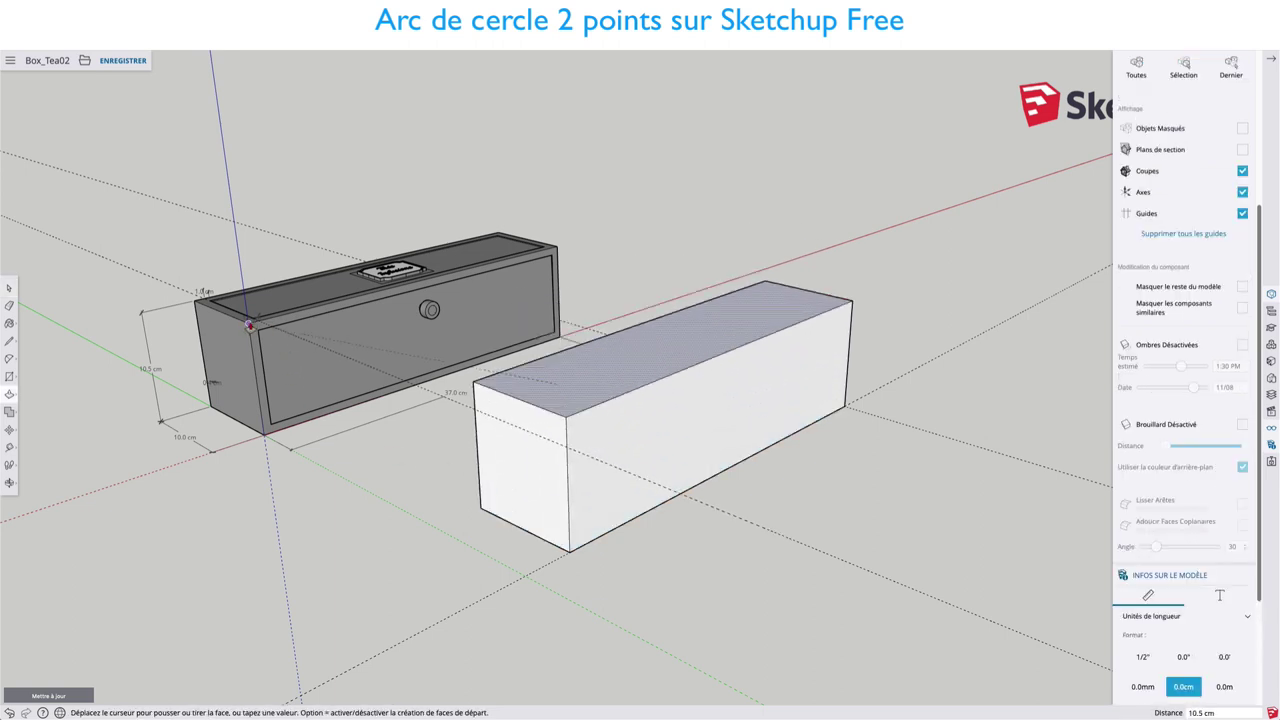
pyautogui.click(252, 319)
pyautogui.moveTo(256, 330); pyautogui.dragTo(557, 456, button='middle')
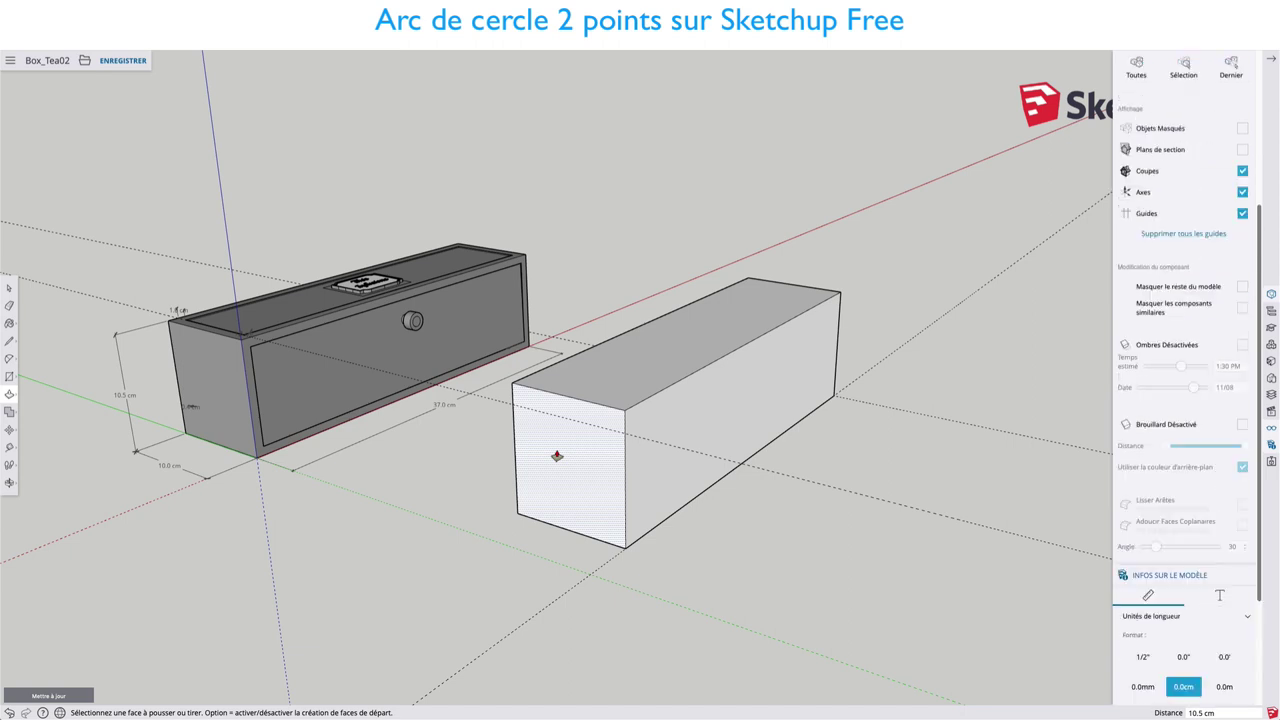
pyautogui.press('space')
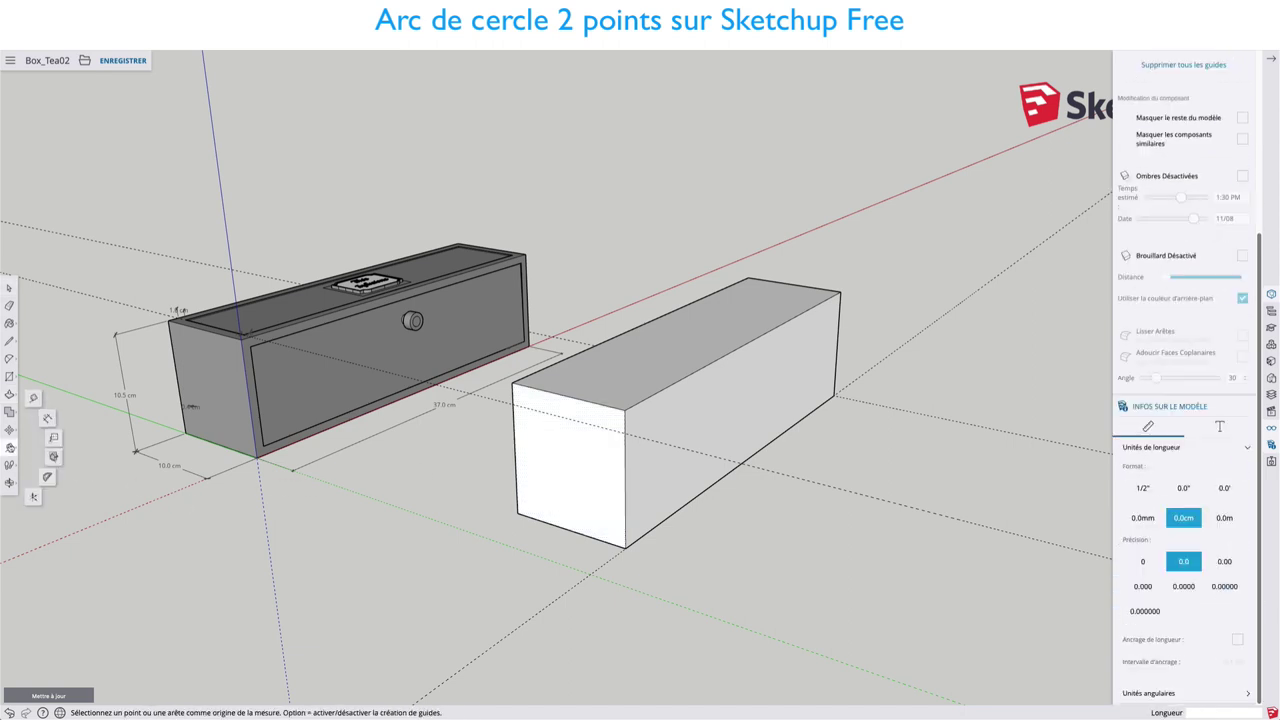
# Add a 10.5 cm height dimension from the white block's top corner to its bottom corner
pyautogui.click(48, 420)
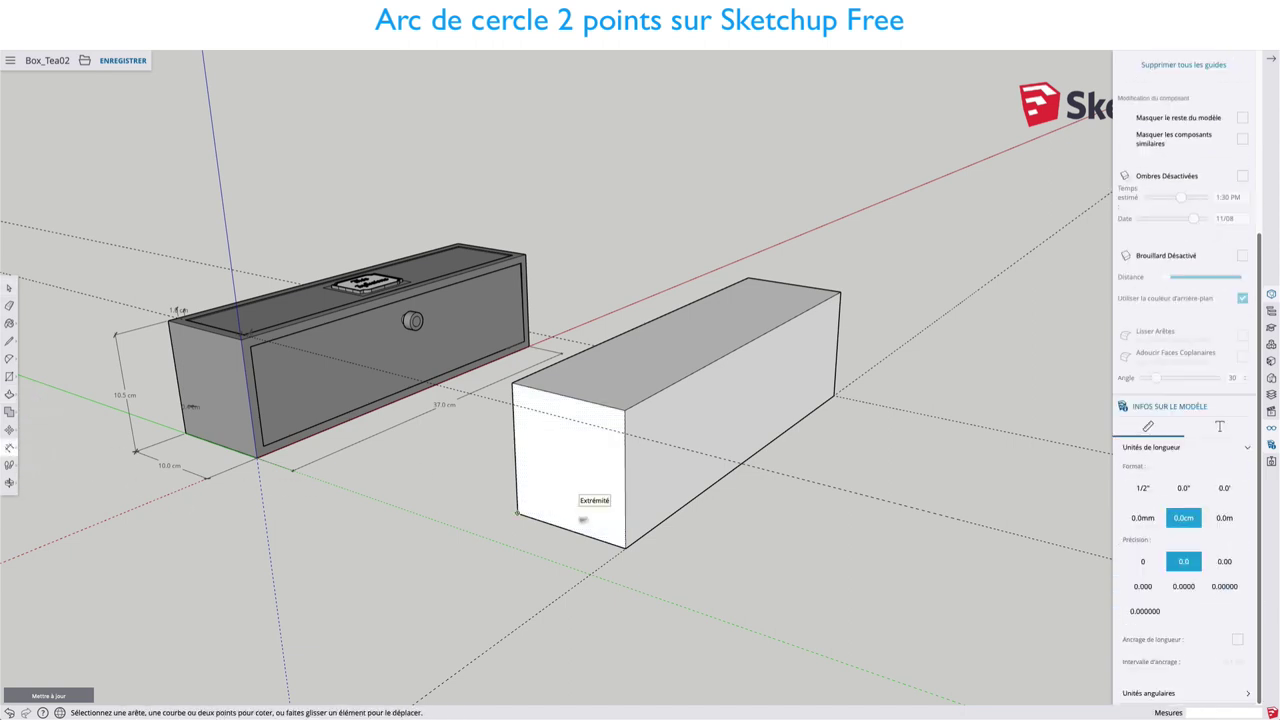
pyautogui.click(625, 409)
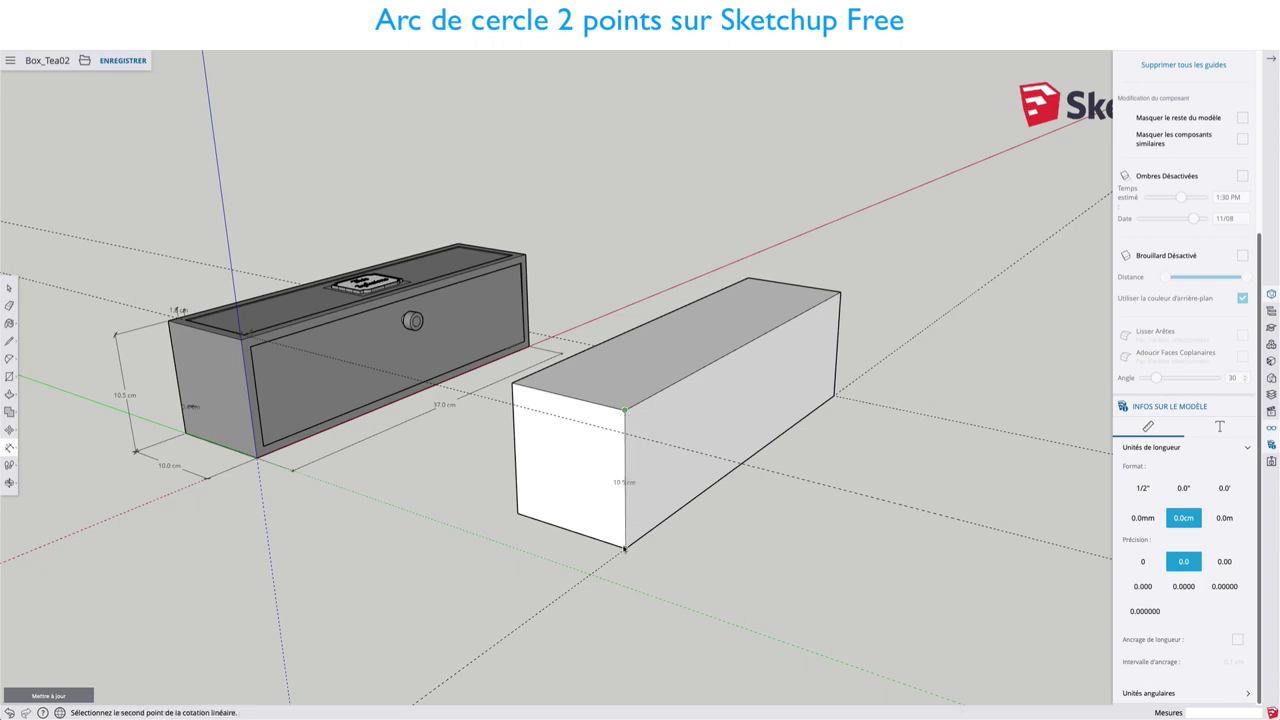
pyautogui.click(625, 546)
pyautogui.click(580, 512)
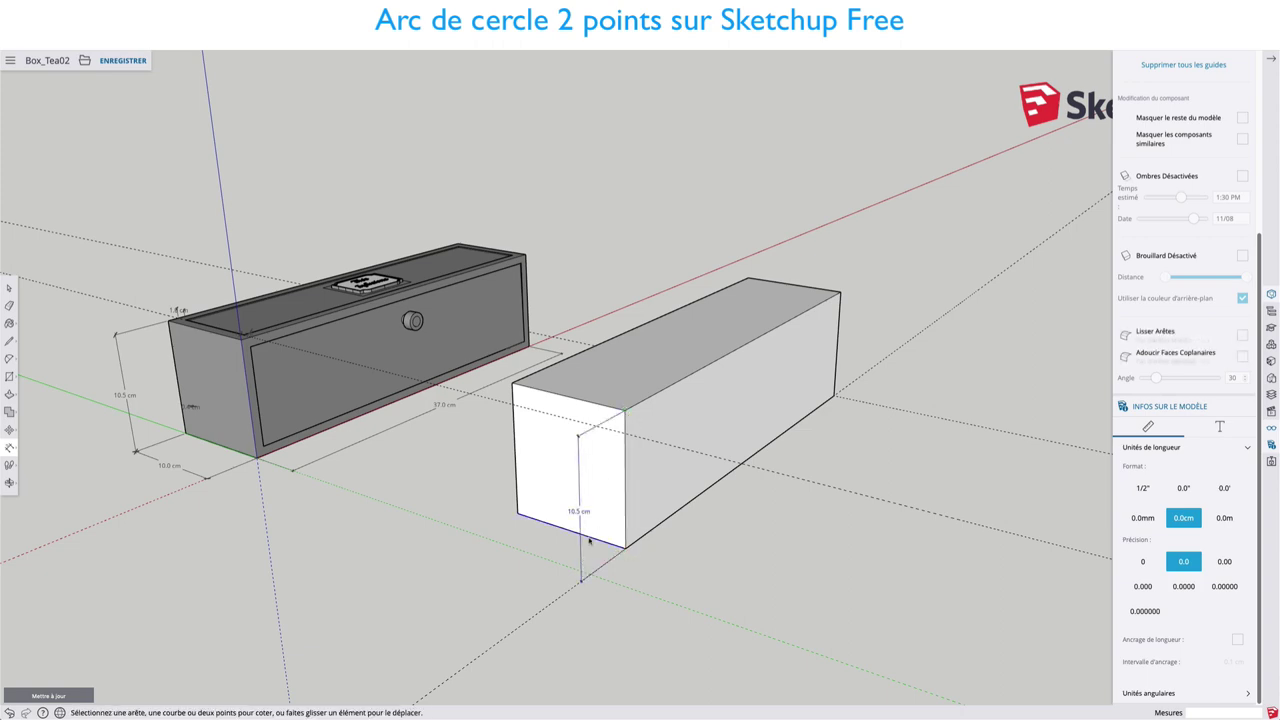
pyautogui.moveTo(600, 521)
pyautogui.mouseDown(button='middle')
pyautogui.moveTo(551, 525)
pyautogui.moveTo(665, 458)
pyautogui.moveTo(674, 434)
pyautogui.mouseUp(button='middle')
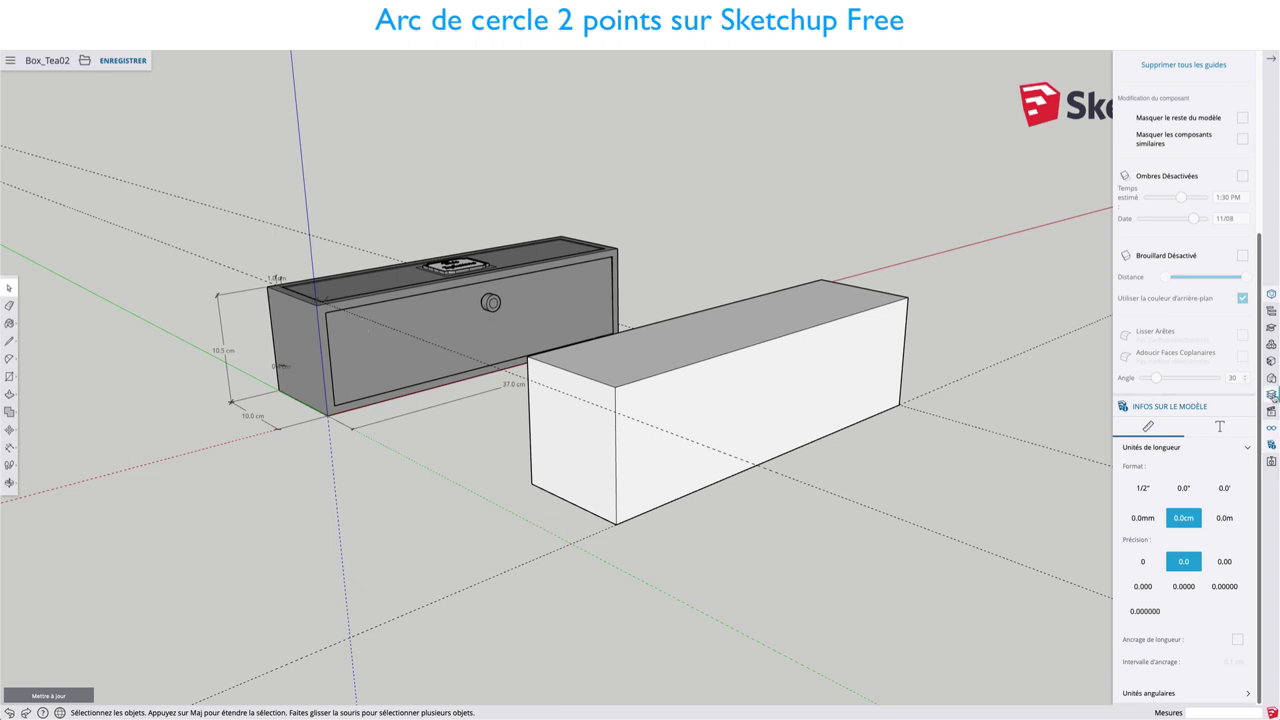
# Hide the Tiroir layer in the Calques panel, then frame a low frontal view of the white block
pyautogui.click(1271, 394)
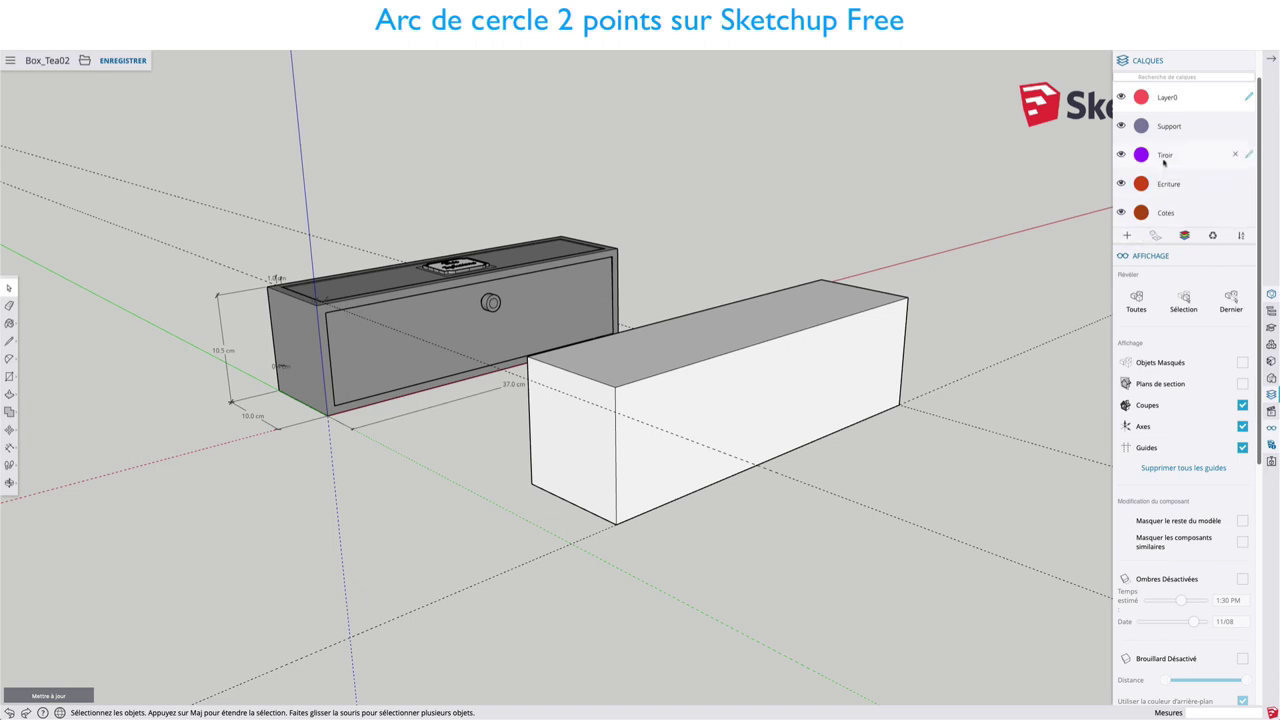
pyautogui.moveTo(1180, 155)
pyautogui.click(1121, 154)
pyautogui.moveTo(600, 370); pyautogui.dragTo(549, 366, button='middle')
pyautogui.scroll(1, 549, 366)
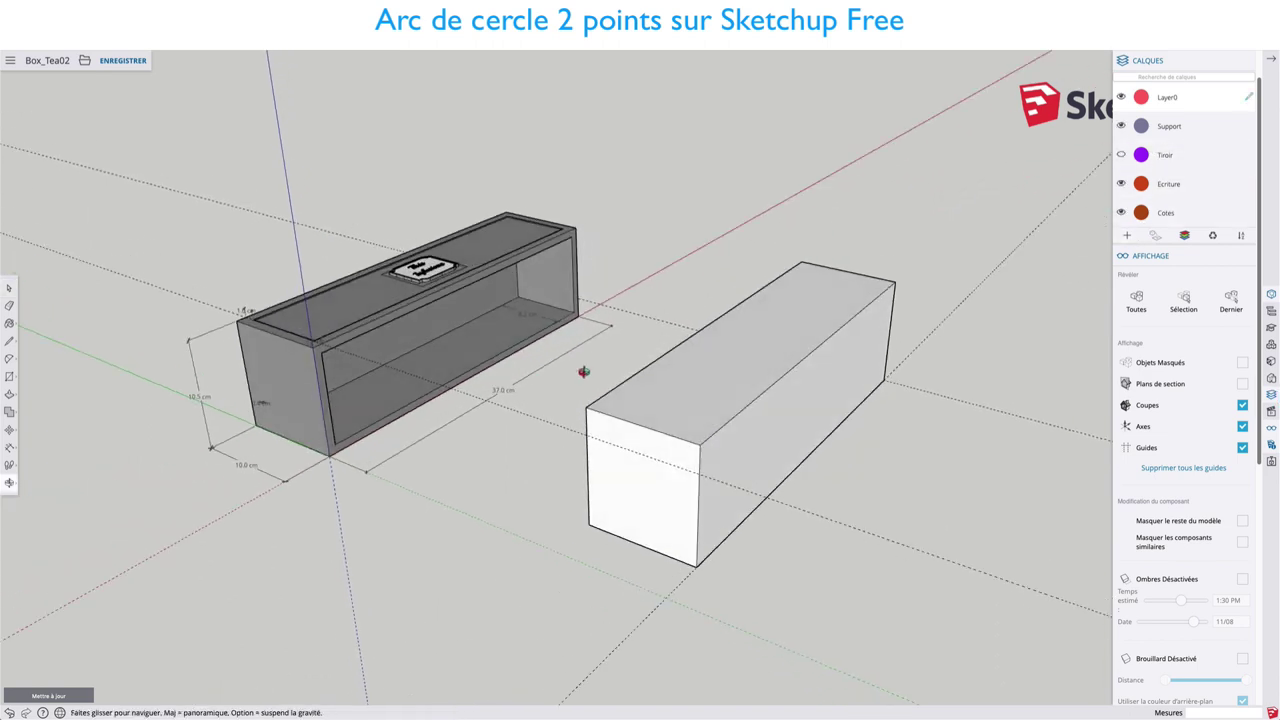
pyautogui.scroll(2, 549, 366)
pyautogui.scroll(2, 555, 350)
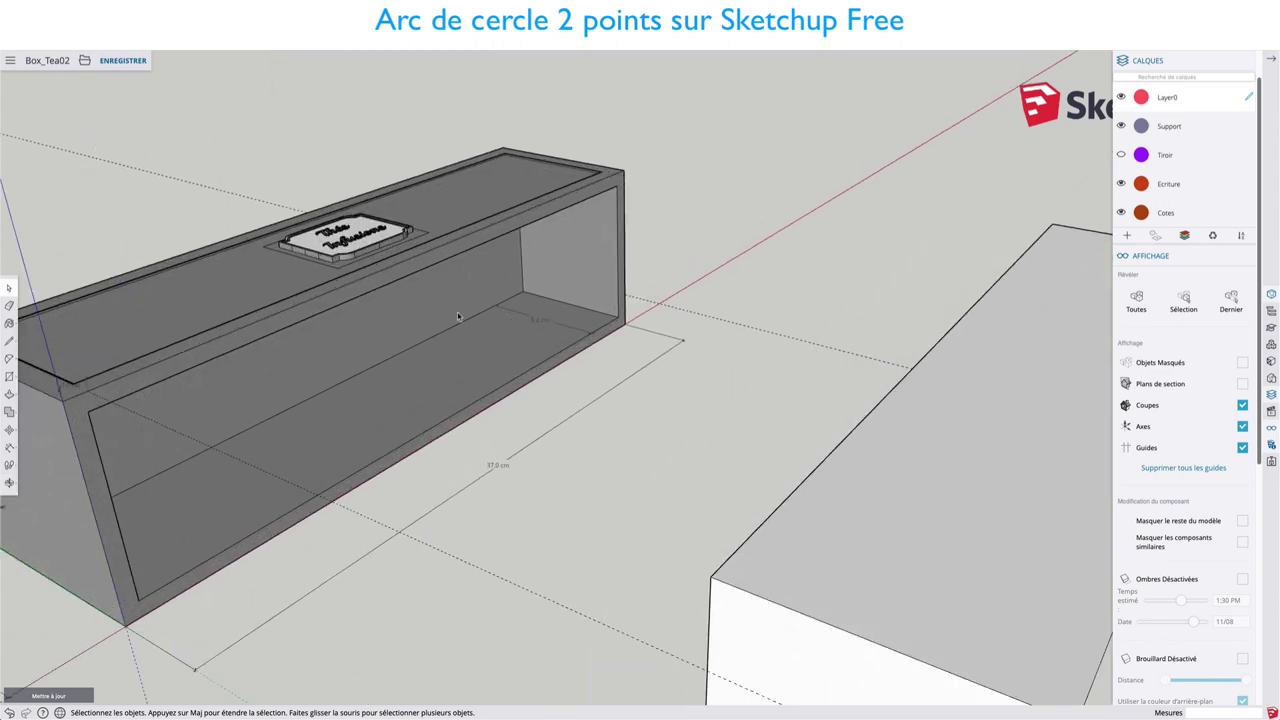
pyautogui.scroll(-5, 564, 332)
pyautogui.moveTo(214, 300); pyautogui.dragTo(318, 290, button='middle')
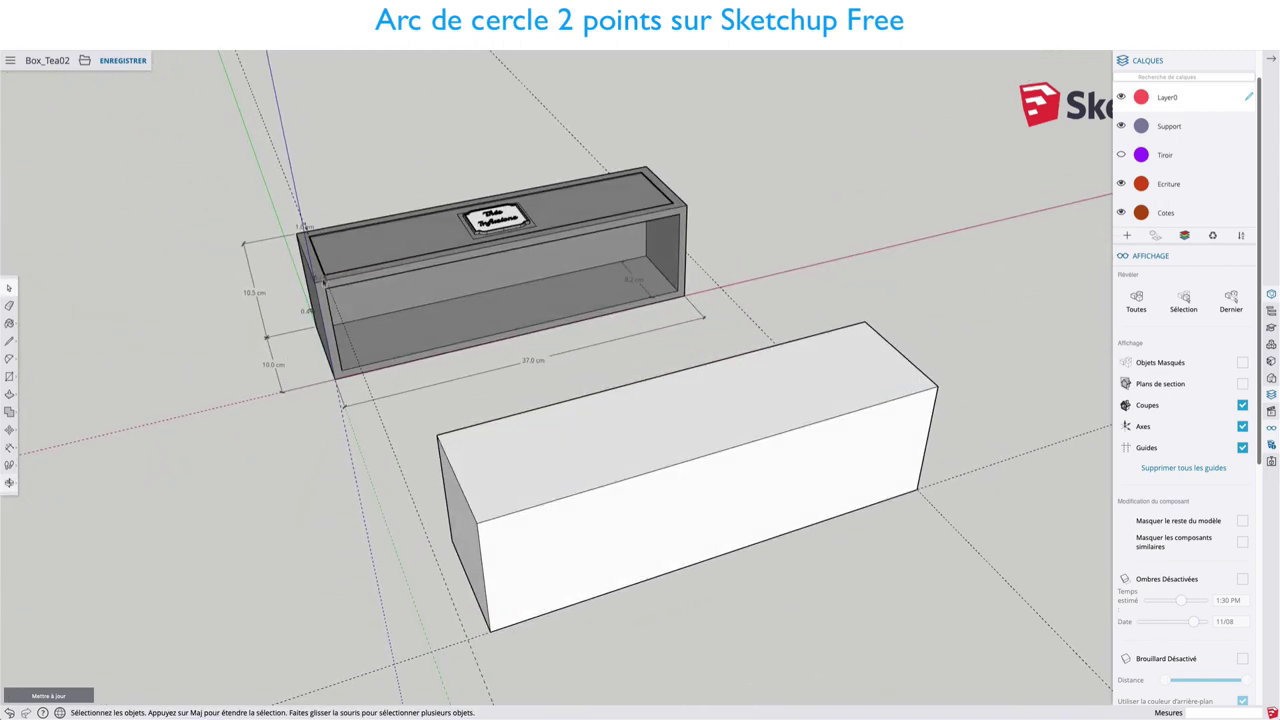
pyautogui.scroll(2, 310, 330)
pyautogui.scroll(2, 310, 330)
pyautogui.scroll(-3, 310, 330)
pyautogui.scroll(-2, 617, 474)
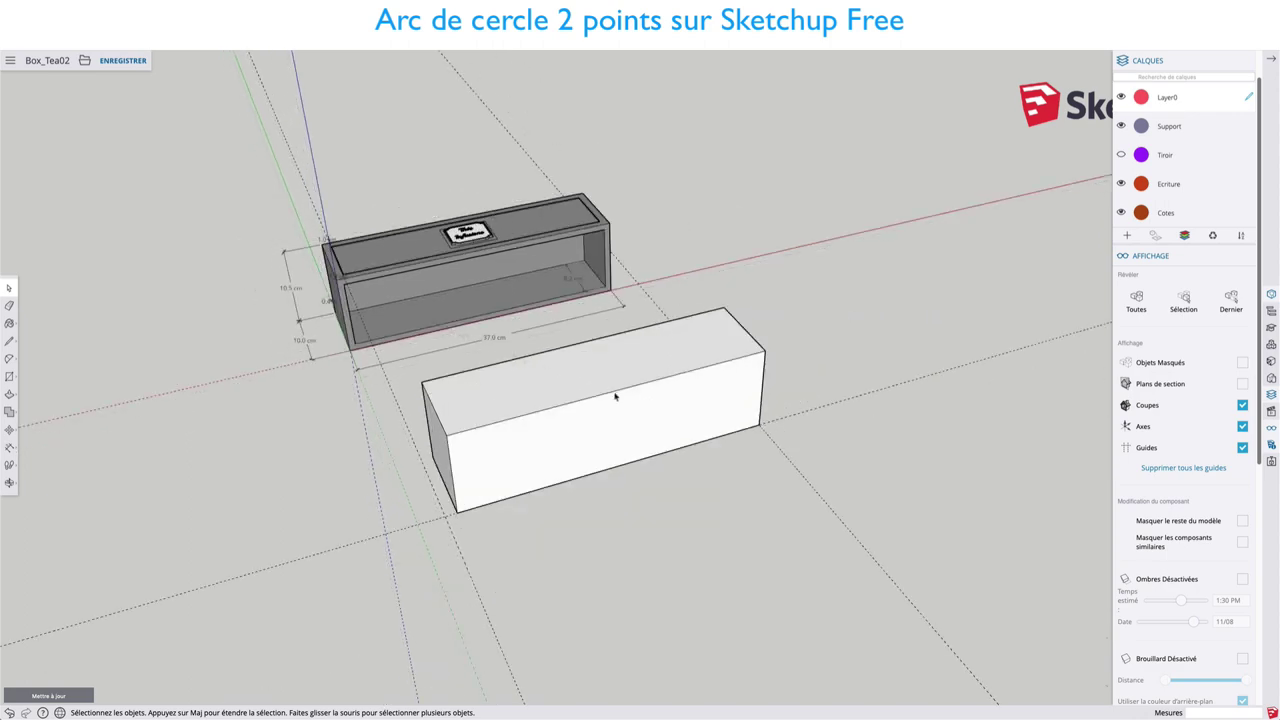
pyautogui.moveTo(617, 474); pyautogui.dragTo(503, 409, button='middle')
pyautogui.scroll(3, 433, 382)
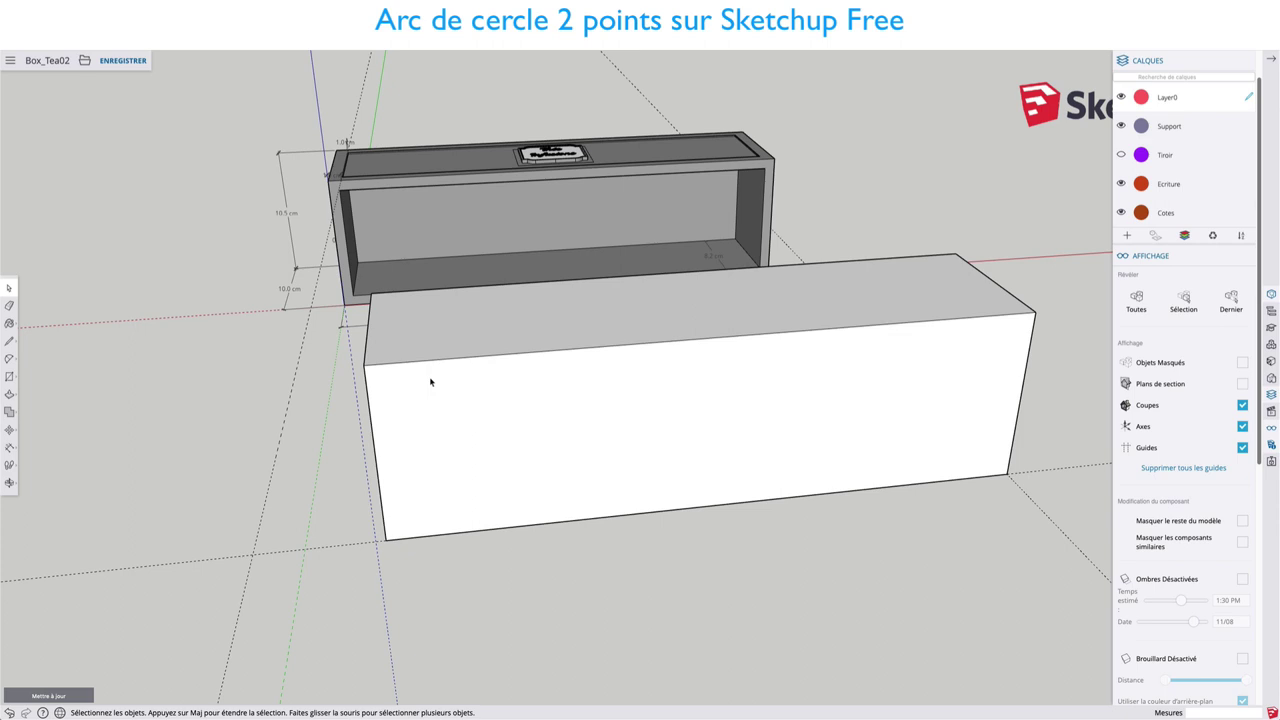
# Place guides about 0.7–1.0 cm inside the block's left, right, top and bottom front edges
pyautogui.press('t')
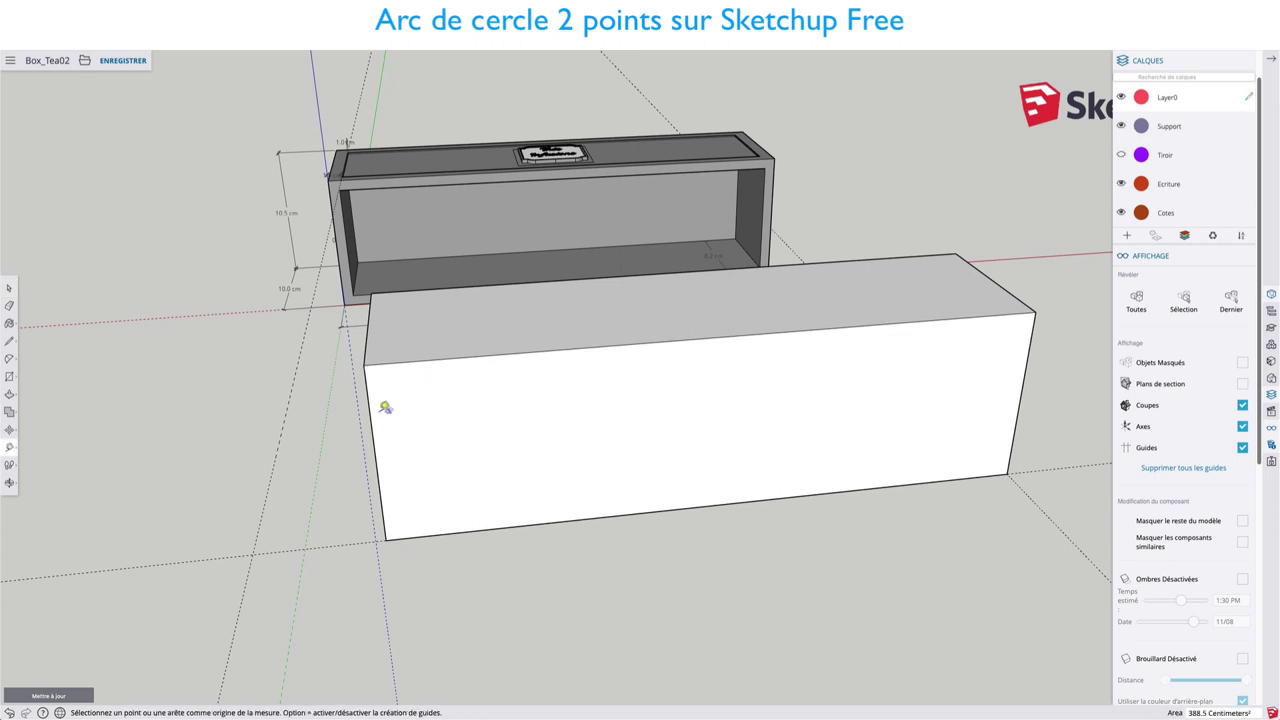
pyautogui.click(370, 413)
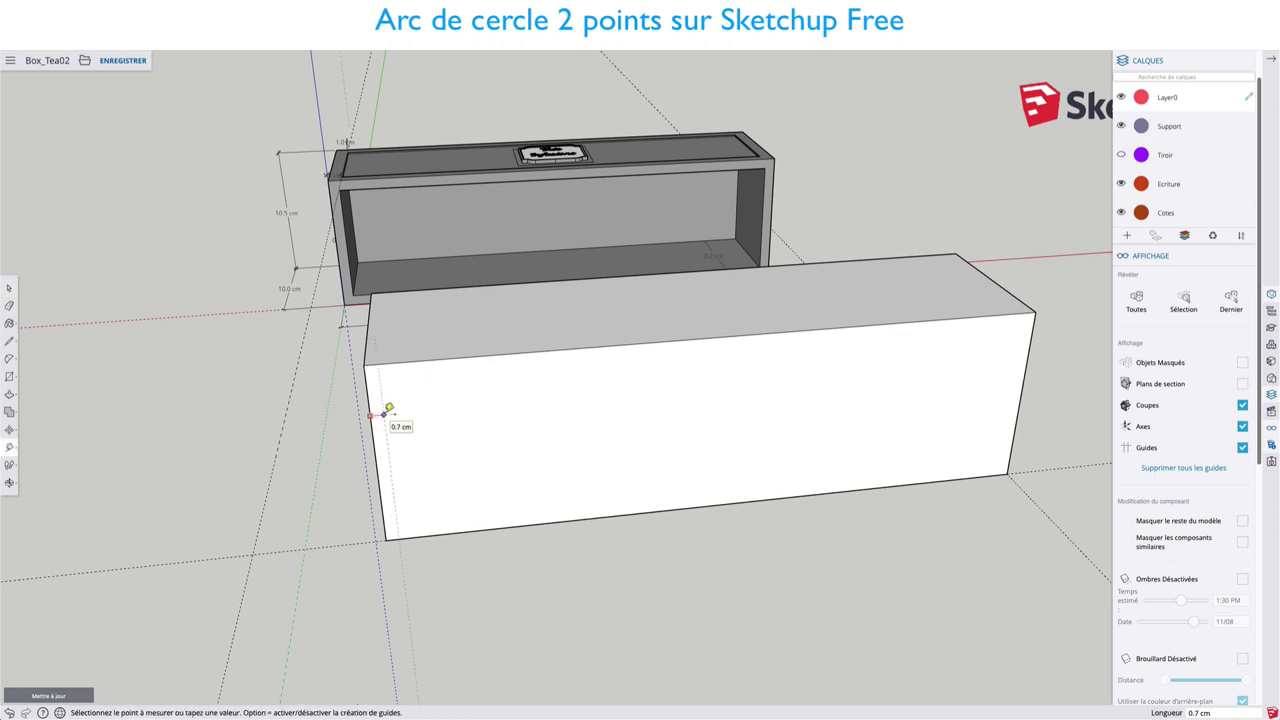
pyautogui.click(388, 411)
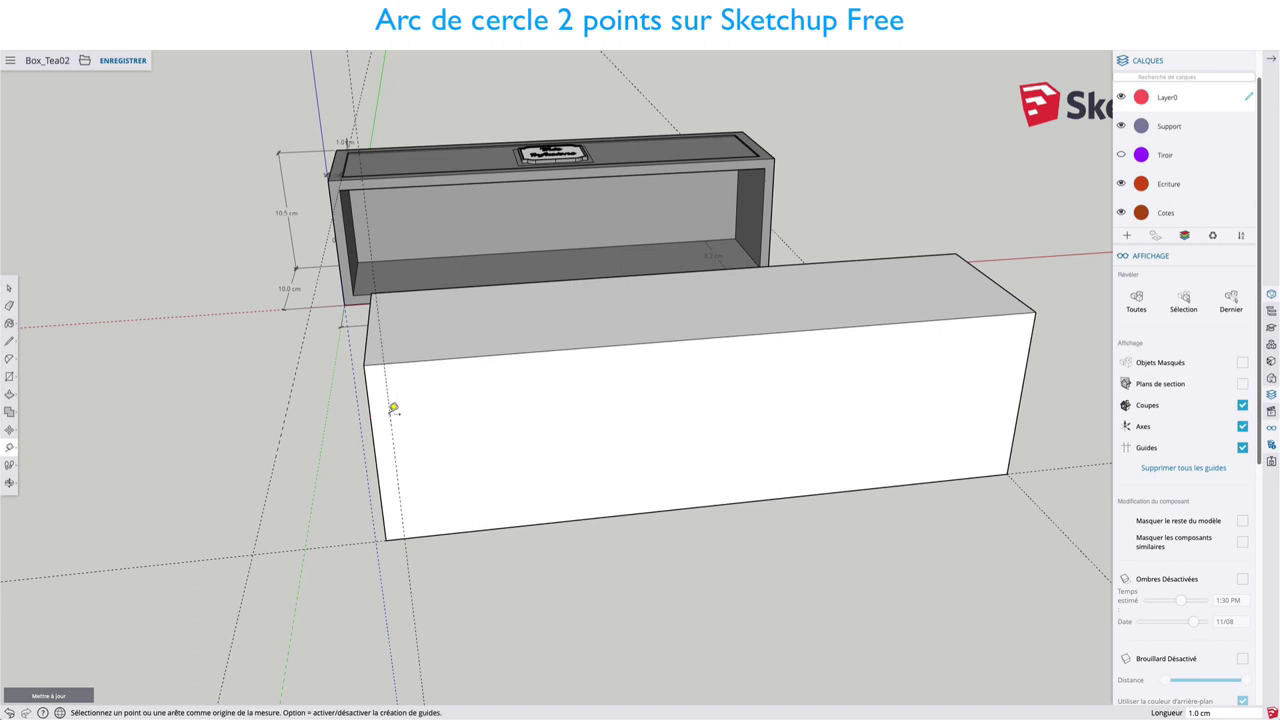
pyautogui.click(1024, 370)
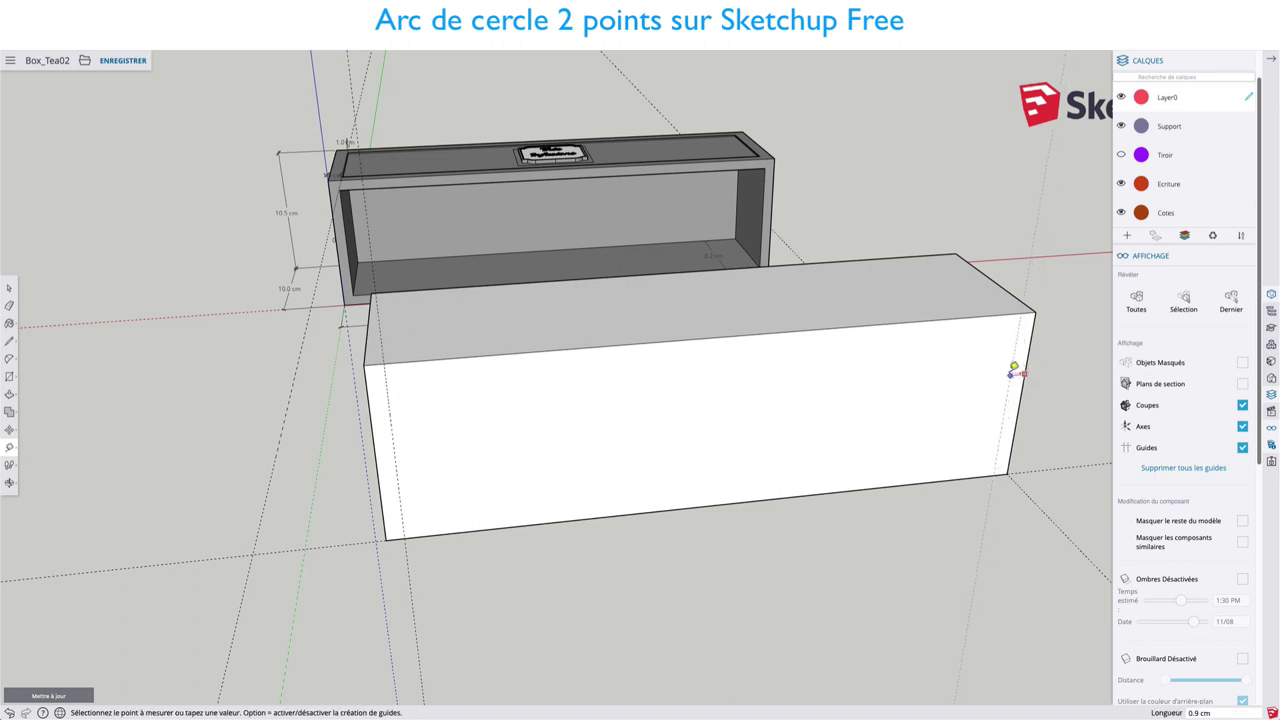
pyautogui.click(1013, 370)
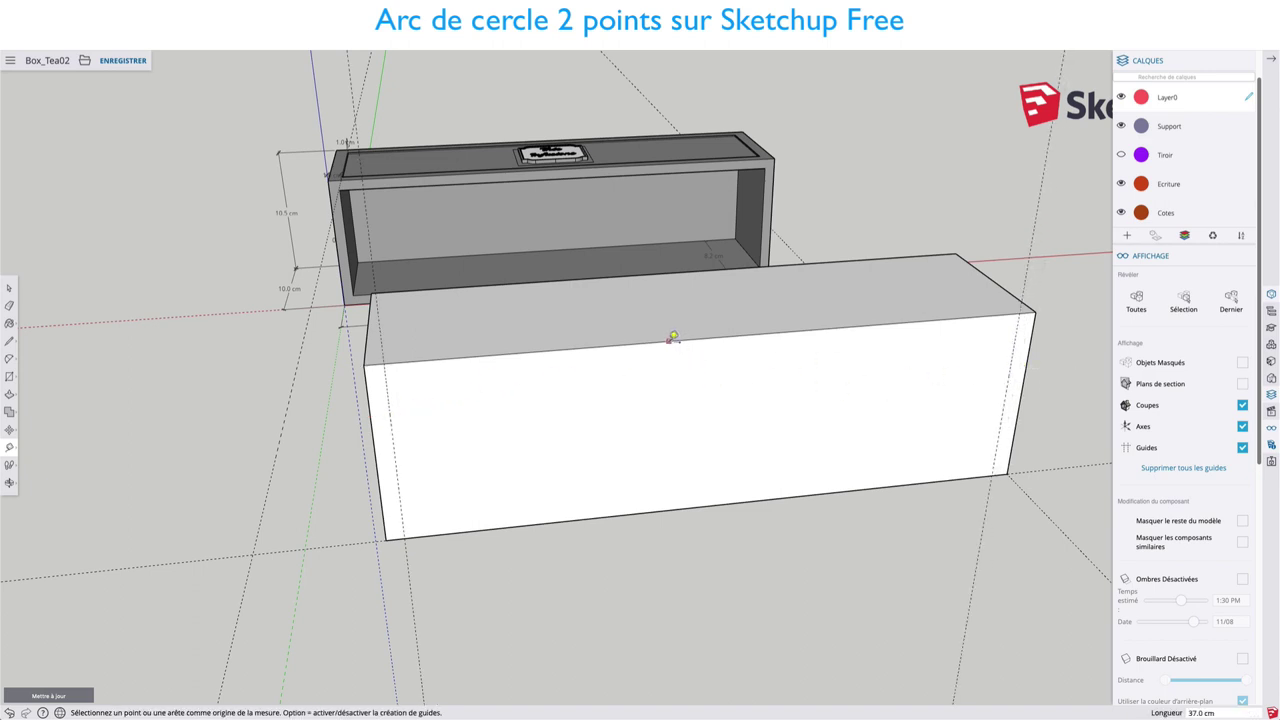
pyautogui.click(676, 341)
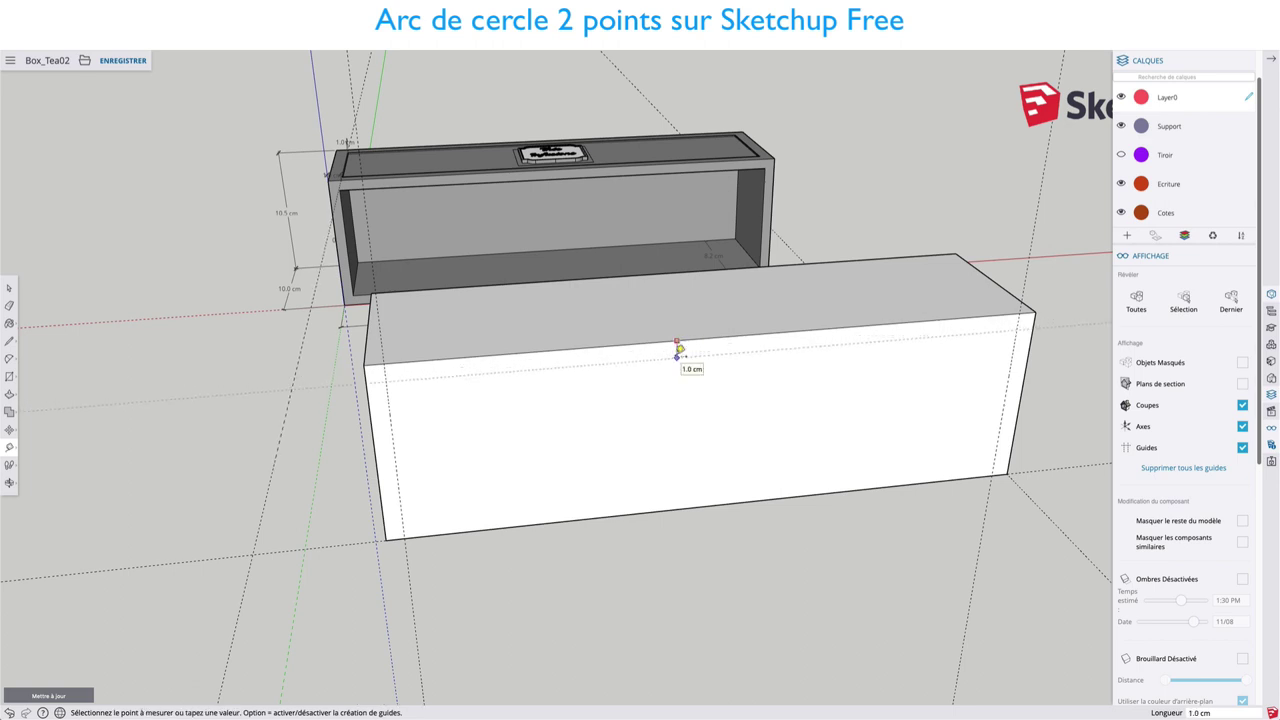
pyautogui.click(680, 349)
pyautogui.click(689, 506)
pyautogui.scroll(5, 692, 485)
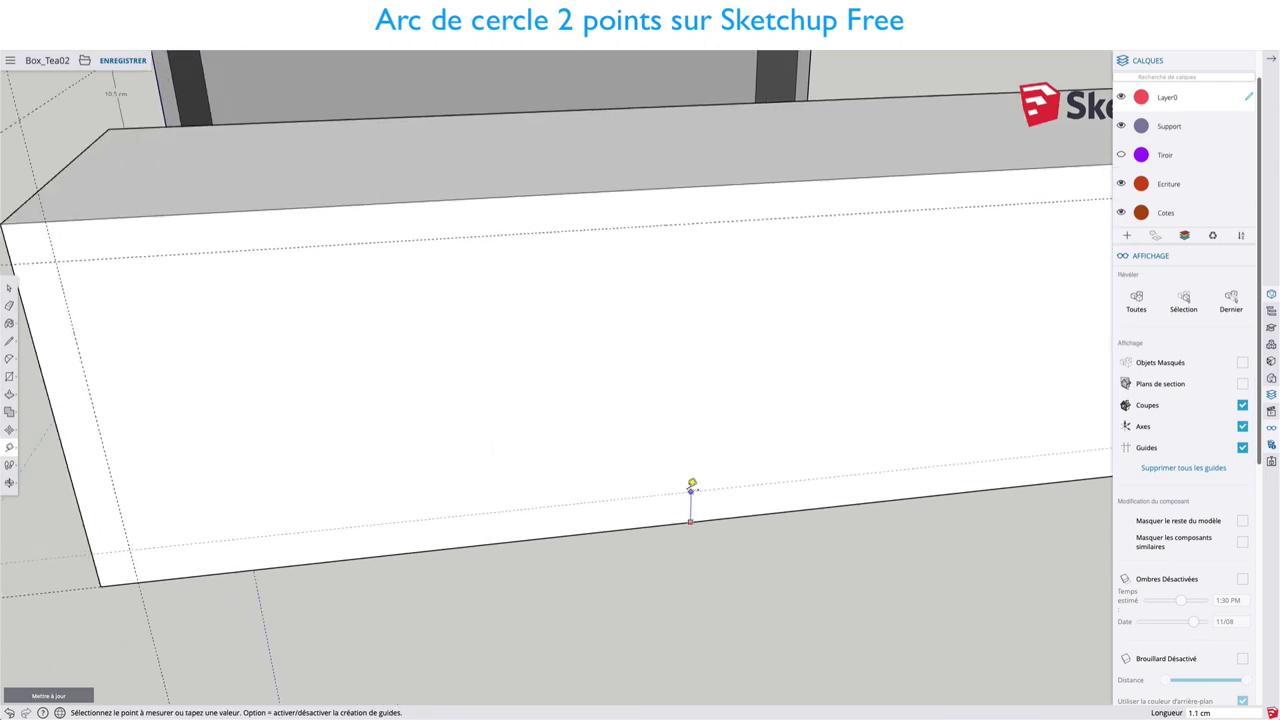
pyautogui.click(691, 492)
pyautogui.scroll(-5, 619, 415)
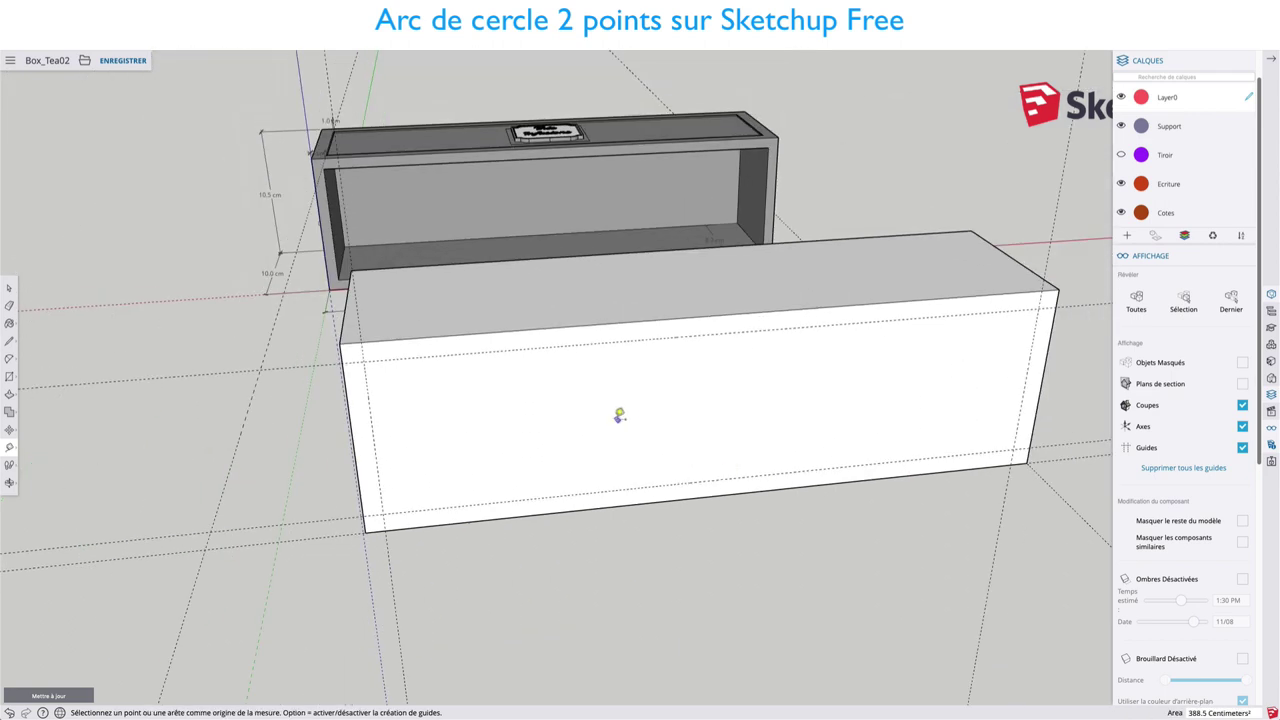
# Draw a 35.0 × 8.5 cm rectangle between the guide crossings and start measuring its depth
pyautogui.press('r')
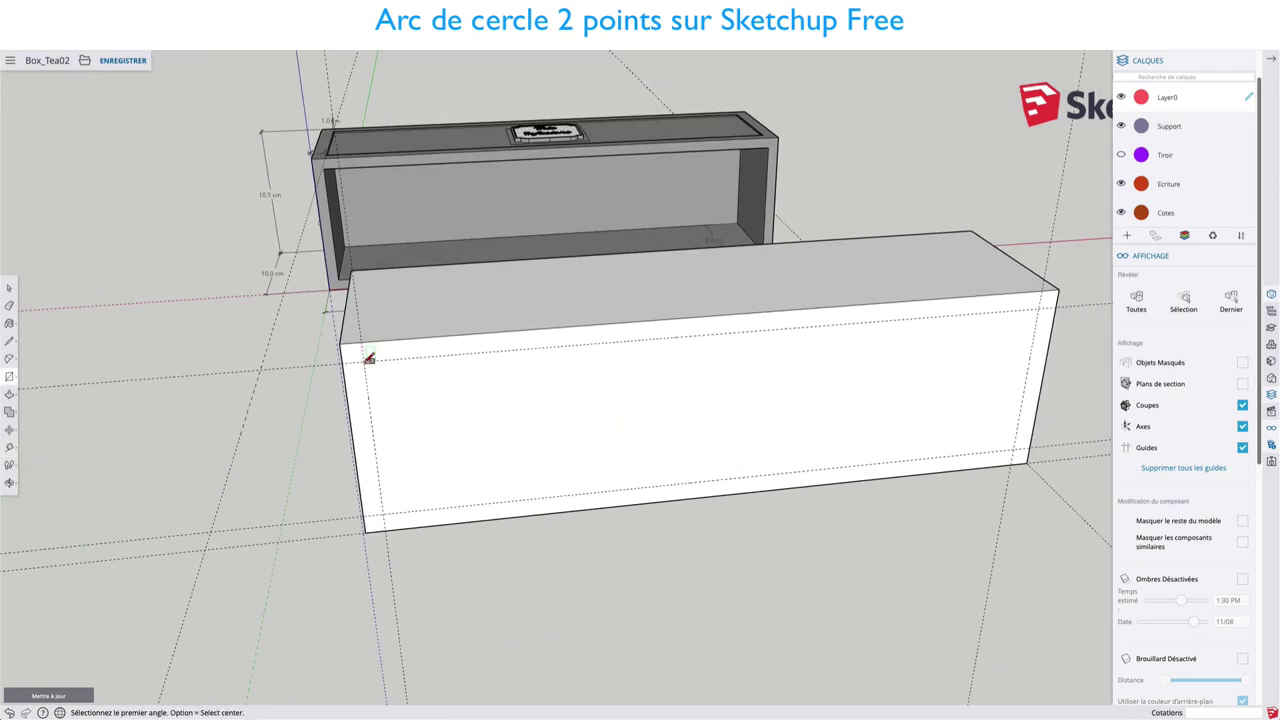
pyautogui.click(365, 360)
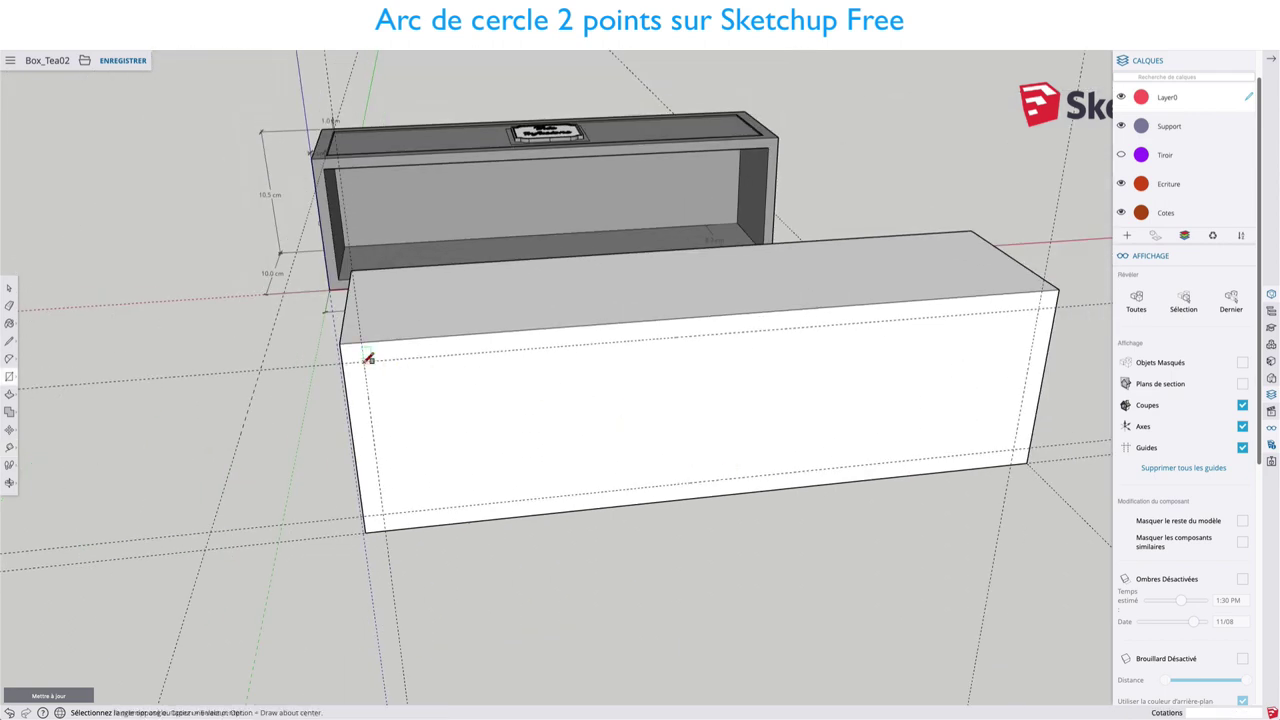
pyautogui.click(1015, 445)
pyautogui.moveTo(757, 429)
pyautogui.mouseDown(button='middle')
pyautogui.moveTo(894, 457)
pyautogui.moveTo(858, 463)
pyautogui.moveTo(931, 503)
pyautogui.mouseUp(button='middle')
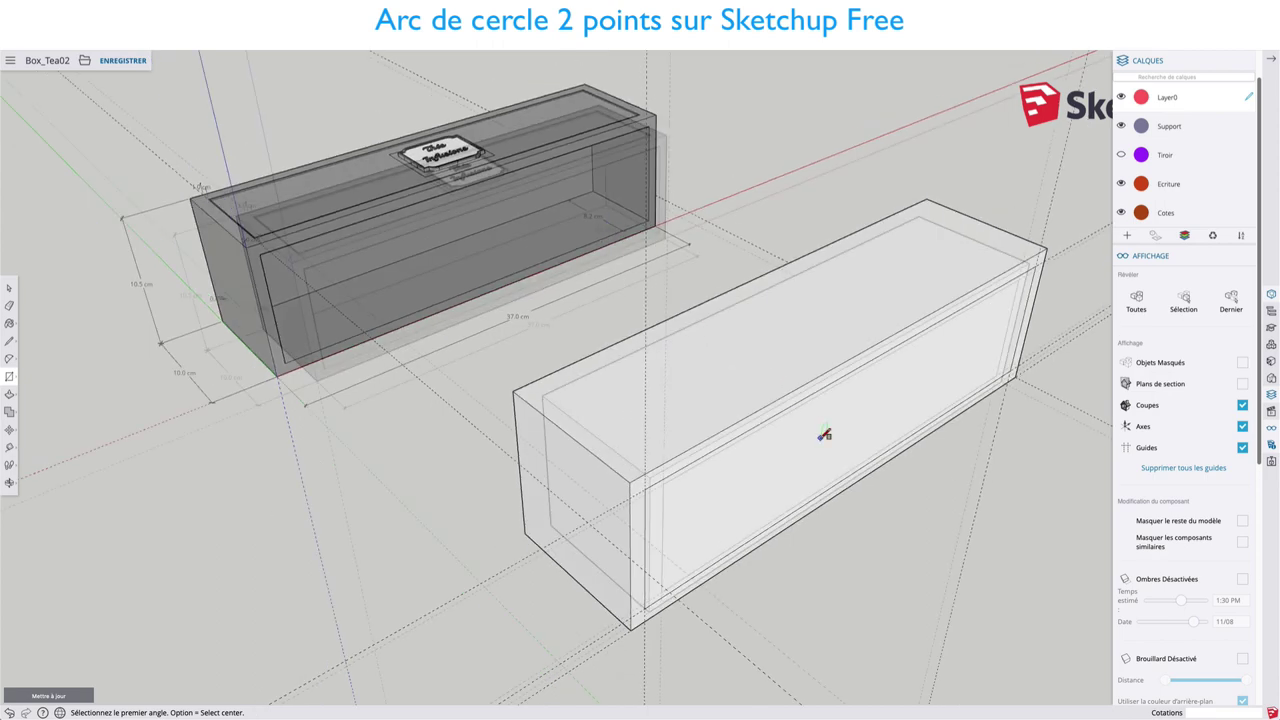
pyautogui.moveTo(777, 406); pyautogui.dragTo(820, 449, button='middle')
pyautogui.moveTo(749, 380); pyautogui.dragTo(791, 414, button='middle')
pyautogui.press('t')
pyautogui.click(785, 401)
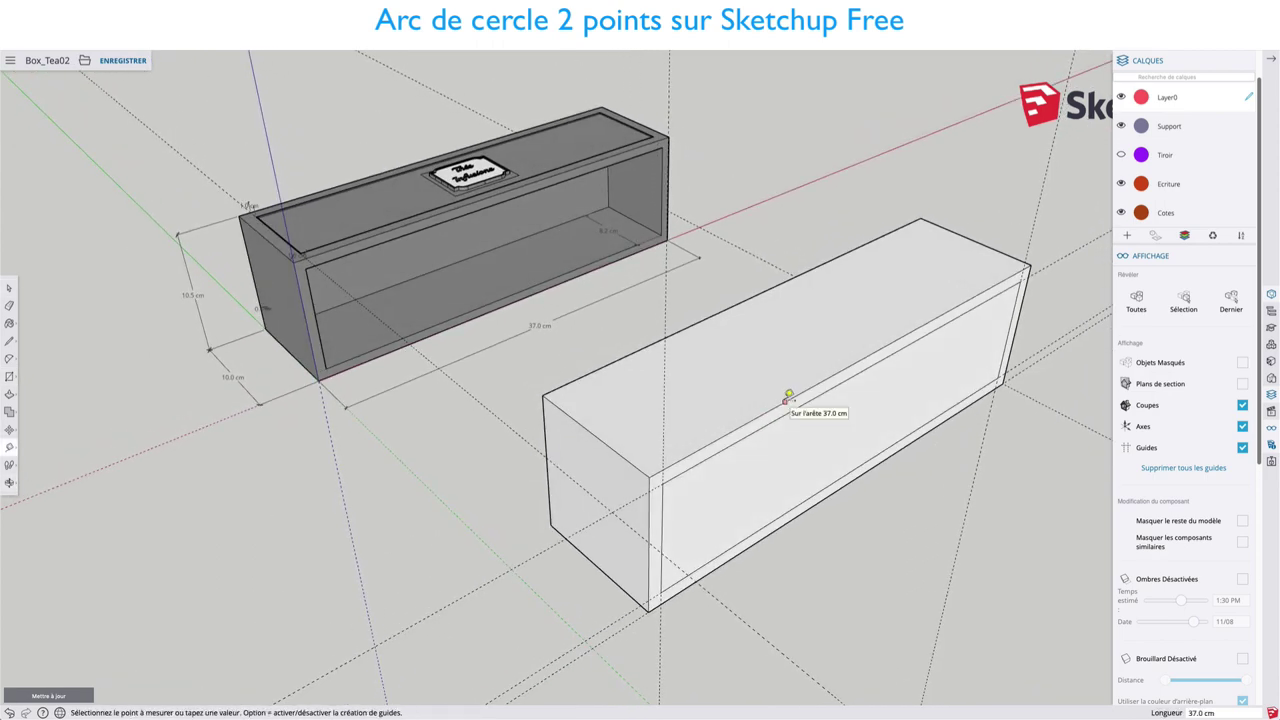
# Push the inset front face 8.2 cm back through the white block, hollowing it open-ended
pyautogui.click(696, 342)
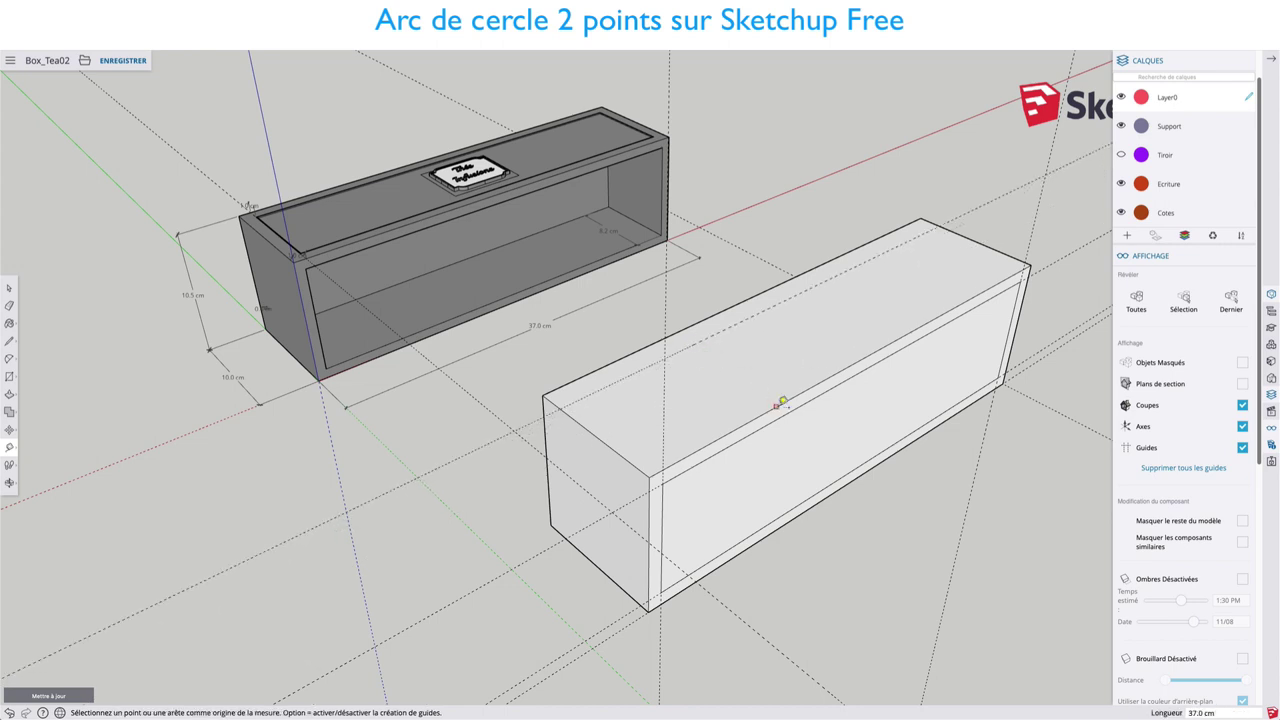
pyautogui.press('p')
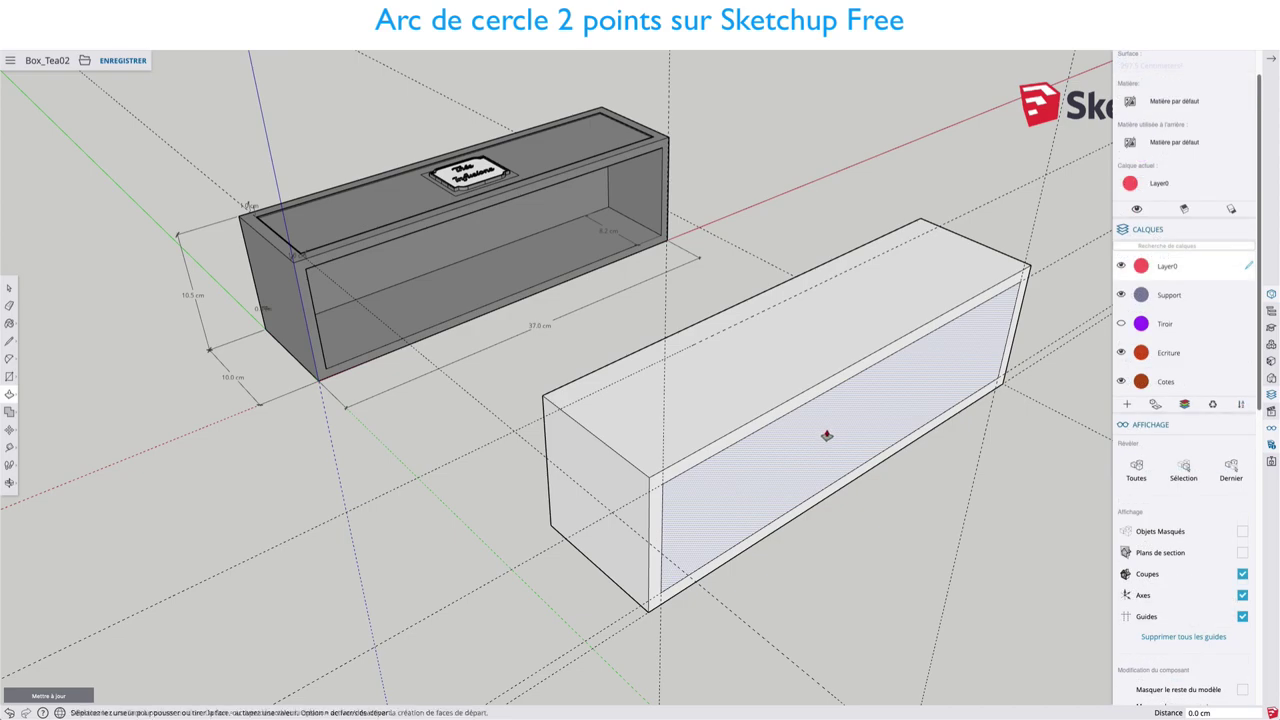
pyautogui.click(826, 435)
pyautogui.click(716, 340)
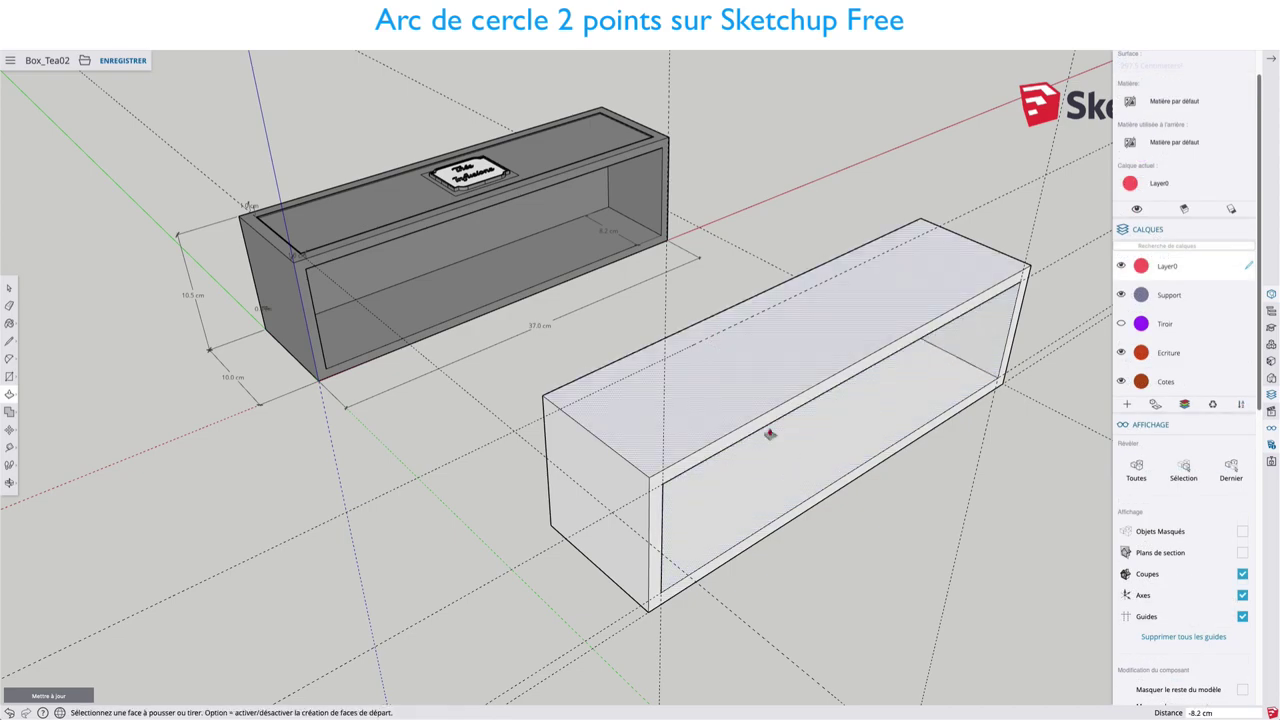
pyautogui.moveTo(766, 434)
pyautogui.mouseDown(button='middle')
pyautogui.moveTo(729, 373)
pyautogui.moveTo(757, 374)
pyautogui.moveTo(566, 406)
pyautogui.moveTo(471, 397)
pyautogui.mouseUp(button='middle')
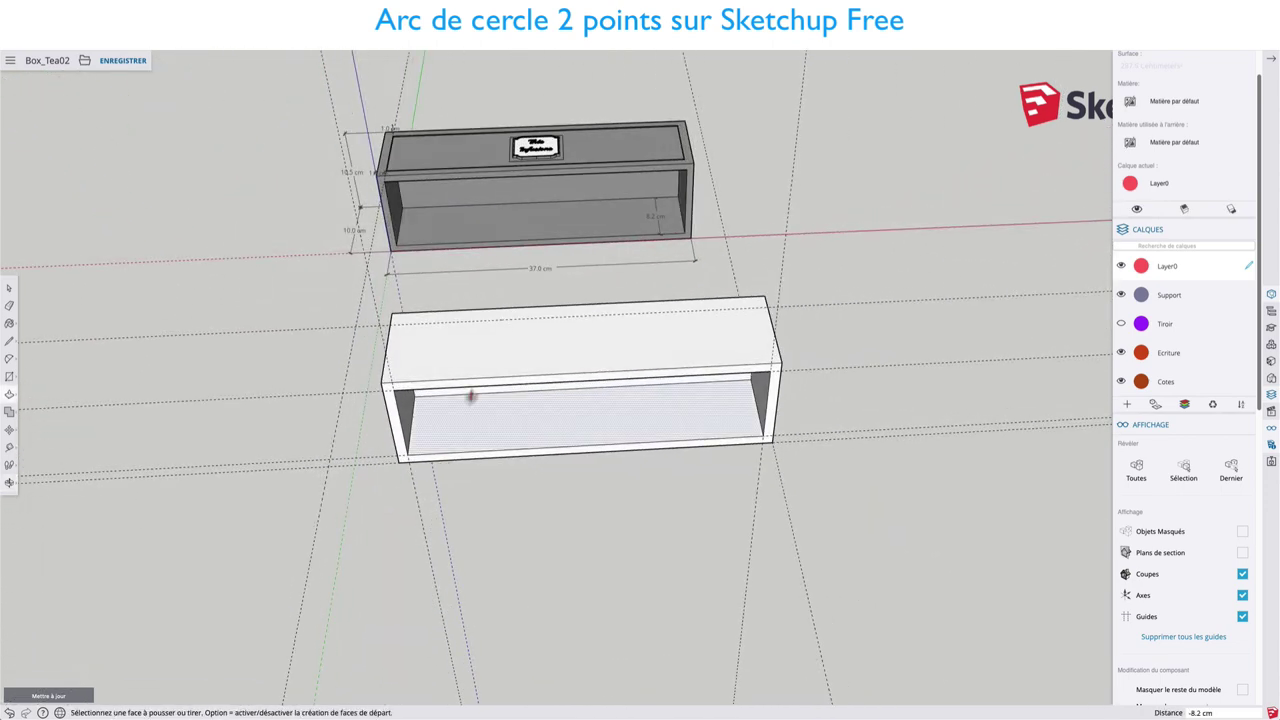
# Zoom and orbit until the dark grey box and hollowed white box both show obliquely
pyautogui.scroll(2, 420, 331)
pyautogui.scroll(3, 425, 340)
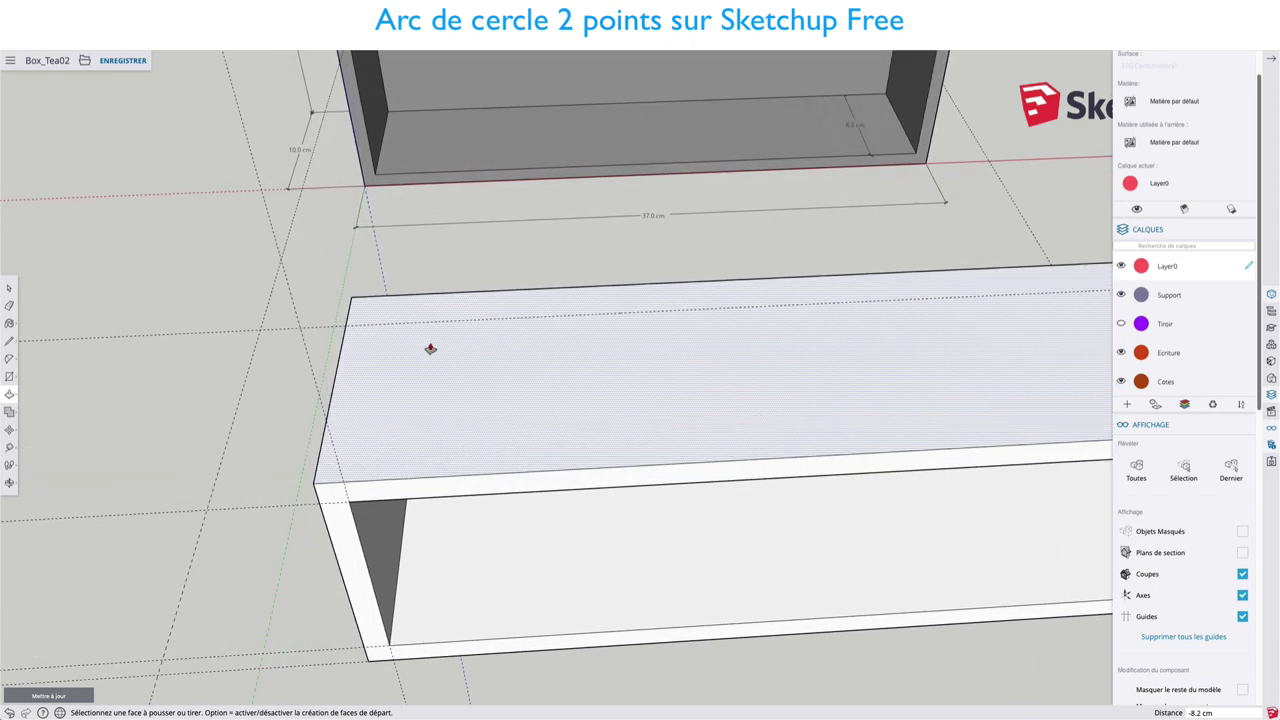
pyautogui.scroll(-3, 430, 348)
pyautogui.moveTo(474, 323); pyautogui.dragTo(383, 428, button='middle')
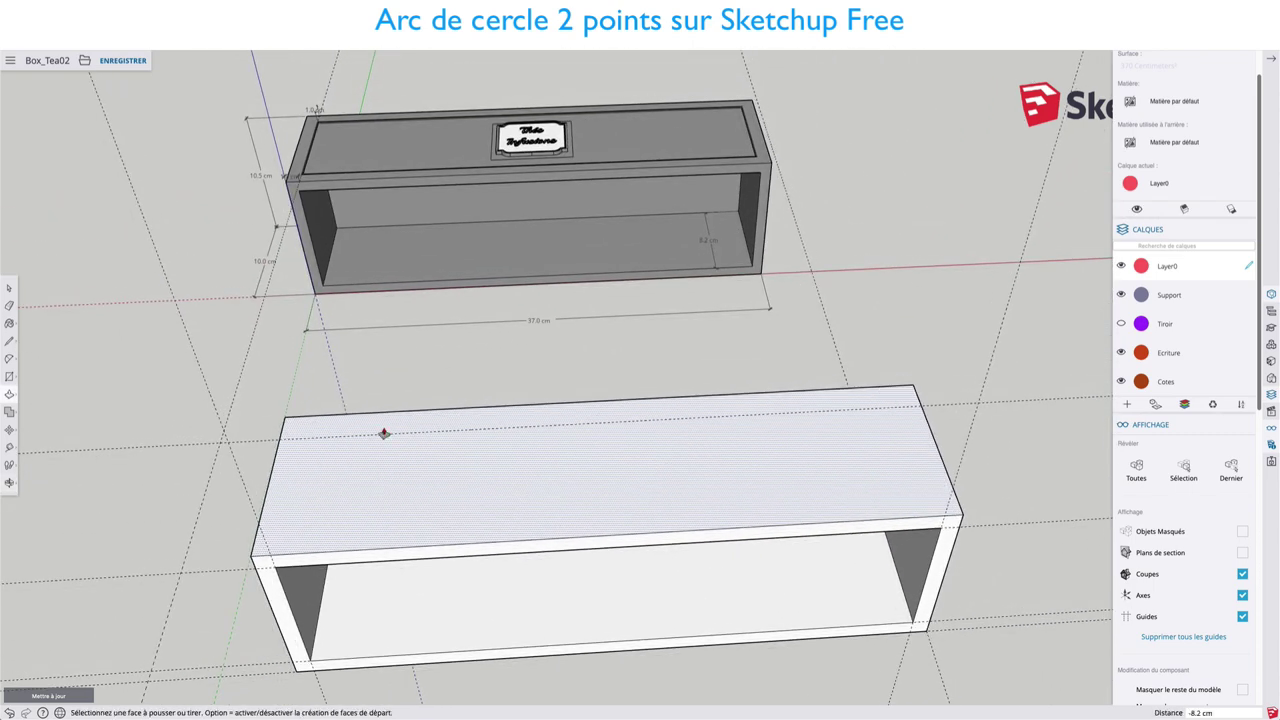
pyautogui.keyDown('shift'); pyautogui.moveTo(529, 209); pyautogui.dragTo(503, 380, button='middle'); pyautogui.keyUp('shift')
pyautogui.scroll(3, 504, 384)
pyautogui.scroll(3, 505, 388)
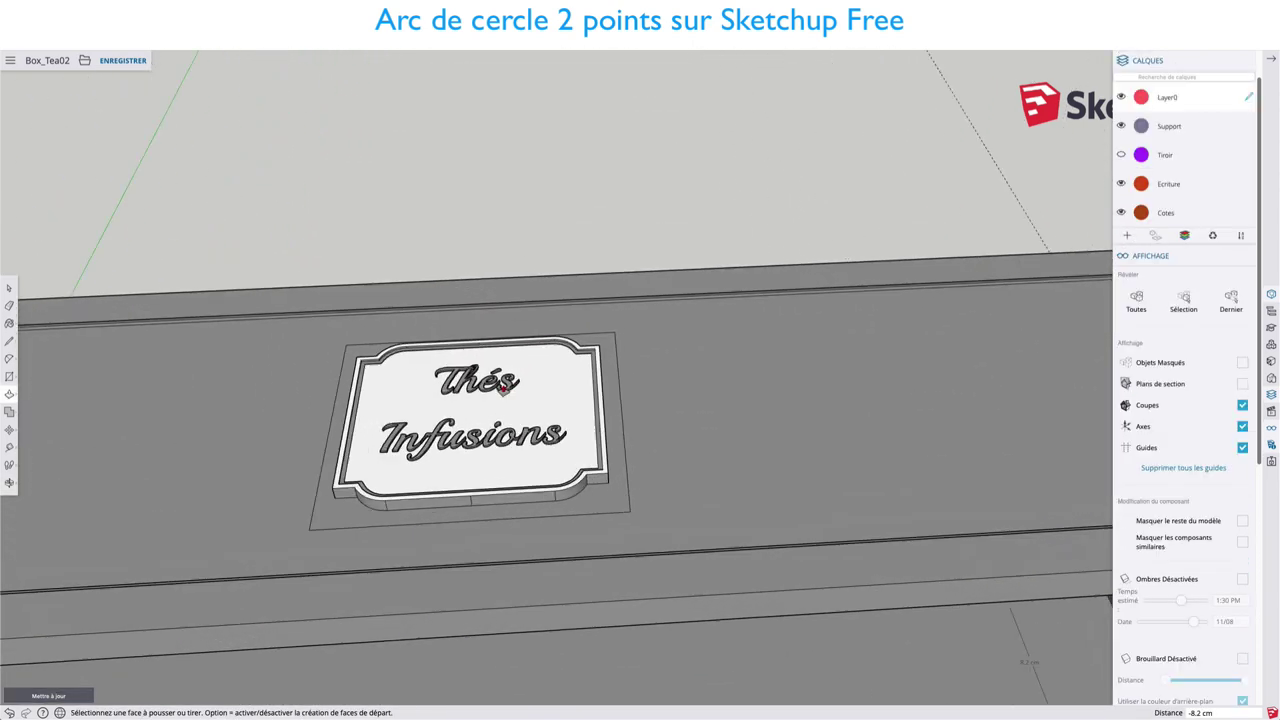
pyautogui.scroll(-3, 560, 385)
pyautogui.scroll(-2, 650, 345)
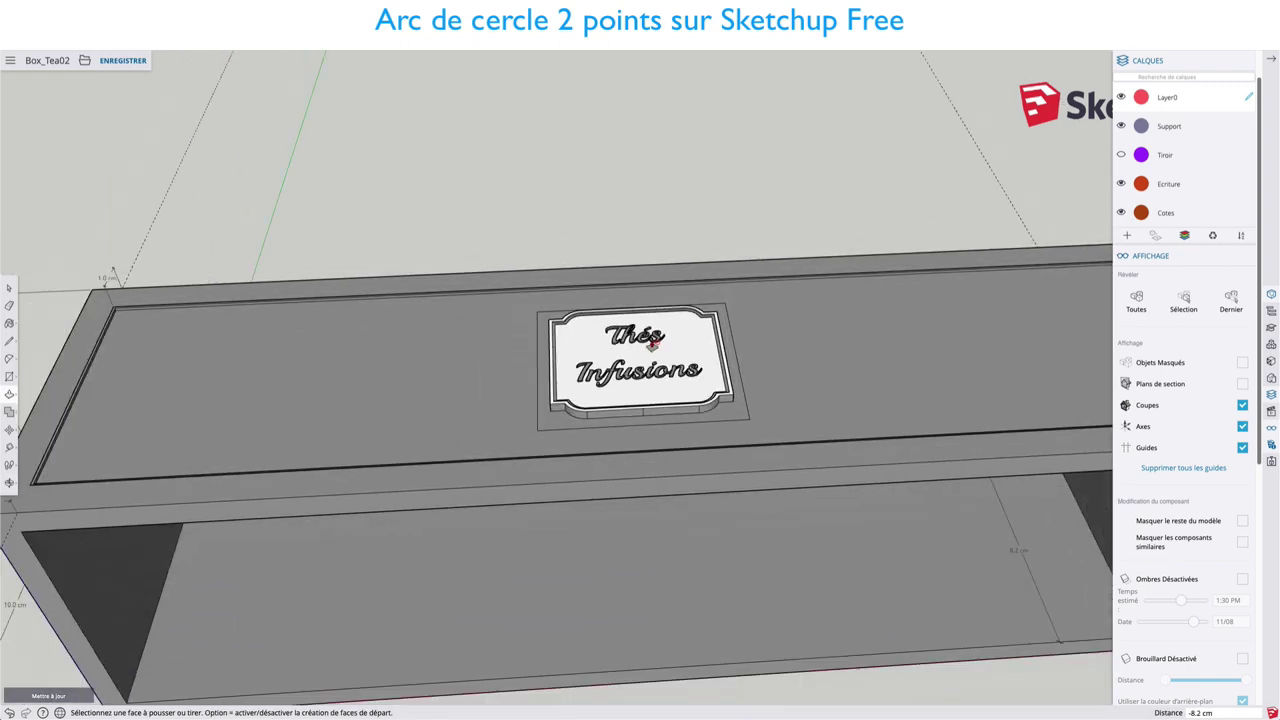
pyautogui.scroll(-5, 651, 343)
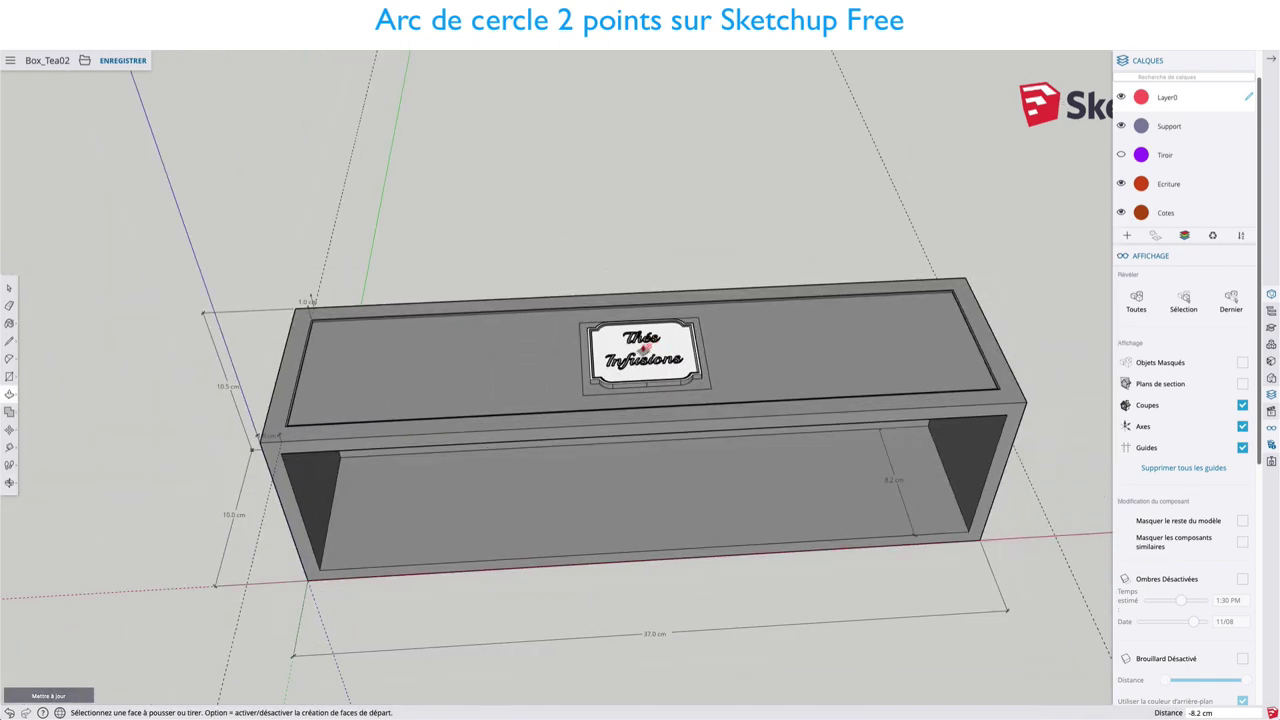
pyautogui.moveTo(651, 343)
pyautogui.mouseDown(button='middle')
pyautogui.moveTo(757, 320)
pyautogui.moveTo(811, 324)
pyautogui.moveTo(569, 356)
pyautogui.mouseUp(button='middle')
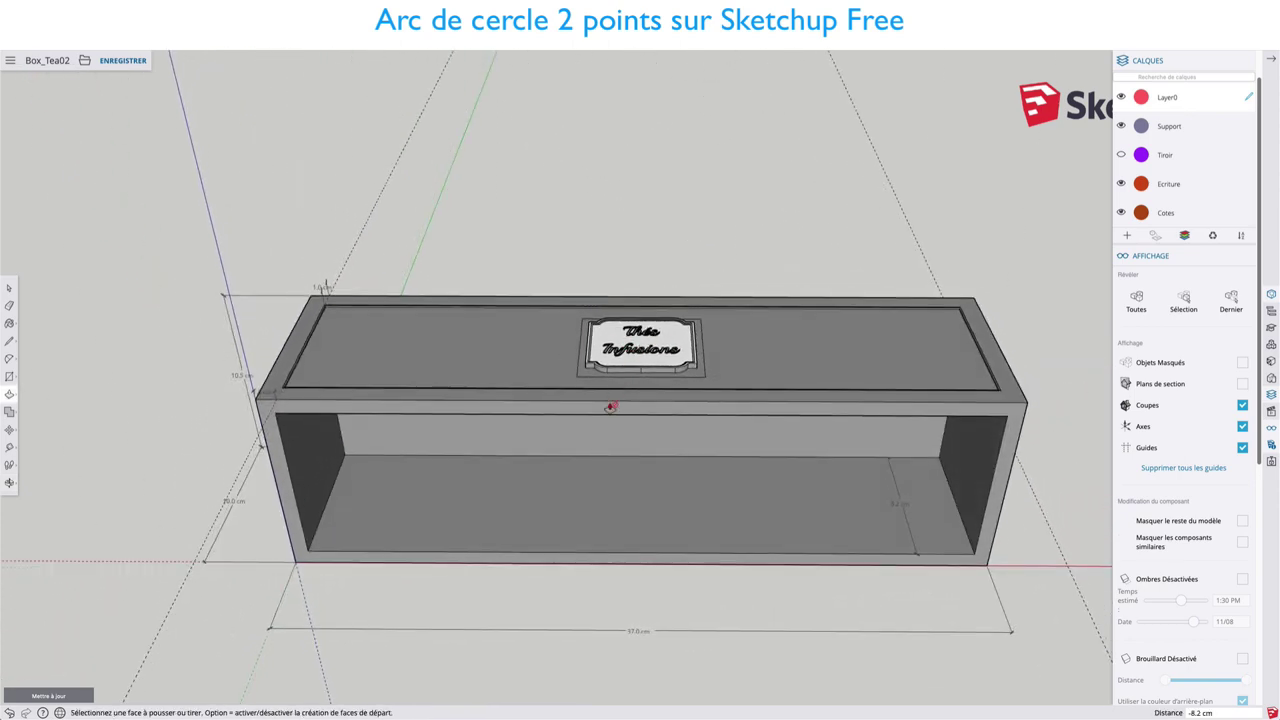
pyautogui.scroll(-3, 608, 405)
pyautogui.moveTo(571, 420)
pyautogui.mouseDown(button='middle')
pyautogui.moveTo(674, 451)
pyautogui.moveTo(523, 266)
pyautogui.moveTo(570, 410)
pyautogui.moveTo(646, 360)
pyautogui.mouseUp(button='middle')
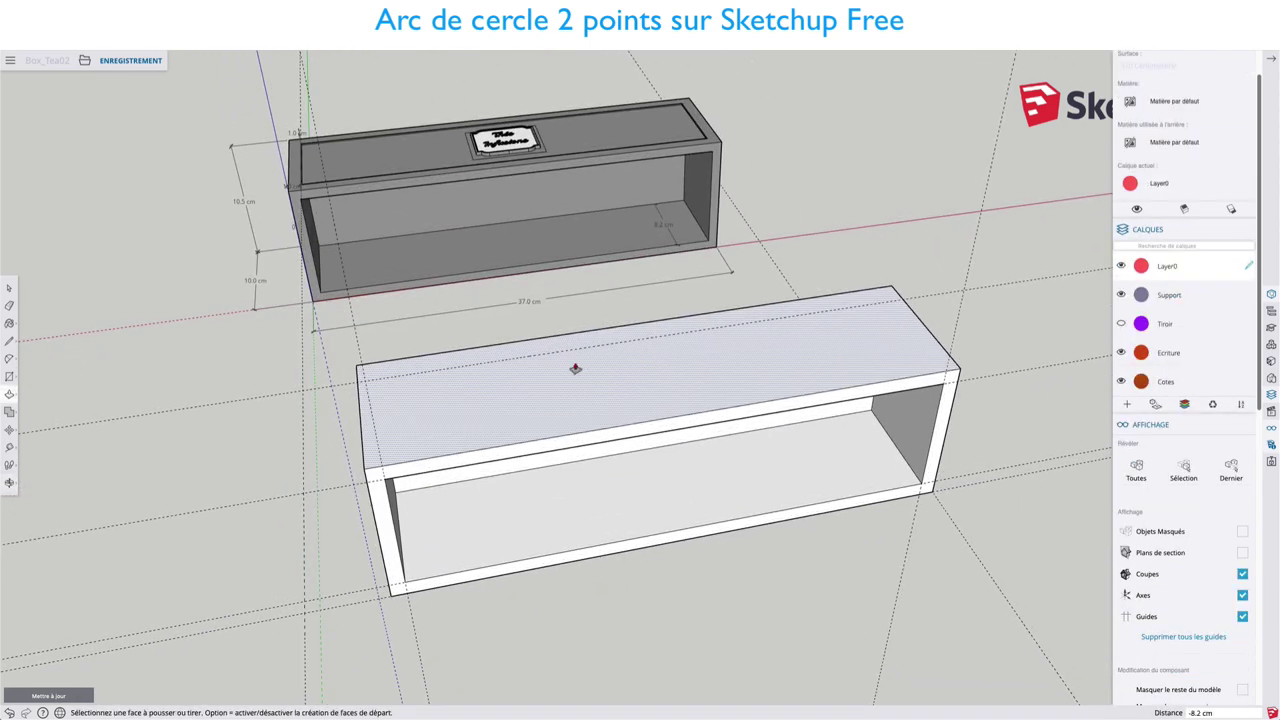
# Inset an outline on the white box's top face with the Offset tool
pyautogui.click(9, 396)
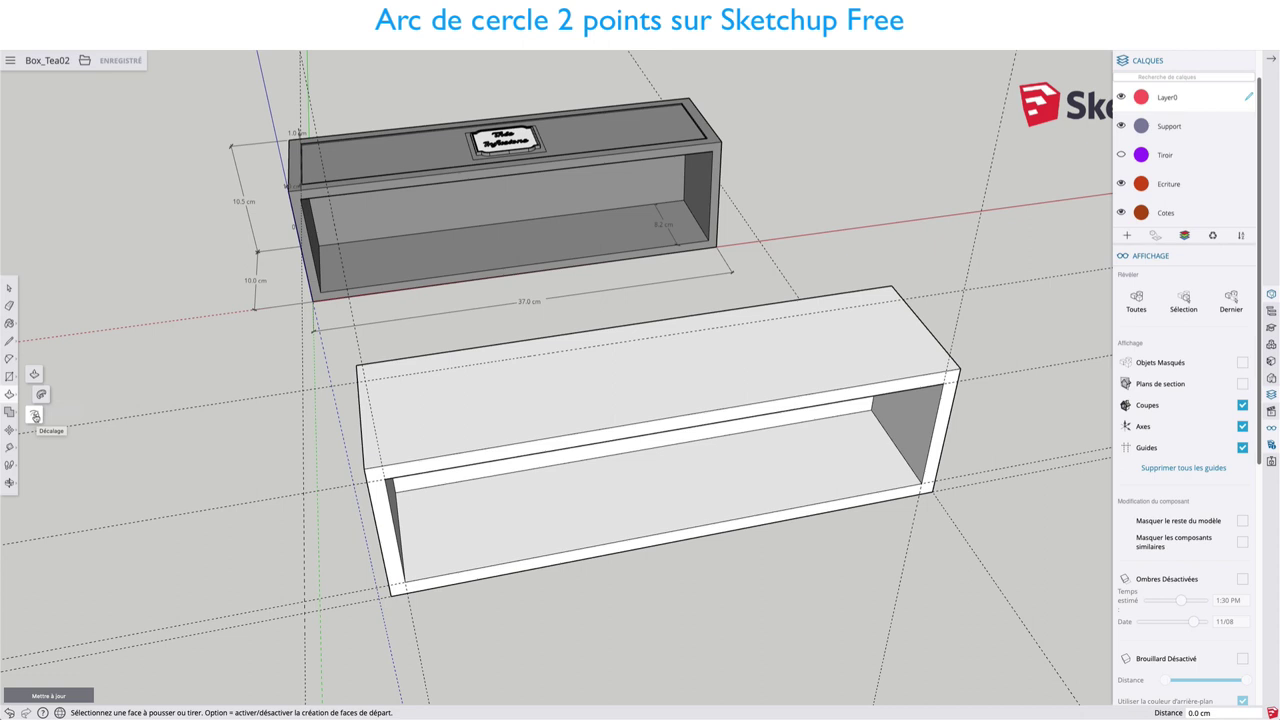
pyautogui.click(34, 416)
pyautogui.click(393, 397)
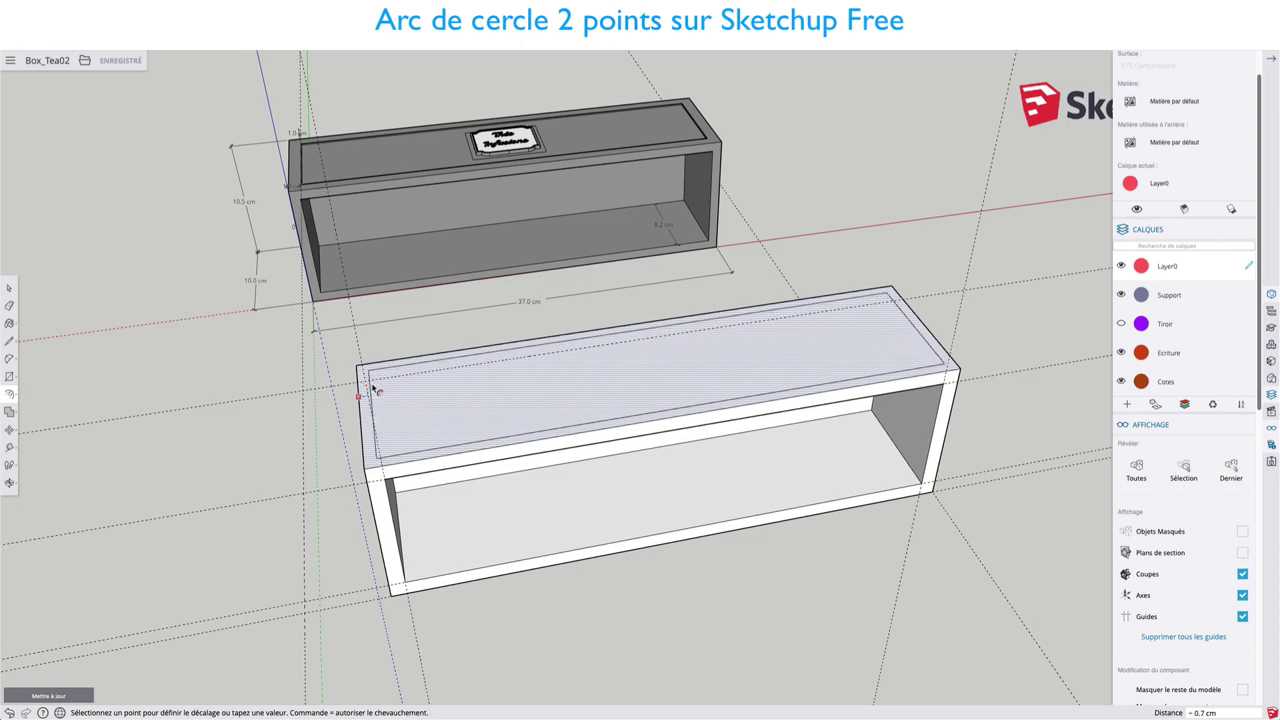
pyautogui.moveTo(378, 390)
pyautogui.mouseDown(button='middle')
pyautogui.moveTo(530, 424)
pyautogui.moveTo(671, 409)
pyautogui.moveTo(640, 400)
pyautogui.mouseUp(button='middle')
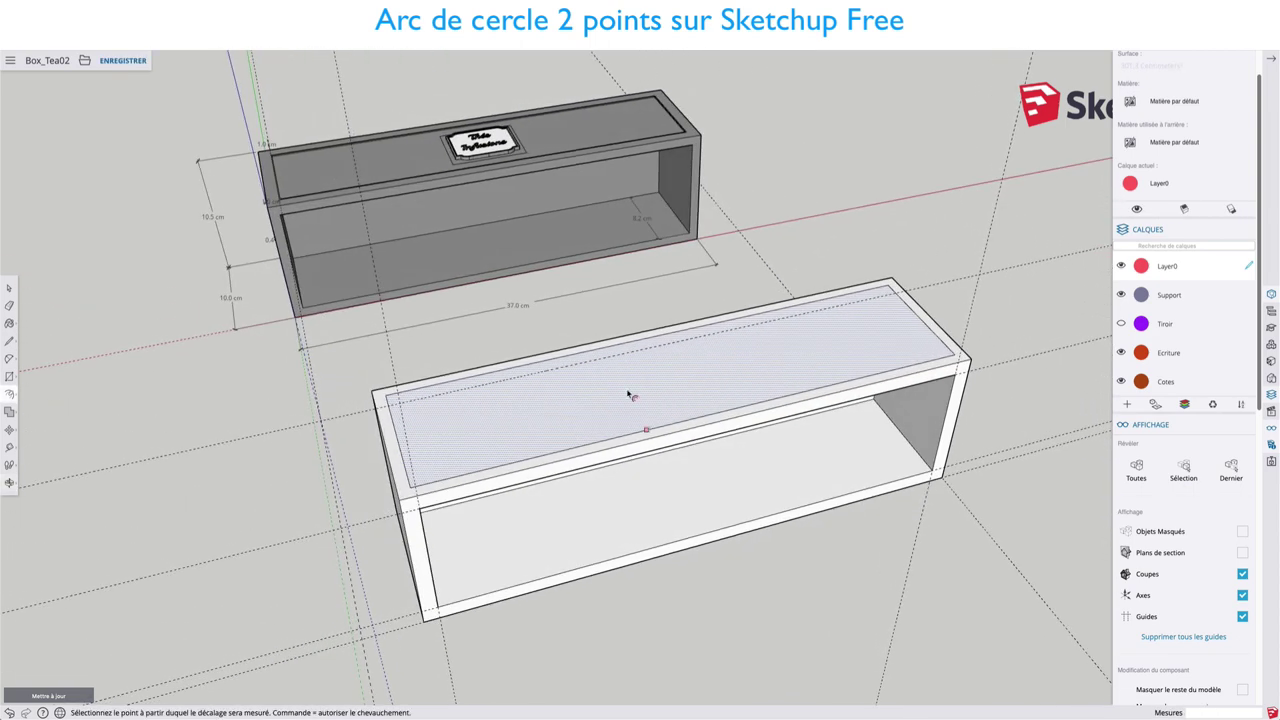
# Recess the inner top panel 0.2 cm and add a second inset just inside the edge
pyautogui.click(600, 396)
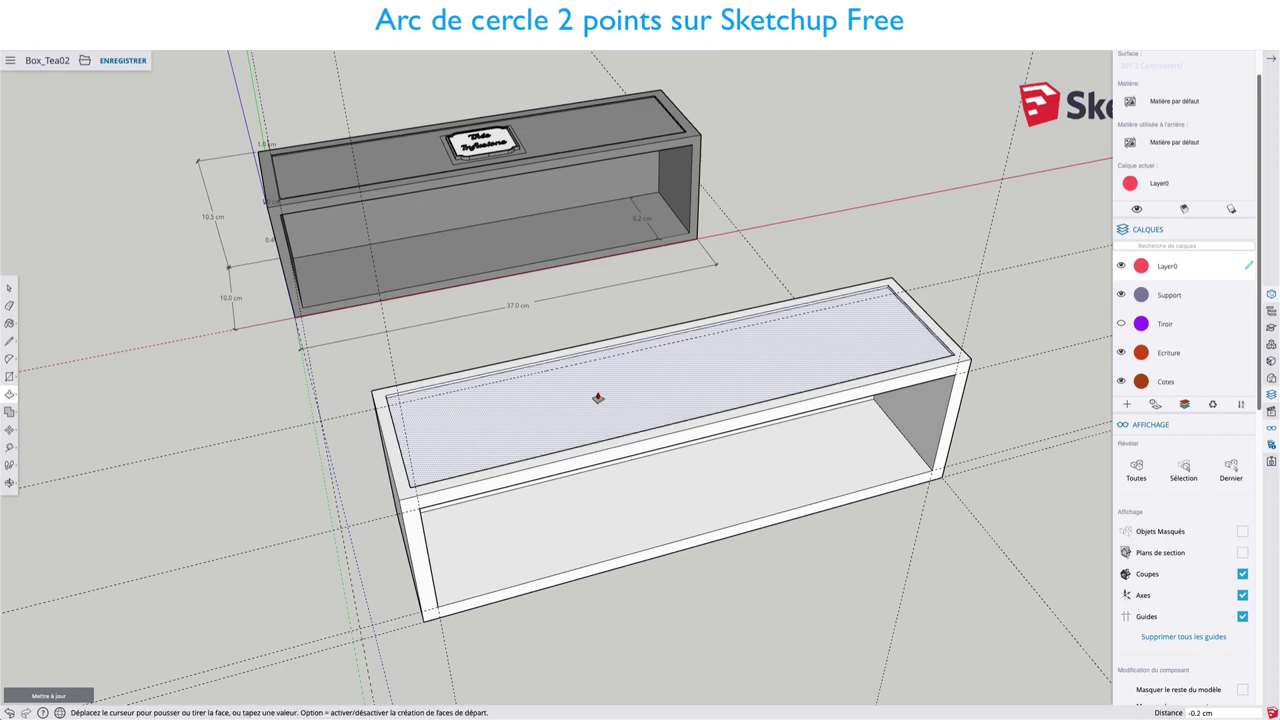
pyautogui.moveTo(676, 383); pyautogui.dragTo(517, 423, button='middle')
pyautogui.scroll(5, 371, 371)
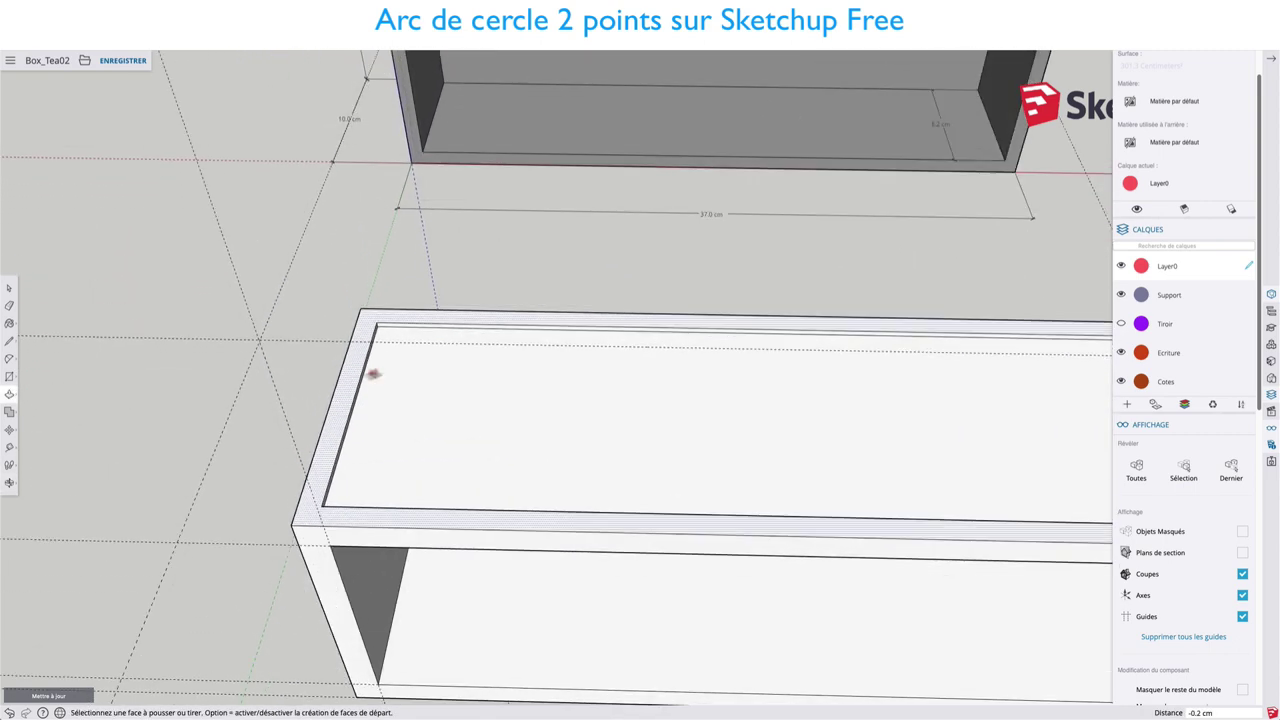
pyautogui.press('f')
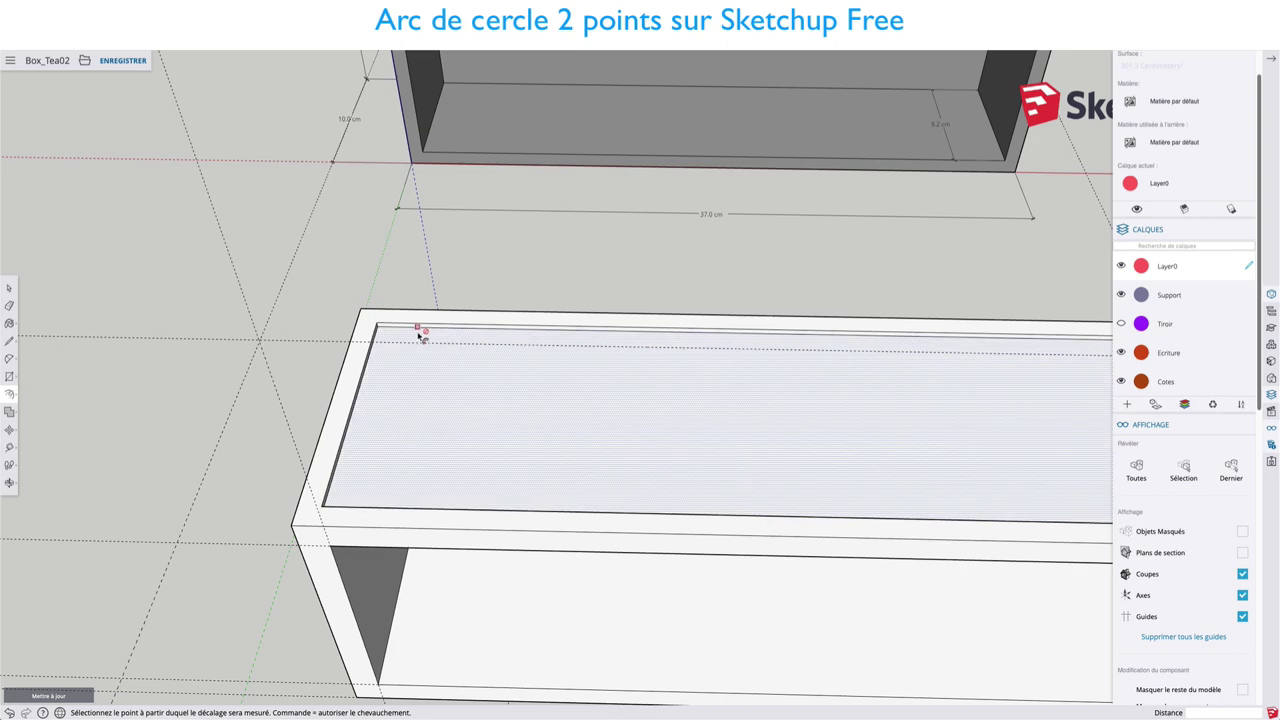
pyautogui.doubleClick(421, 332)
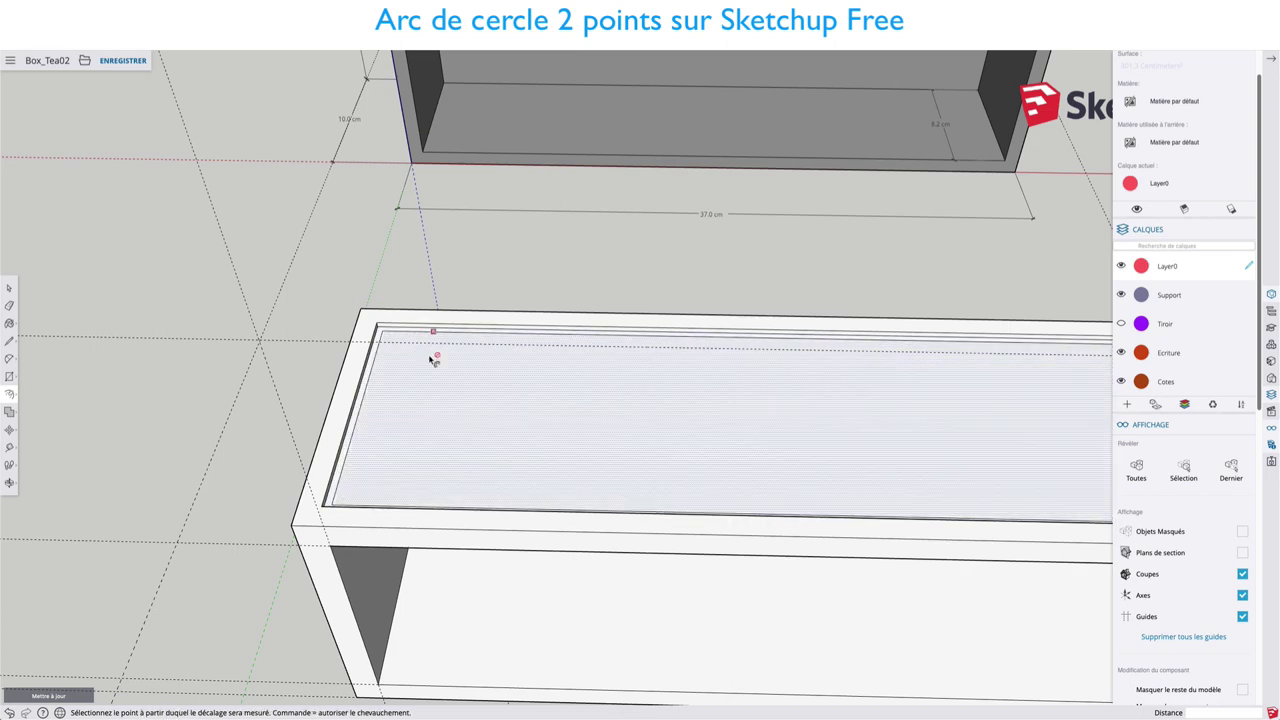
pyautogui.press('p')
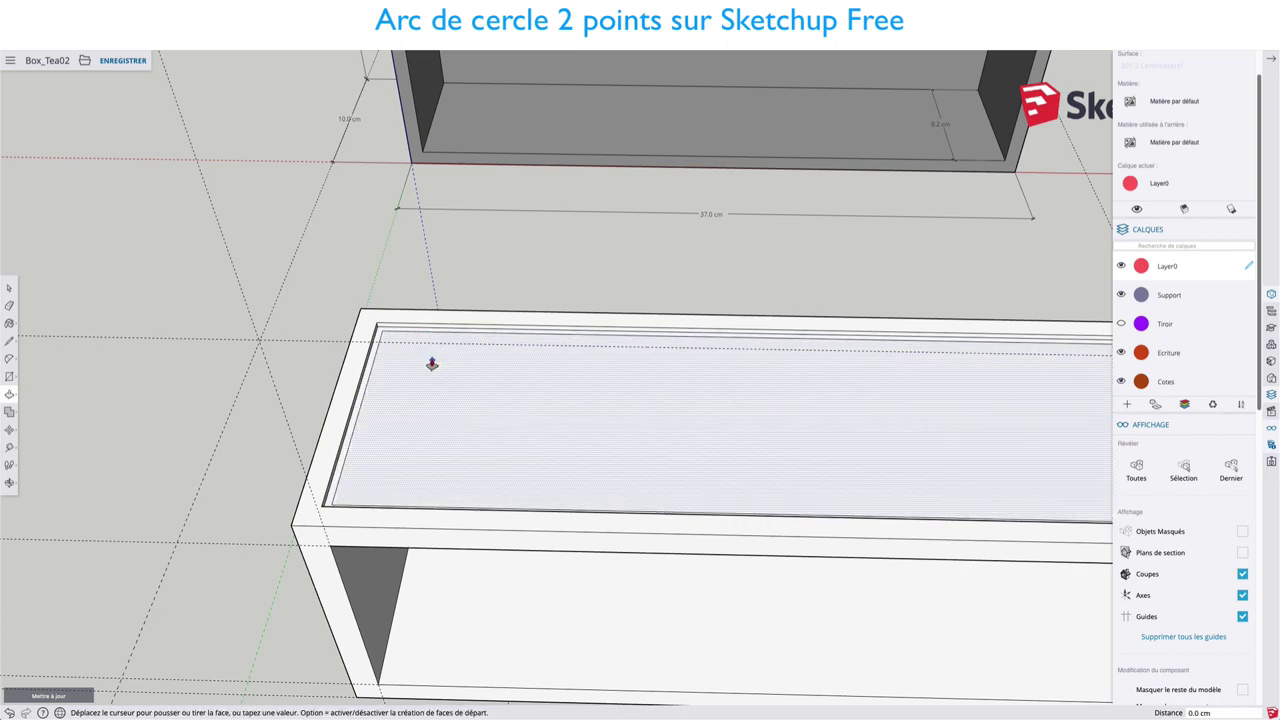
pyautogui.scroll(-5, 432, 364)
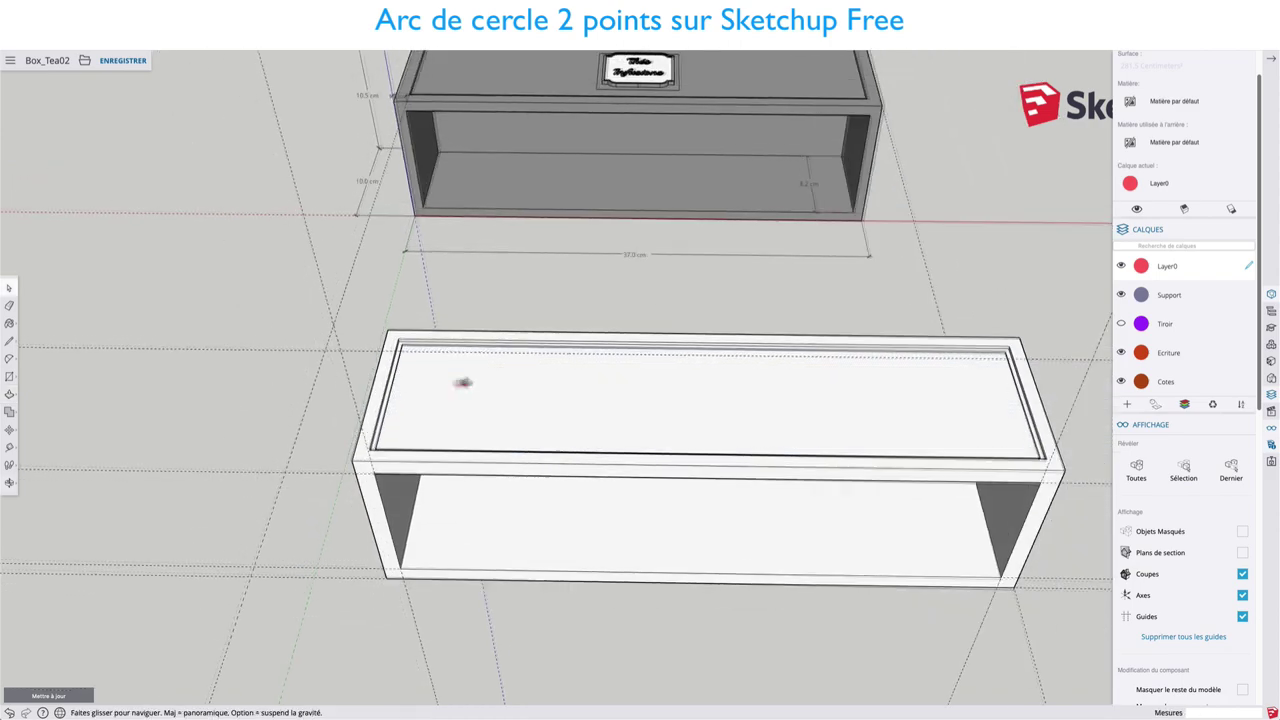
# Turn the white box into a group with Créer un groupe, then hide it with Masquer
pyautogui.moveTo(463, 383); pyautogui.dragTo(663, 366, button='middle')
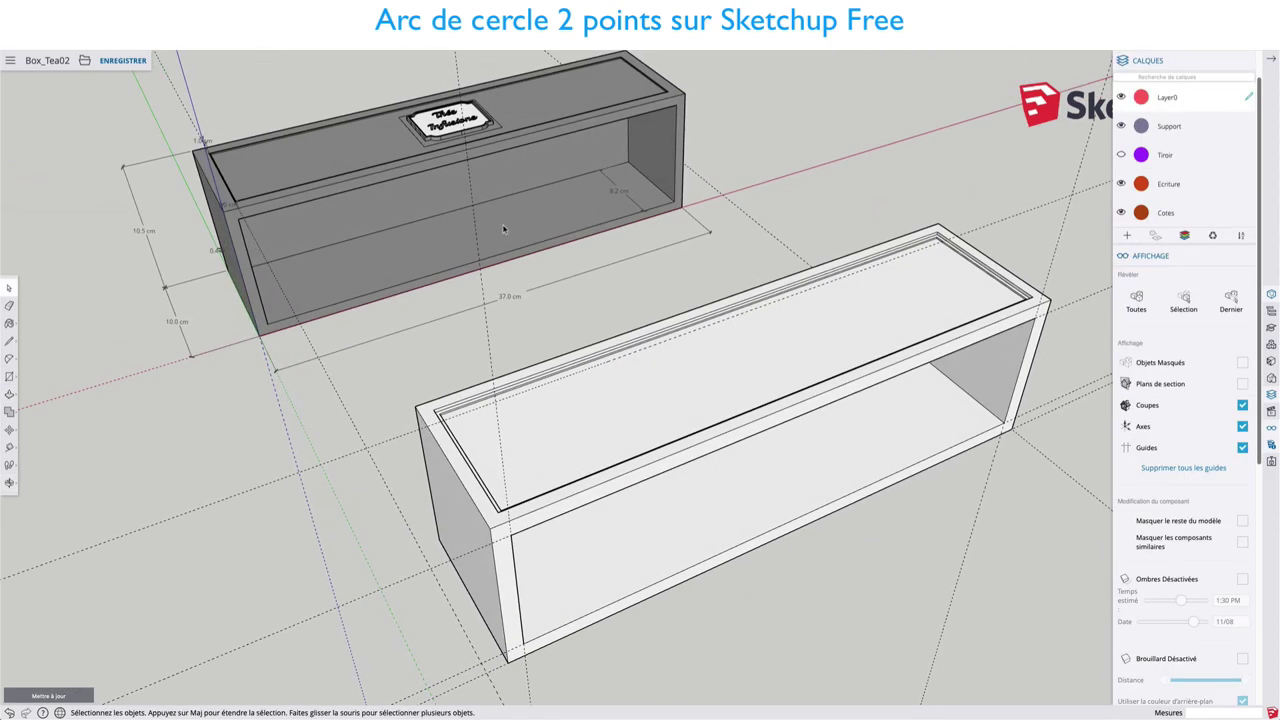
pyautogui.moveTo(462, 137)
pyautogui.mouseDown(button='middle')
pyautogui.moveTo(665, 305)
pyautogui.moveTo(663, 323)
pyautogui.moveTo(563, 286)
pyautogui.moveTo(634, 346)
pyautogui.moveTo(677, 349)
pyautogui.moveTo(617, 326)
pyautogui.moveTo(614, 434)
pyautogui.moveTo(653, 366)
pyautogui.mouseUp(button='middle')
pyautogui.scroll(-3, 617, 326)
pyautogui.scroll(-2, 617, 326)
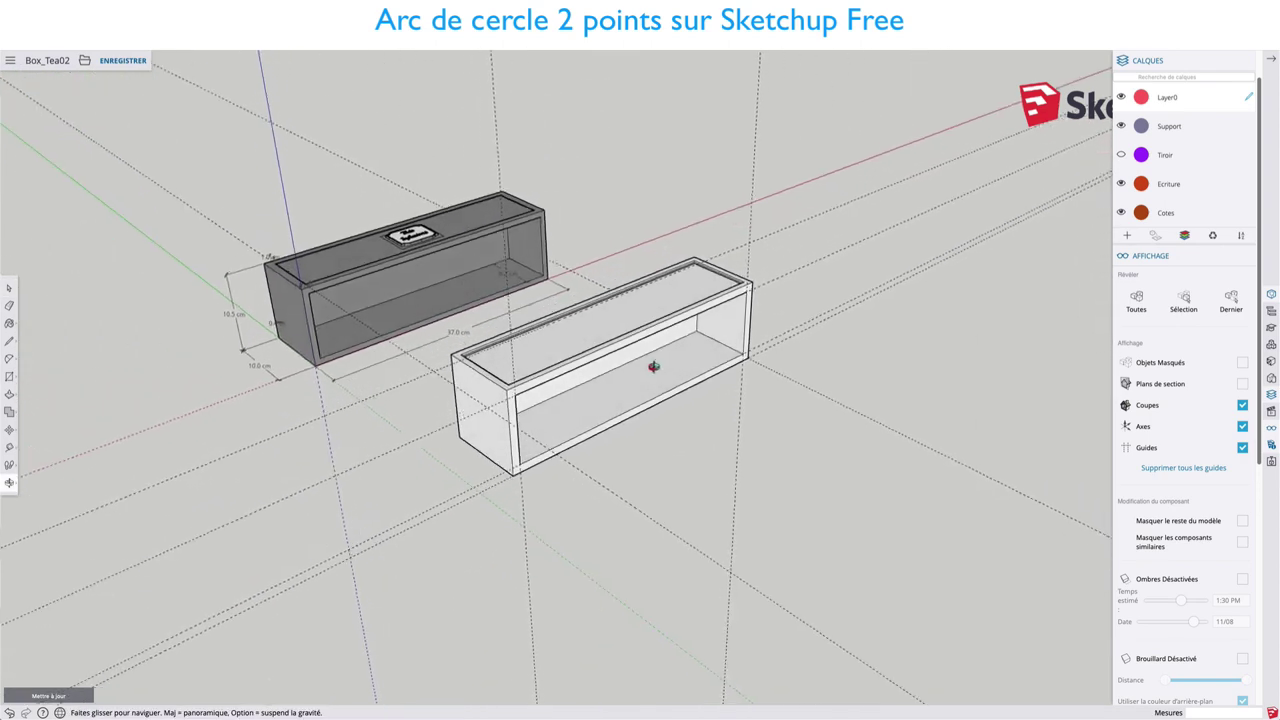
pyautogui.click(610, 340)
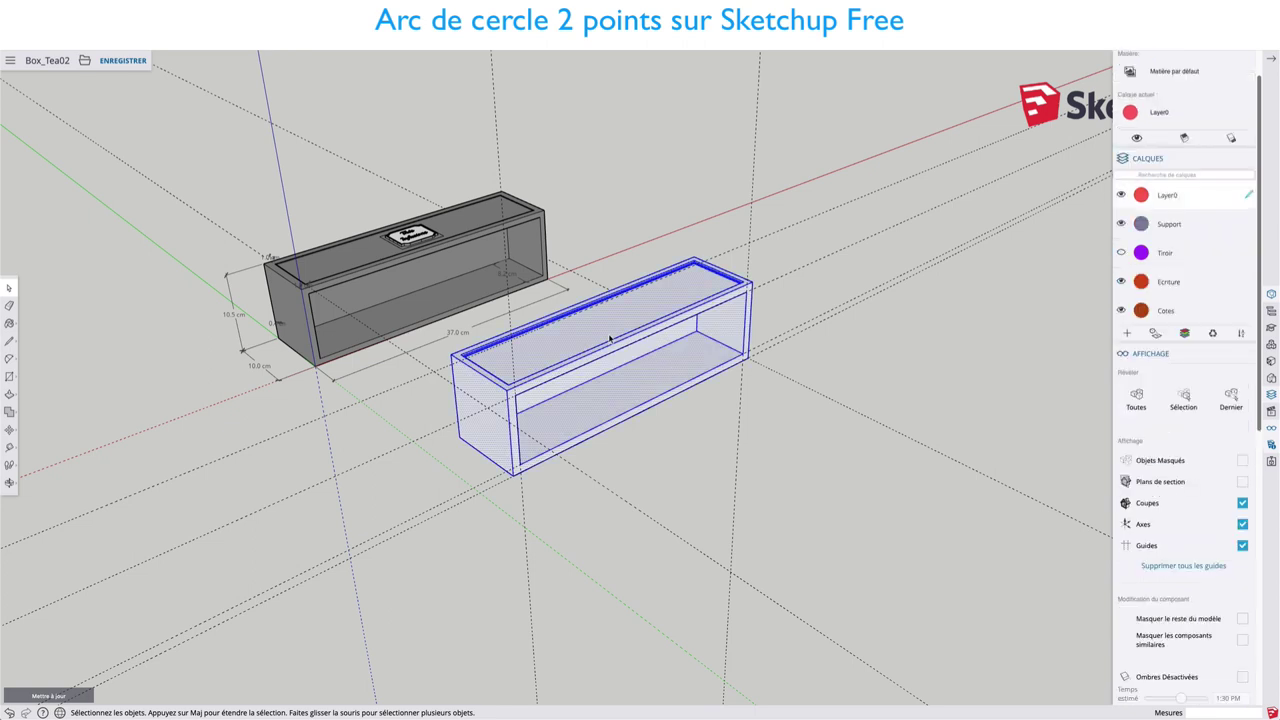
pyautogui.rightClick(610, 340)
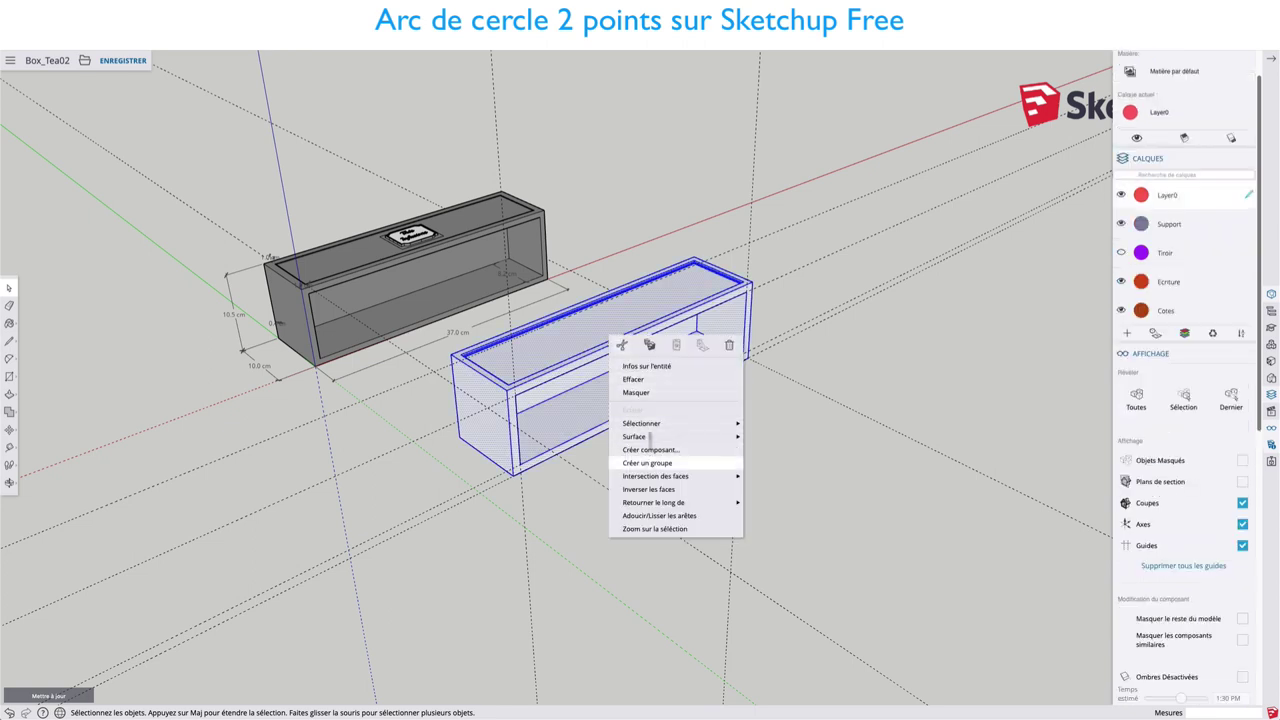
pyautogui.click(651, 441)
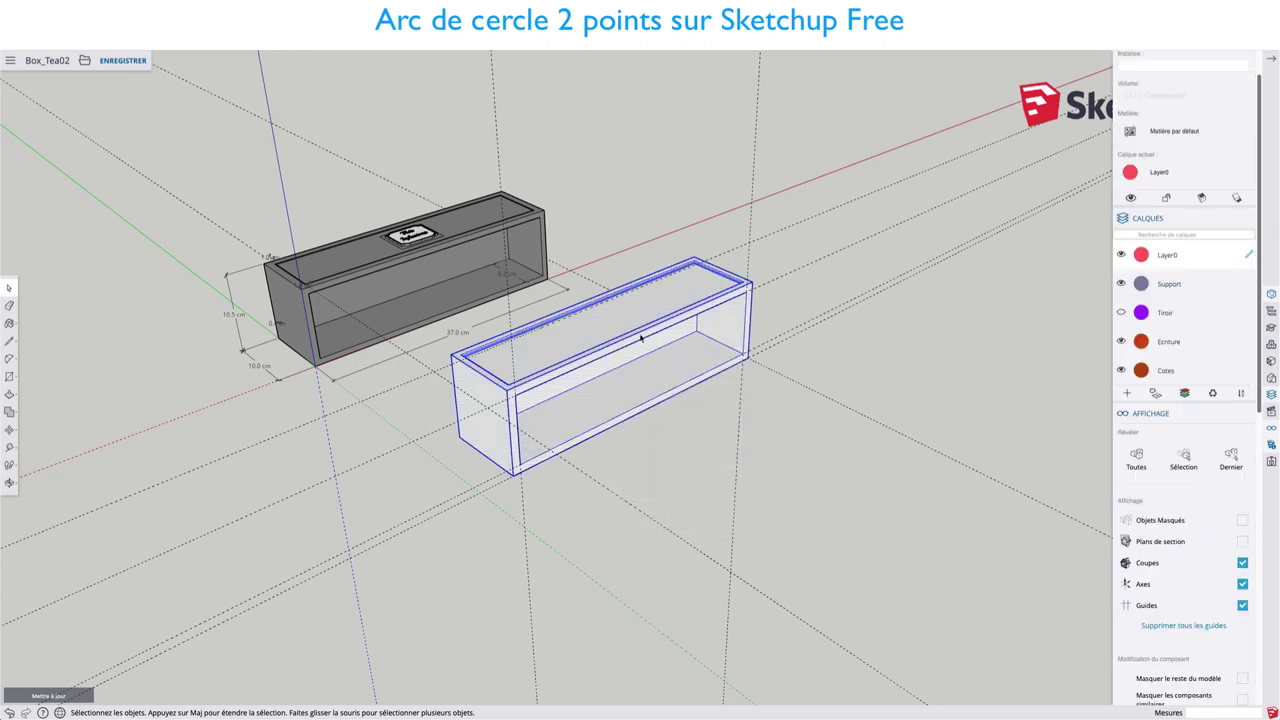
pyautogui.rightClick(638, 327)
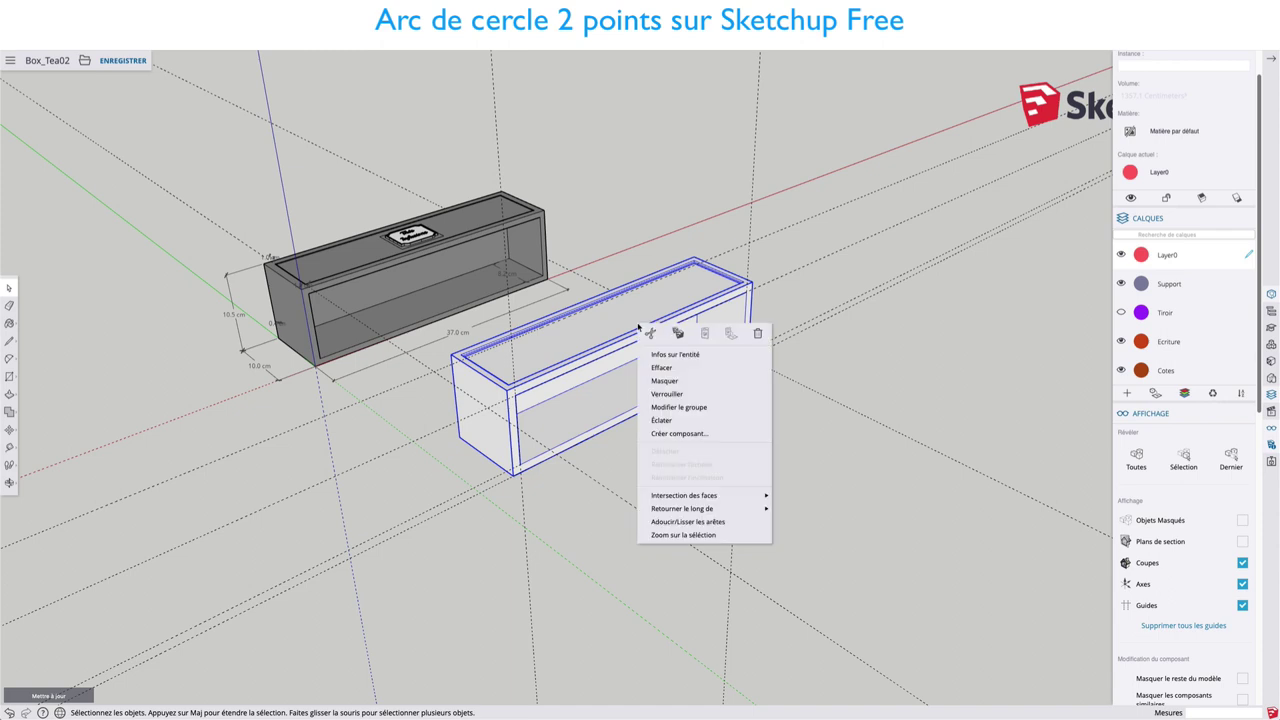
pyautogui.click(663, 381)
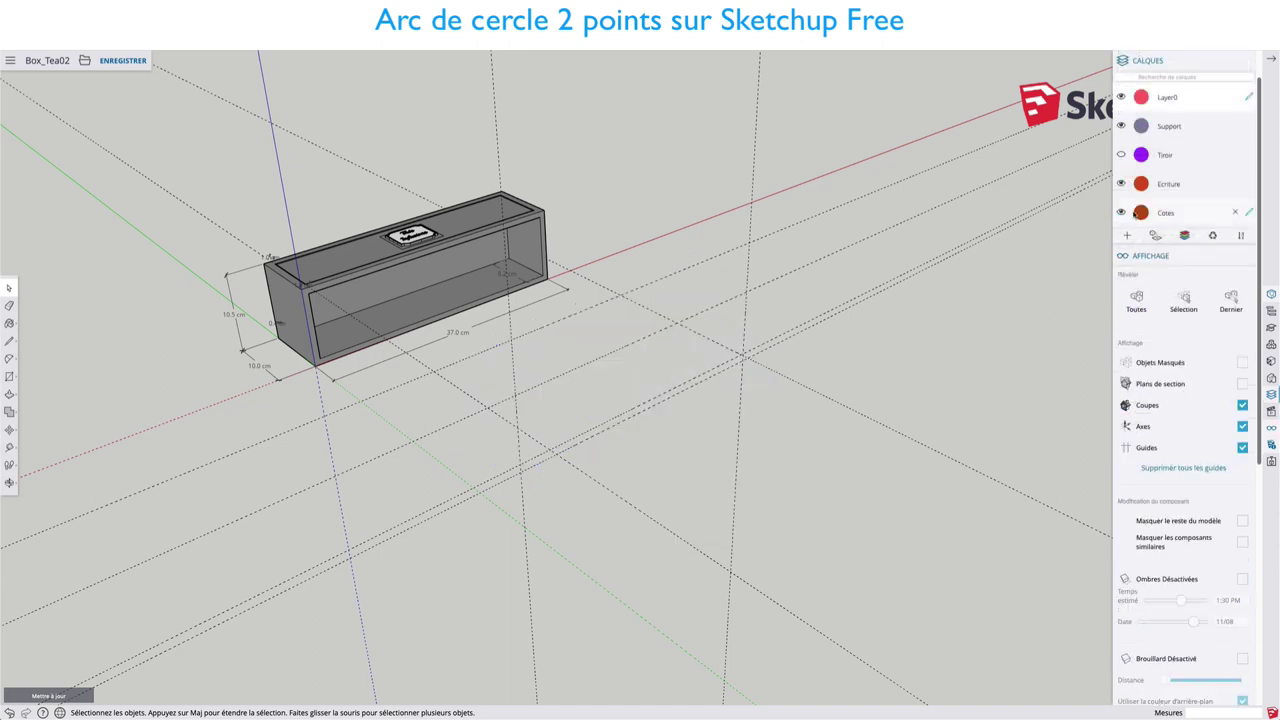
# Hide the Support layer and show the drawer on the Tiroir layer in Calques
pyautogui.click(1121, 126)
pyautogui.click(1121, 155)
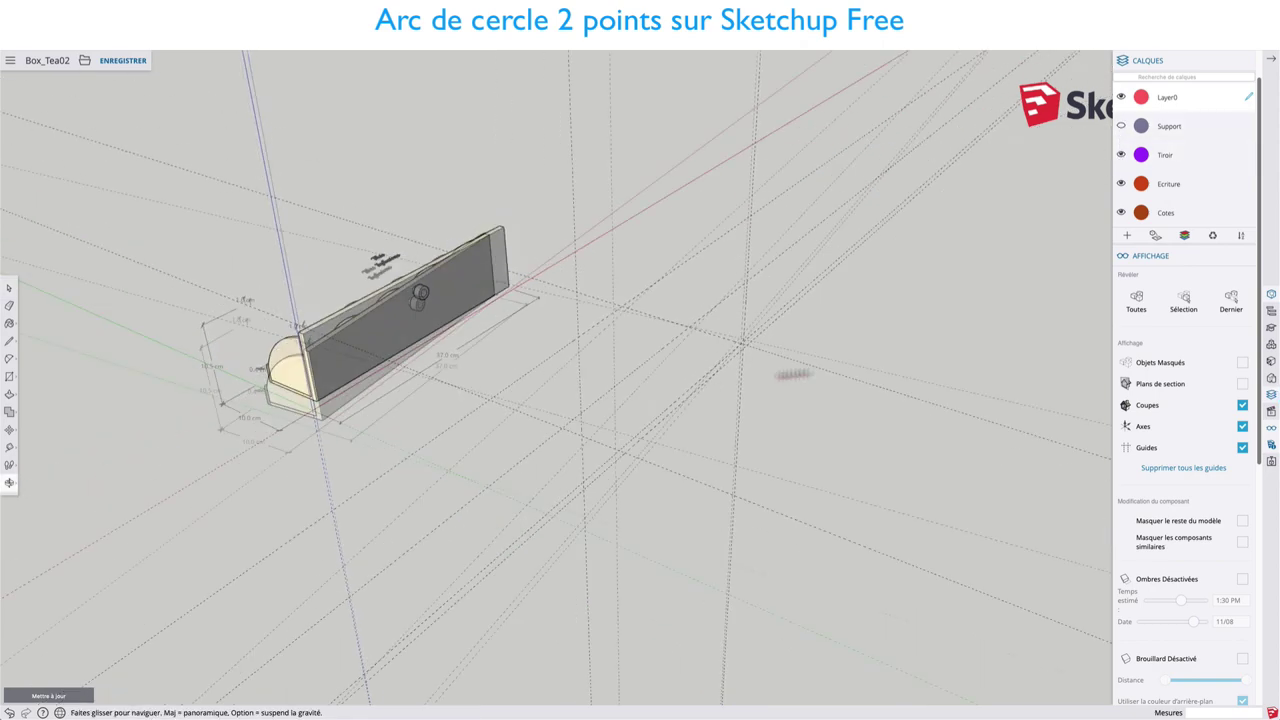
pyautogui.moveTo(786, 449)
pyautogui.mouseDown(button='middle')
pyautogui.moveTo(776, 325)
pyautogui.moveTo(829, 320)
pyautogui.moveTo(483, 343)
pyautogui.moveTo(460, 289)
pyautogui.moveTo(543, 386)
pyautogui.moveTo(441, 427)
pyautogui.moveTo(563, 350)
pyautogui.moveTo(674, 306)
pyautogui.moveTo(617, 363)
pyautogui.moveTo(791, 351)
pyautogui.moveTo(476, 395)
pyautogui.mouseUp(button='middle')
pyautogui.scroll(2, 476, 395)
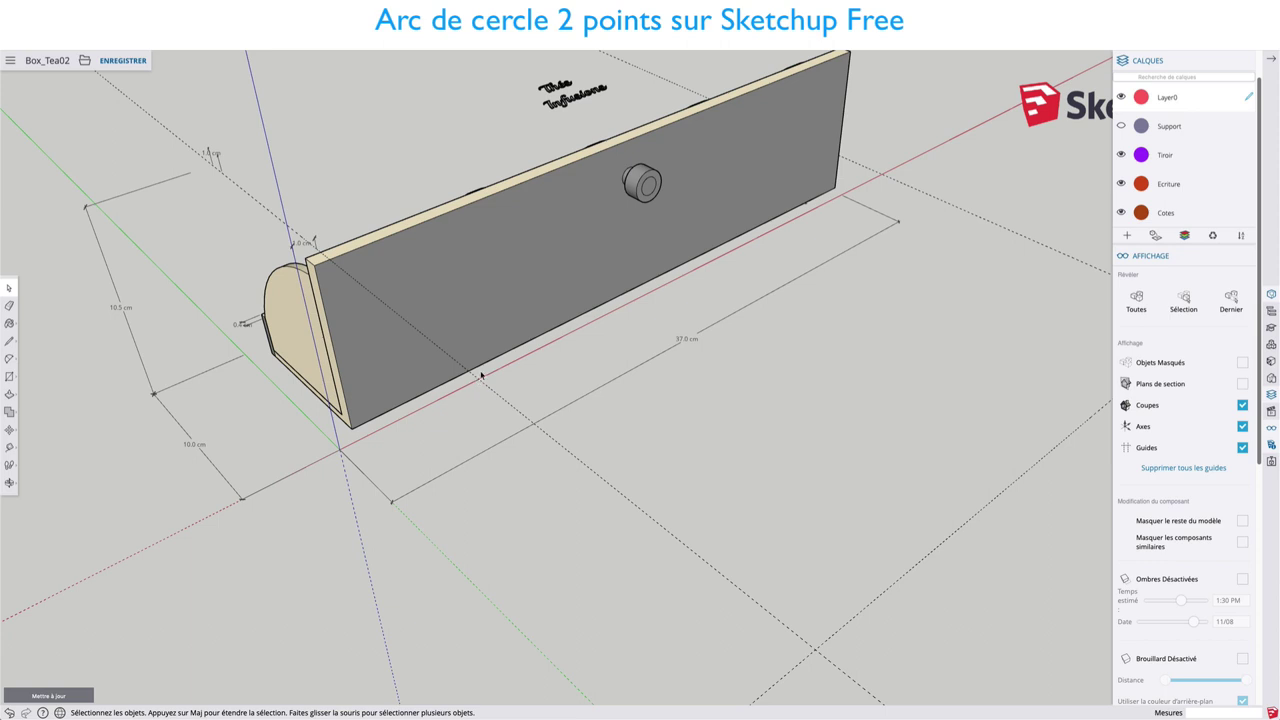
# Dimension the drawer's bottom edge, placing a 35.4 cm length dimension beside it
pyautogui.click(10, 448)
pyautogui.click(48, 423)
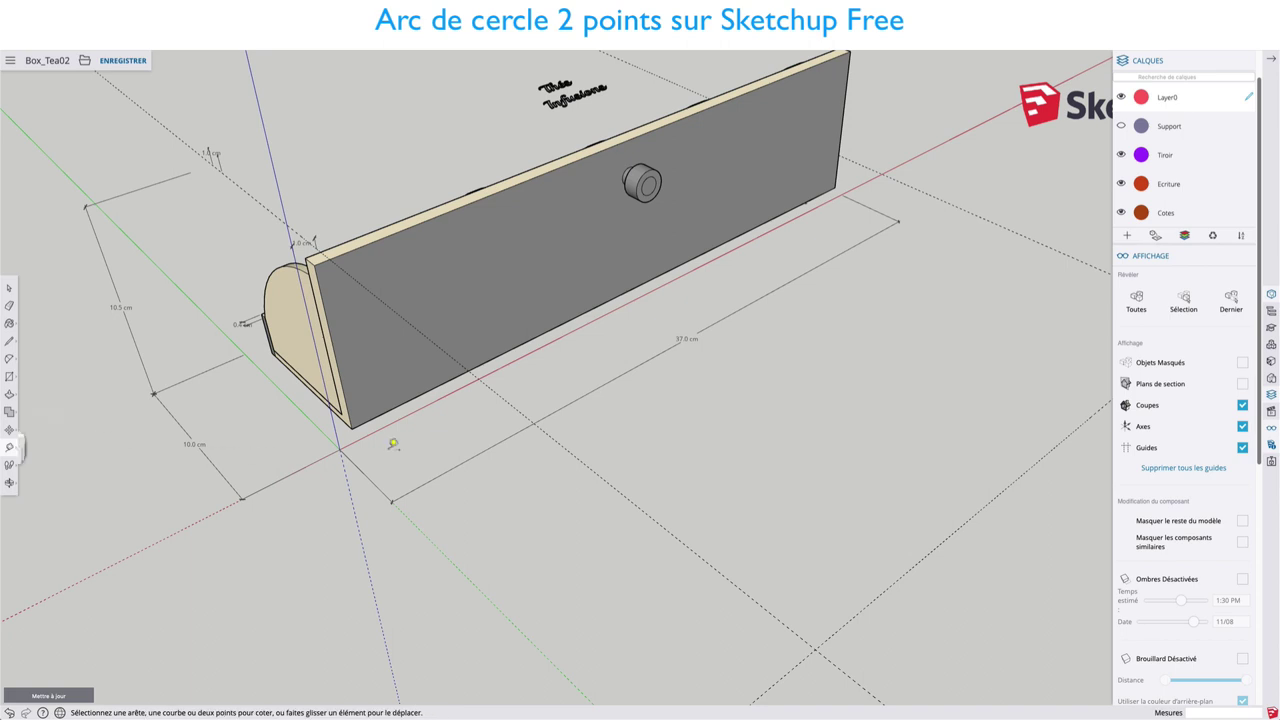
pyautogui.click(353, 428)
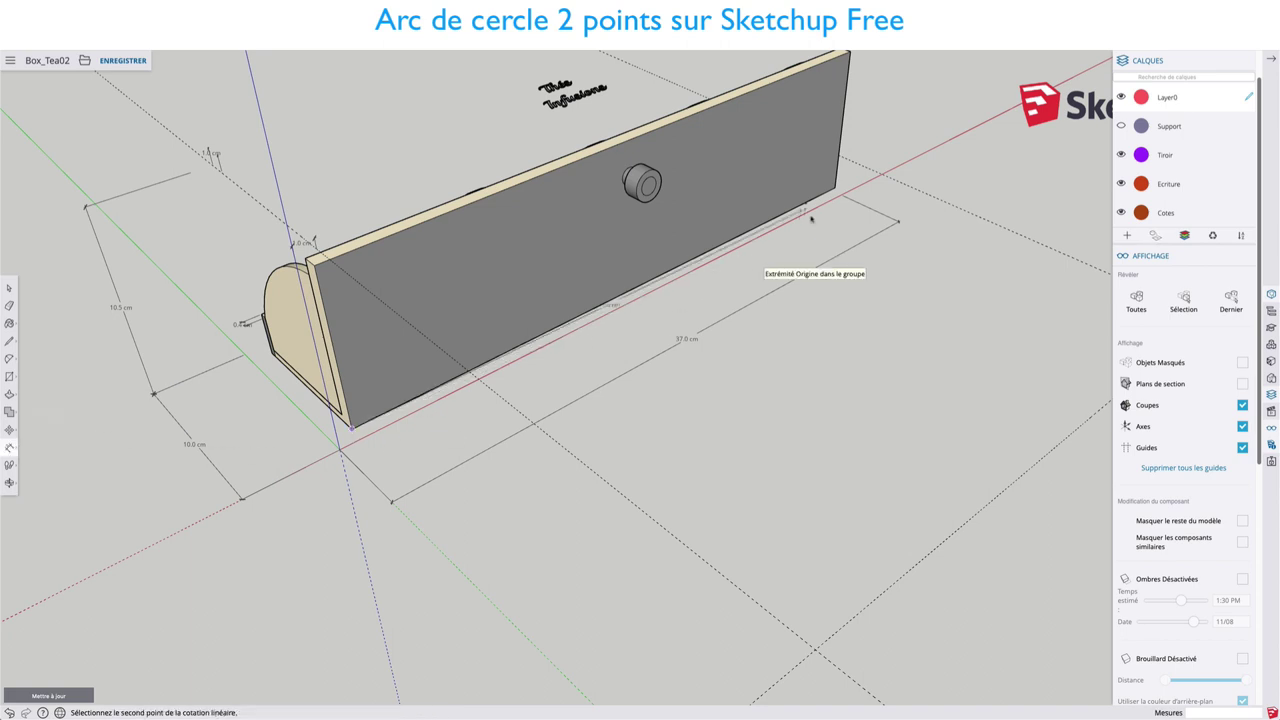
pyautogui.click(836, 188)
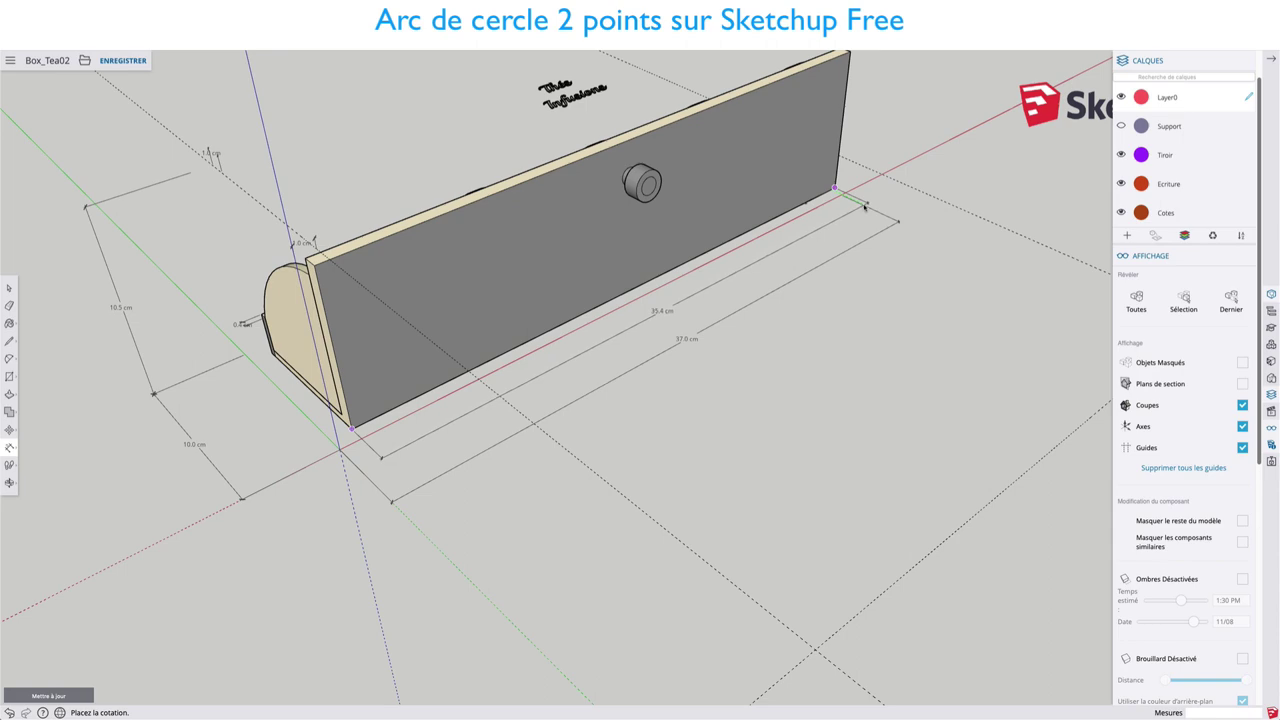
pyautogui.click(900, 240)
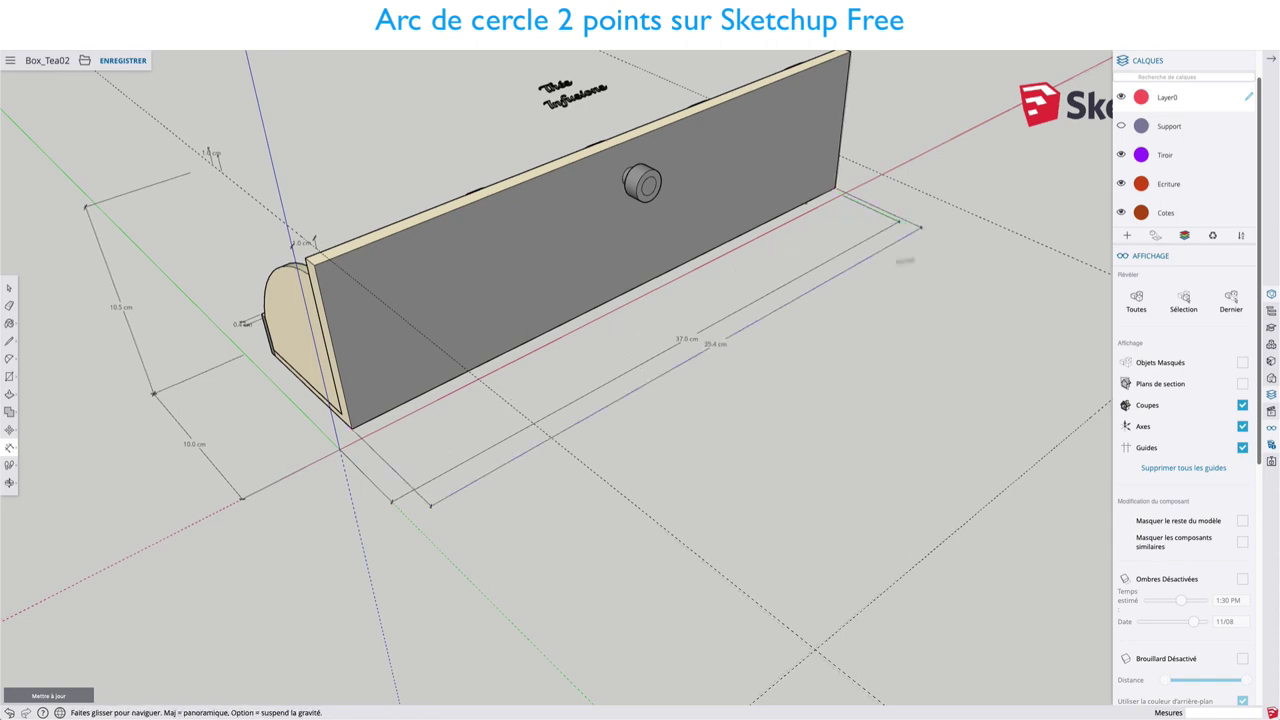
pyautogui.moveTo(900, 240)
pyautogui.mouseDown(button='middle')
pyautogui.moveTo(563, 263)
pyautogui.moveTo(849, 251)
pyautogui.moveTo(494, 351)
pyautogui.moveTo(628, 346)
pyautogui.moveTo(660, 379)
pyautogui.mouseUp(button='middle')
# Open the drawer group and select its end side panel
pyautogui.press('space')
pyautogui.doubleClick(543, 403)
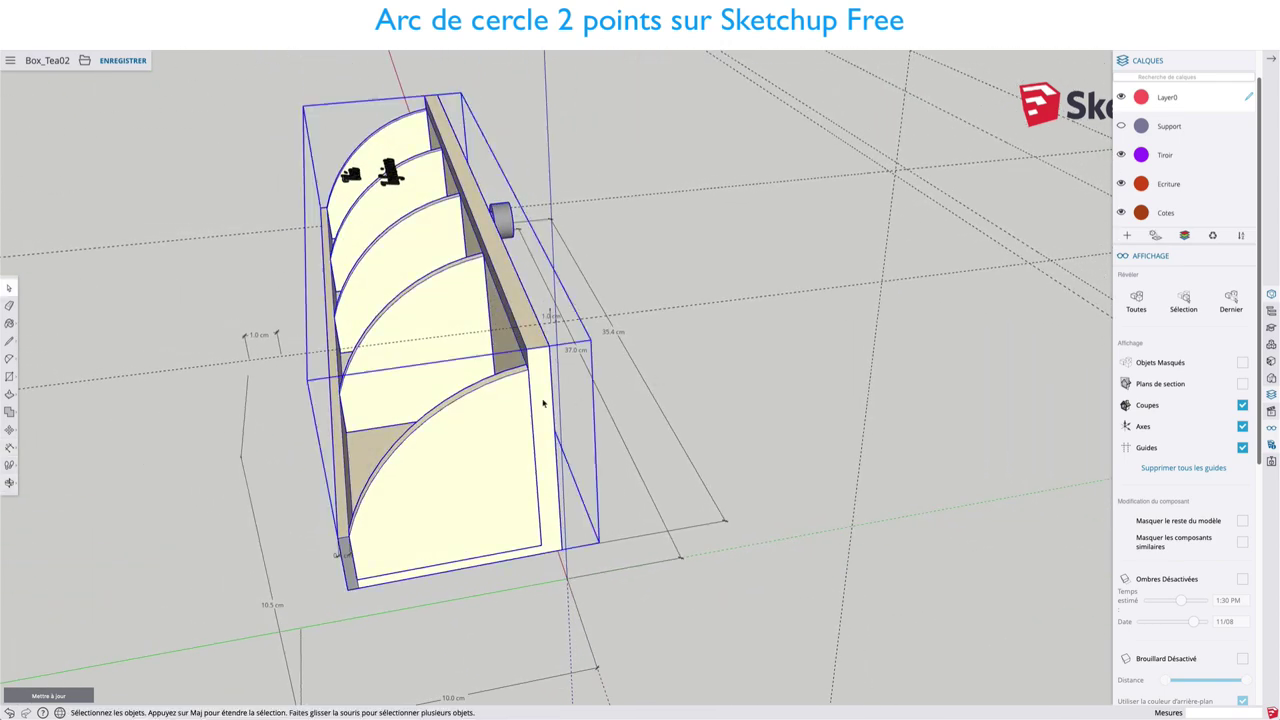
pyautogui.click(543, 403)
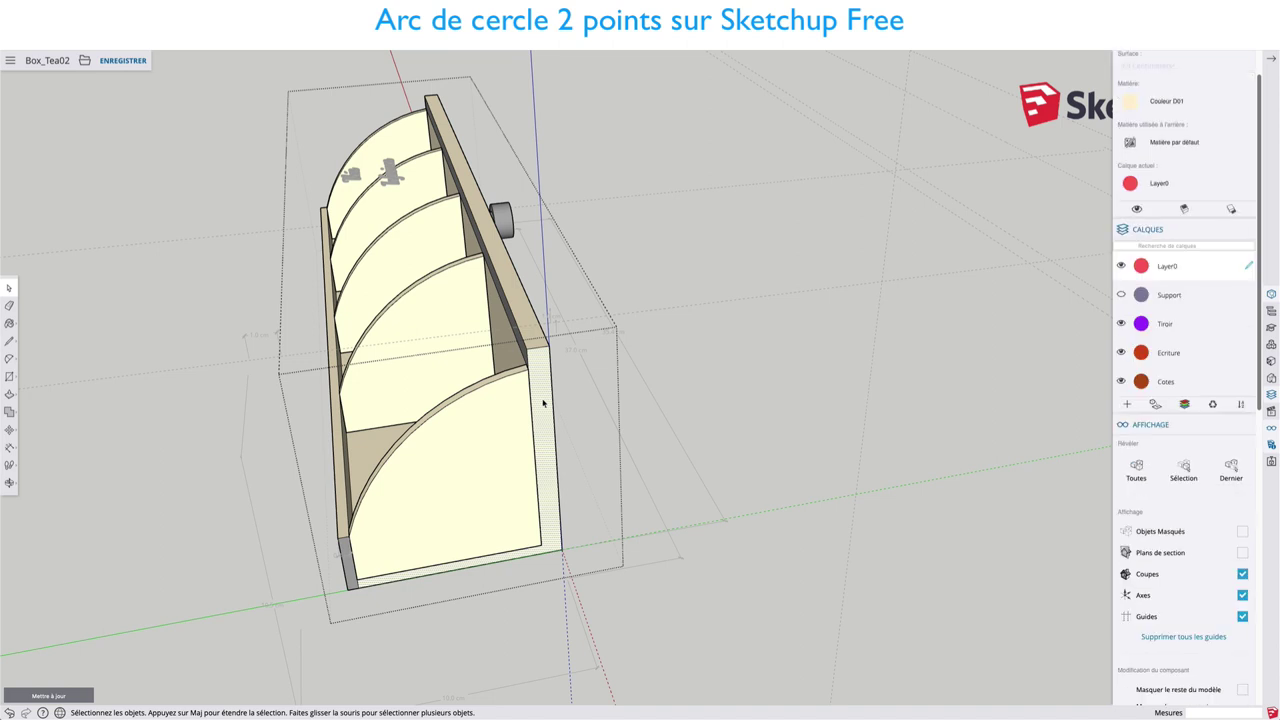
pyautogui.press('m')
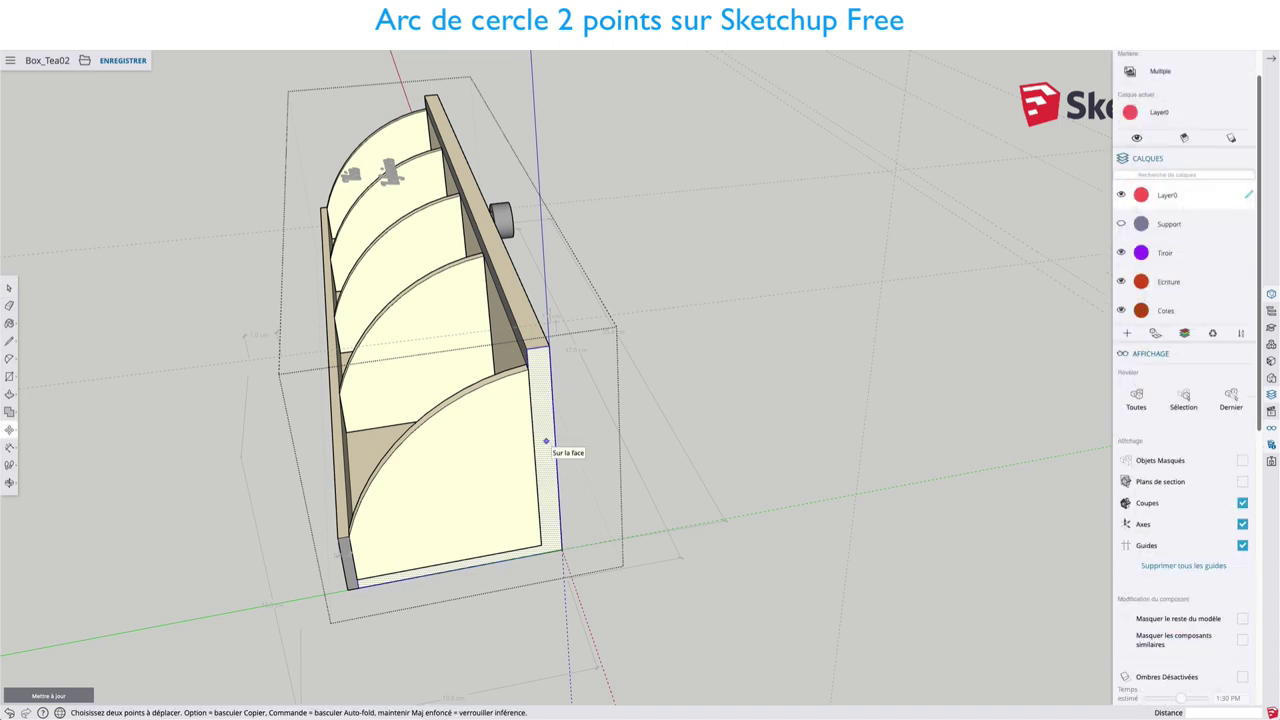
pyautogui.press('space')
# Copy the side panel's thin L-profile face and drop the copy beside the drawer
pyautogui.click(546, 439)
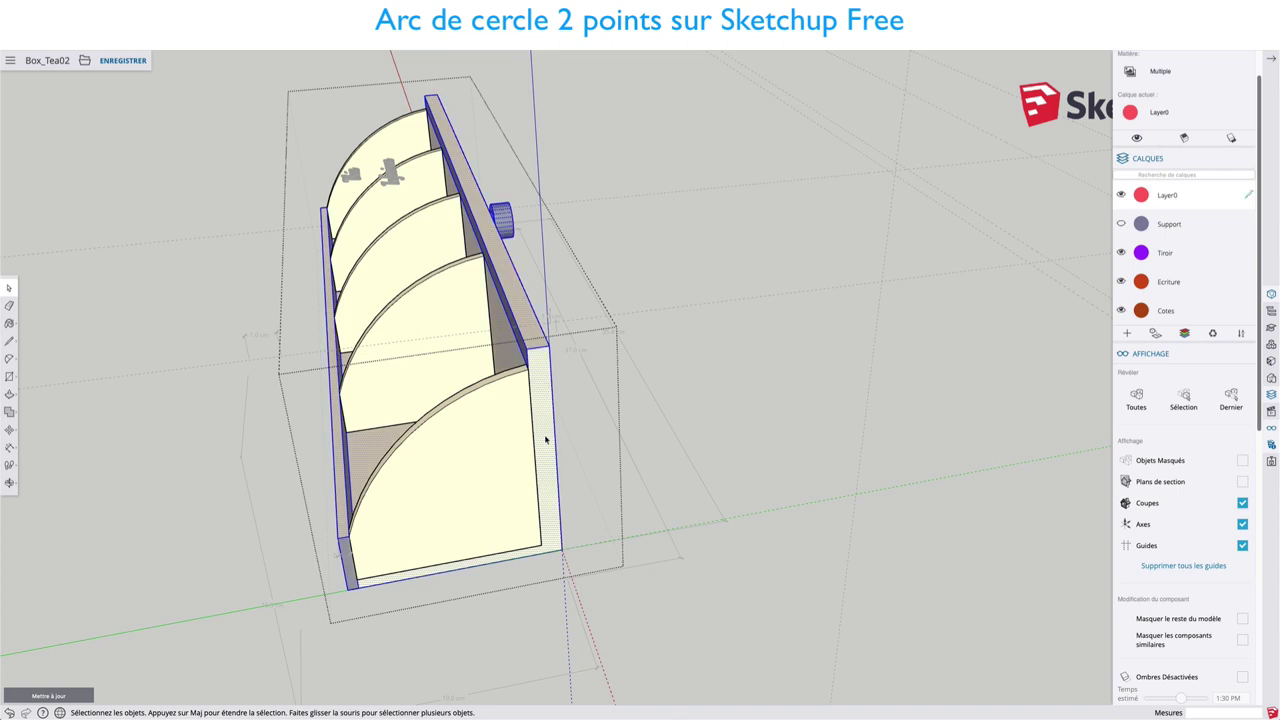
pyautogui.doubleClick(546, 439)
pyautogui.click(544, 392)
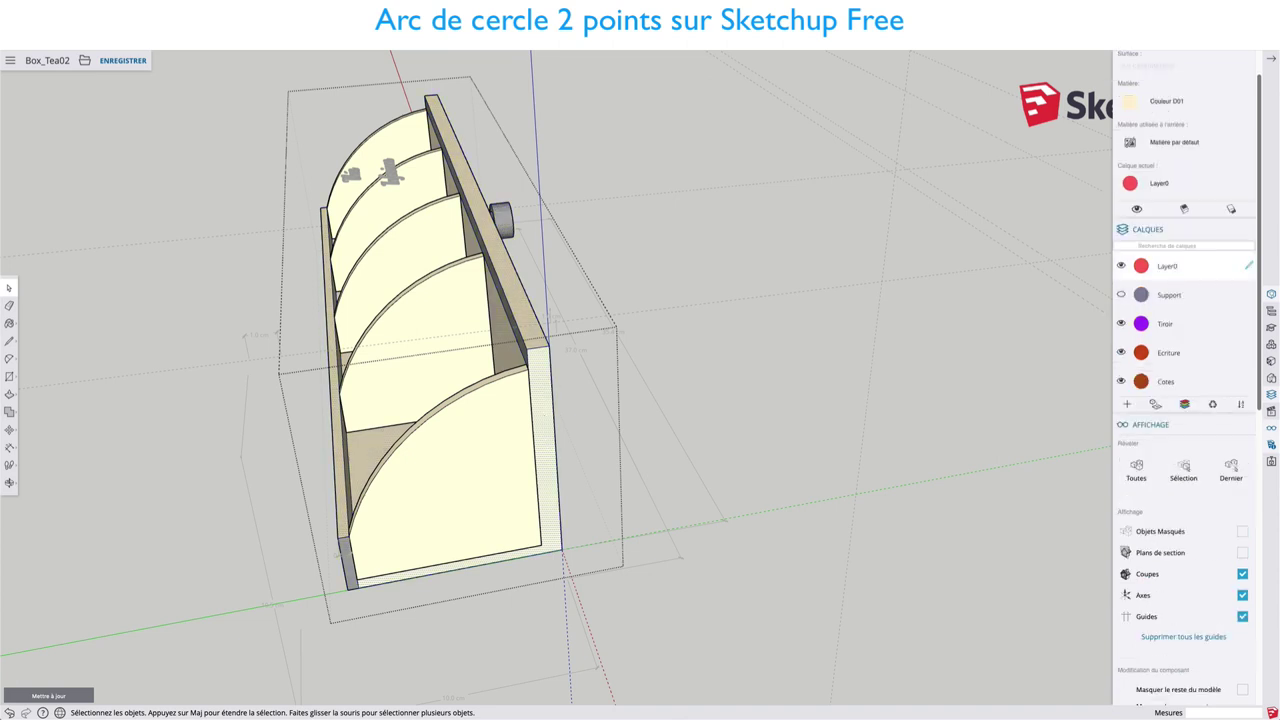
pyautogui.press('t')
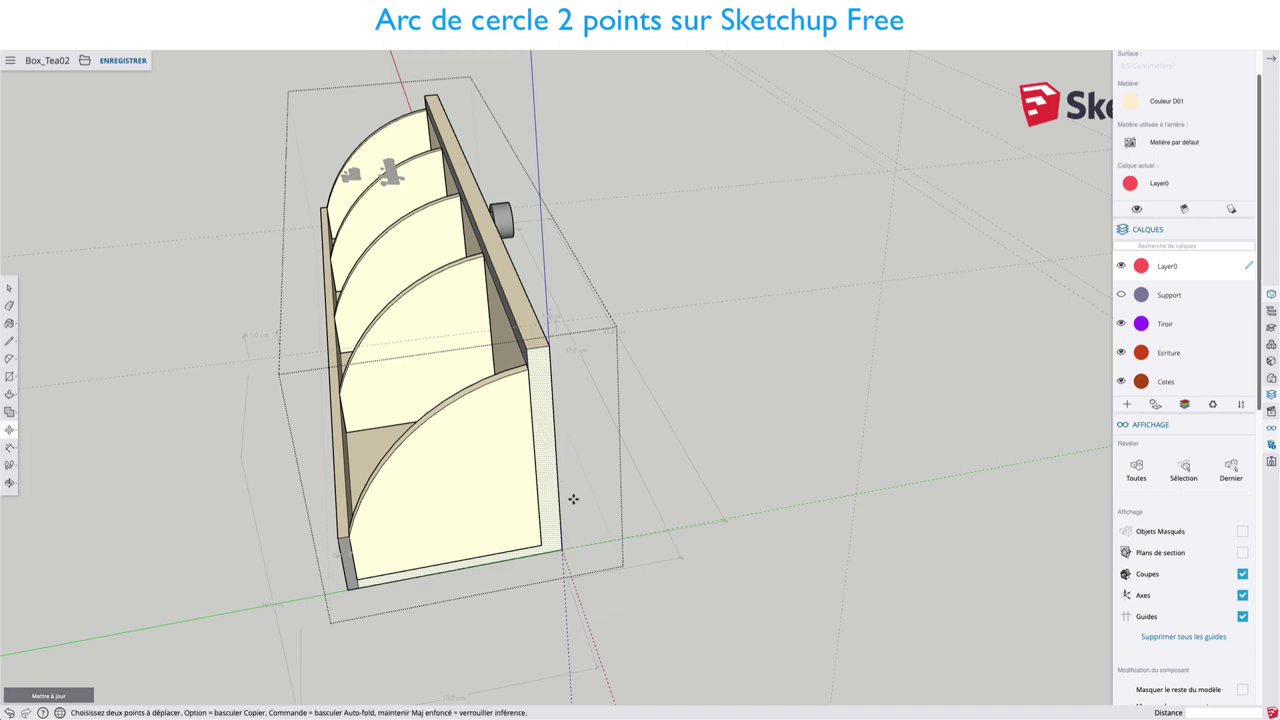
pyautogui.click(562, 546)
pyautogui.press('alt')
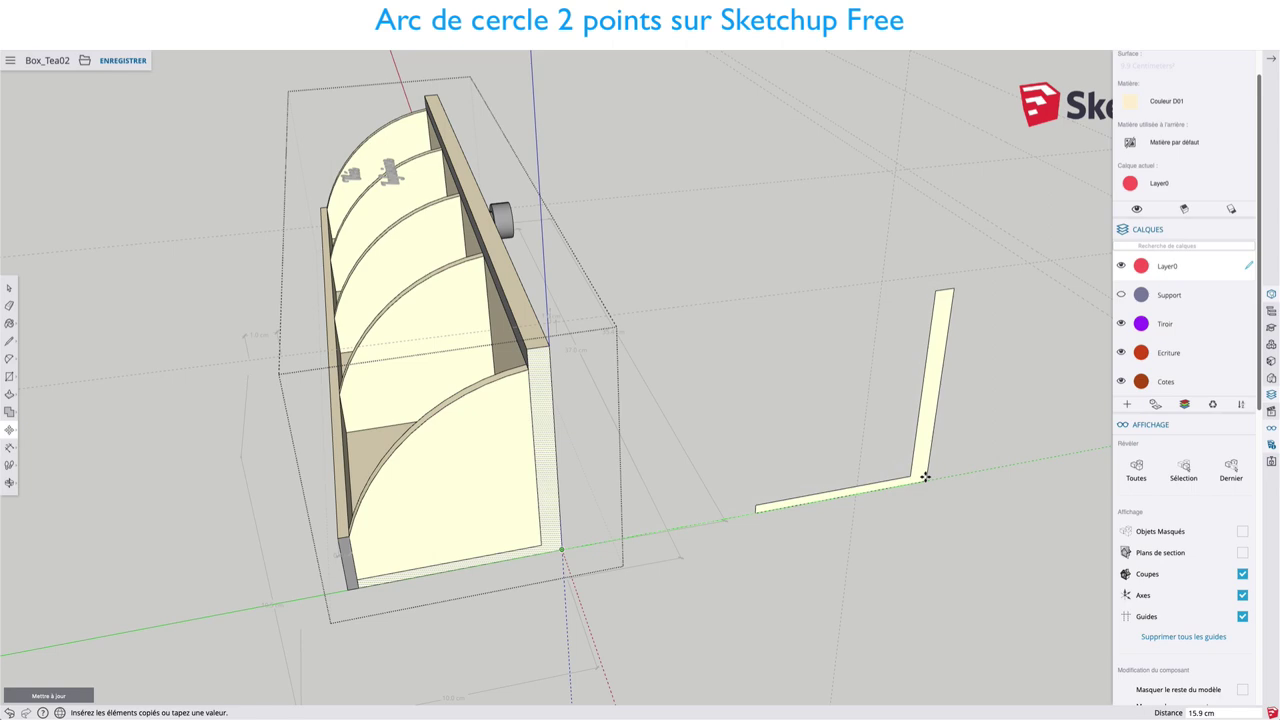
pyautogui.click(924, 477)
pyautogui.moveTo(748, 468)
pyautogui.mouseDown(button='middle')
pyautogui.moveTo(749, 431)
pyautogui.moveTo(471, 466)
pyautogui.mouseUp(button='middle')
pyautogui.scroll(-2, 559, 447)
# Extrude the L-profile along the drawer's length into a long L-shaped channel
pyautogui.moveTo(559, 447); pyautogui.dragTo(466, 423, button='middle')
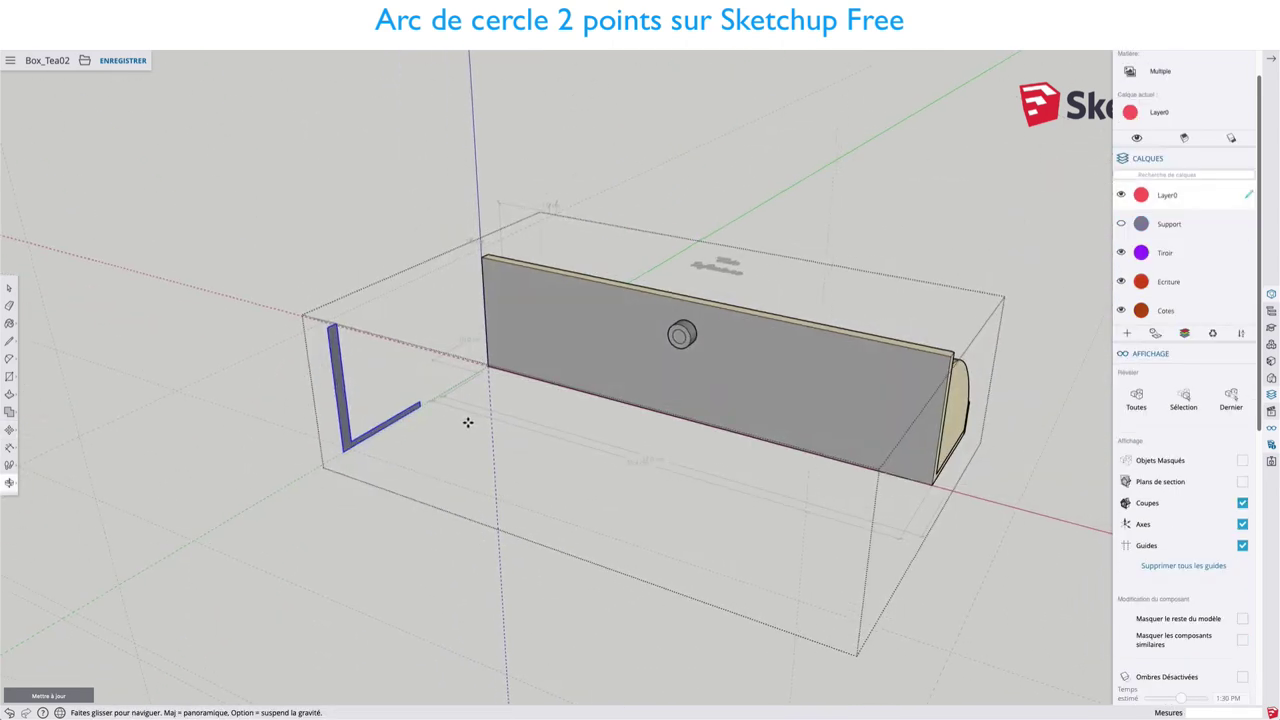
pyautogui.press('p')
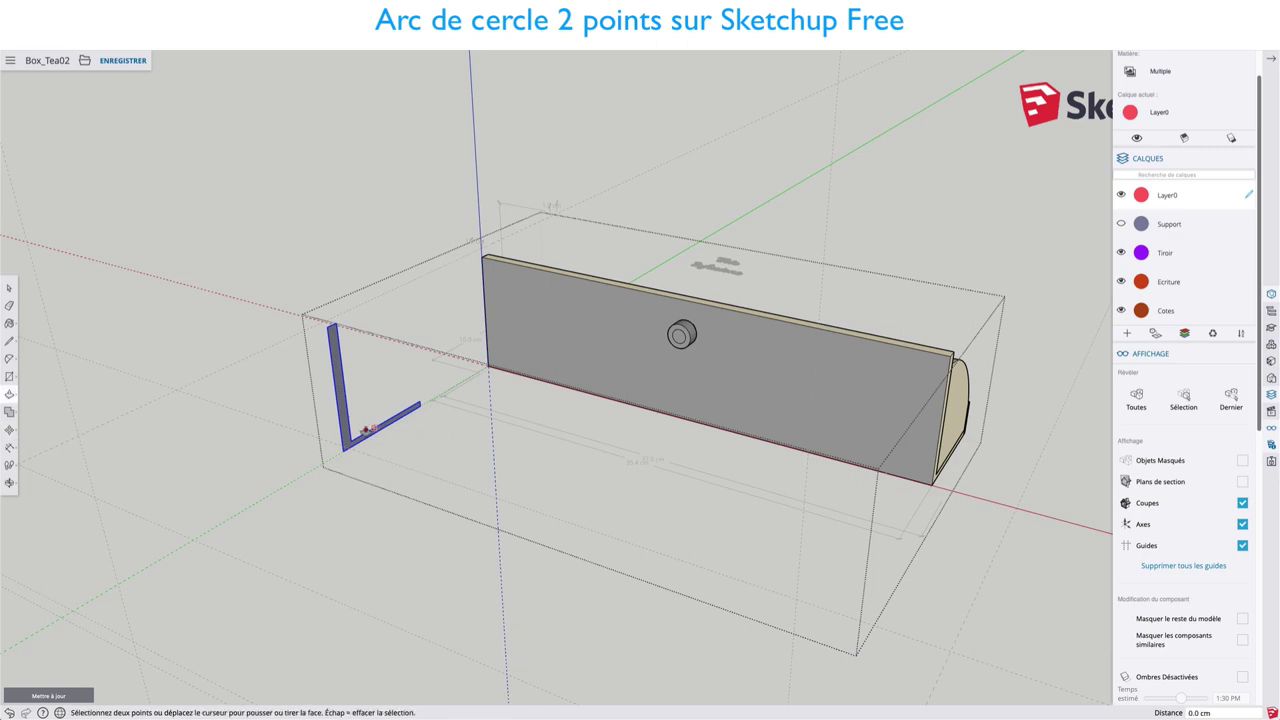
pyautogui.click(348, 428)
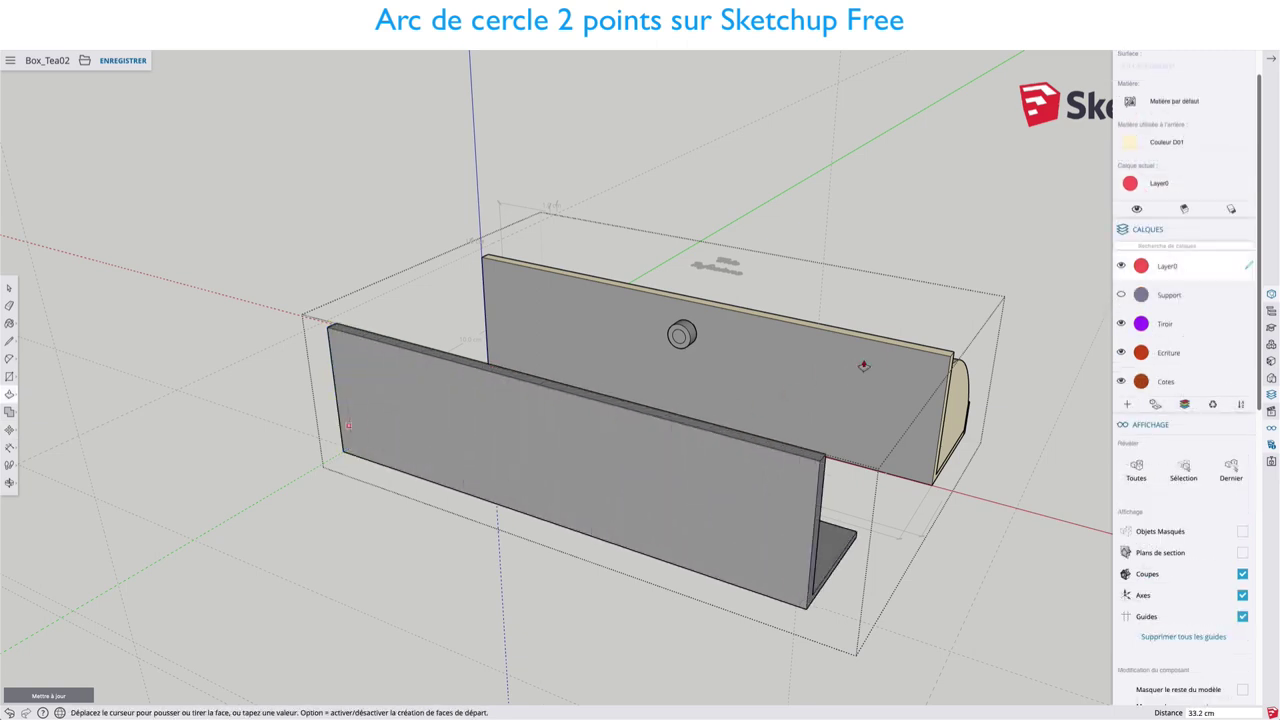
pyautogui.click(940, 362)
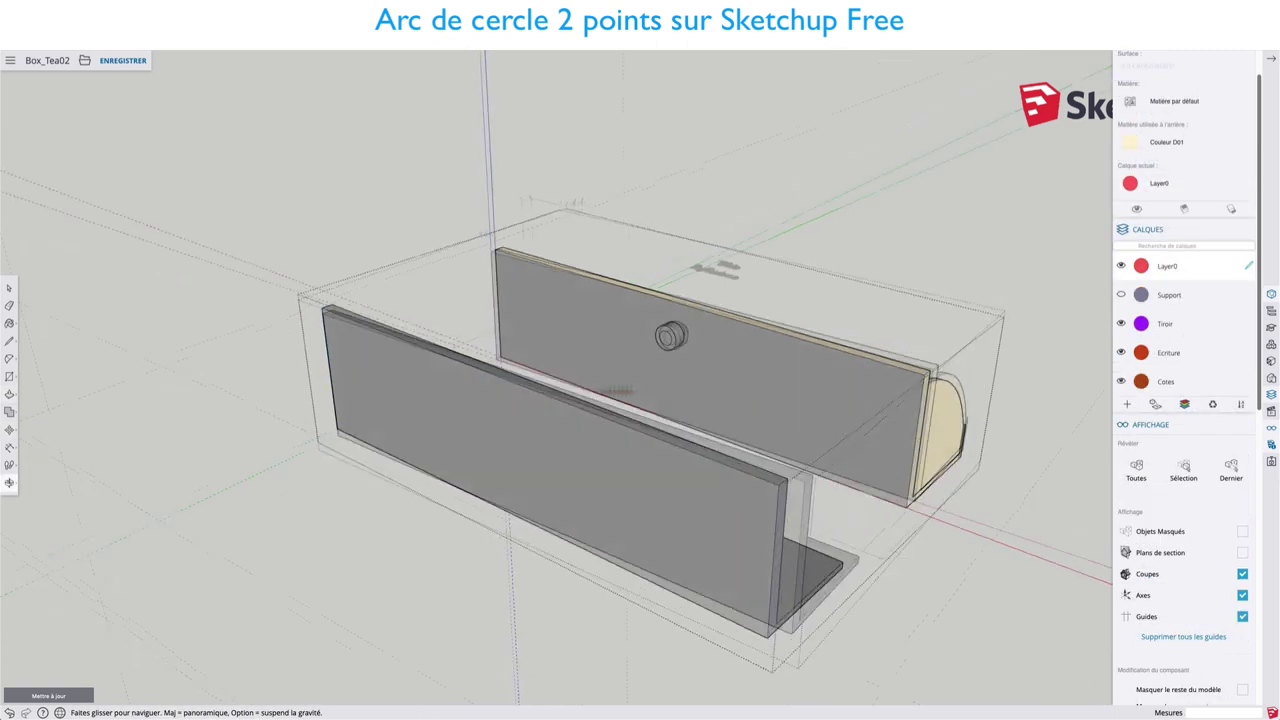
pyautogui.moveTo(940, 362)
pyautogui.mouseDown(button='middle')
pyautogui.moveTo(604, 388)
pyautogui.moveTo(491, 365)
pyautogui.moveTo(509, 400)
pyautogui.mouseUp(button='middle')
pyautogui.press('p')
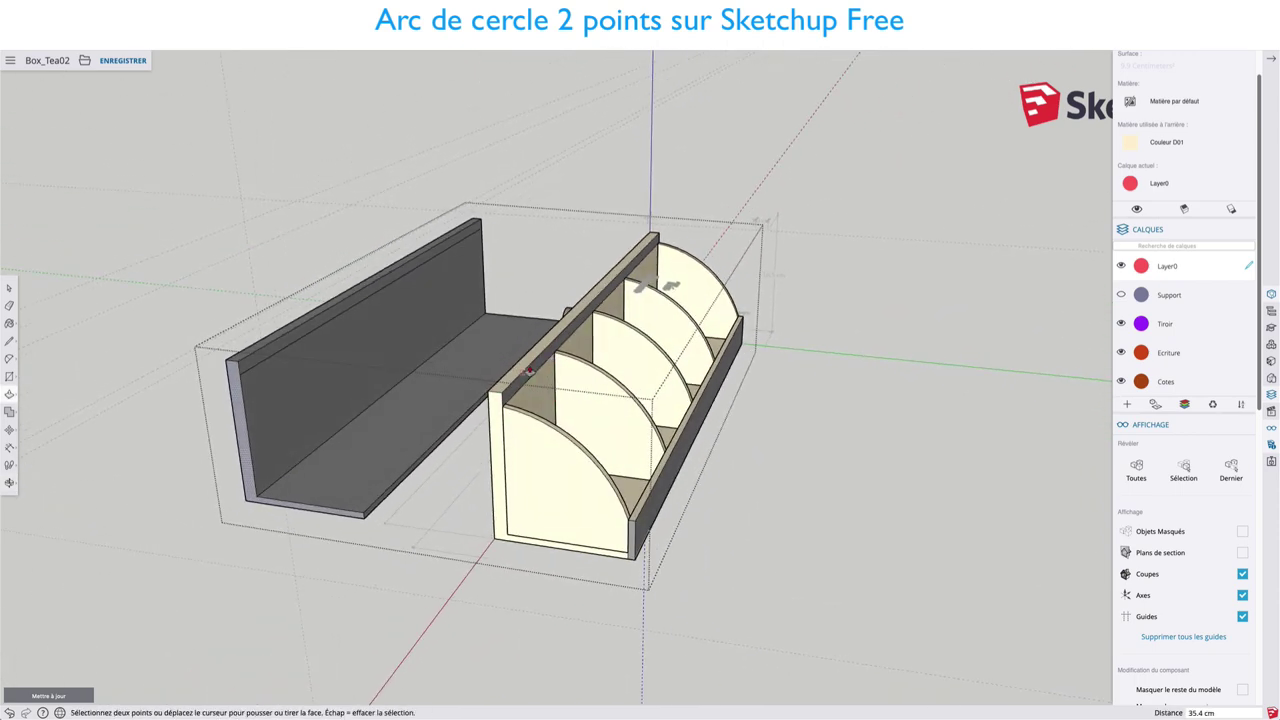
pyautogui.scroll(3, 509, 400)
pyautogui.press('t')
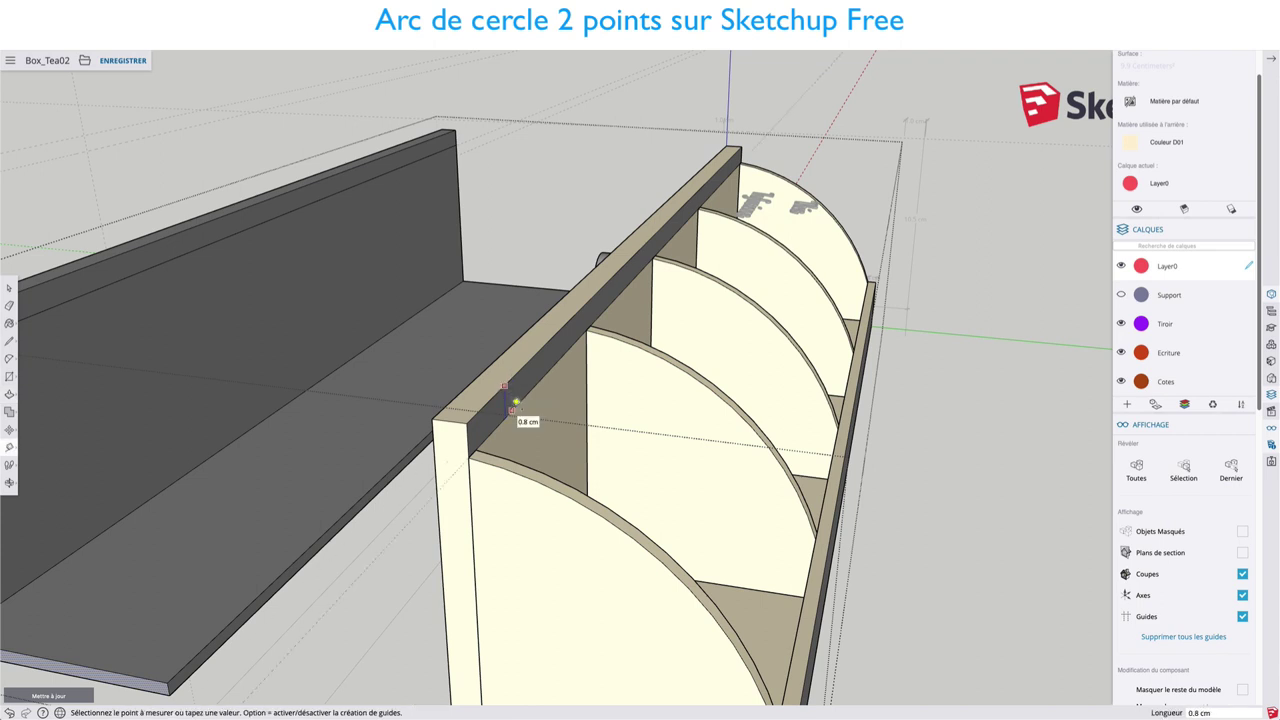
pyautogui.press('space')
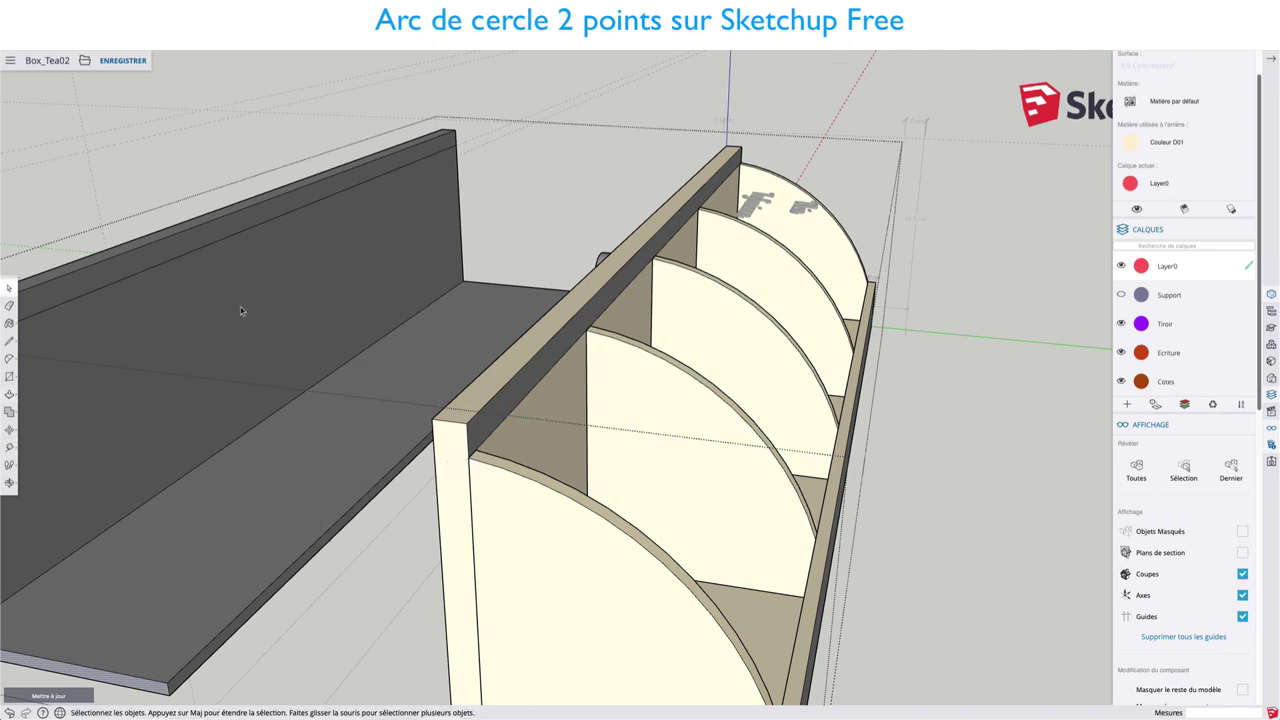
pyautogui.scroll(-3, 240, 311)
pyautogui.moveTo(172, 331); pyautogui.dragTo(349, 327, button='middle')
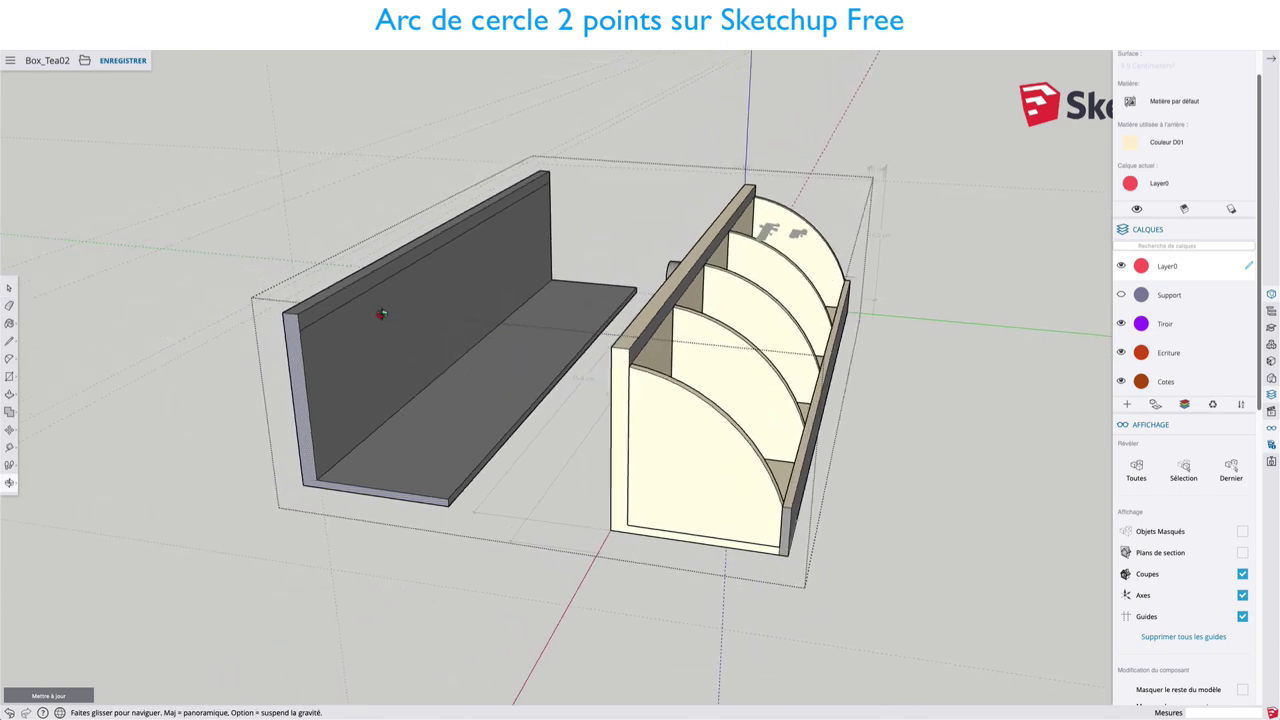
pyautogui.scroll(2, 324, 332)
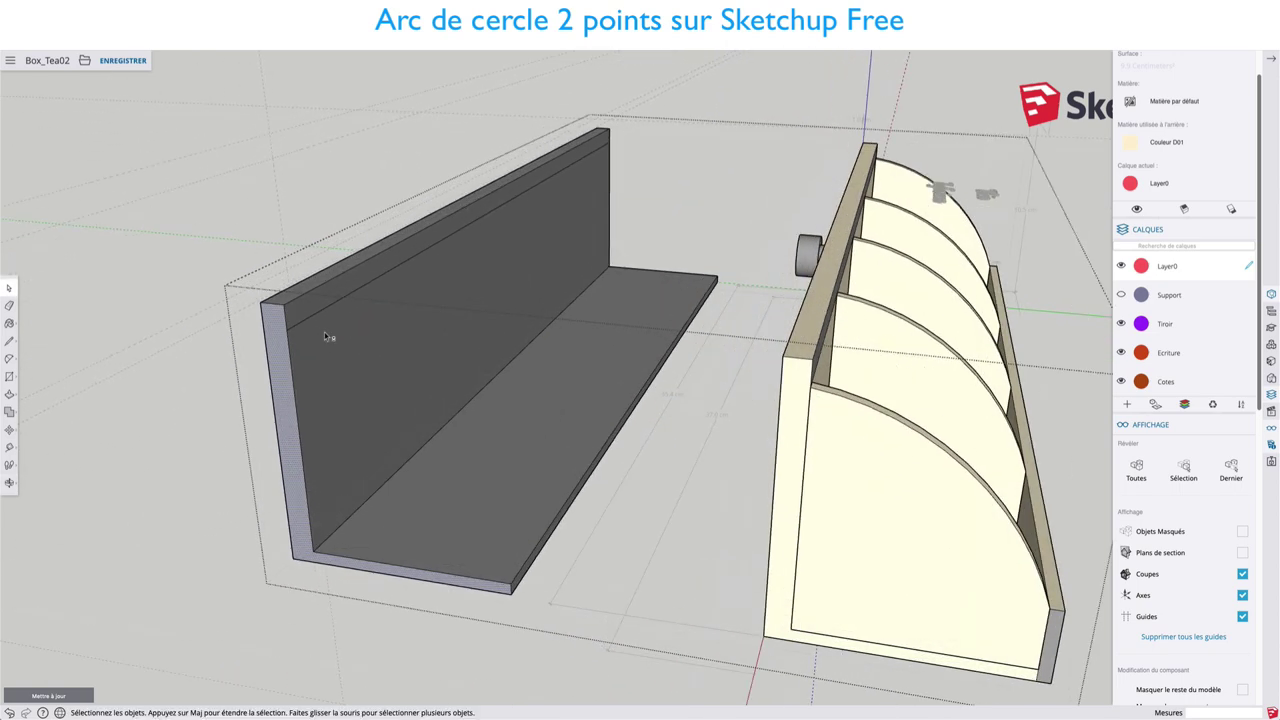
# Make the whole L-shaped channel a group with Créer un groupe
pyautogui.tripleClick(367, 386)
pyautogui.rightClick(367, 386)
pyautogui.click(401, 510)
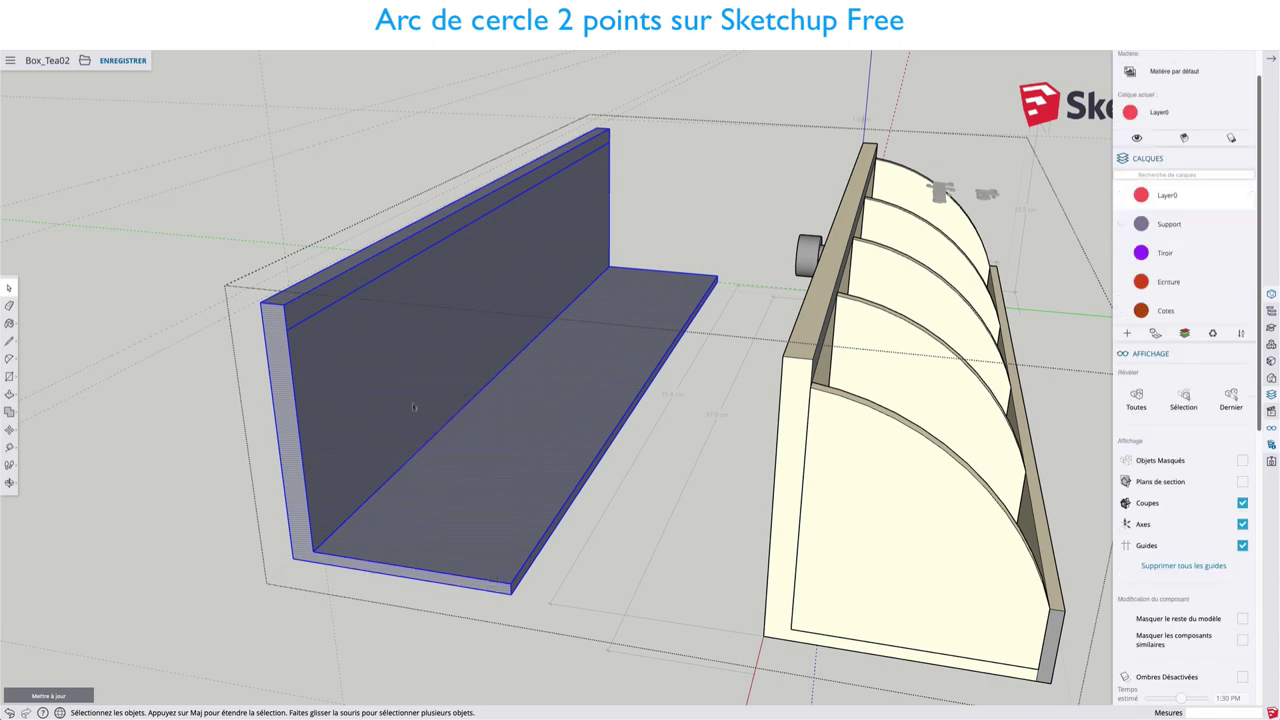
pyautogui.click(385, 273)
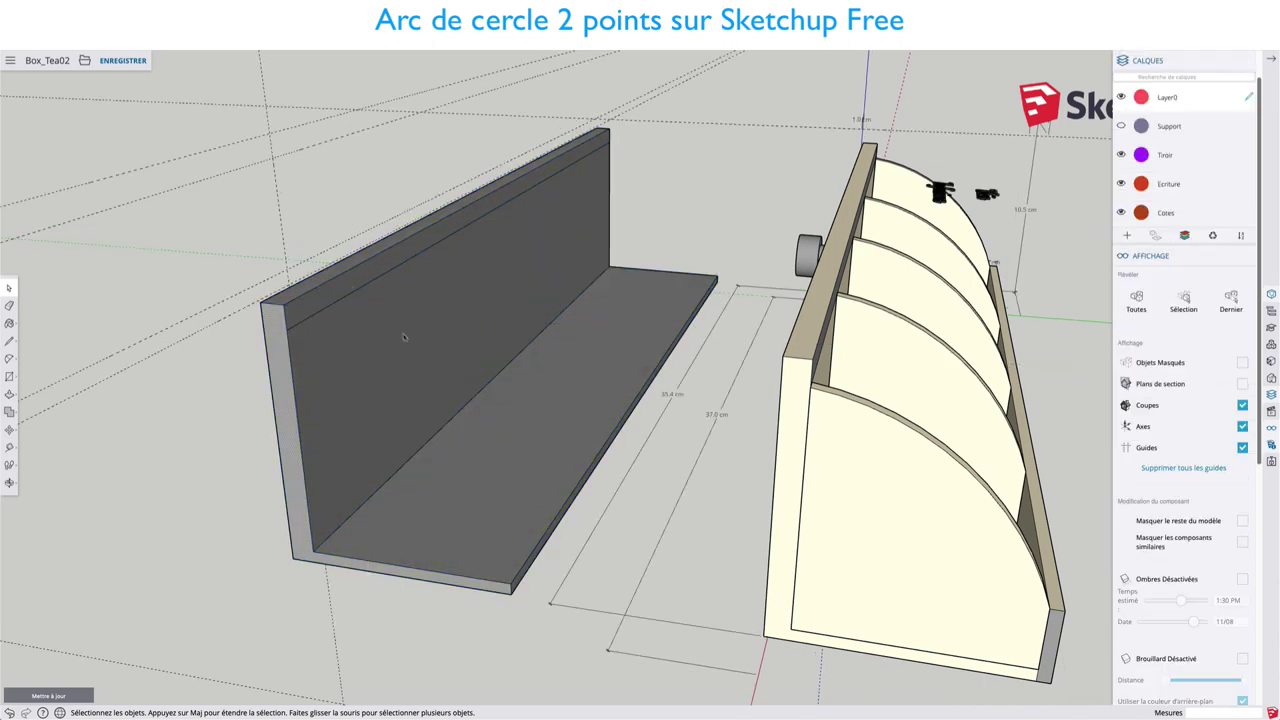
pyautogui.moveTo(832, 389); pyautogui.dragTo(840, 420)
pyautogui.press('space')
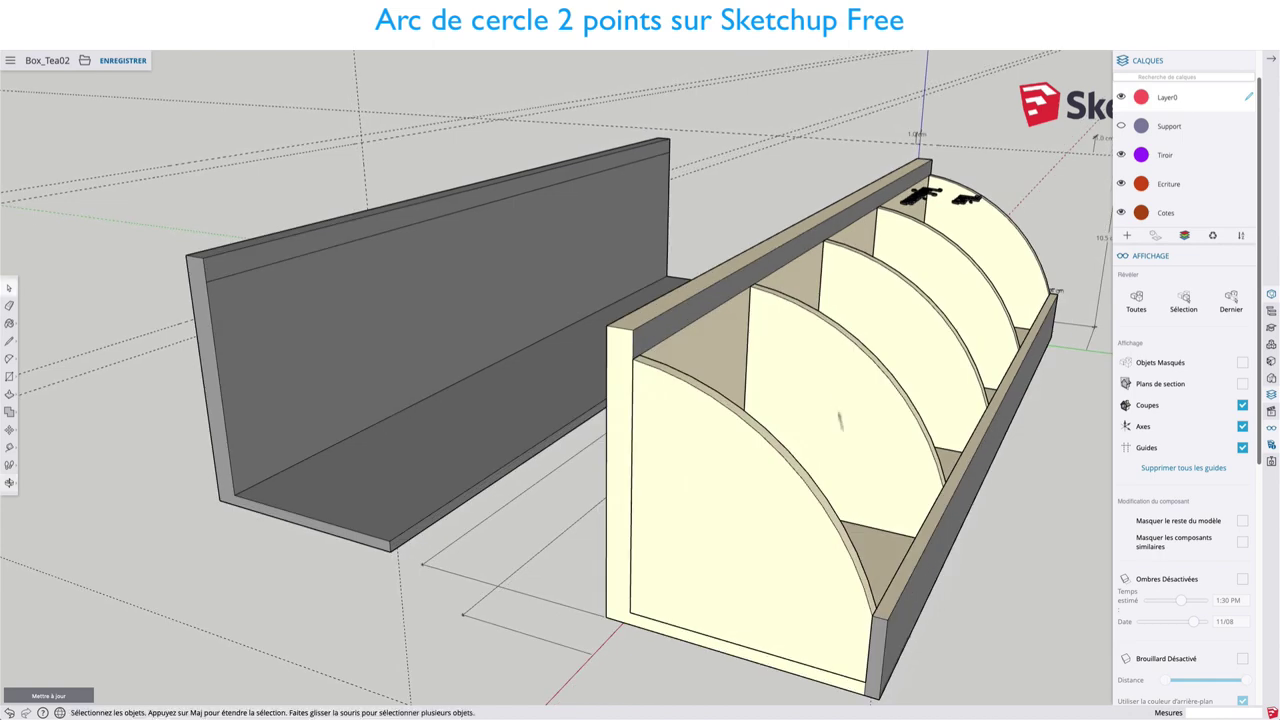
pyautogui.moveTo(418, 549); pyautogui.dragTo(590, 560, button='middle')
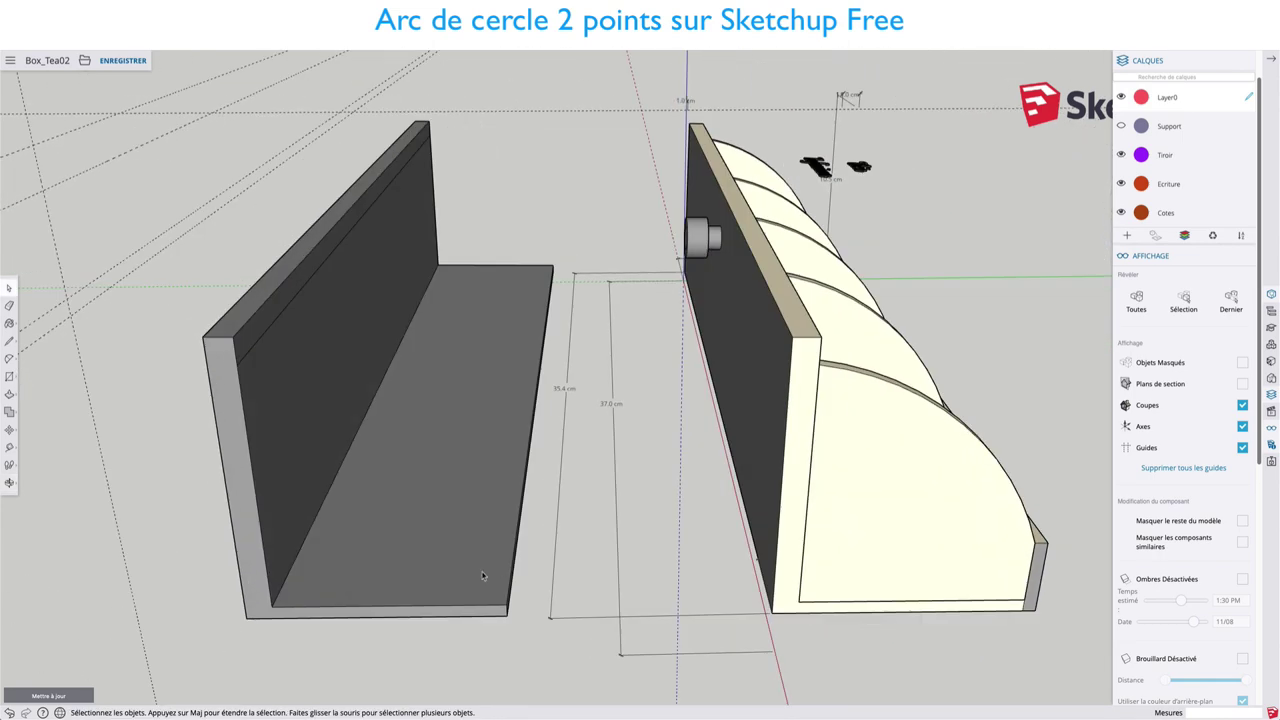
pyautogui.scroll(3, 486, 580)
# Add a Tape Measure guide 0.4 cm inside the channel floor's edge
pyautogui.press('t')
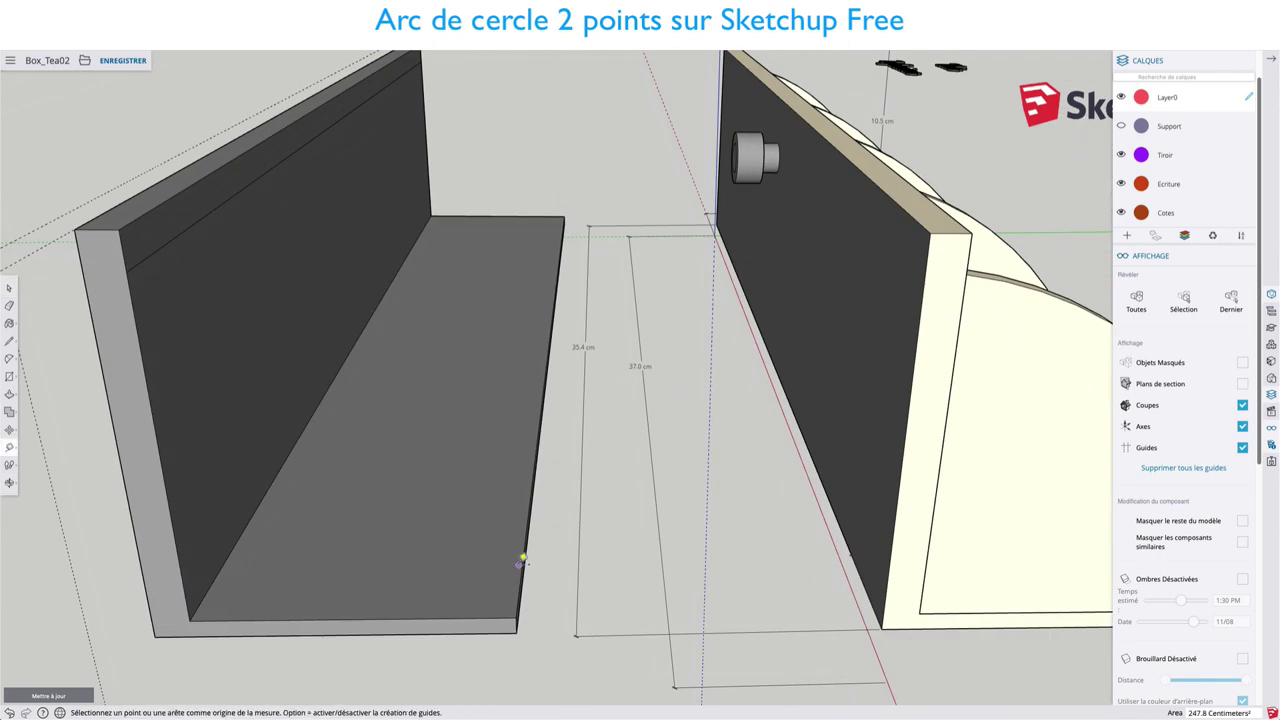
pyautogui.click(524, 558)
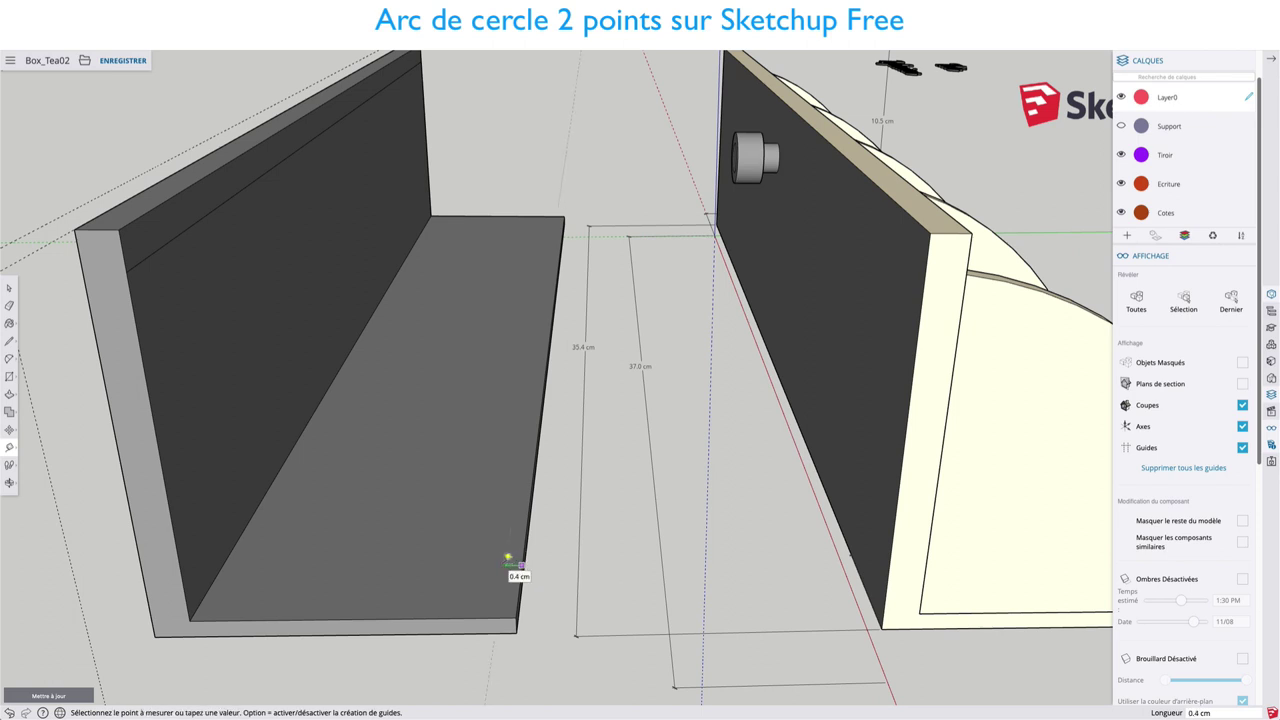
pyautogui.click(507, 560)
pyautogui.press('space')
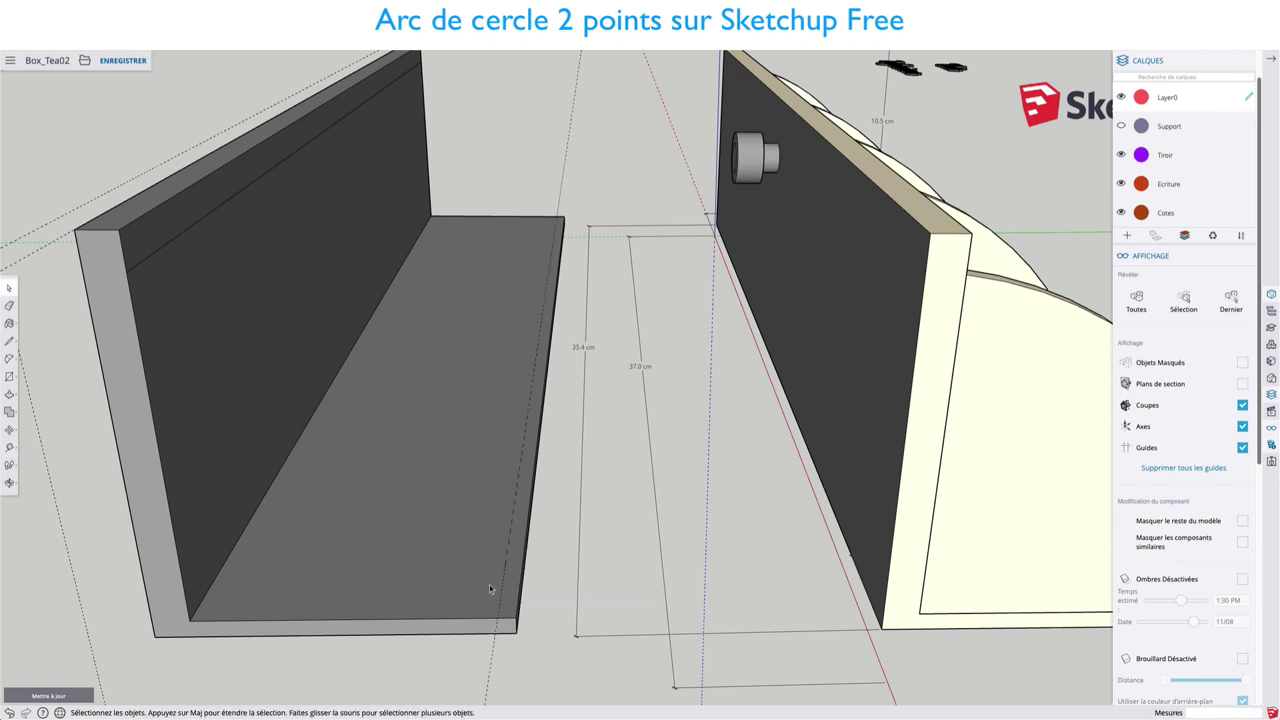
pyautogui.doubleClick(490, 588)
# Draw a line from the floor's top corner down to its bottom edge along the guide
pyautogui.press('l')
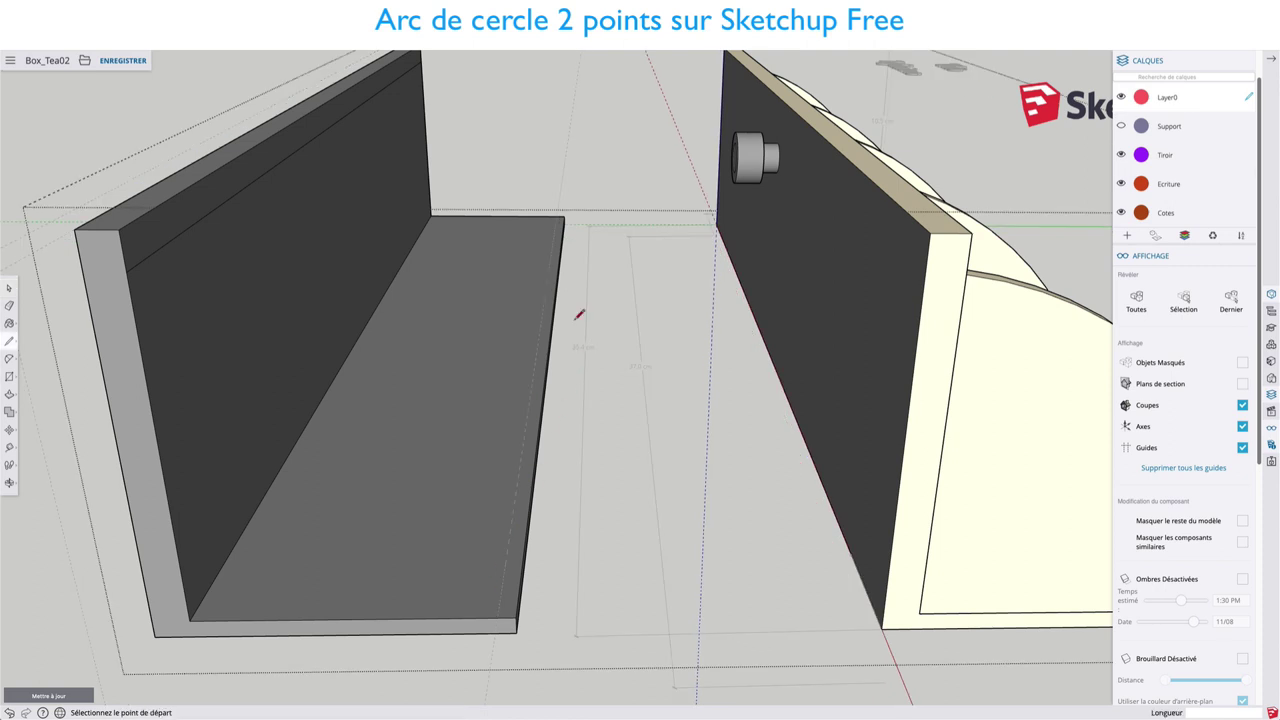
pyautogui.click(559, 215)
pyautogui.scroll(3, 501, 613)
pyautogui.scroll(2, 503, 615)
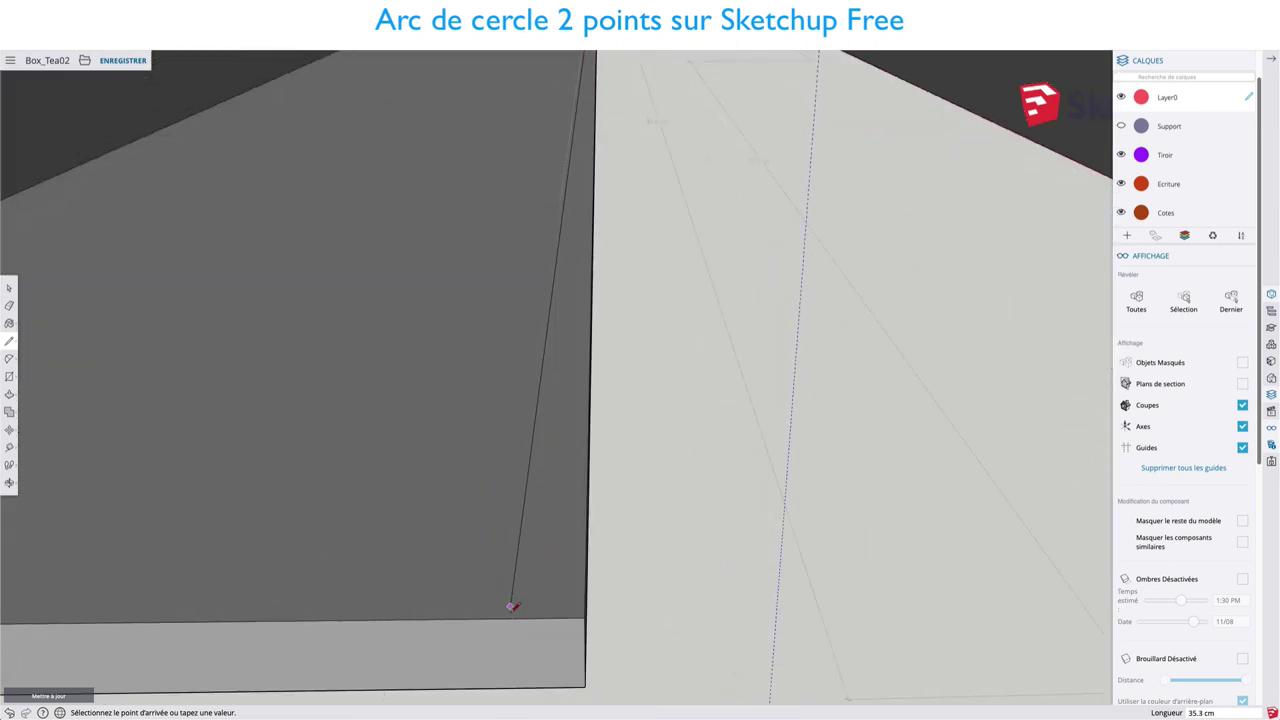
pyautogui.click(504, 615)
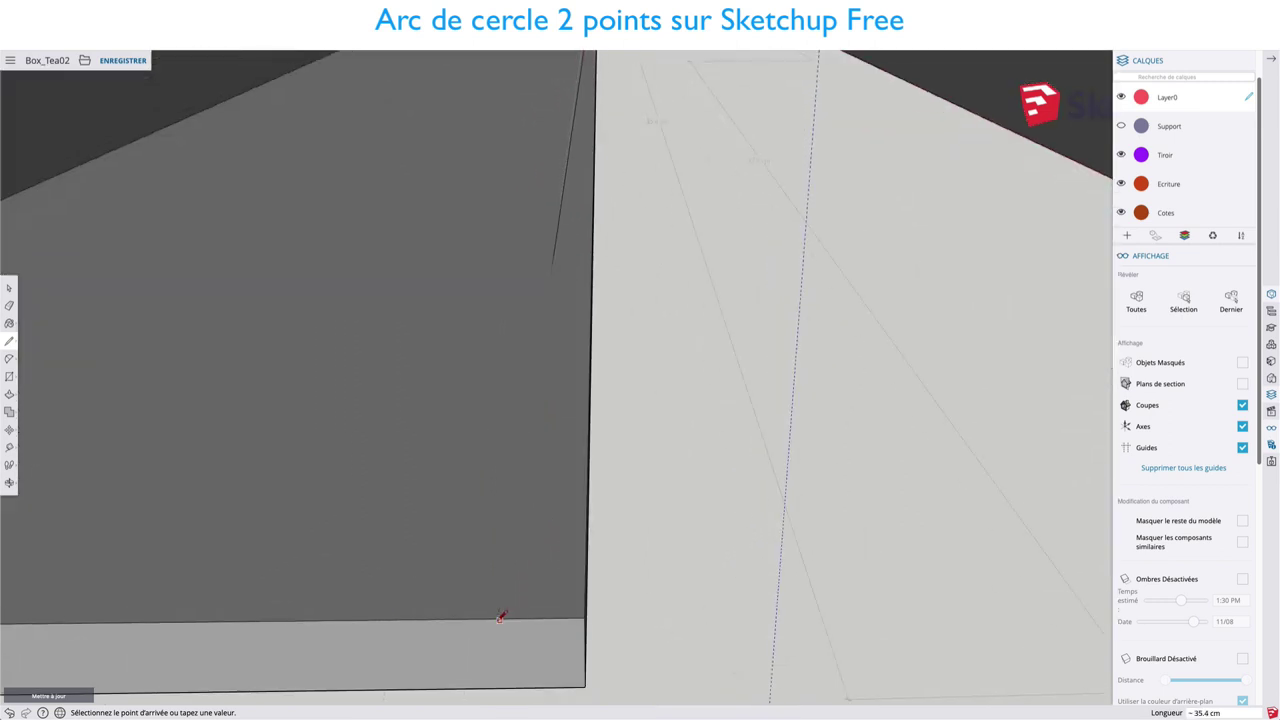
pyautogui.scroll(-3, 514, 598)
pyautogui.scroll(-3, 520, 568)
pyautogui.scroll(-2, 517, 571)
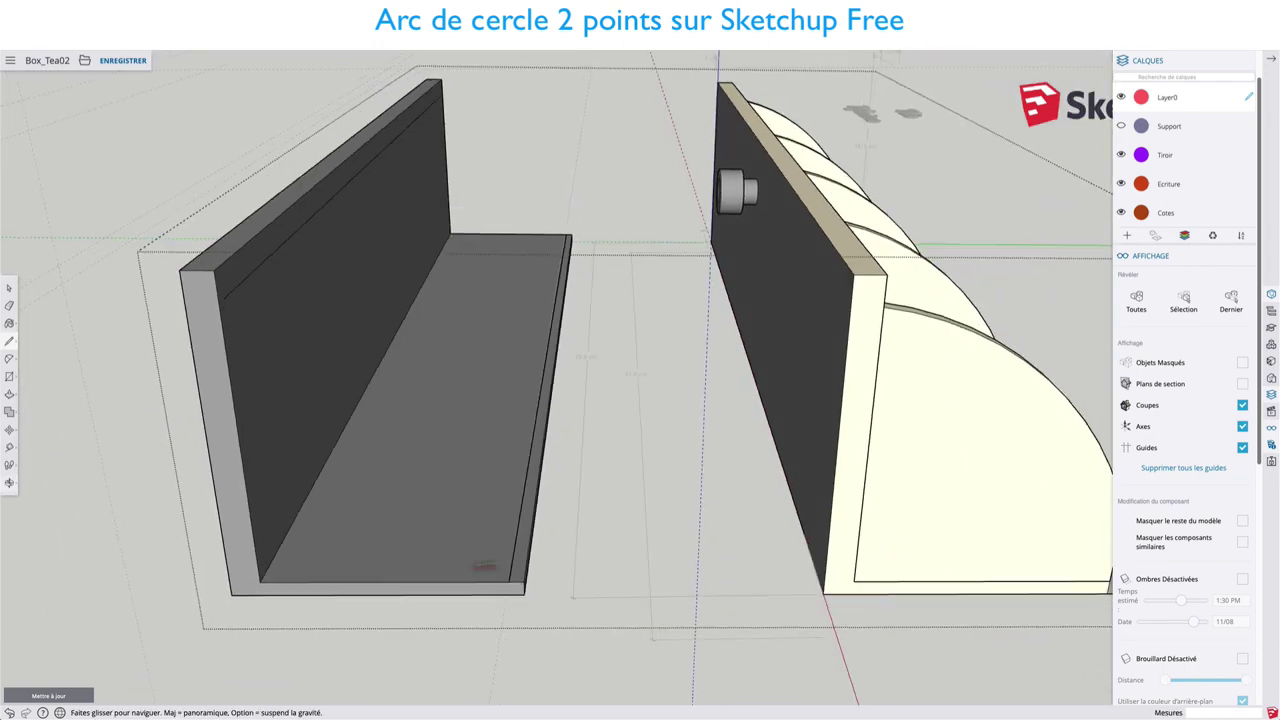
pyautogui.scroll(2, 400, 530)
pyautogui.scroll(2, 463, 555)
pyautogui.press('space')
pyautogui.scroll(3, 334, 551)
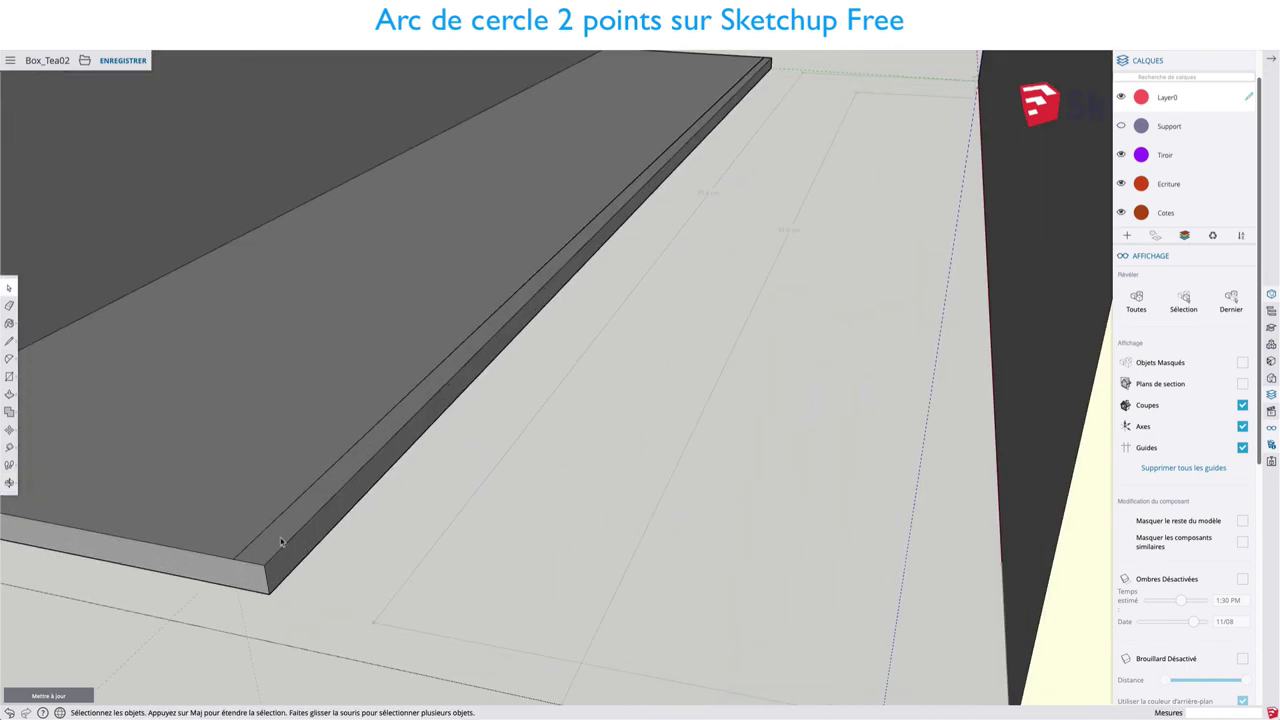
# Draw a second guide line at the far corner and select the thin floor strip
pyautogui.click(281, 541)
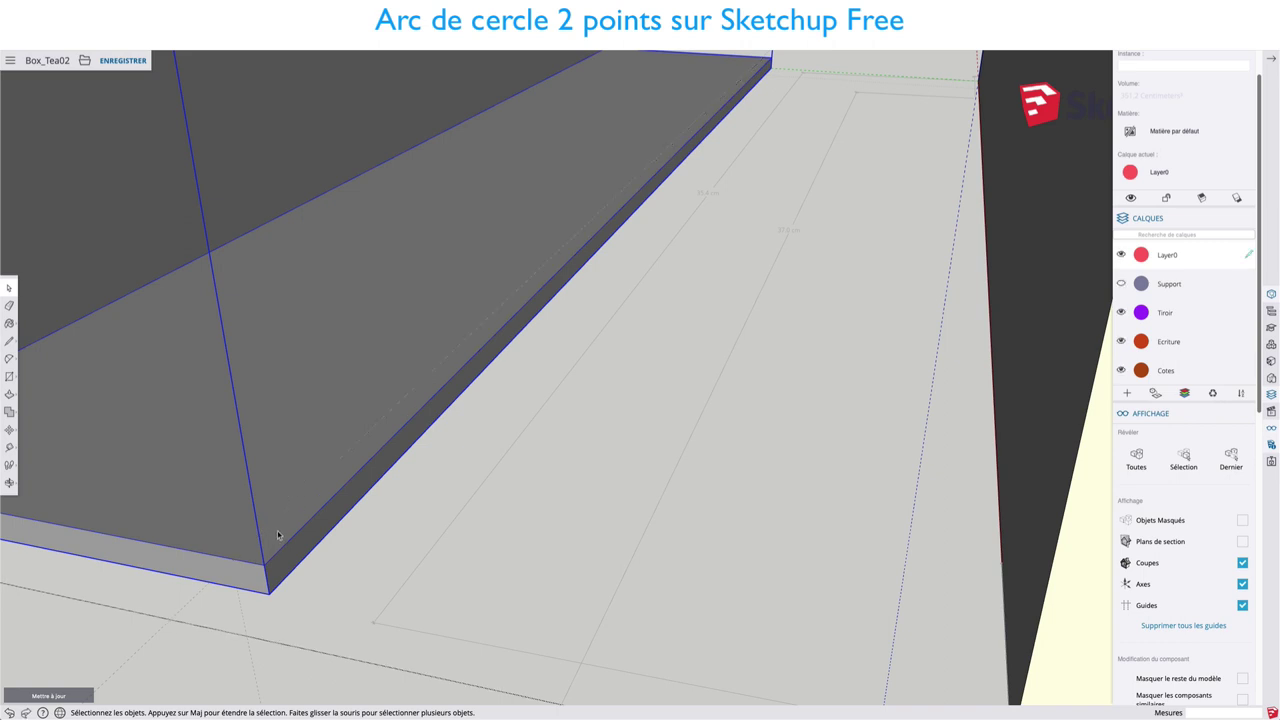
pyautogui.moveTo(278, 535); pyautogui.dragTo(479, 518, button='middle')
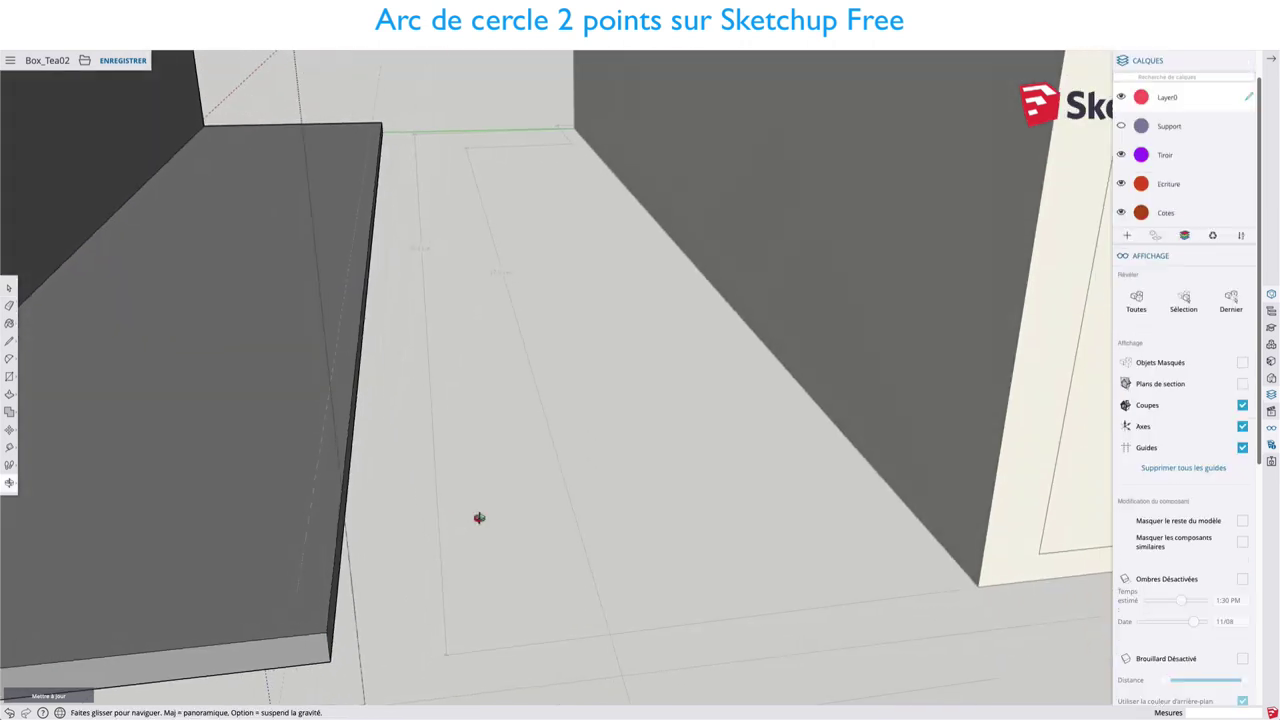
pyautogui.press('l')
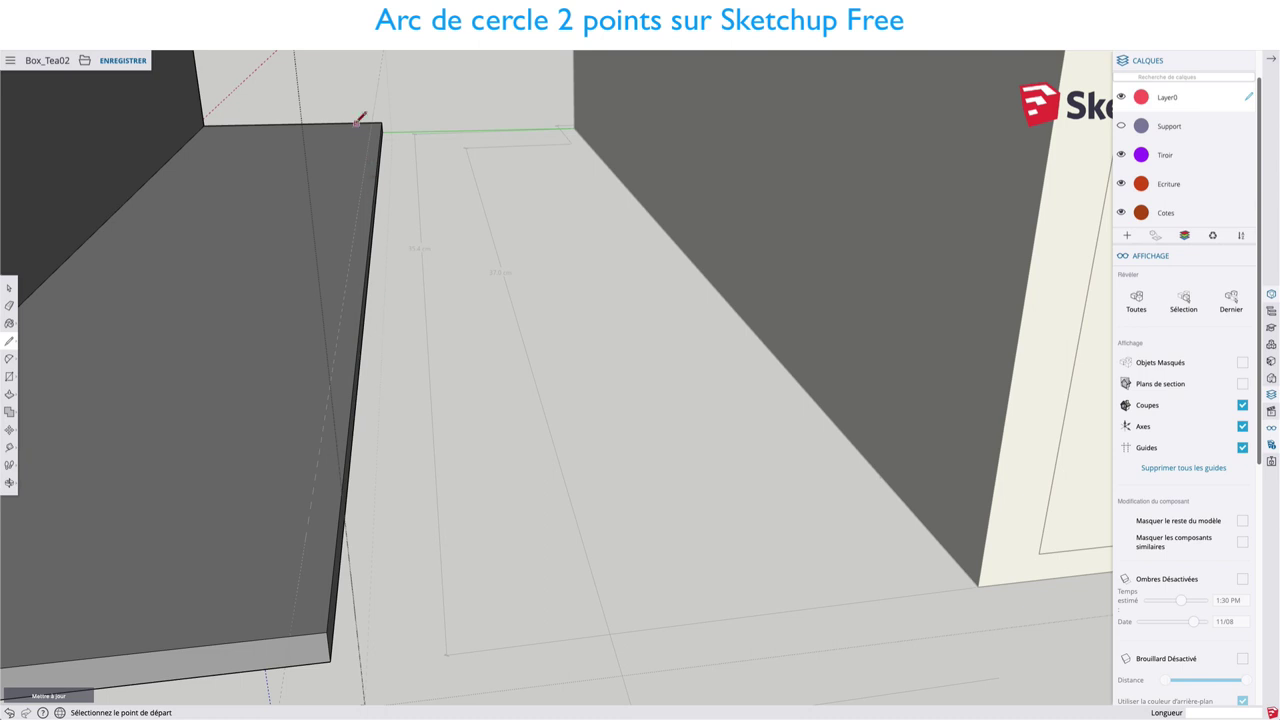
pyautogui.click(371, 123)
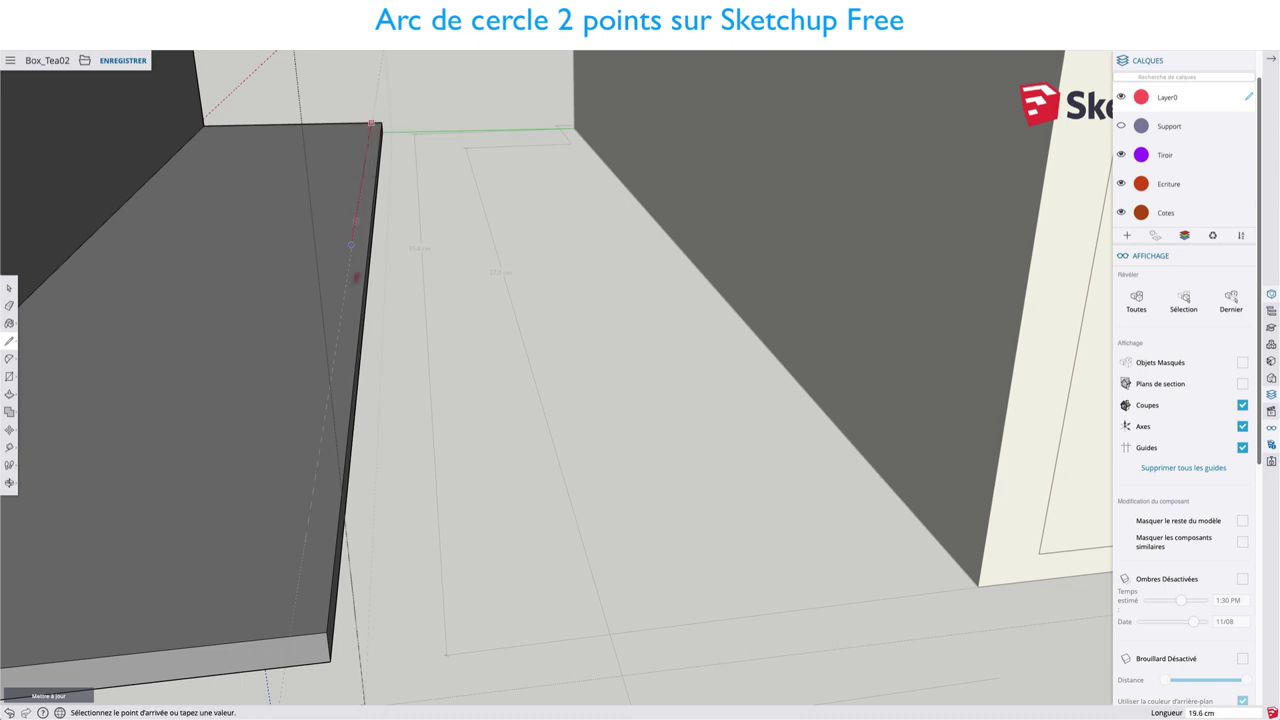
pyautogui.click(296, 629)
pyautogui.scroll(-2, 310, 582)
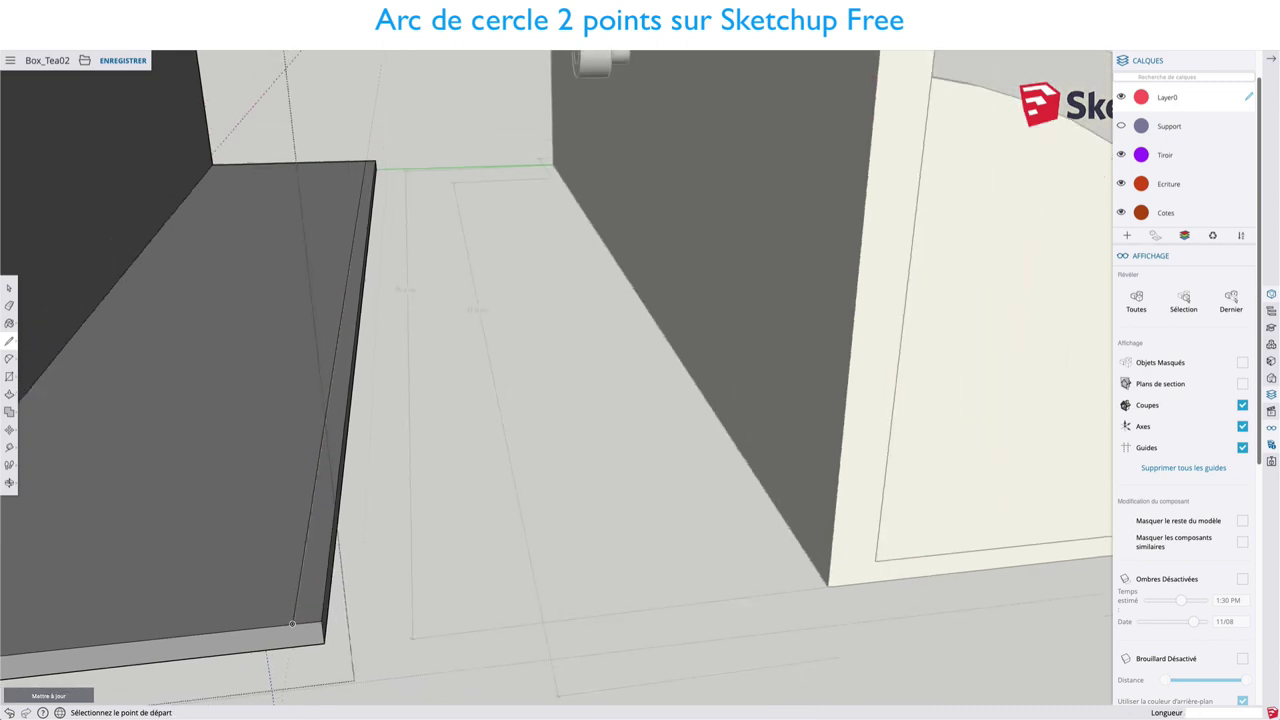
pyautogui.press('space')
pyautogui.click(313, 569)
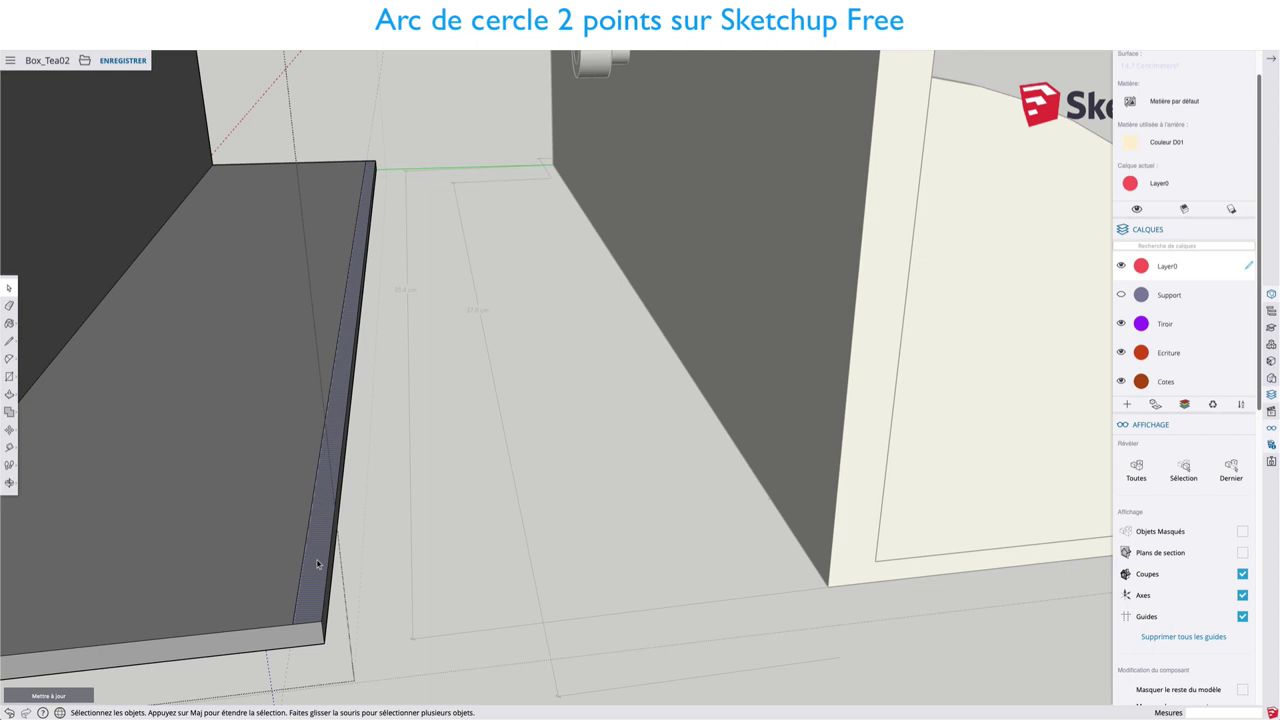
# Pull the tray's thin lip face up 2.4 cm into a side wall
pyautogui.scroll(-3, 317, 565)
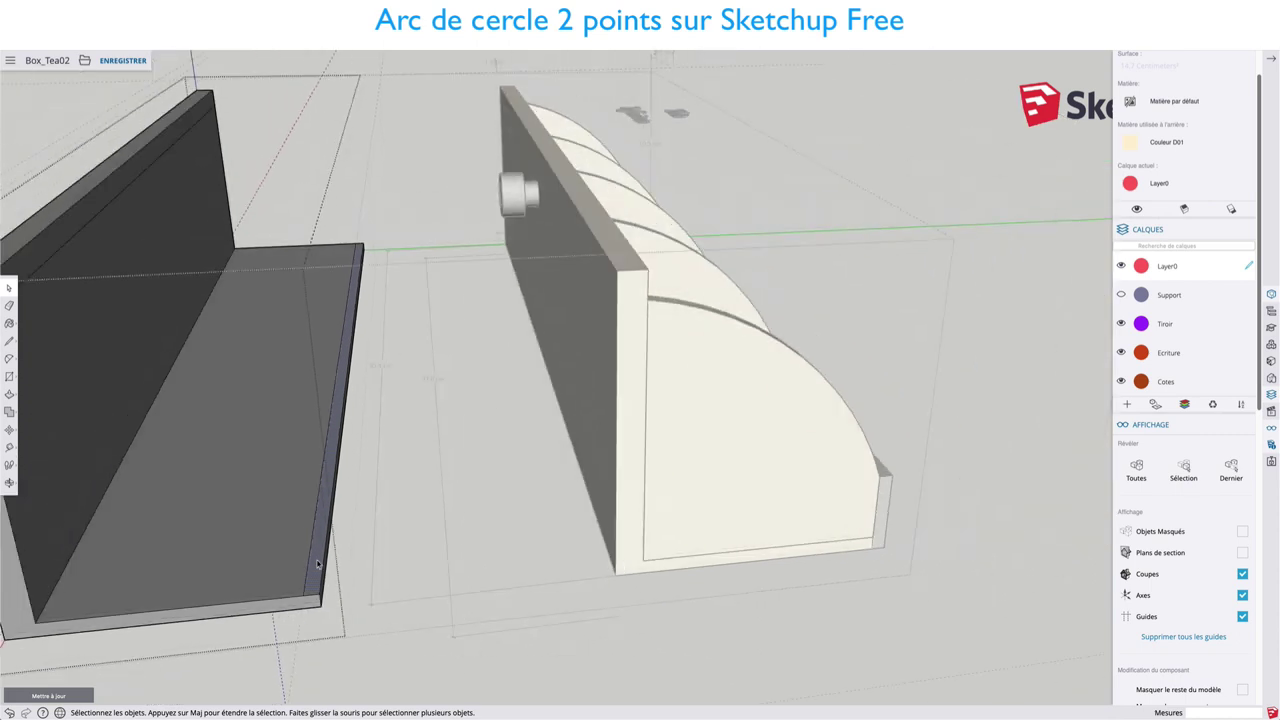
pyautogui.press('t')
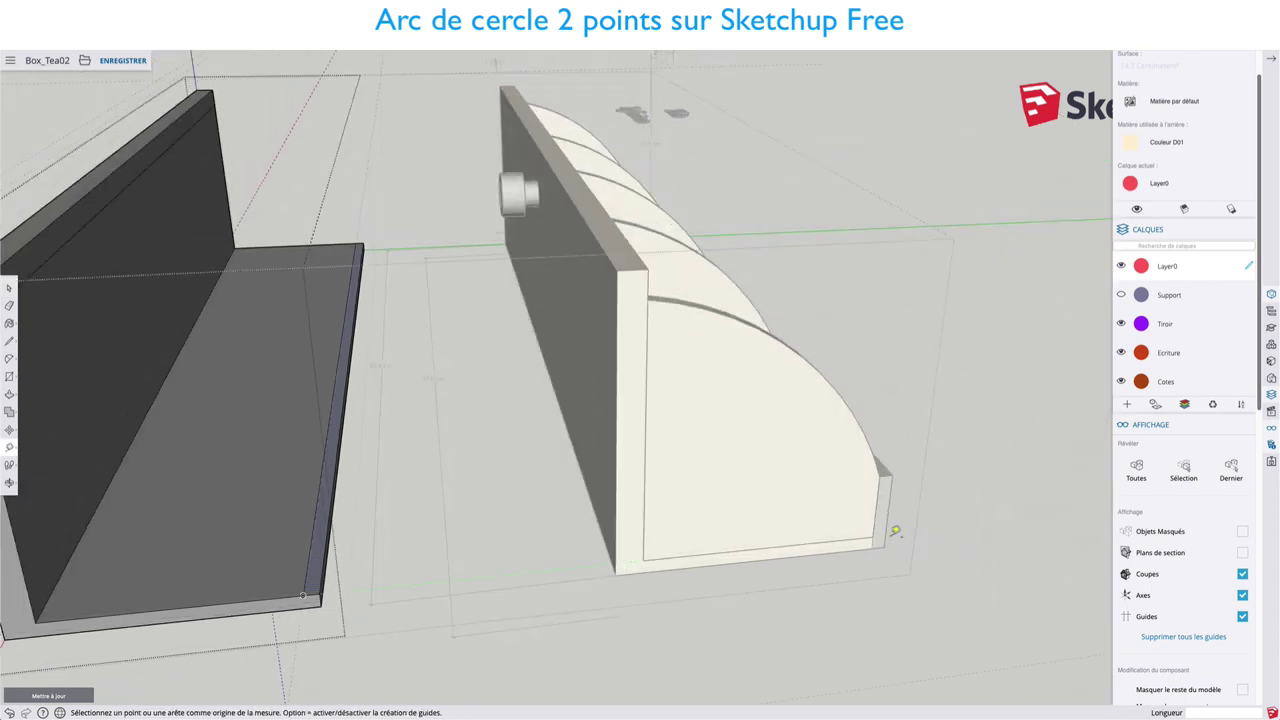
pyautogui.click(883, 546)
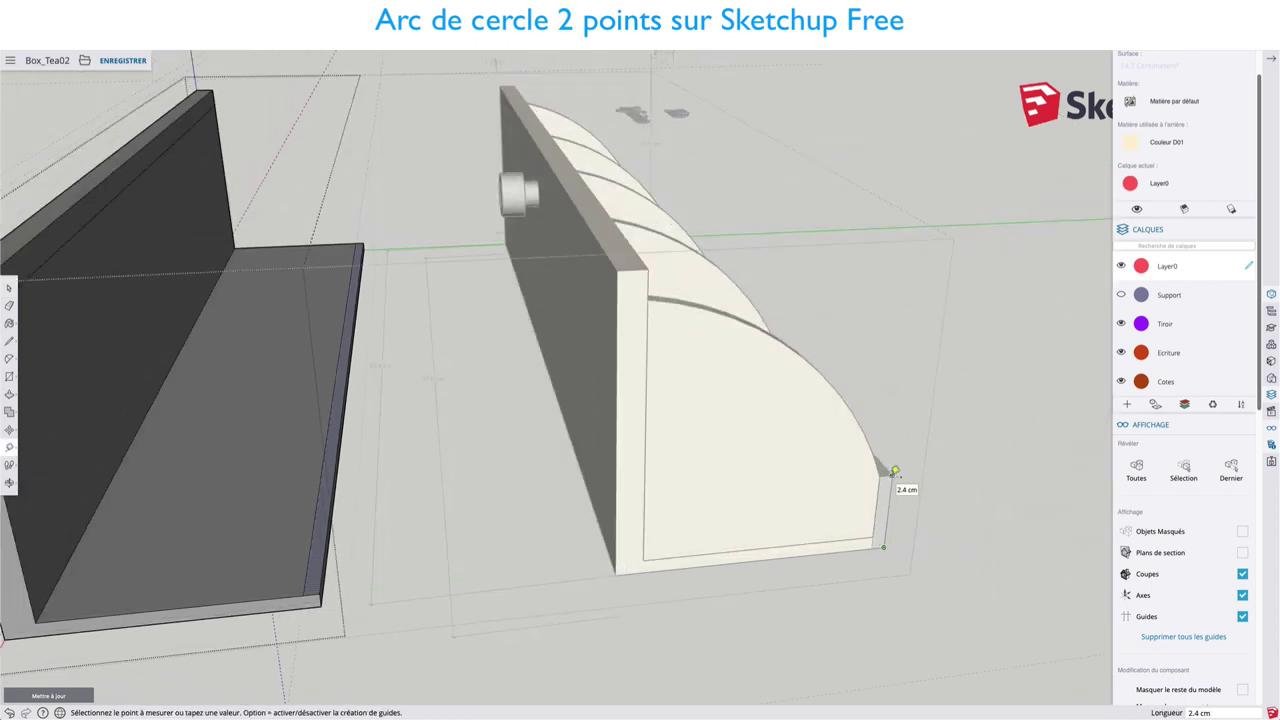
pyautogui.press('space')
pyautogui.scroll(3, 343, 545)
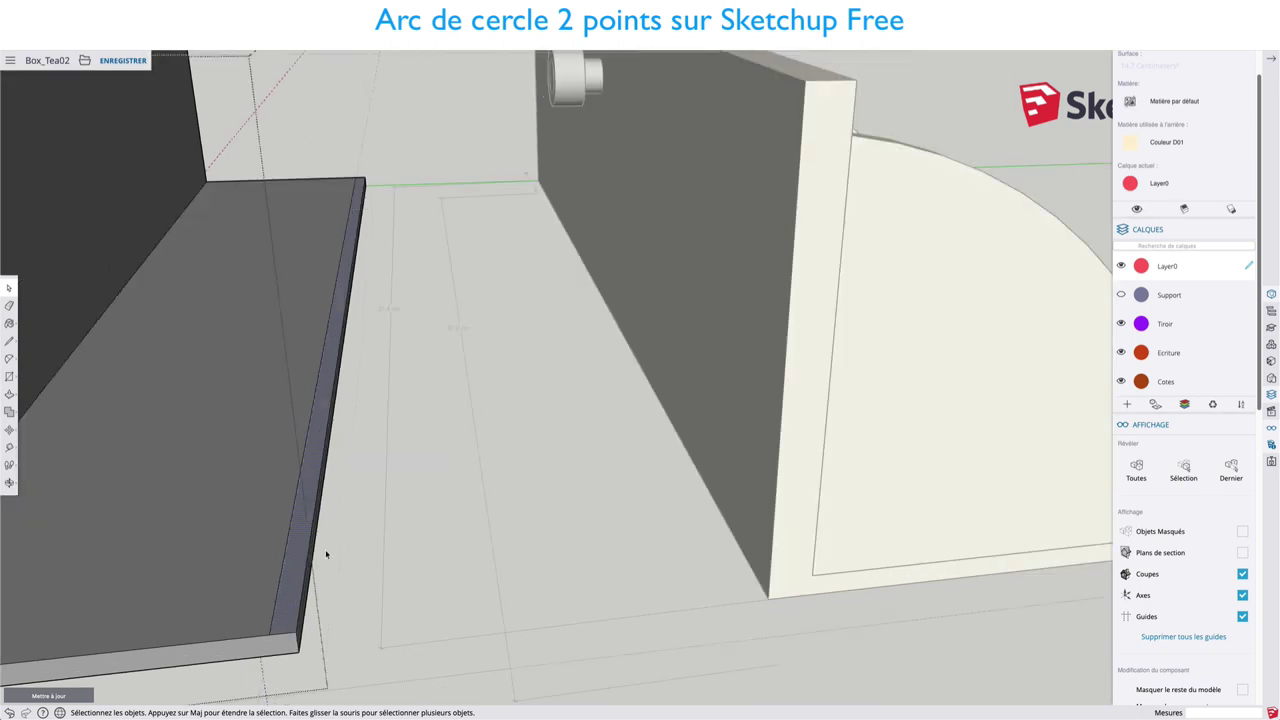
pyautogui.press('p')
pyautogui.click(287, 608)
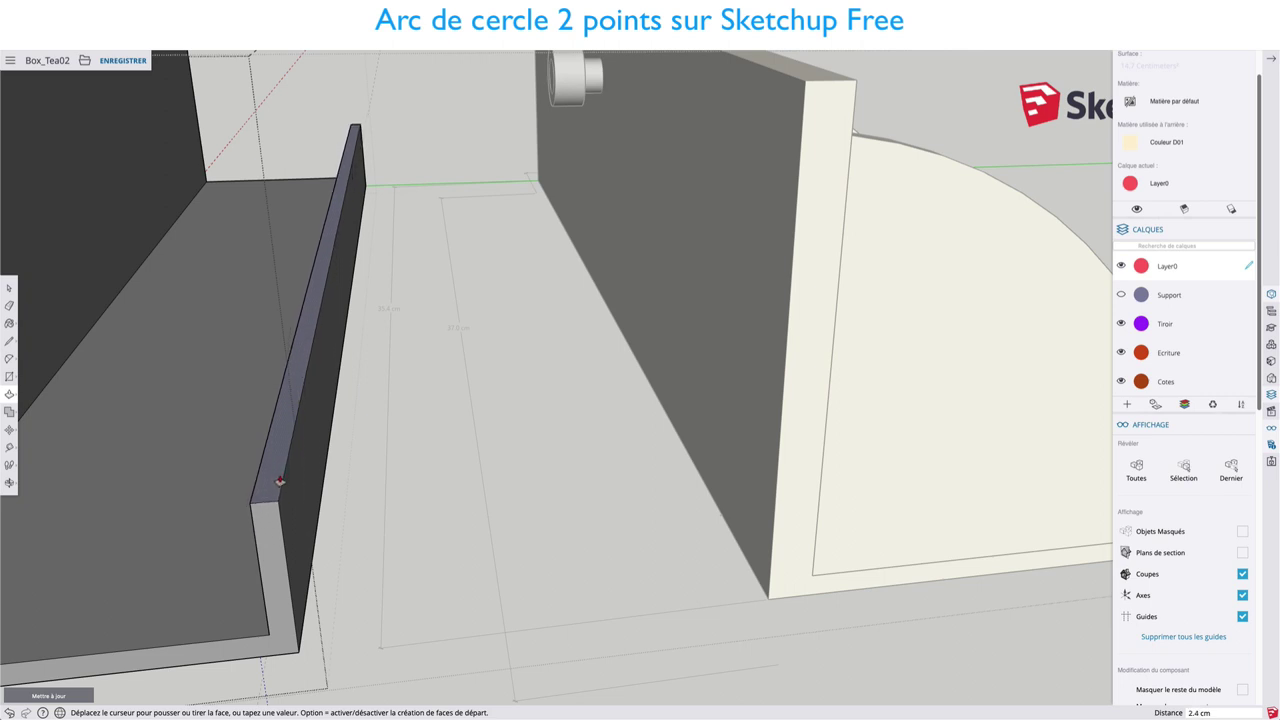
pyautogui.click(281, 482)
pyautogui.scroll(-3, 1162, 503)
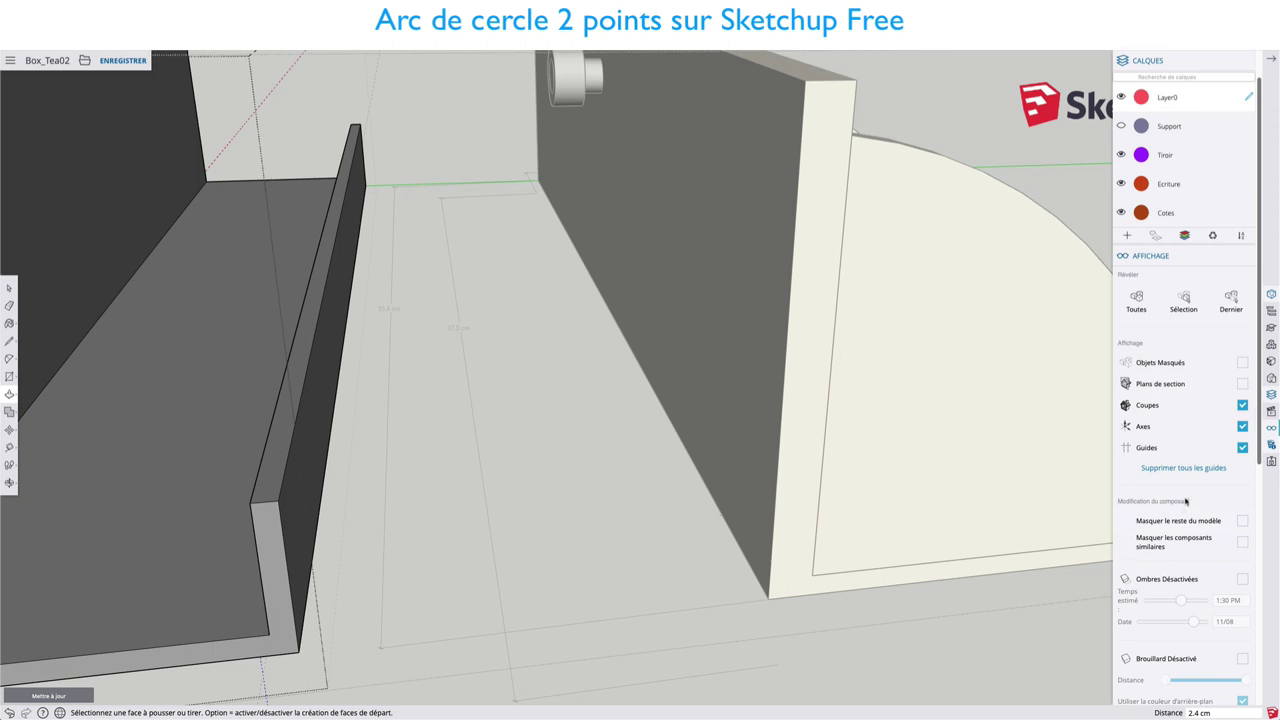
pyautogui.scroll(-5, 1186, 501)
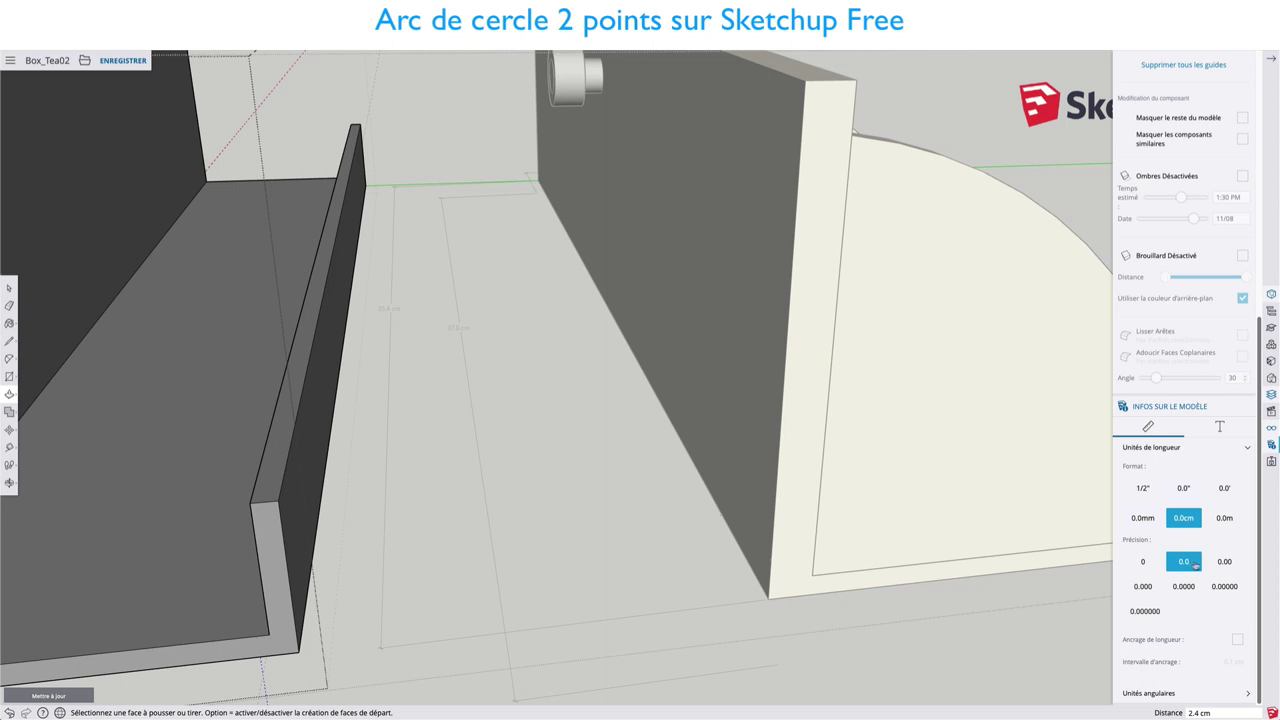
# Try 0.000 length precision, revert to 0.0, then orbit out to see tray and drawer
pyautogui.click(1222, 562)
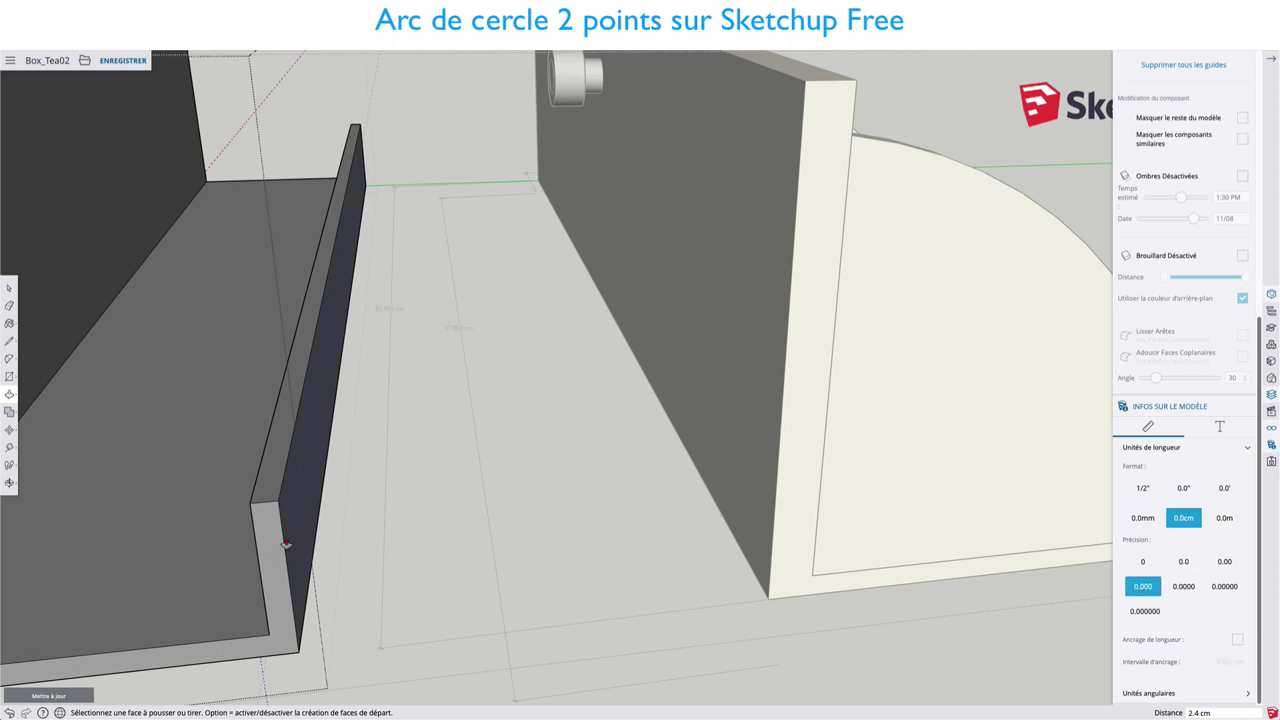
pyautogui.click(263, 495)
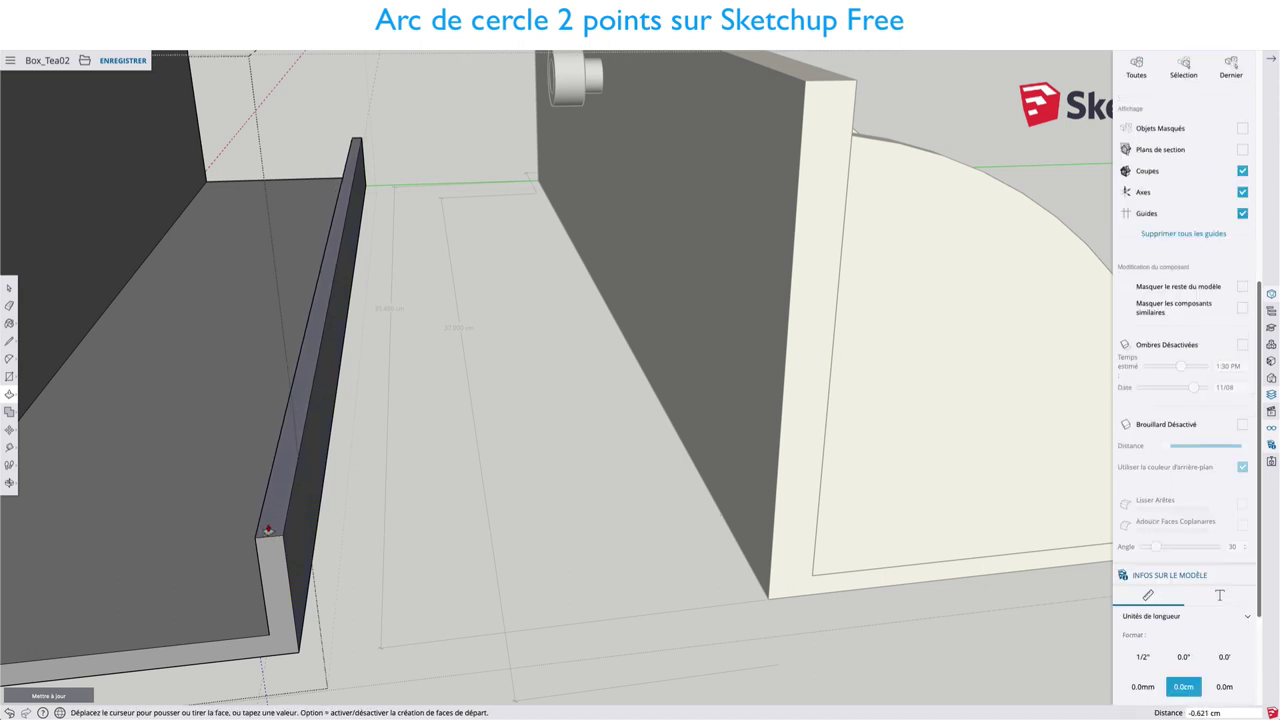
pyautogui.press('Escape')
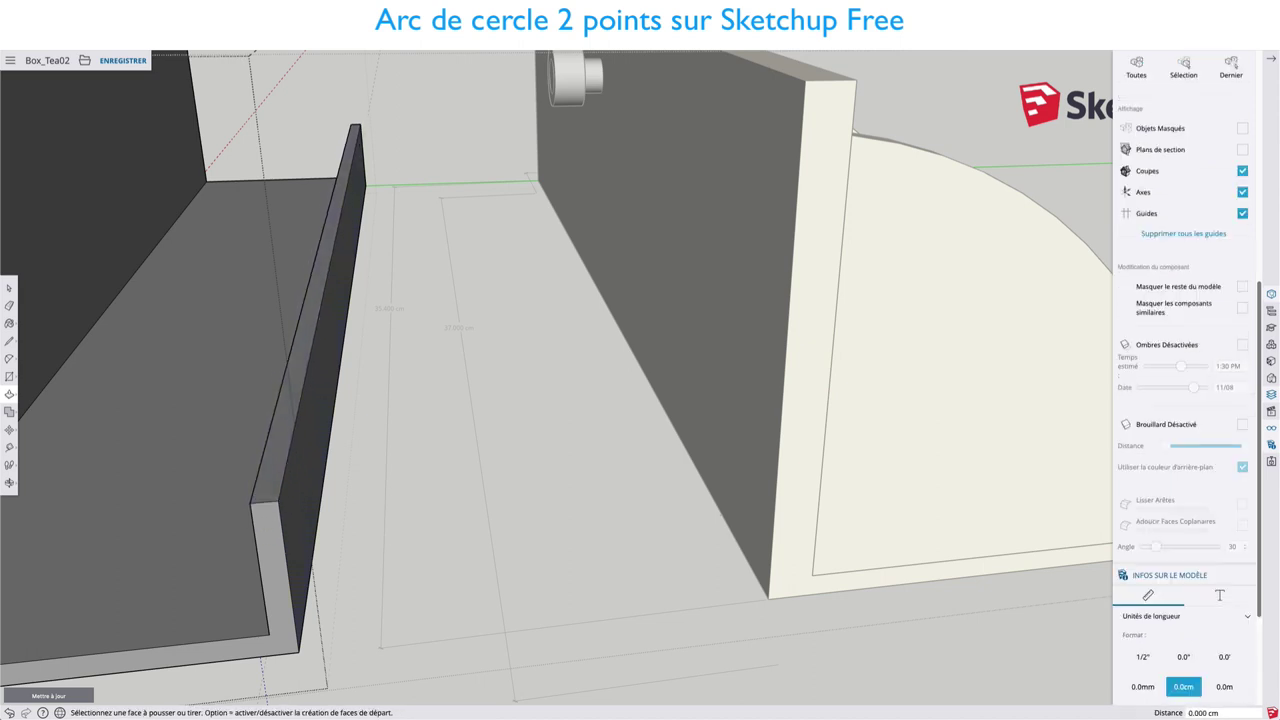
pyautogui.scroll(-3, 1127, 507)
pyautogui.click(1184, 561)
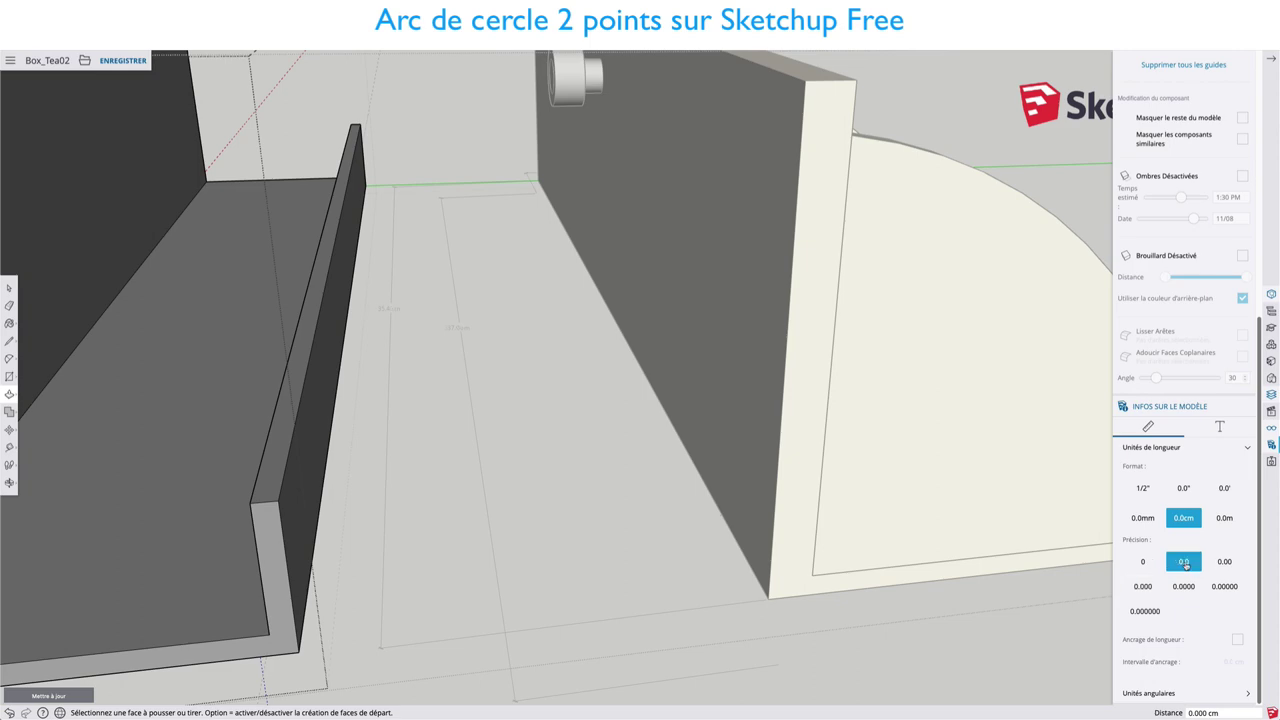
pyautogui.moveTo(422, 436)
pyautogui.mouseDown(button='middle')
pyautogui.moveTo(686, 400)
pyautogui.moveTo(600, 434)
pyautogui.mouseUp(button='middle')
pyautogui.press('space')
pyautogui.scroll(-5, 571, 413)
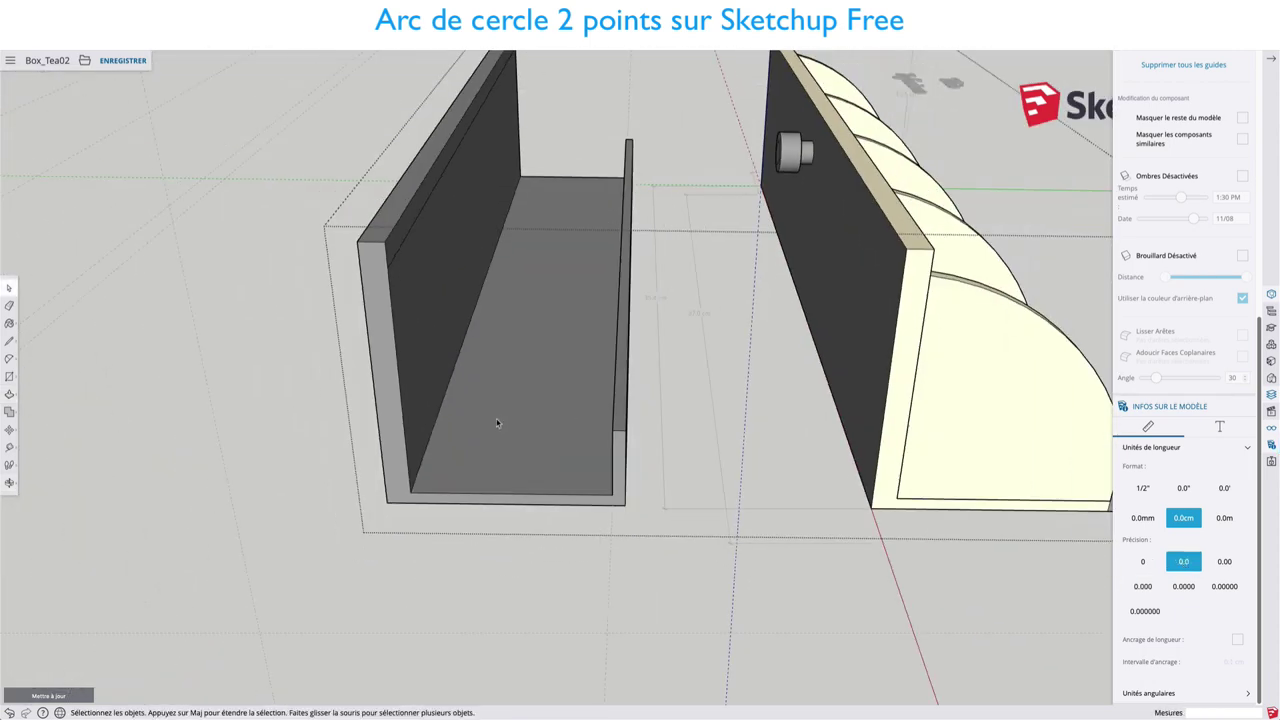
pyautogui.moveTo(491, 423)
pyautogui.mouseDown(button='middle')
pyautogui.moveTo(431, 400)
pyautogui.moveTo(327, 397)
pyautogui.mouseUp(button='middle')
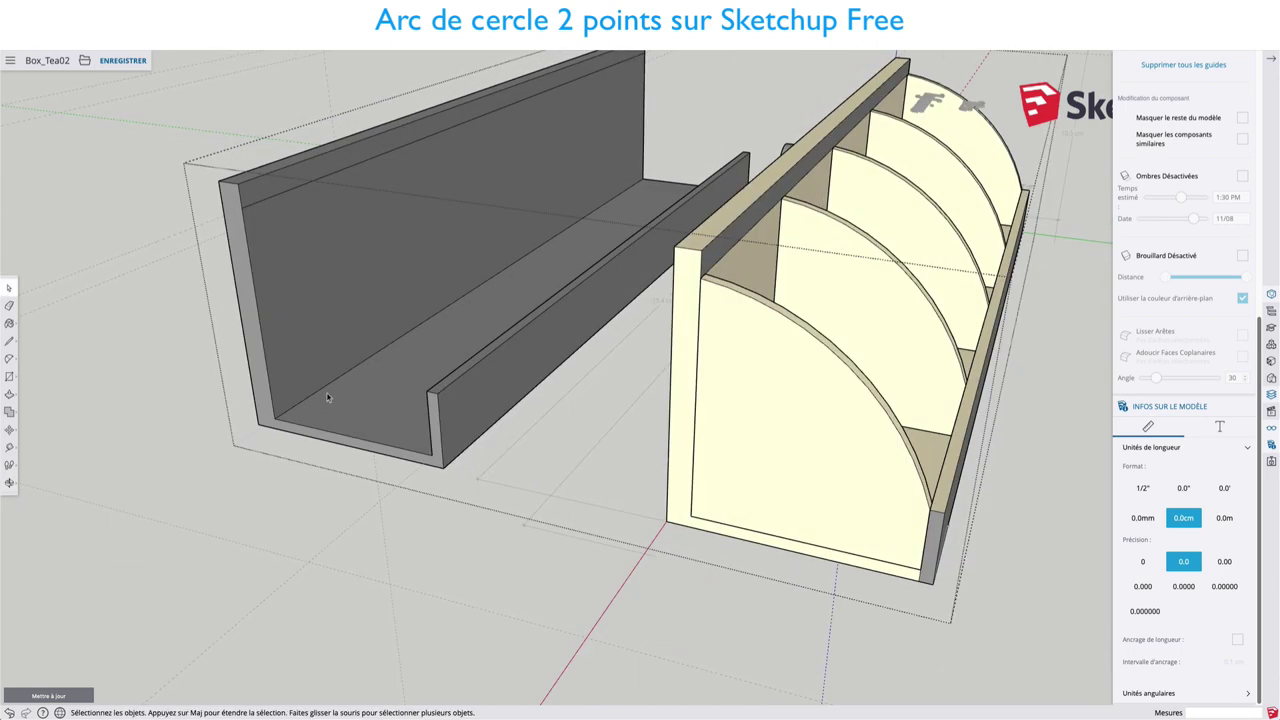
pyautogui.press('a')
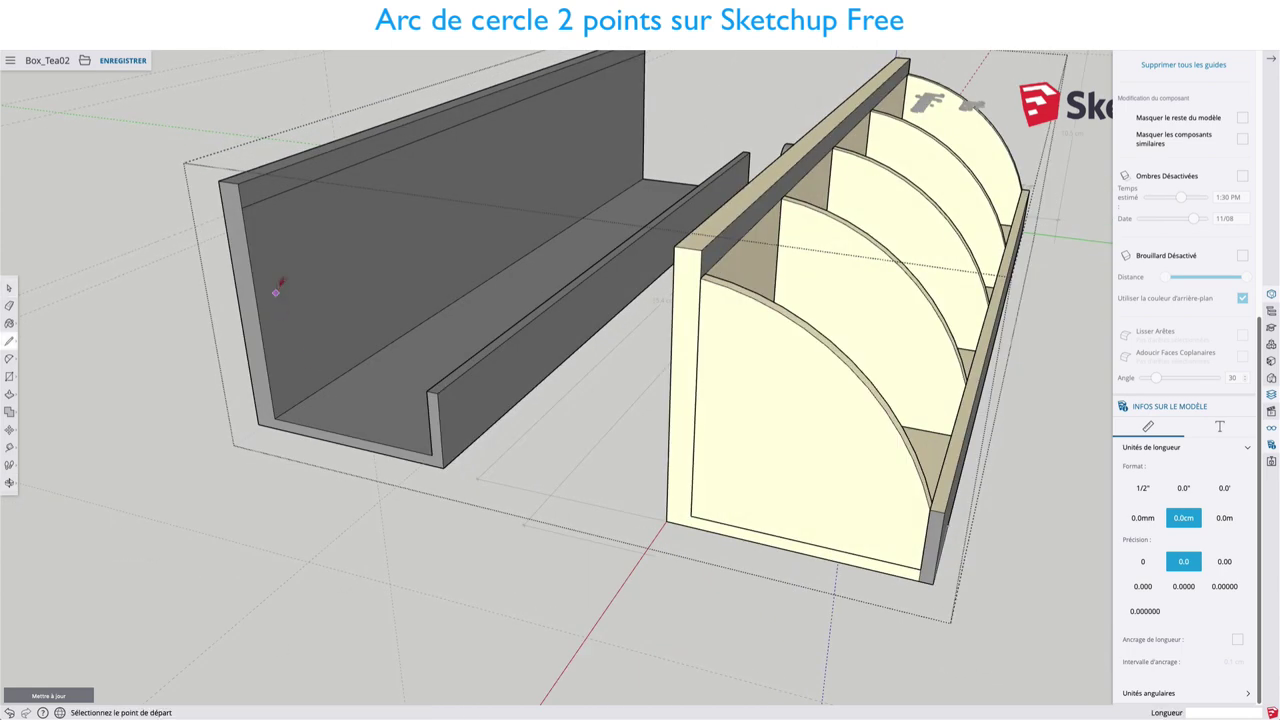
pyautogui.click(242, 205)
pyautogui.press('space')
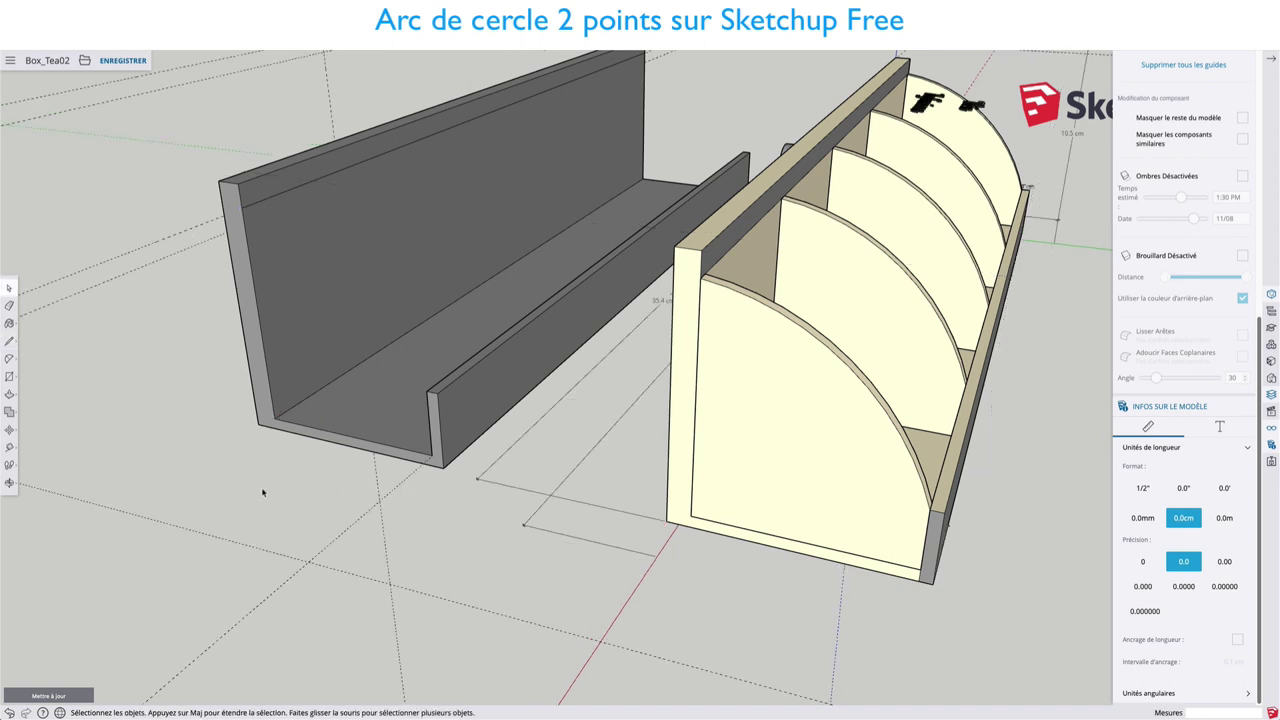
pyautogui.press('a')
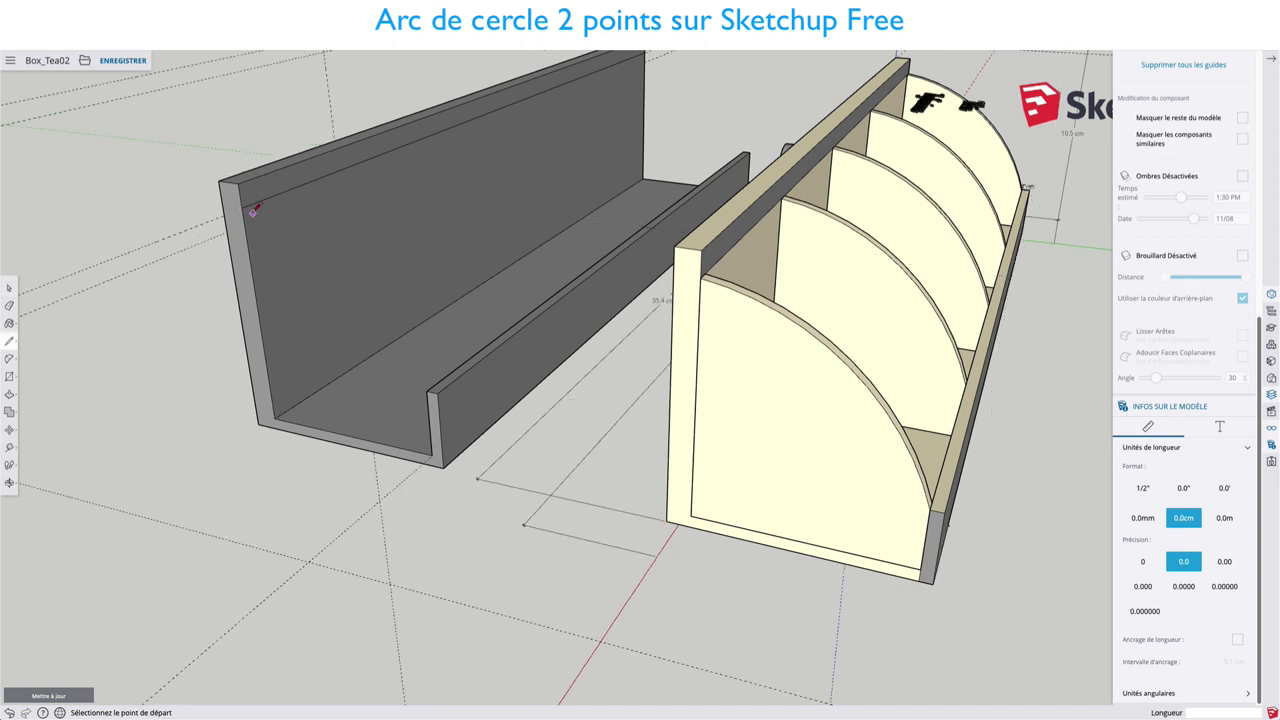
pyautogui.click(242, 207)
pyautogui.scroll(3, 277, 415)
pyautogui.scroll(3, 277, 425)
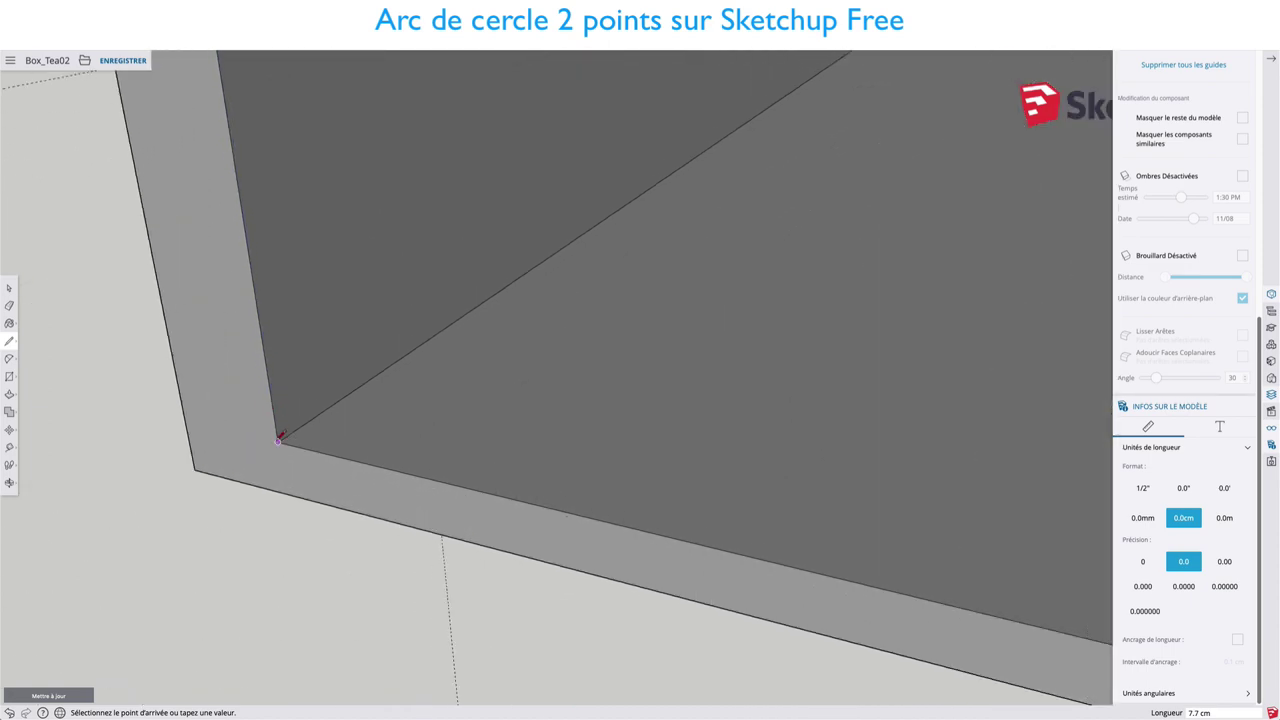
pyautogui.scroll(-5, 278, 438)
pyautogui.moveTo(703, 451); pyautogui.dragTo(680, 480, button='middle')
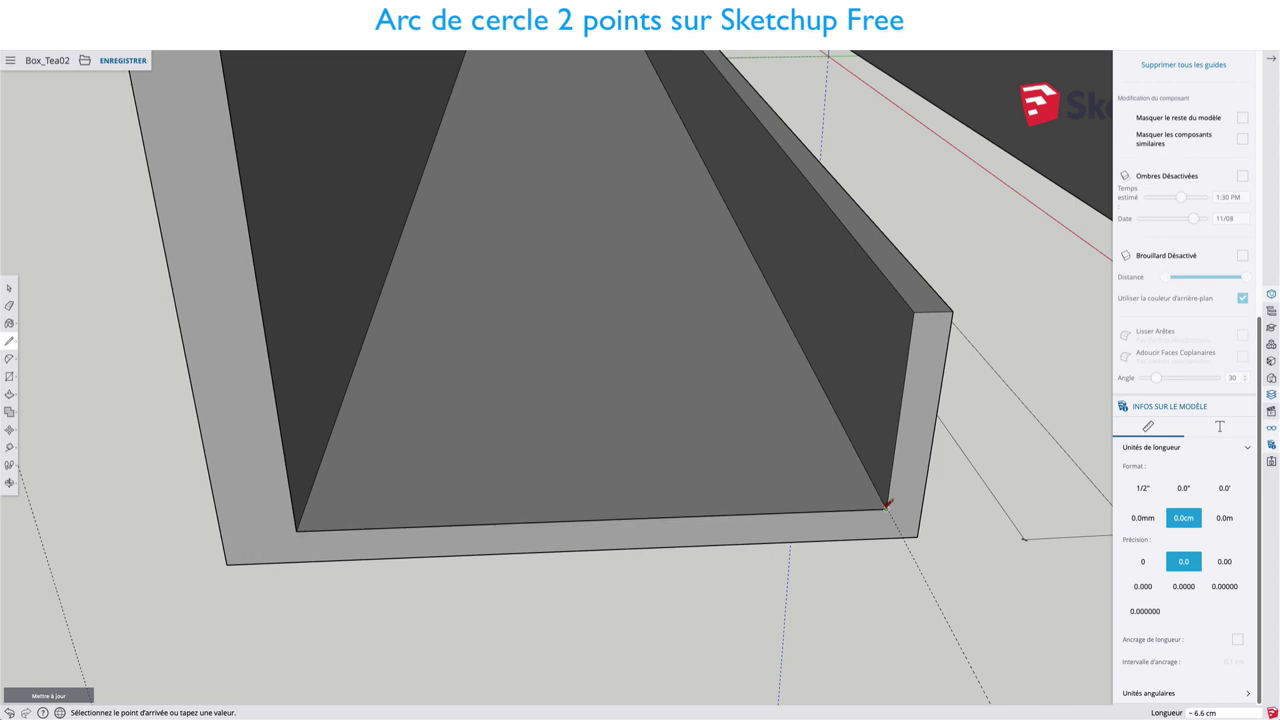
pyautogui.scroll(-5, 887, 503)
pyautogui.moveTo(794, 474)
pyautogui.mouseDown(button='middle')
pyautogui.moveTo(663, 466)
pyautogui.moveTo(742, 427)
pyautogui.moveTo(714, 411)
pyautogui.mouseUp(button='middle')
pyautogui.scroll(-3, 641, 451)
pyautogui.scroll(3, 742, 427)
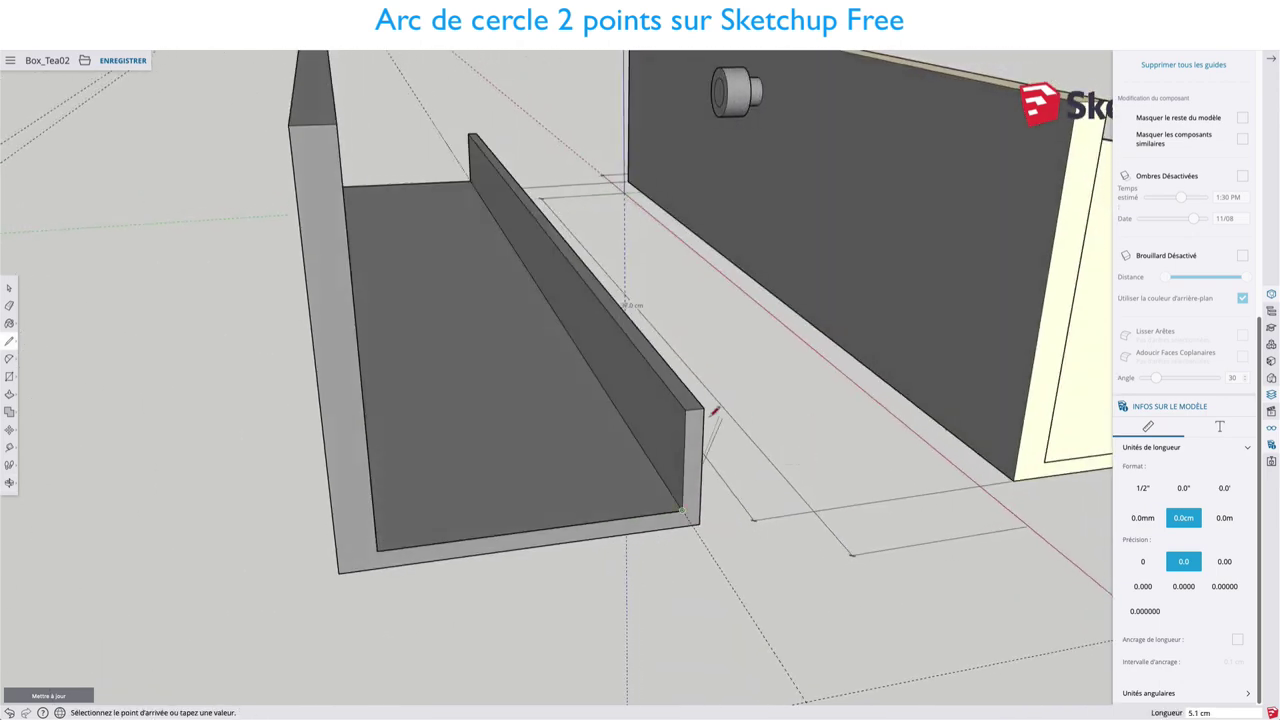
pyautogui.scroll(2, 690, 408)
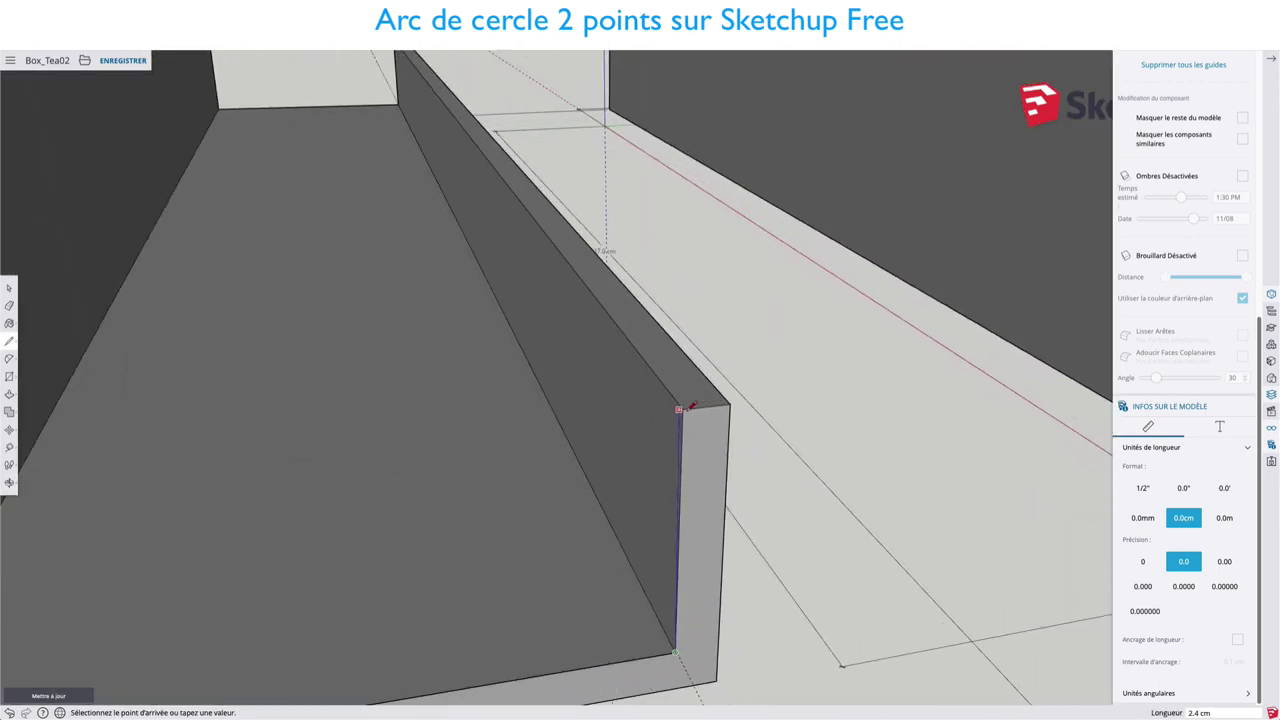
pyautogui.scroll(-2, 689, 406)
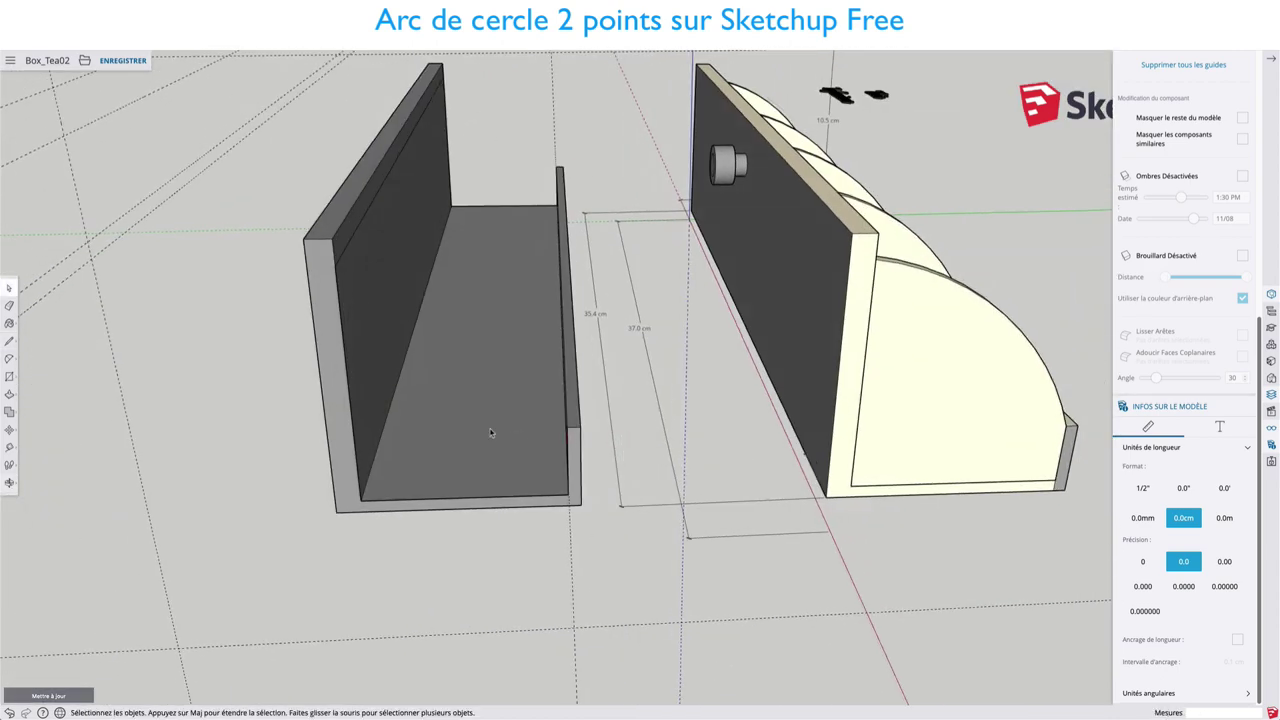
pyautogui.press('a')
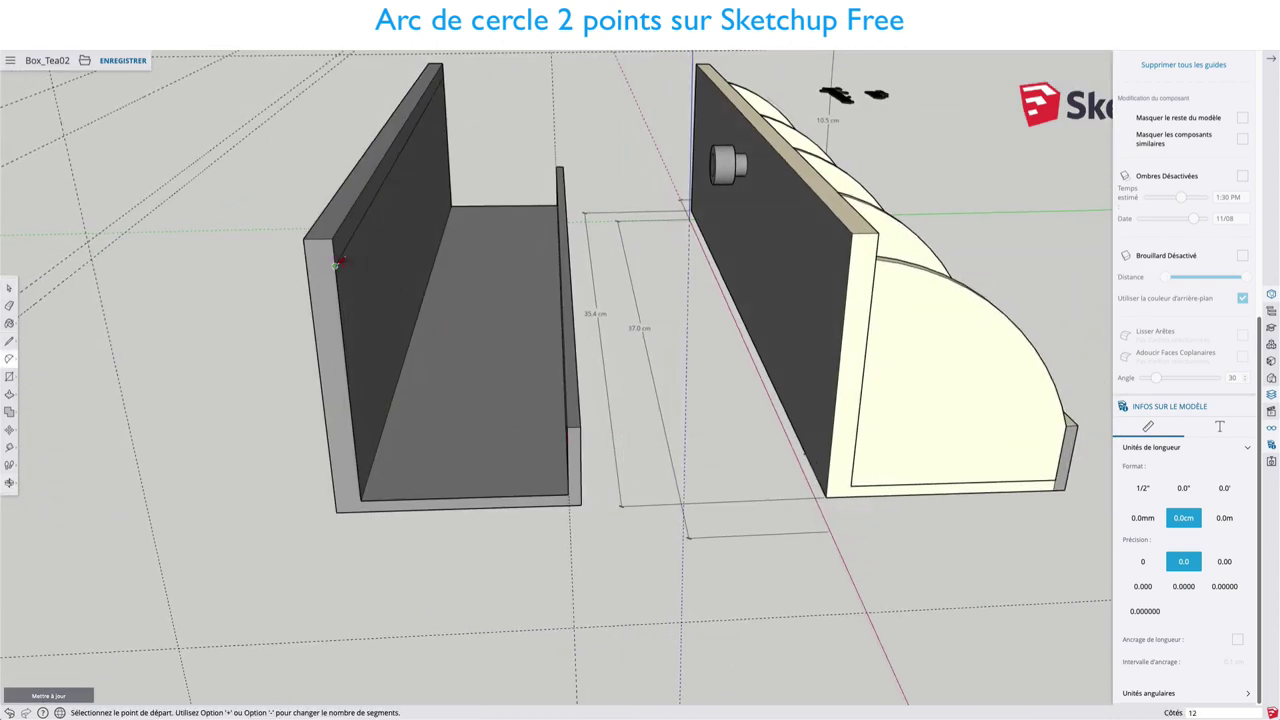
pyautogui.click(335, 266)
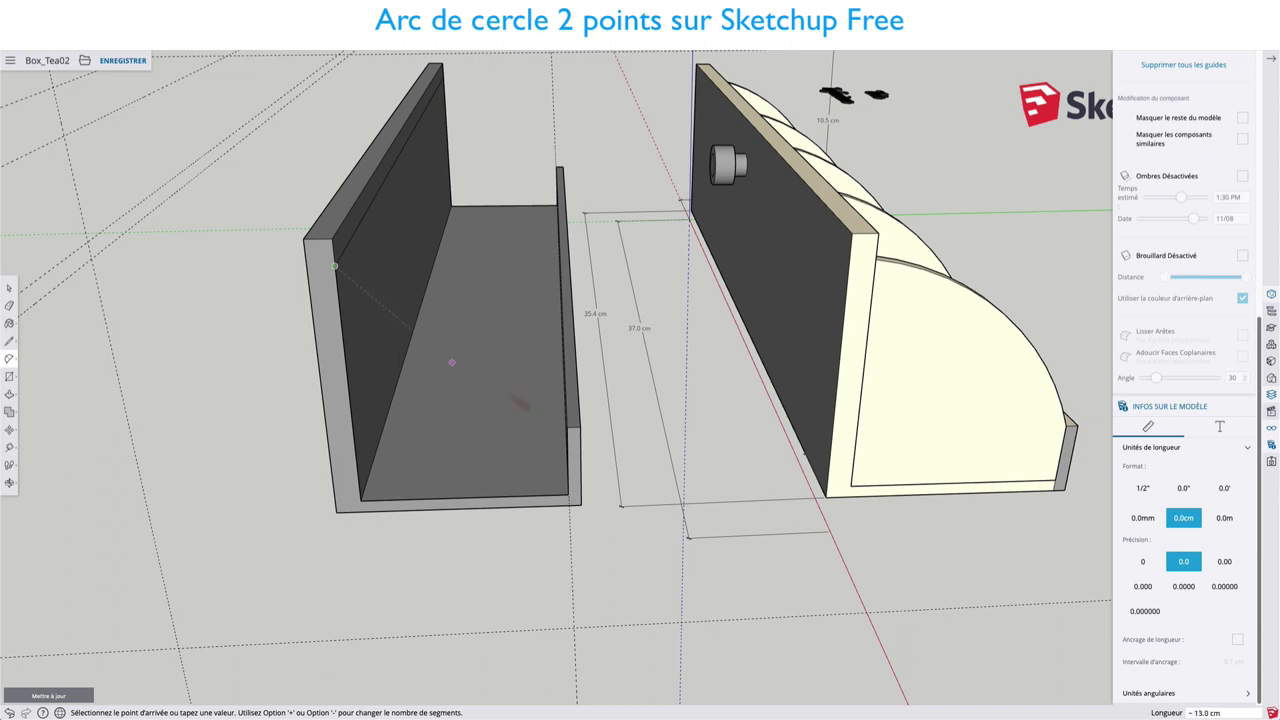
pyautogui.click(569, 425)
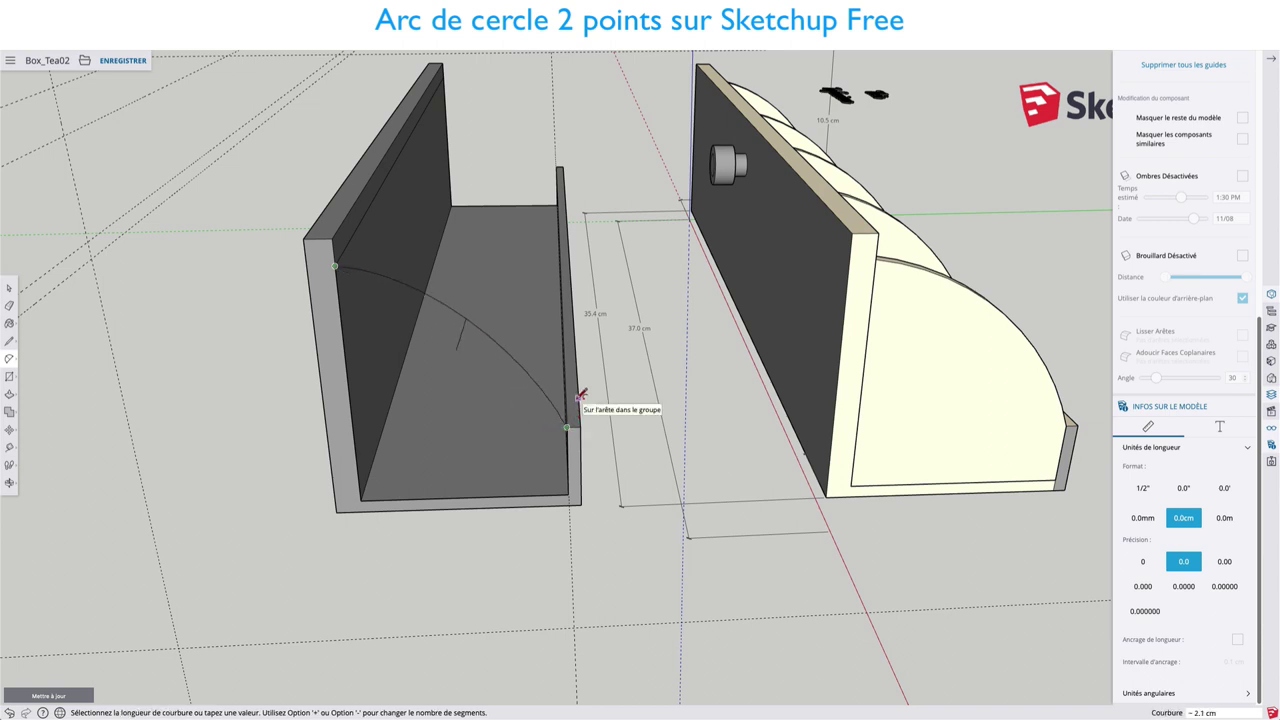
pyautogui.press('Escape')
pyautogui.moveTo(531, 409); pyautogui.dragTo(524, 385, button='middle')
pyautogui.press('space')
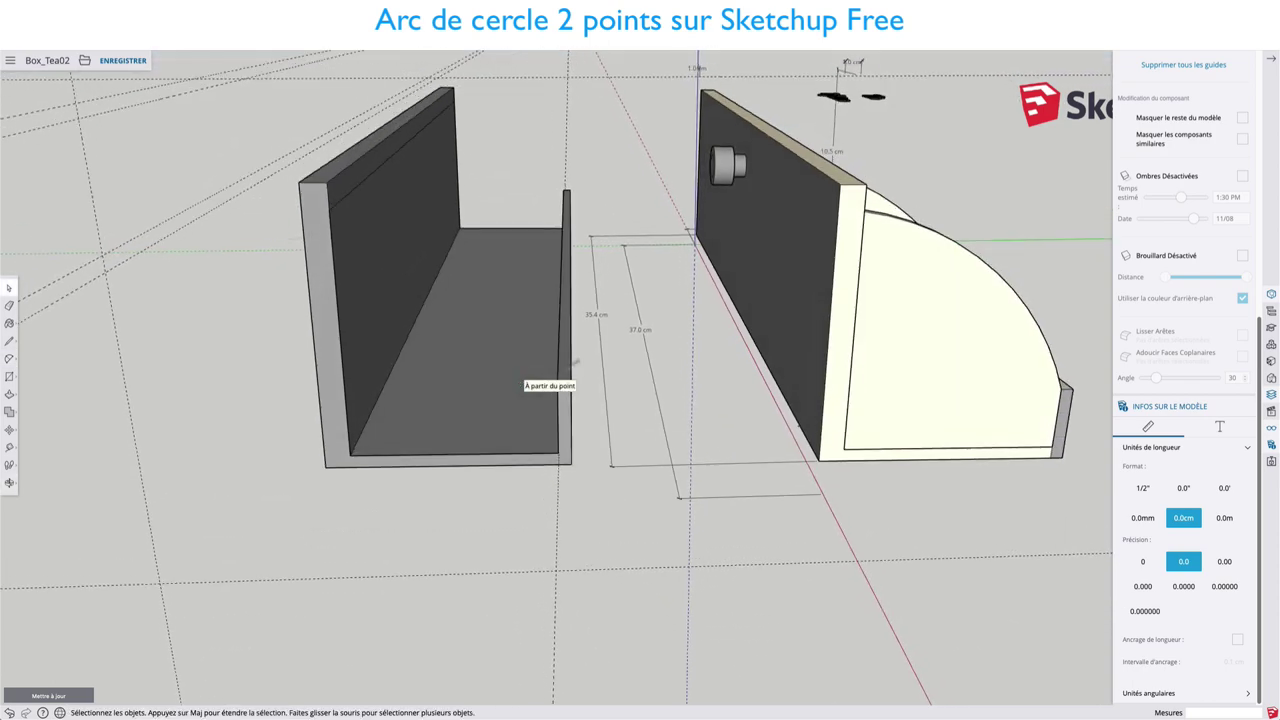
pyautogui.scroll(5, 1185, 400)
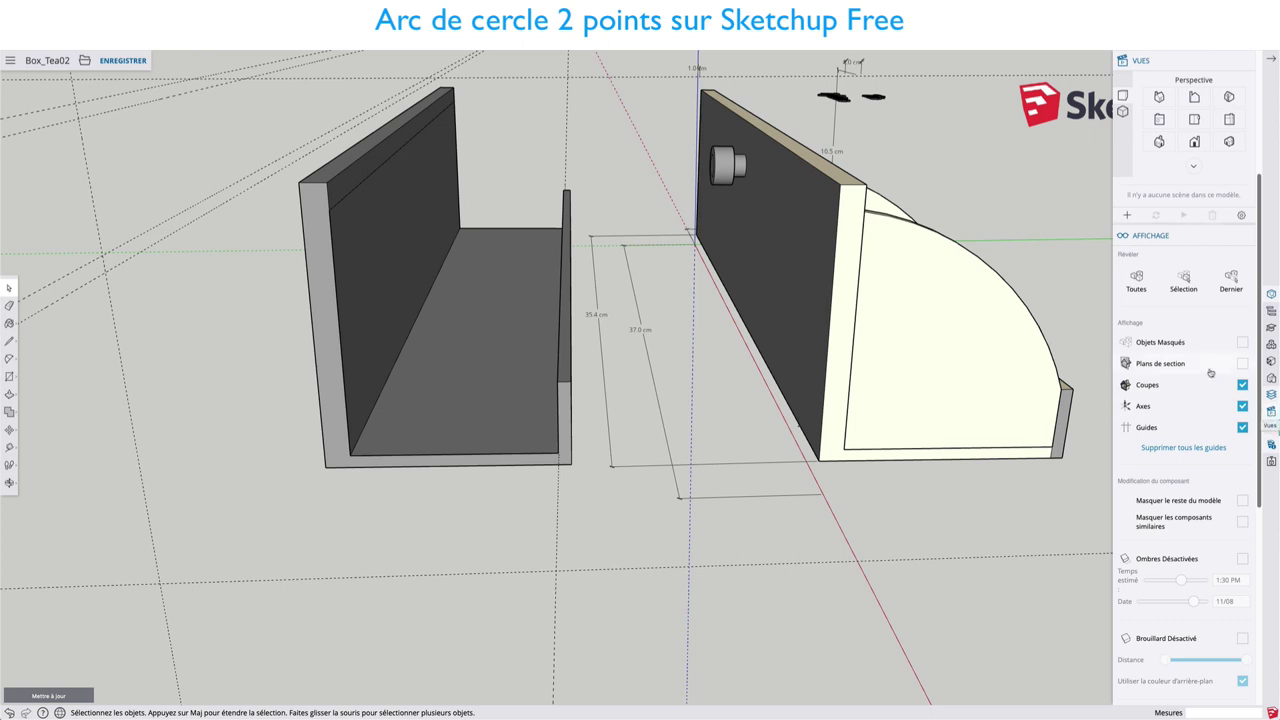
# Turn on parallel projection and settle on the flat Right side view of both pieces
pyautogui.scroll(5, 1212, 371)
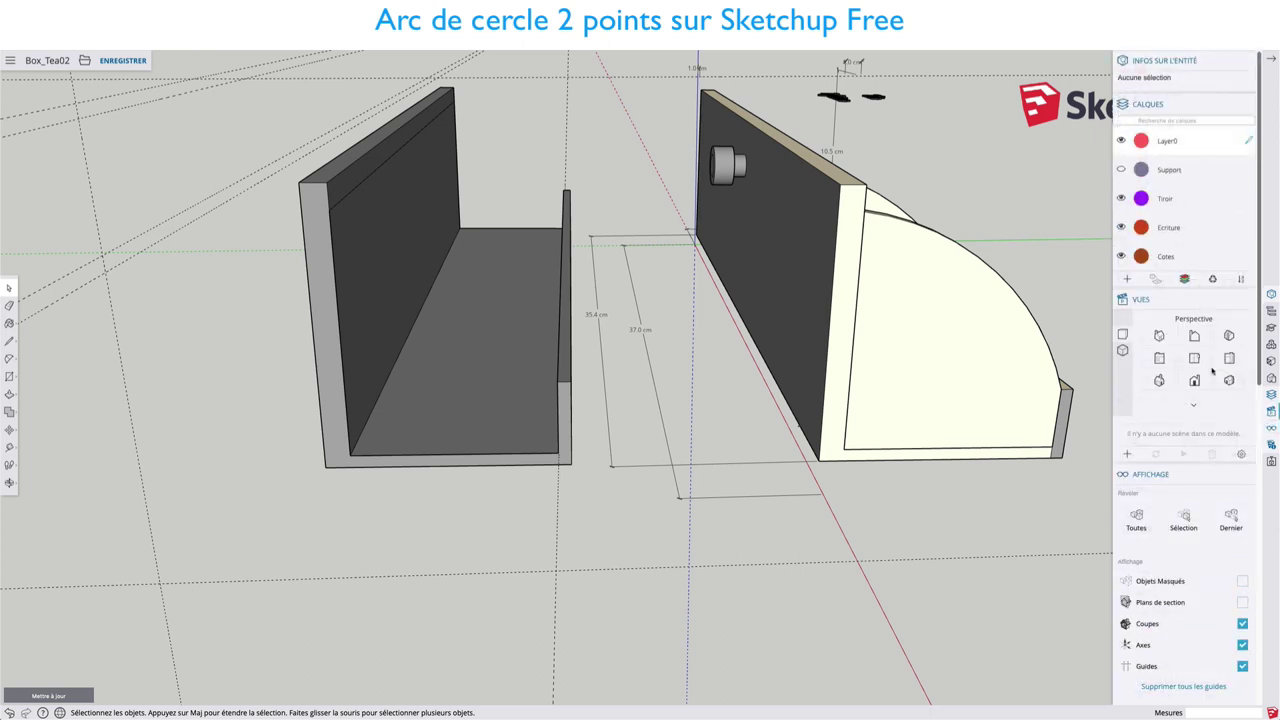
pyautogui.click(1160, 358)
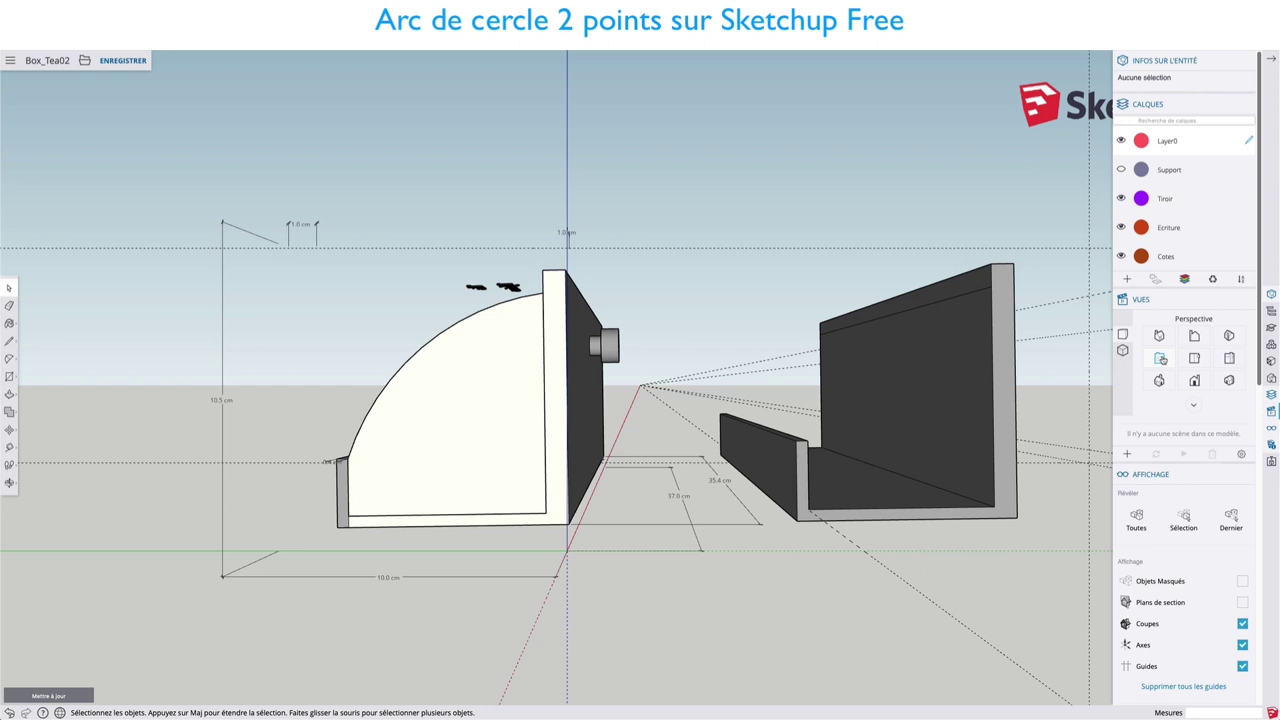
pyautogui.click(1122, 335)
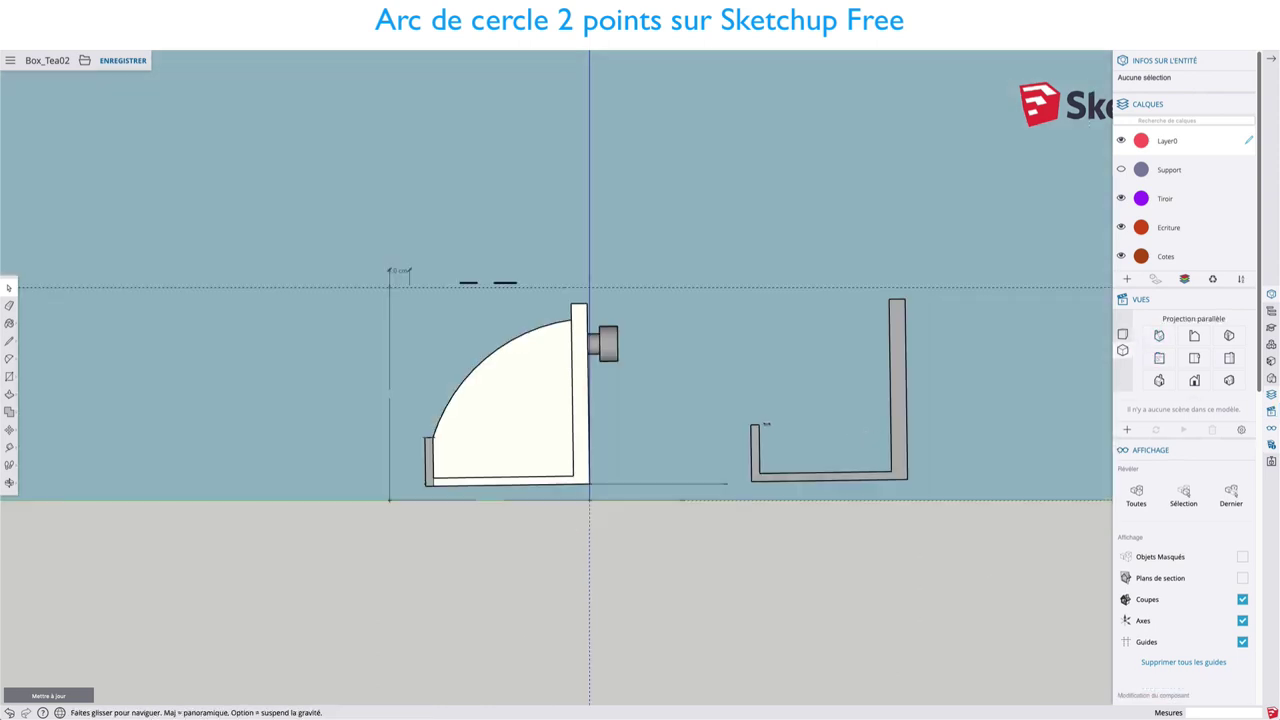
pyautogui.moveTo(753, 390)
pyautogui.mouseDown(button='middle')
pyautogui.moveTo(773, 432)
pyautogui.moveTo(788, 434)
pyautogui.mouseUp(button='middle')
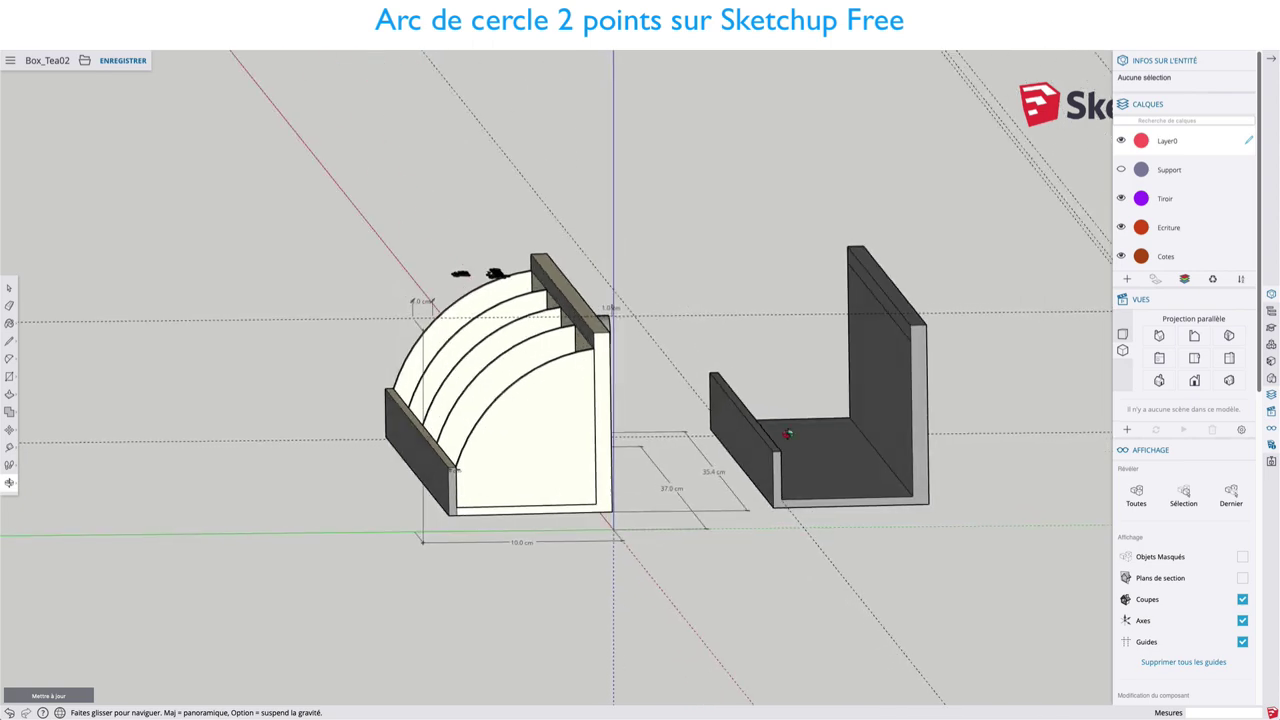
pyautogui.click(1159, 357)
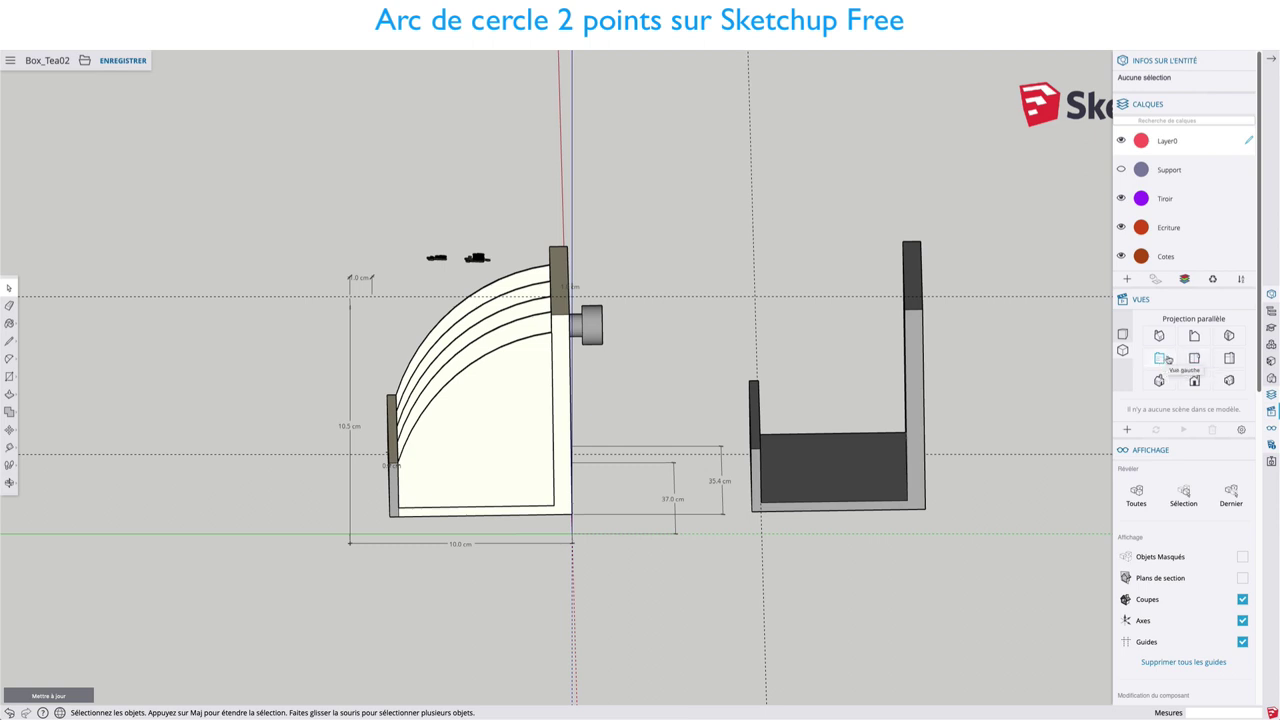
pyautogui.click(1228, 358)
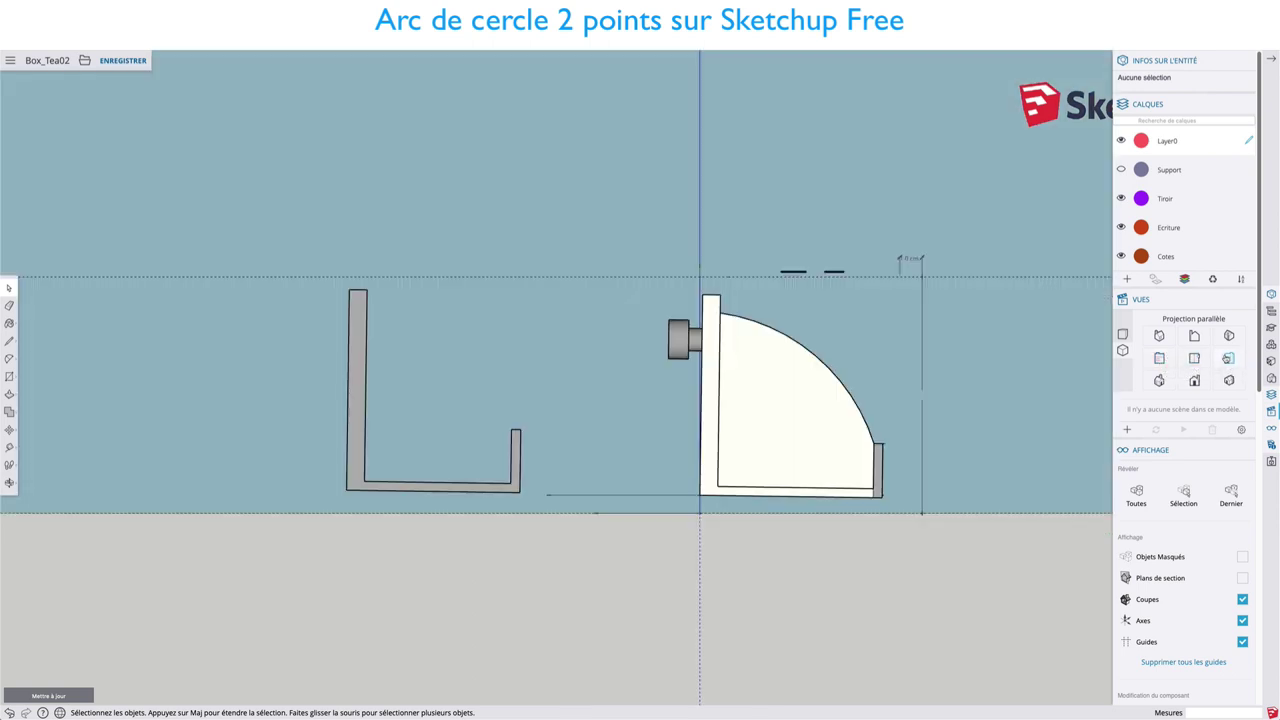
pyautogui.moveTo(379, 279); pyautogui.dragTo(372, 331, button='middle')
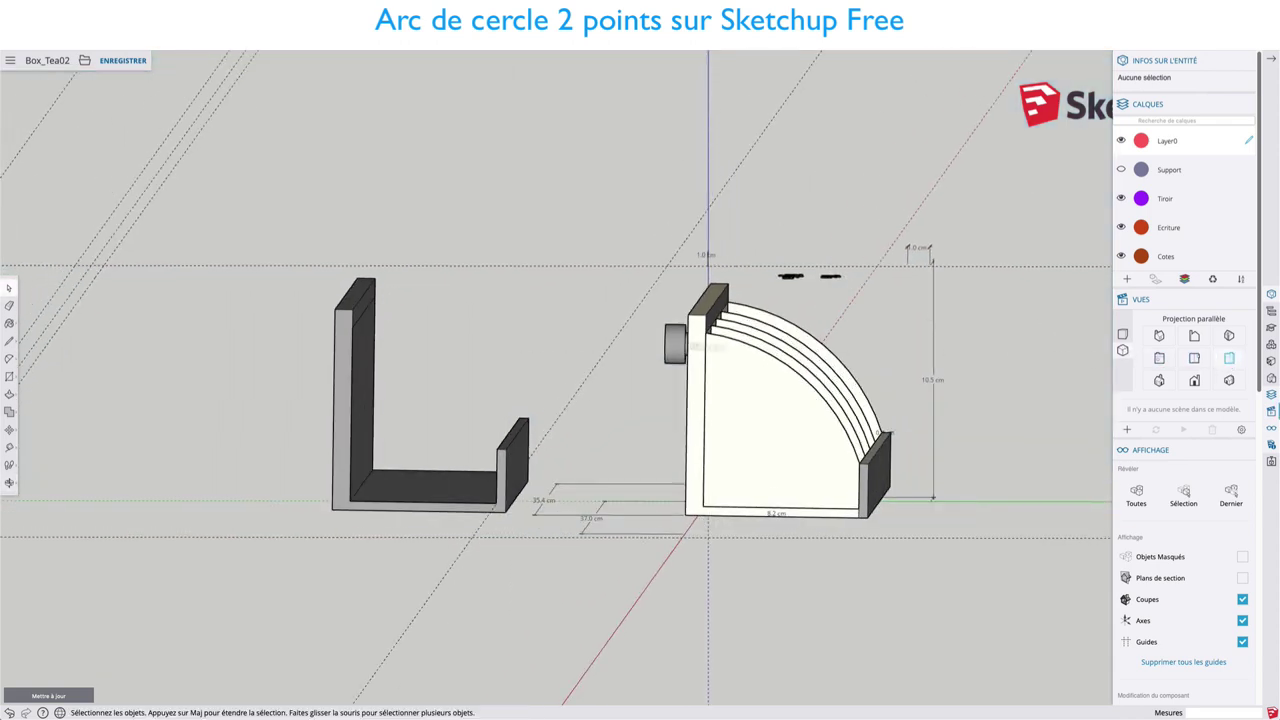
pyautogui.click(1228, 358)
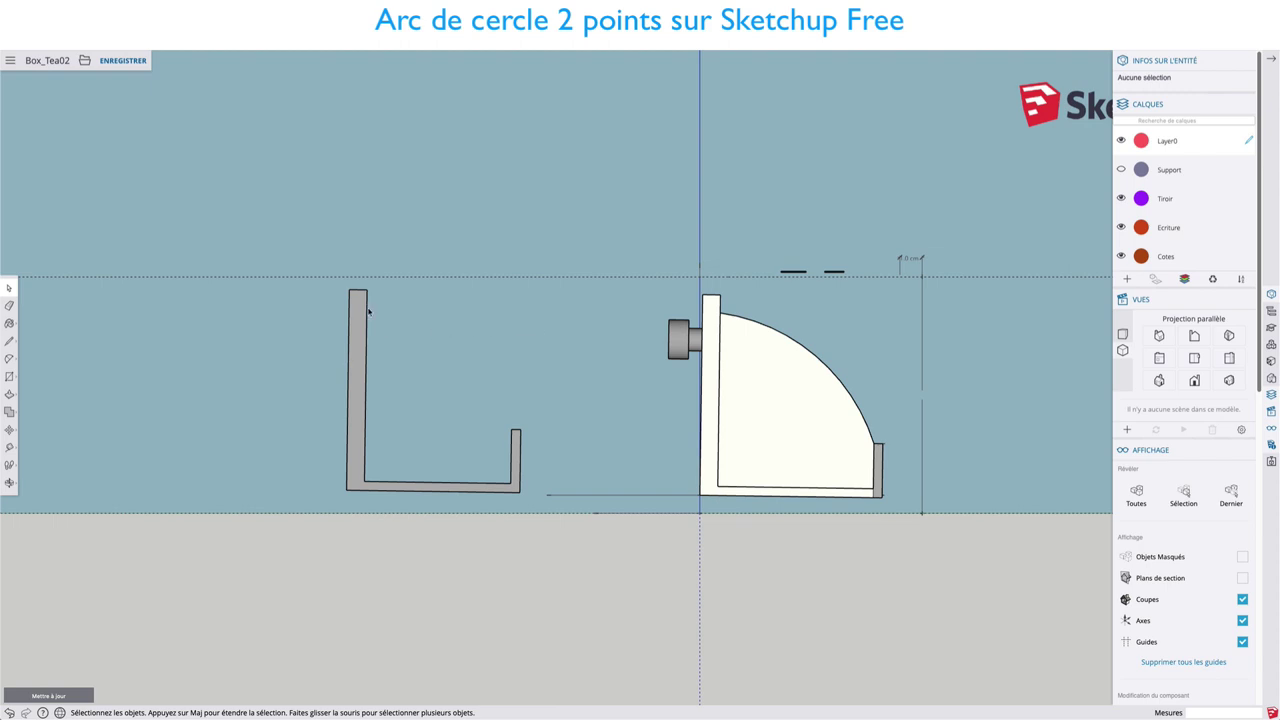
# Draw a 2-point arc from the tall side's top to the short side's top, forming a quarter-circle end face
pyautogui.press('a')
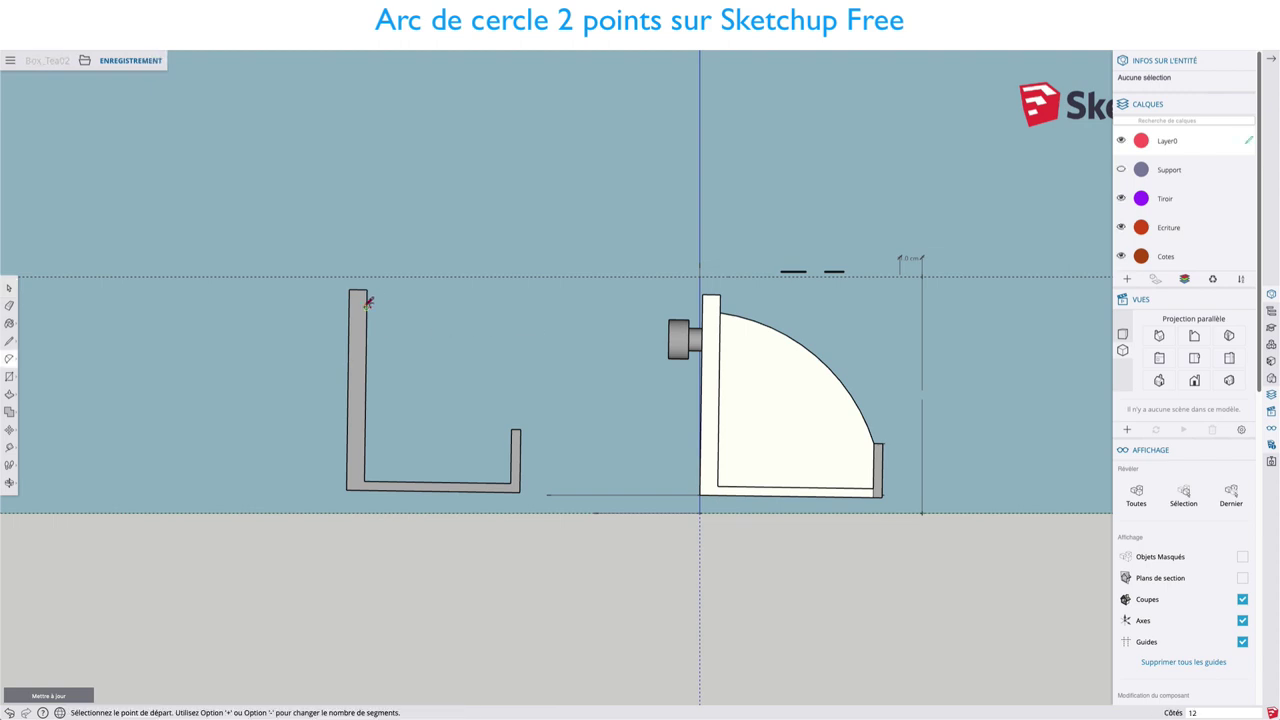
pyautogui.click(366, 308)
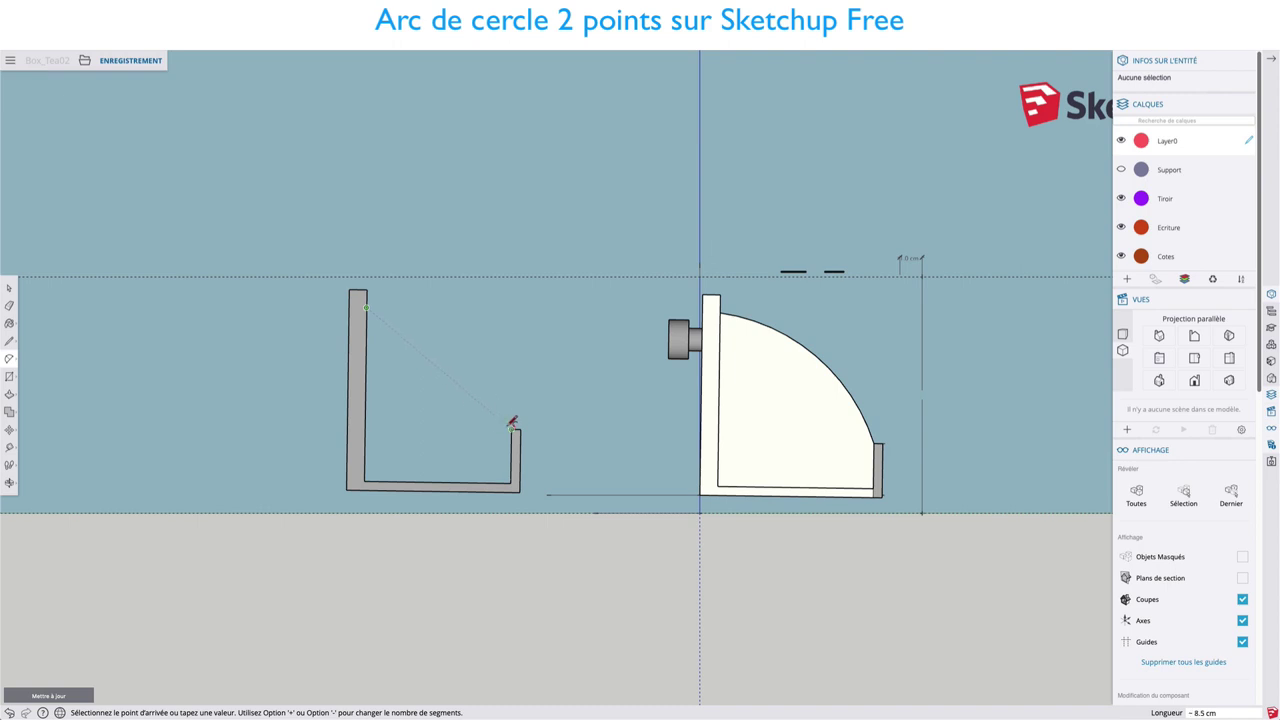
pyautogui.click(513, 429)
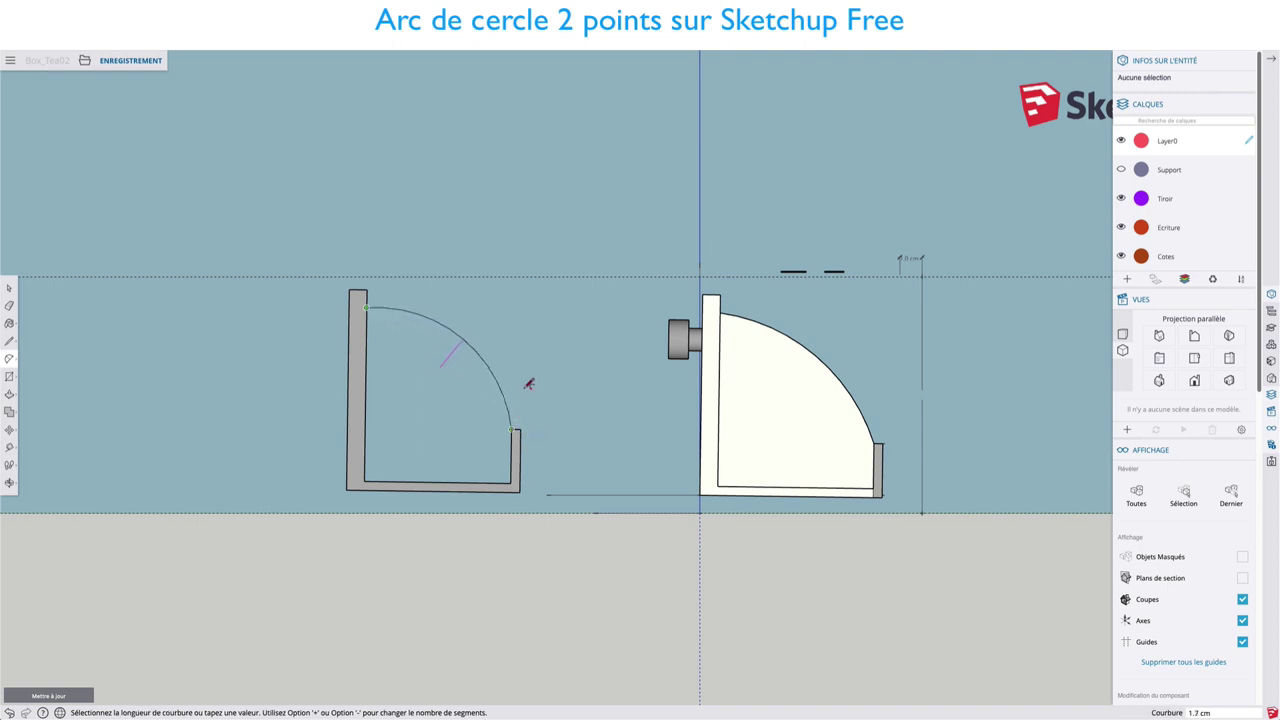
pyautogui.click(527, 383)
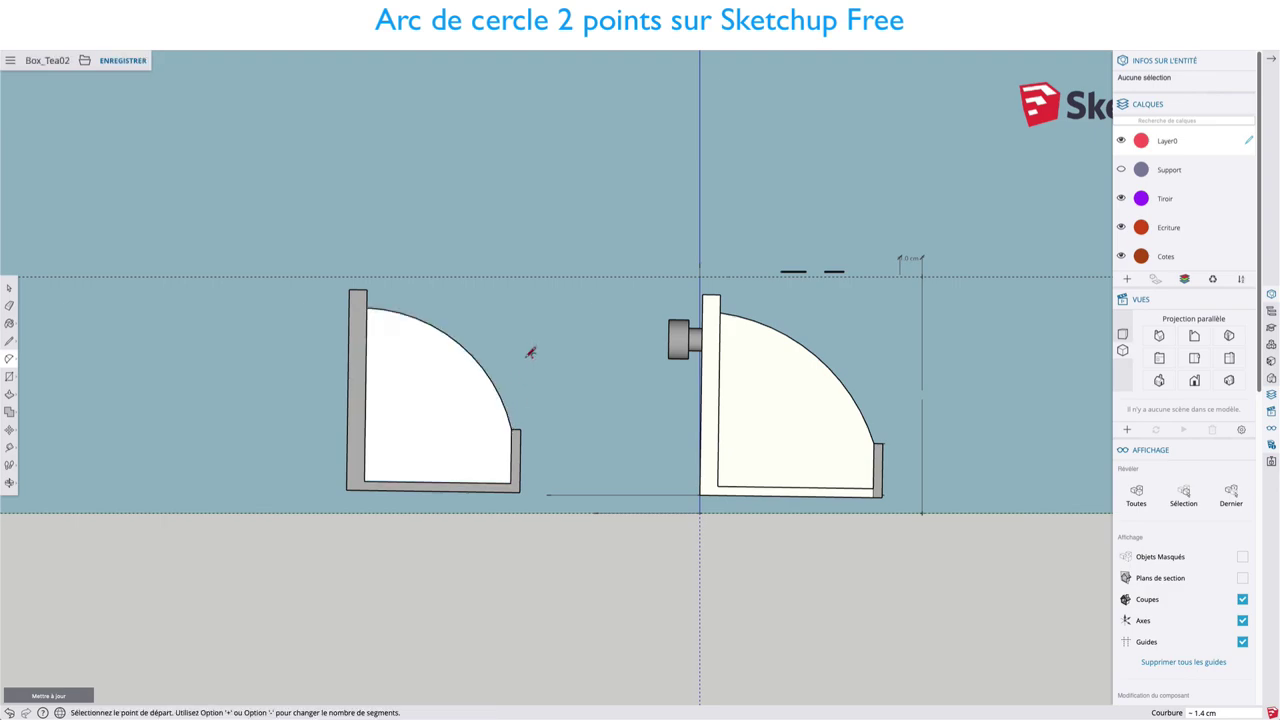
pyautogui.moveTo(528, 351)
pyautogui.mouseDown(button='middle')
pyautogui.moveTo(323, 449)
pyautogui.moveTo(346, 449)
pyautogui.moveTo(272, 484)
pyautogui.moveTo(266, 501)
pyautogui.moveTo(283, 380)
pyautogui.moveTo(106, 431)
pyautogui.moveTo(166, 314)
pyautogui.moveTo(544, 185)
pyautogui.moveTo(515, 152)
pyautogui.mouseUp(button='middle')
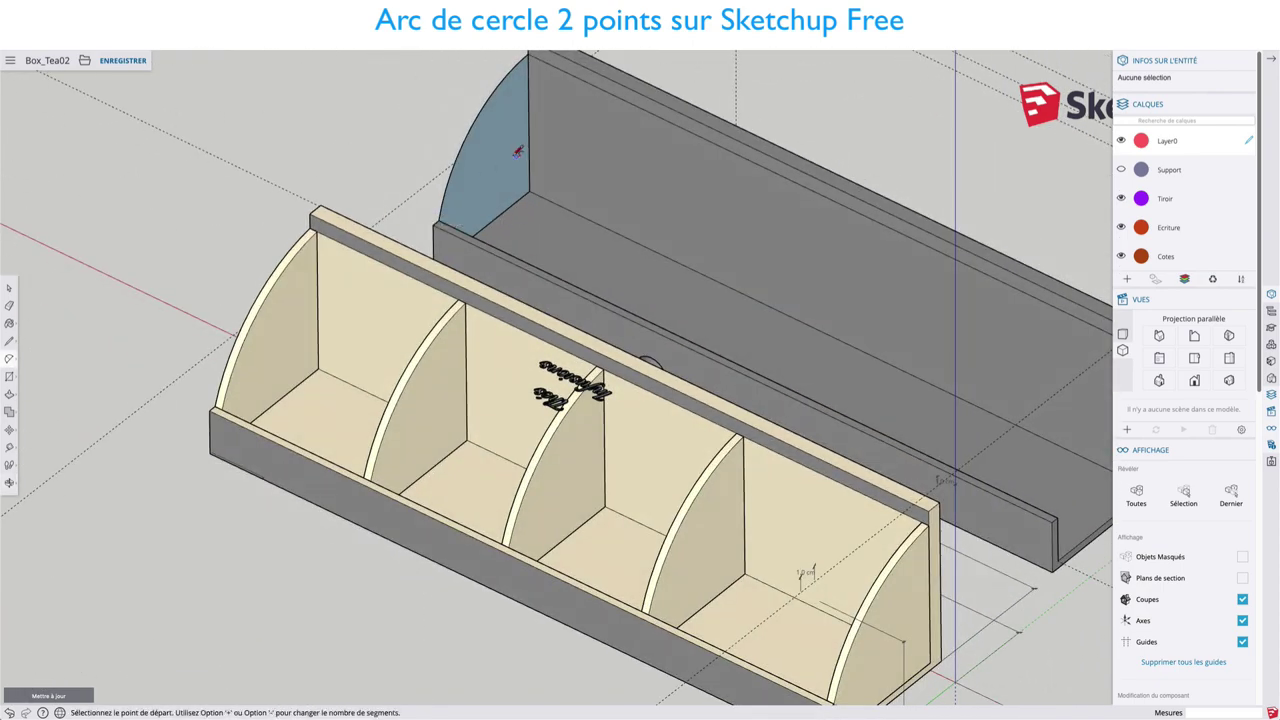
# Select the new arc face and make it a group
pyautogui.scroll(3, 495, 162)
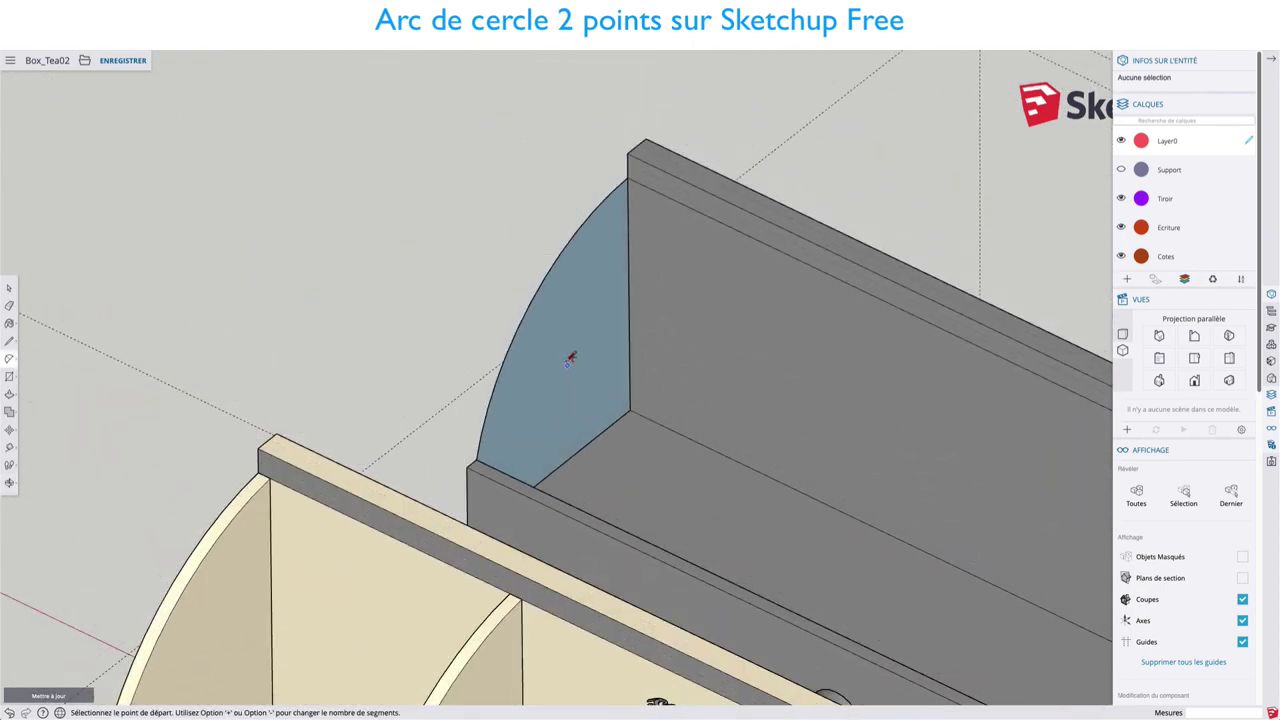
pyautogui.press('space')
pyautogui.click(562, 336)
pyautogui.rightClick(562, 336)
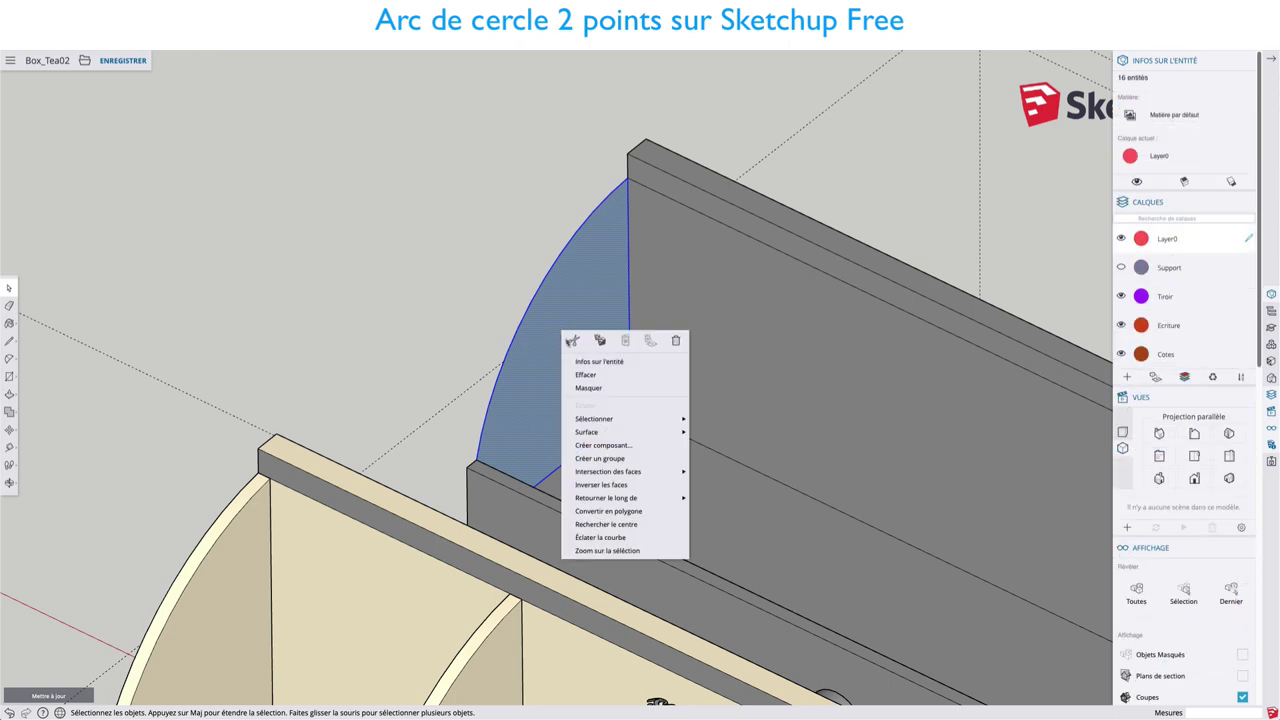
pyautogui.click(600, 457)
# Open the arc group and push/pull the face thin, redoing the too-thick first attempt
pyautogui.moveTo(454, 271); pyautogui.dragTo(843, 280, button='middle')
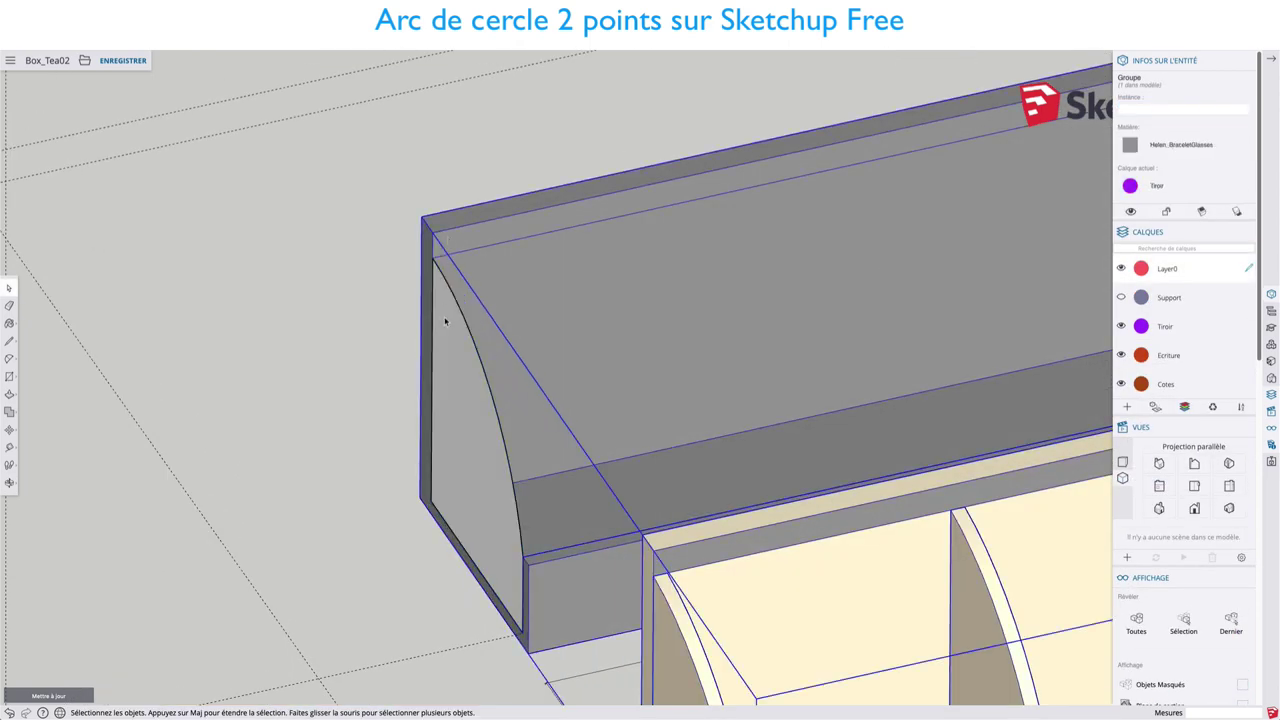
pyautogui.moveTo(551, 289)
pyautogui.mouseDown(button='middle')
pyautogui.moveTo(304, 294)
pyautogui.moveTo(587, 325)
pyautogui.mouseUp(button='middle')
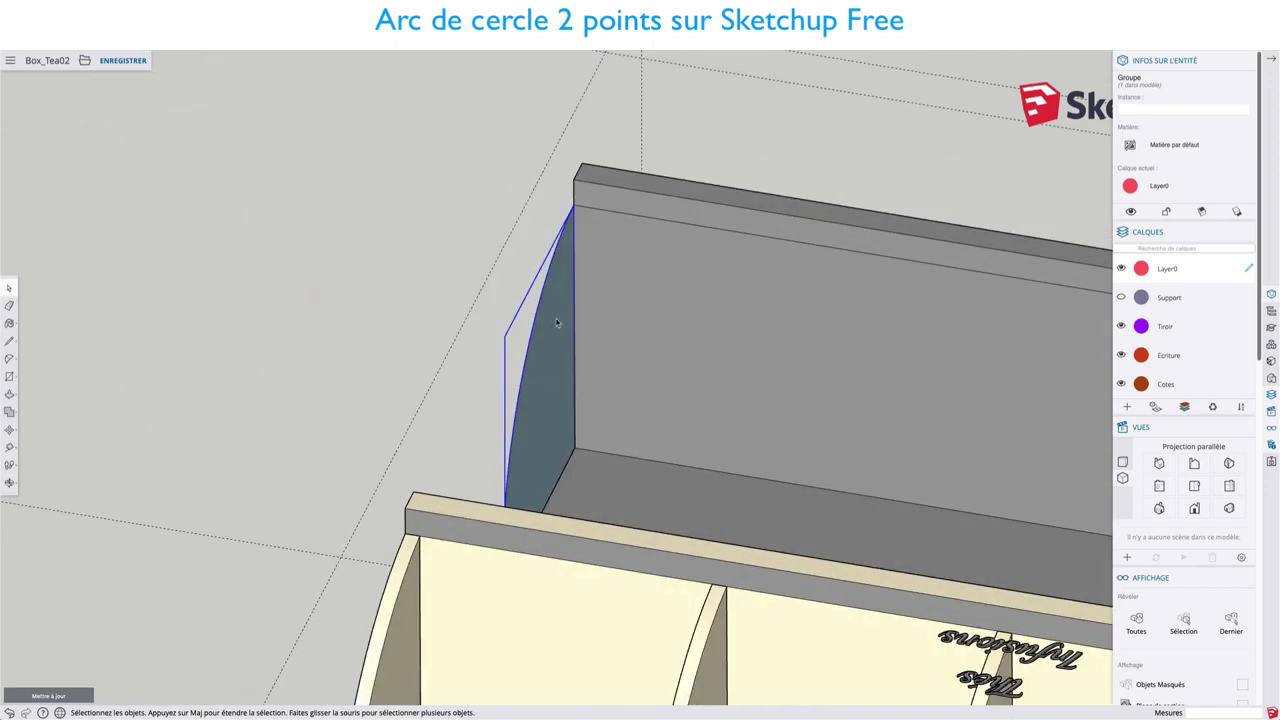
pyautogui.doubleClick(557, 320)
pyautogui.press('p')
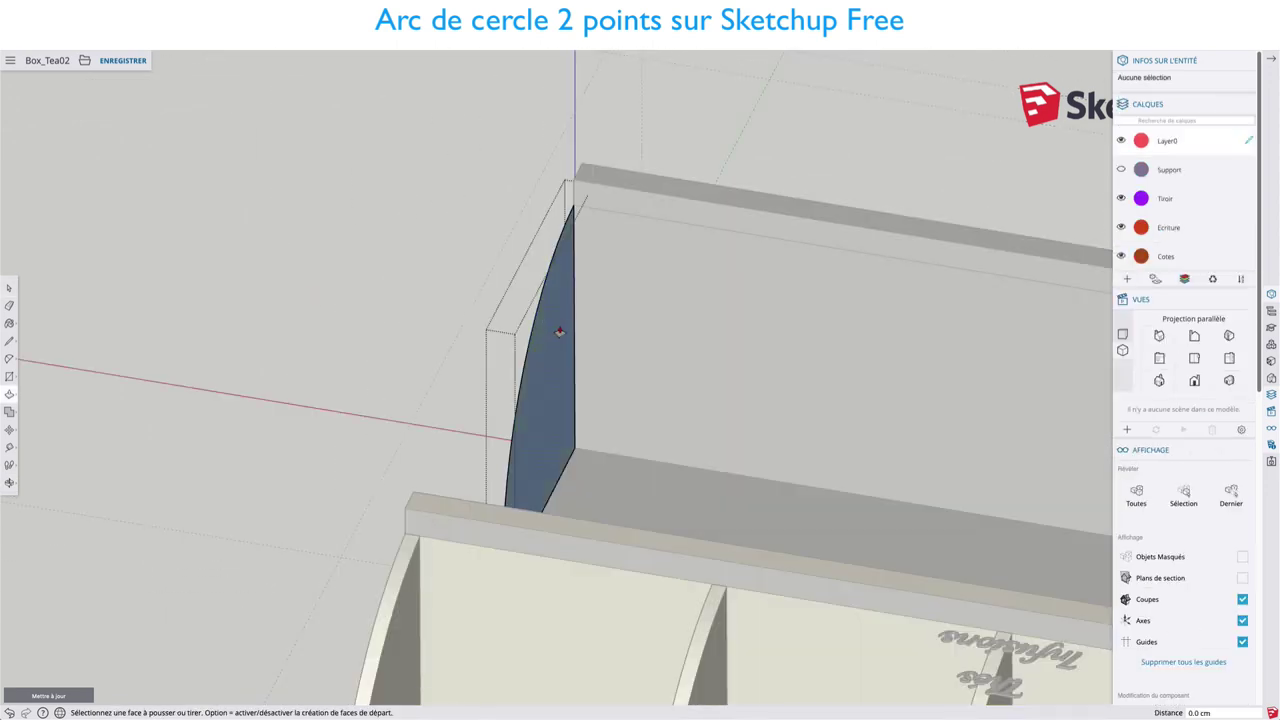
pyautogui.click(557, 334)
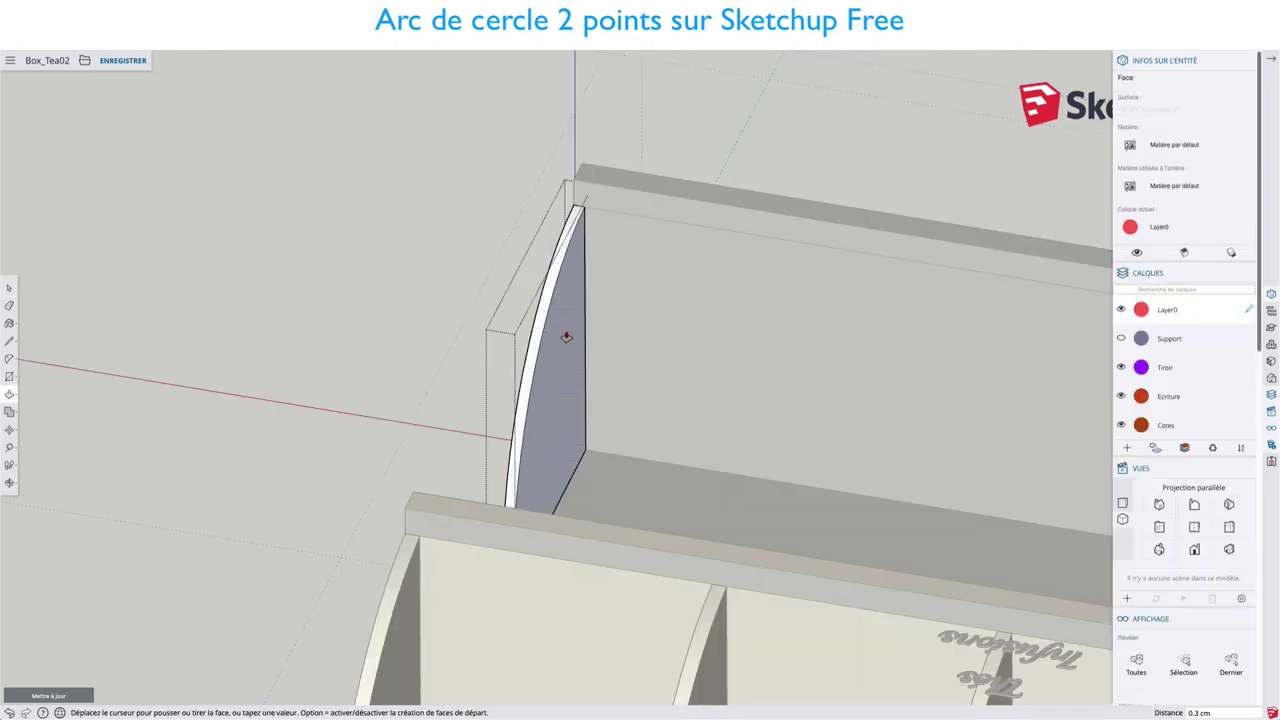
pyautogui.click(569, 338)
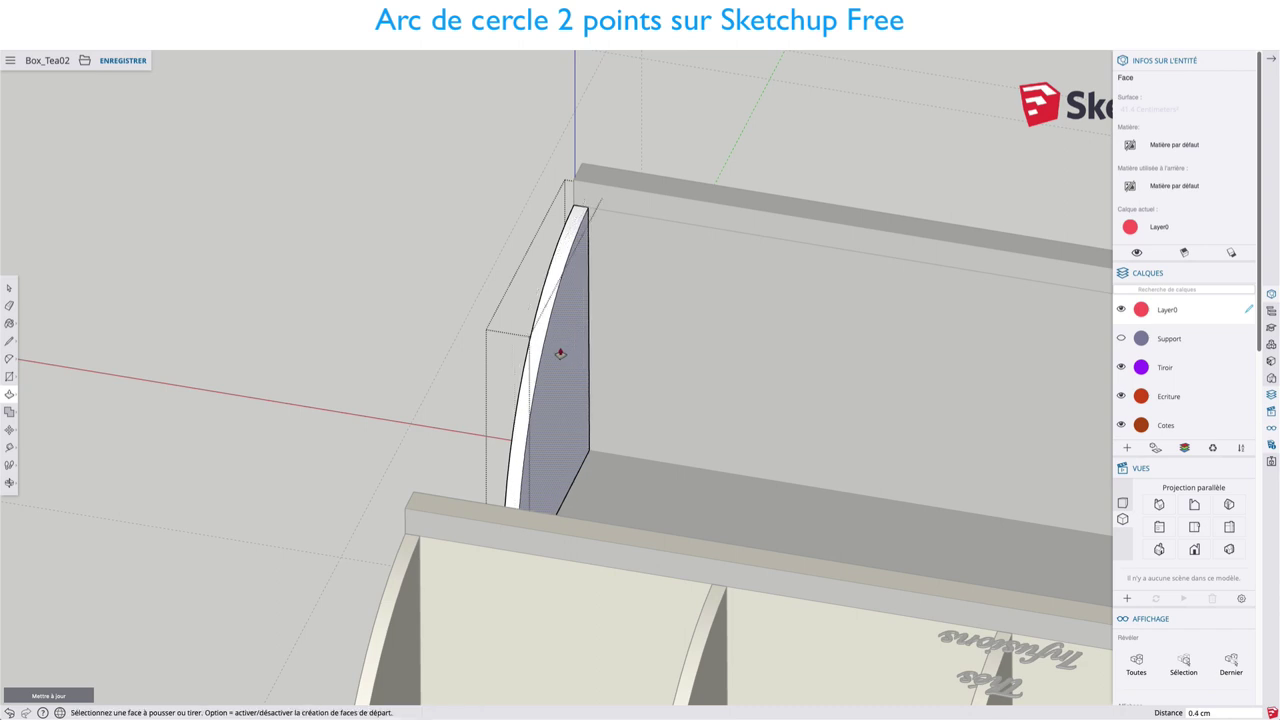
pyautogui.hotkey('ctrl', 'z')
pyautogui.click(547, 348)
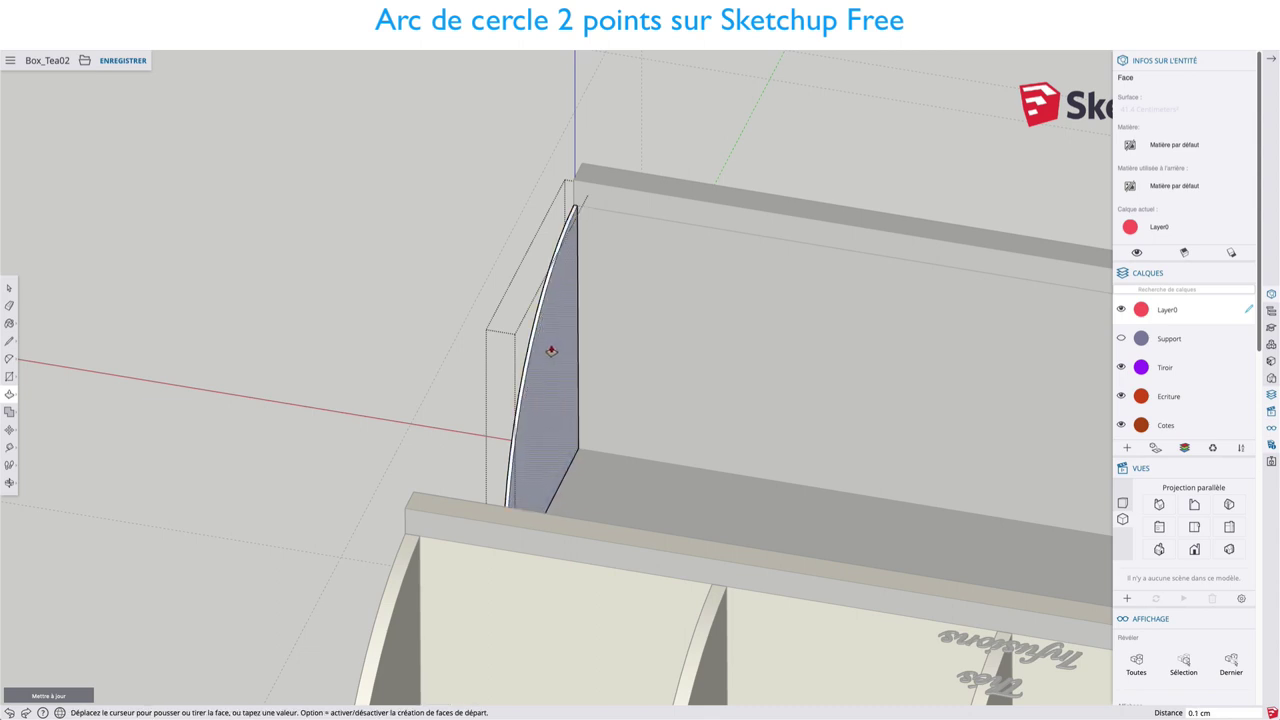
pyautogui.click(553, 351)
# Set length precision to 0.0 and re-push the curved face to its final thin panel thickness
pyautogui.scroll(-3, 1215, 455)
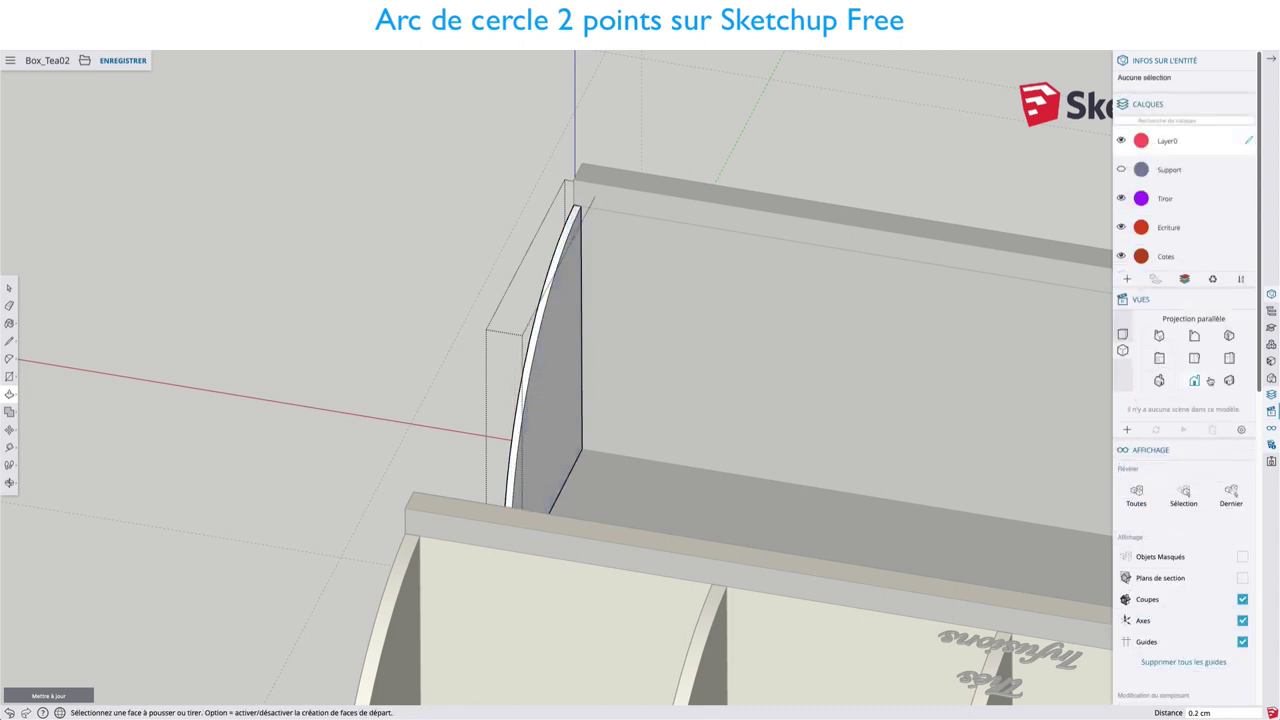
pyautogui.scroll(-10, 1193, 497)
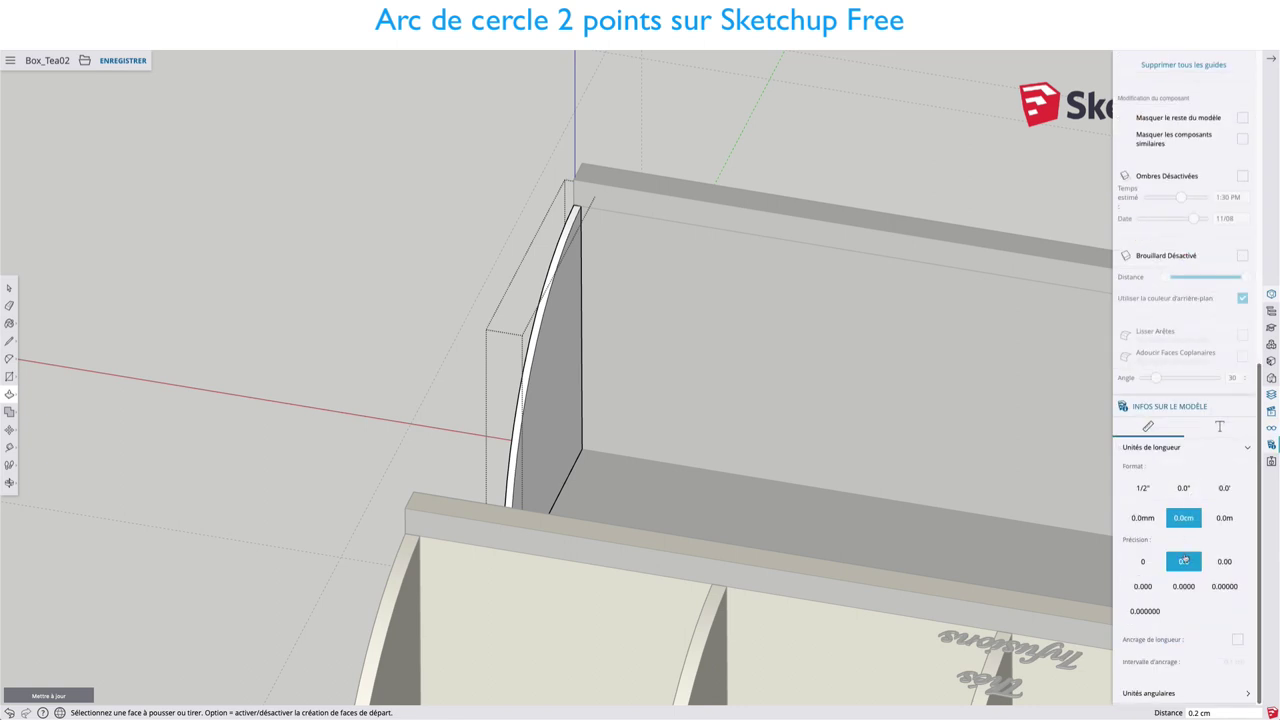
pyautogui.click(1184, 586)
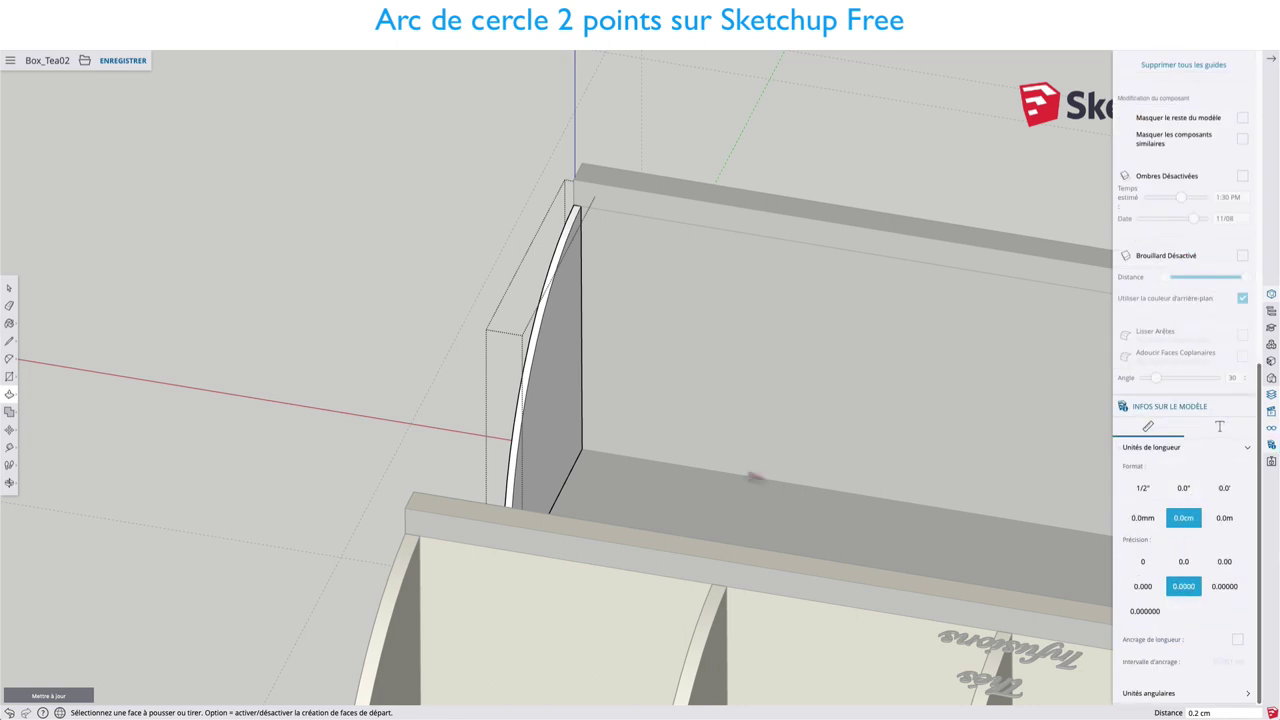
pyautogui.click(544, 393)
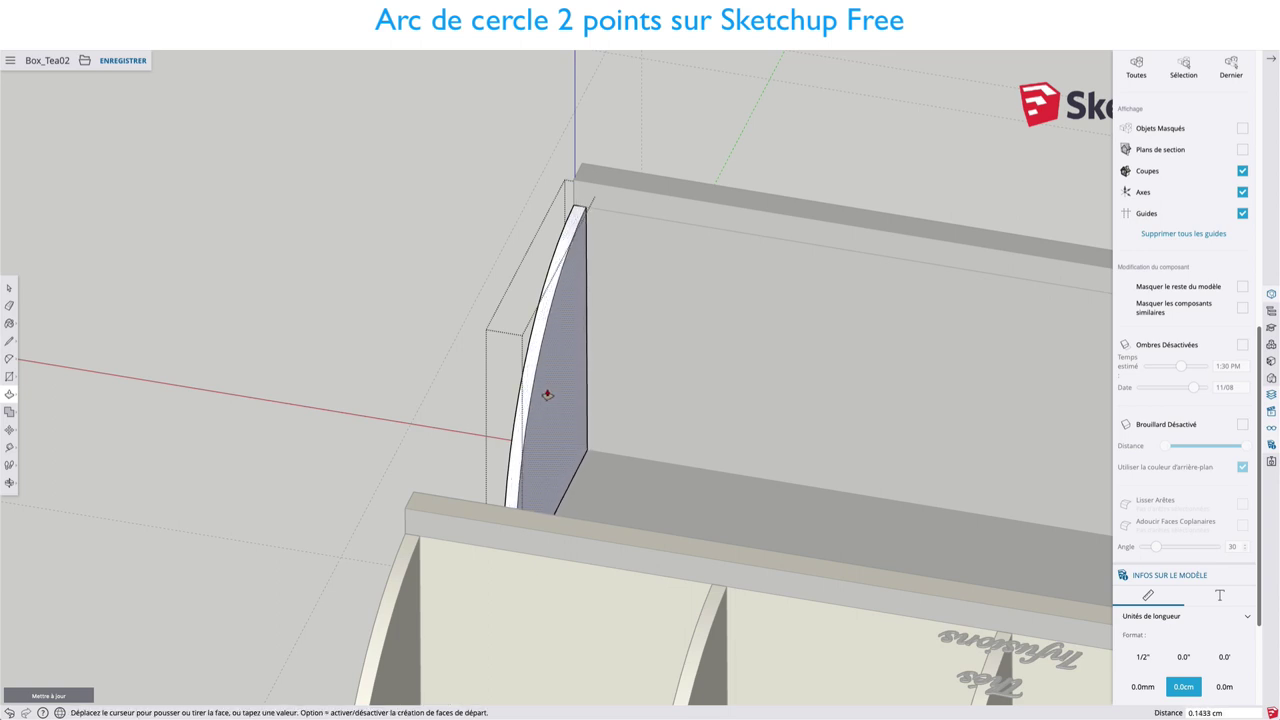
pyautogui.click(547, 395)
pyautogui.scroll(-3, 1177, 447)
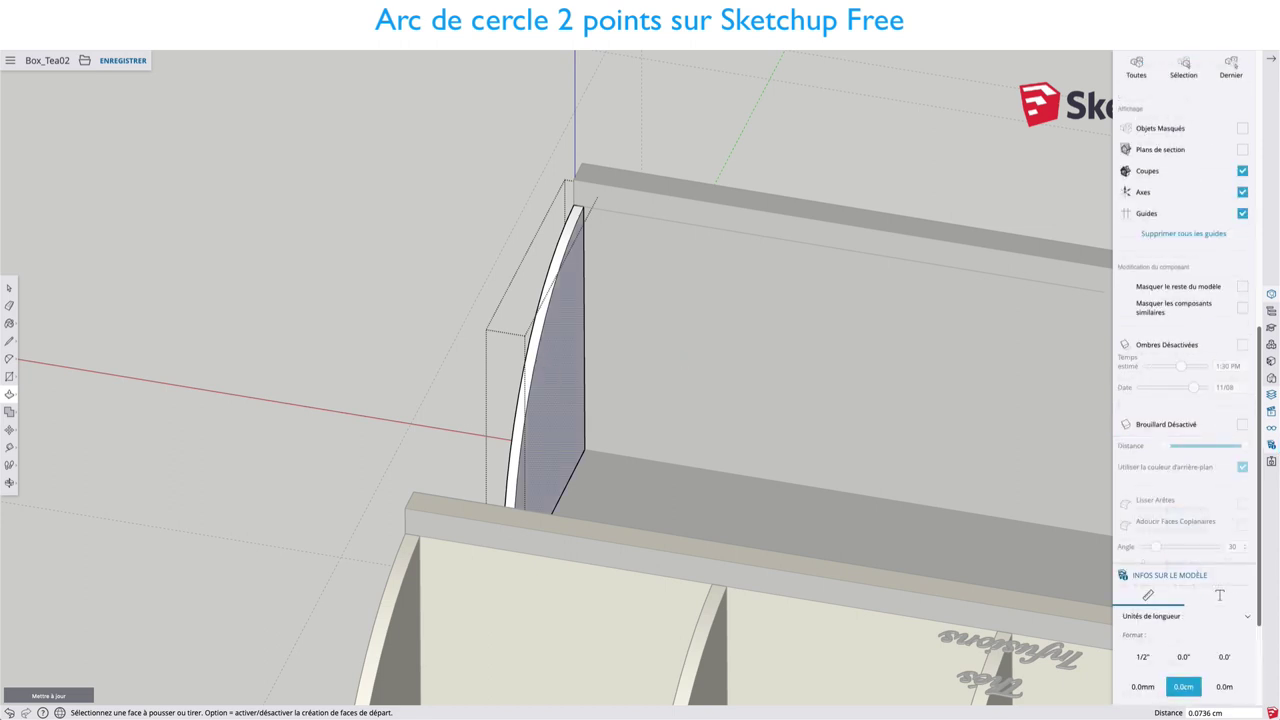
pyautogui.press('Escape')
pyautogui.click(543, 373)
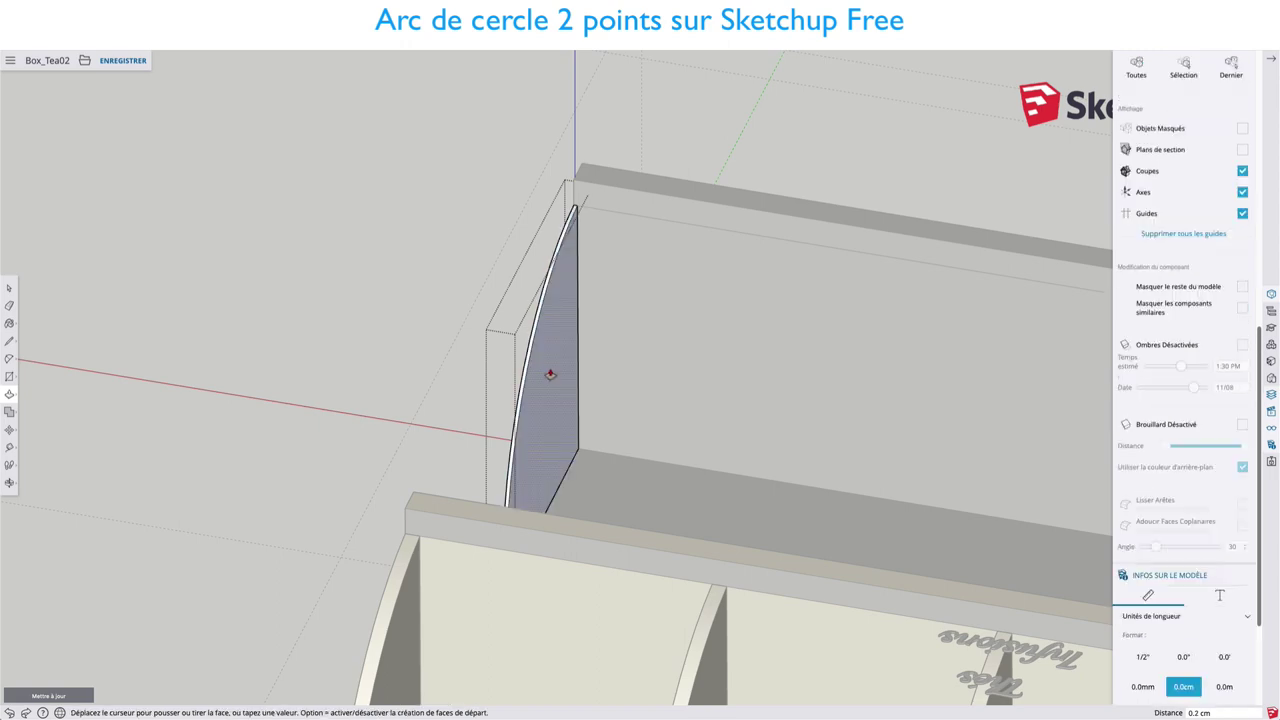
pyautogui.click(560, 375)
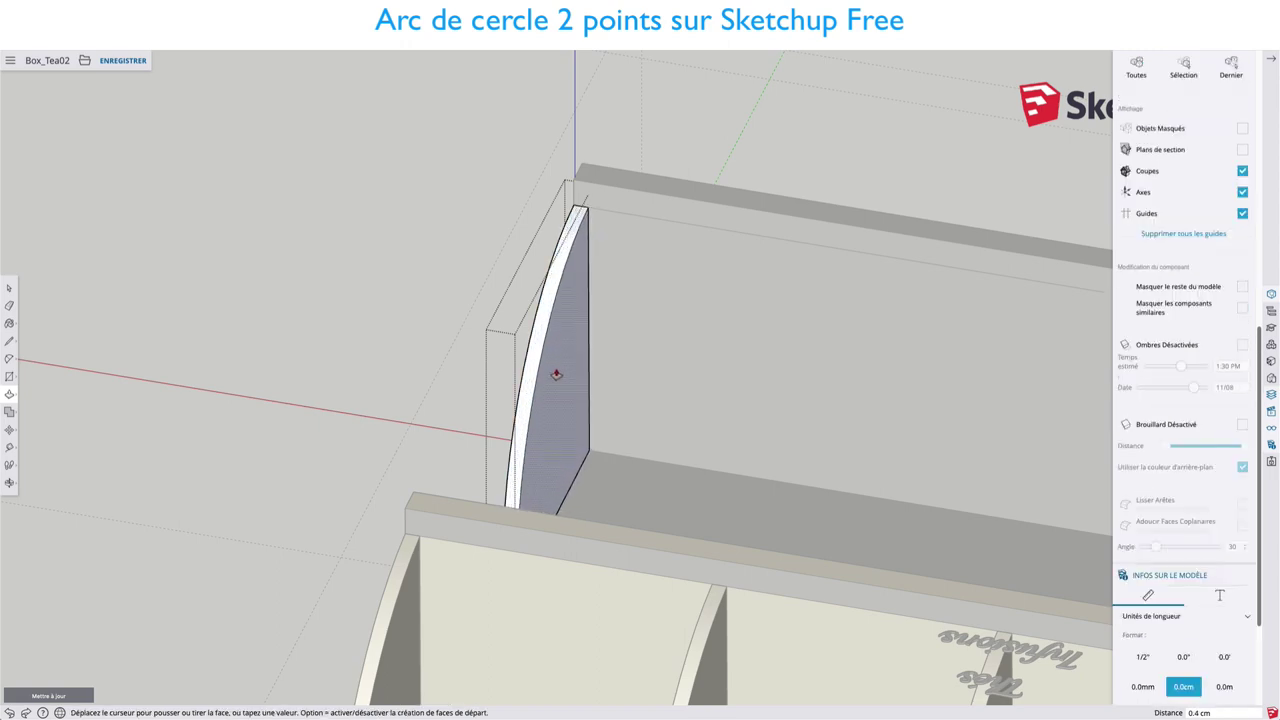
pyautogui.press('space')
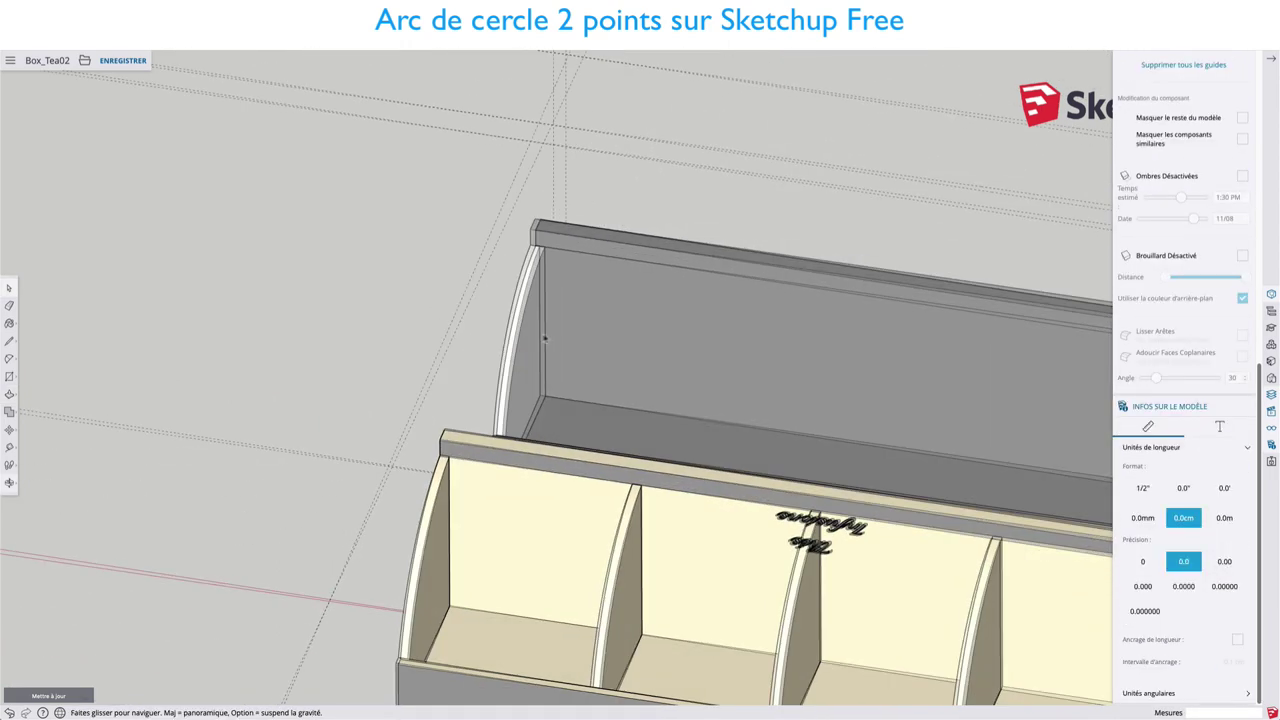
# Copy the curved end panel to the drawer's right end
pyautogui.moveTo(499, 324)
pyautogui.mouseDown(button='middle')
pyautogui.moveTo(677, 334)
pyautogui.moveTo(439, 359)
pyautogui.moveTo(623, 337)
pyautogui.moveTo(497, 351)
pyautogui.moveTo(540, 345)
pyautogui.moveTo(493, 347)
pyautogui.moveTo(435, 322)
pyautogui.mouseUp(button='middle')
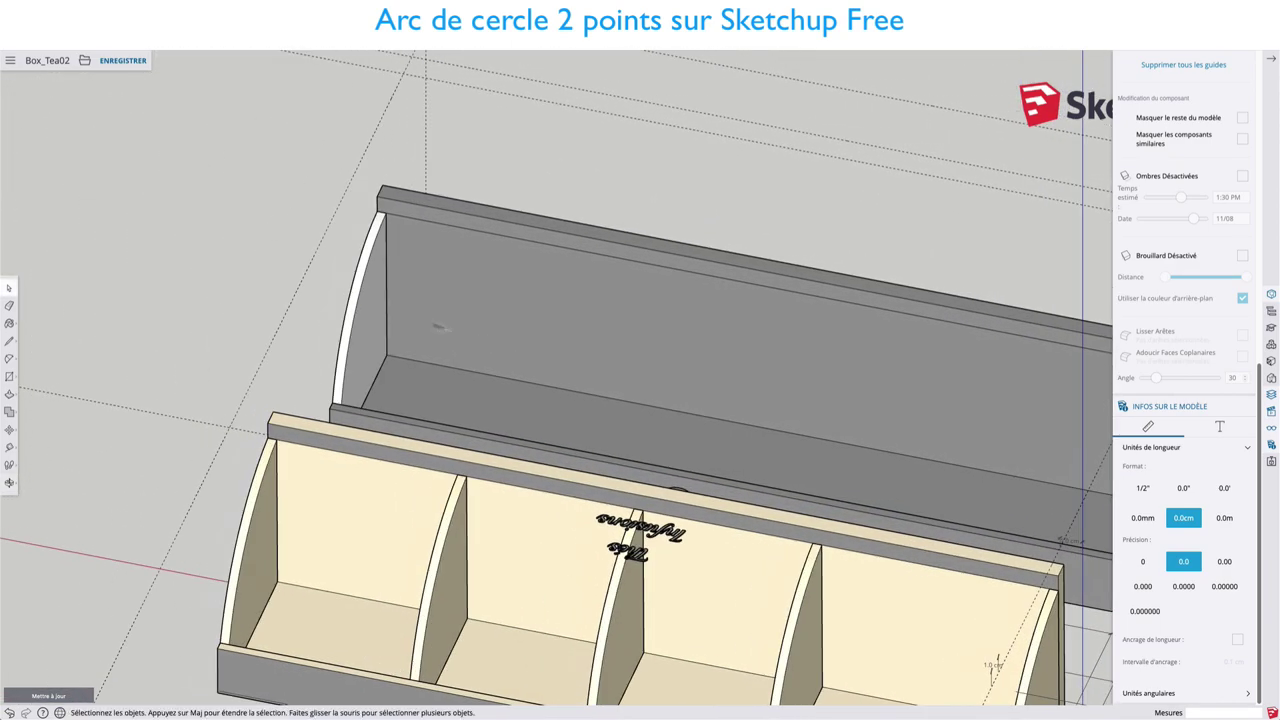
pyautogui.click(365, 325)
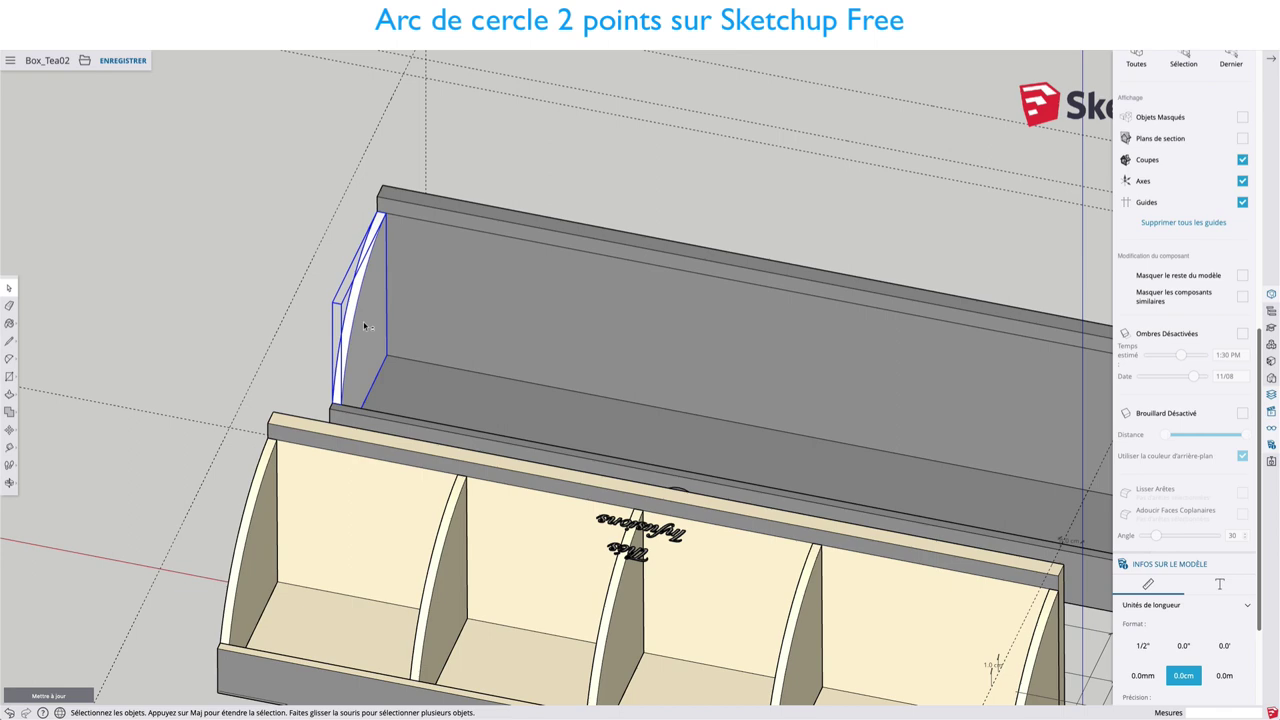
pyautogui.press('m')
pyautogui.scroll(-2, 455, 355)
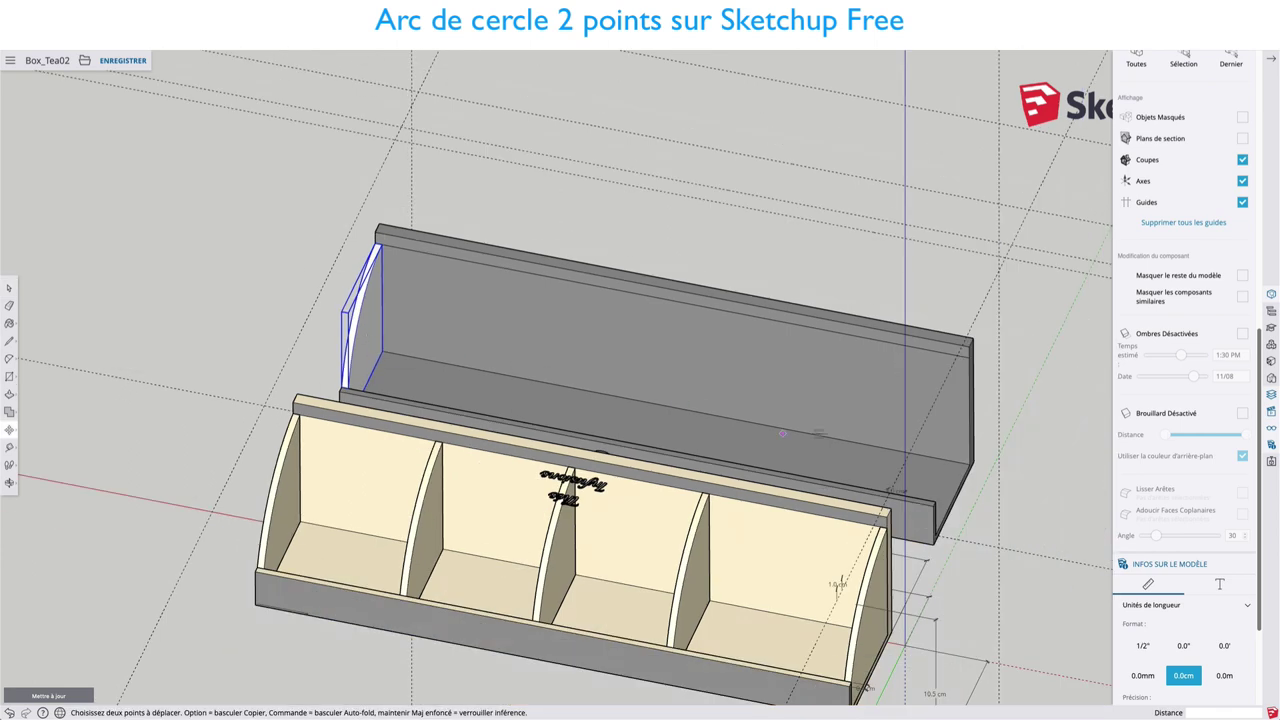
pyautogui.moveTo(425, 358); pyautogui.dragTo(600, 345, button='middle')
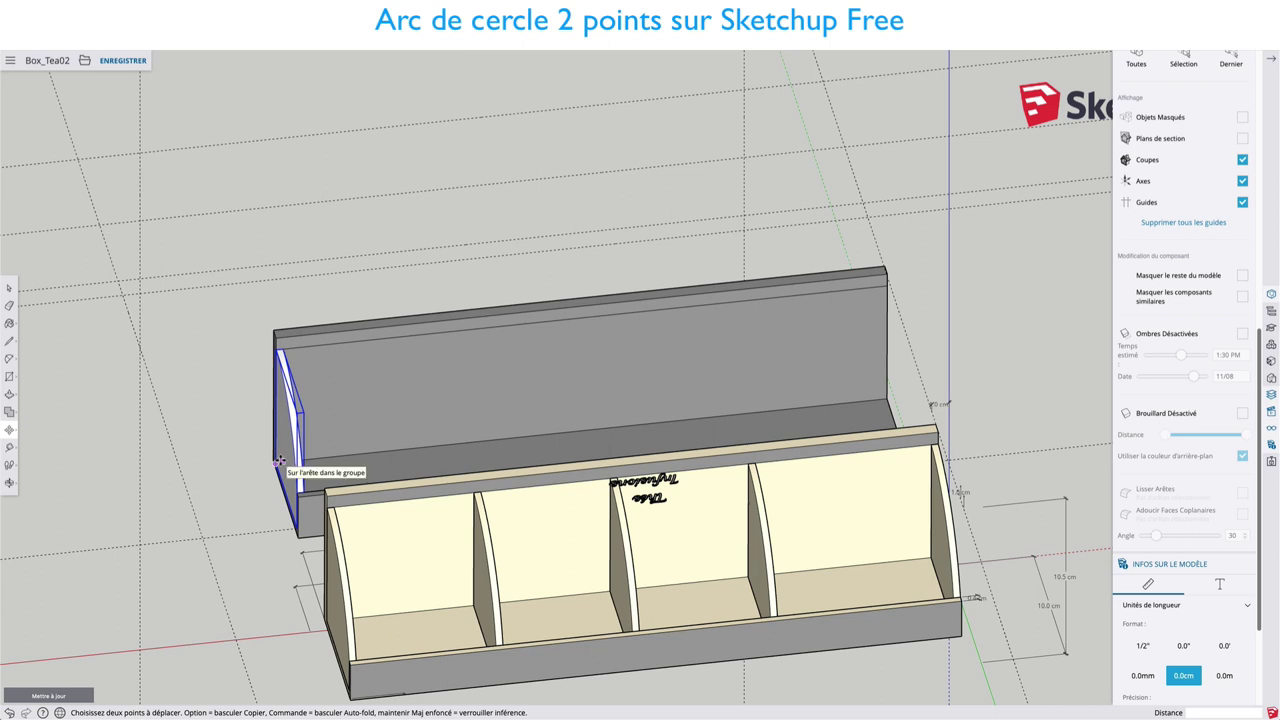
pyautogui.click(280, 462)
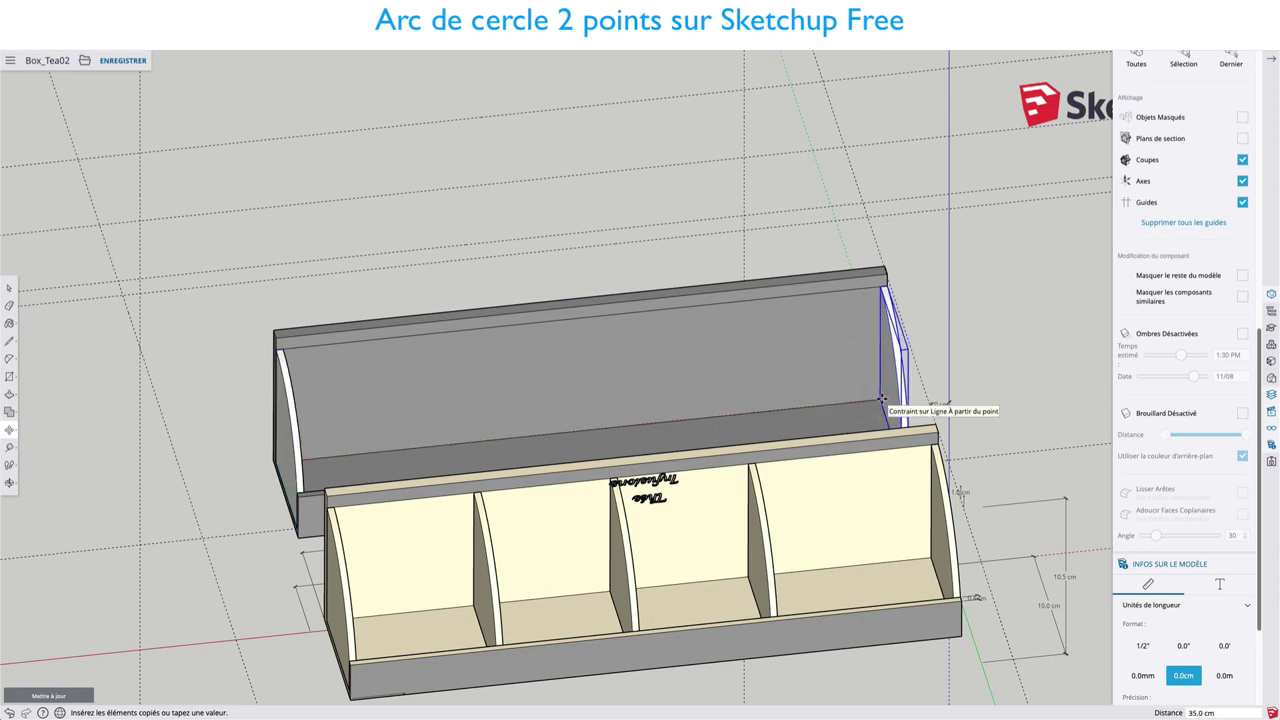
pyautogui.click(882, 400)
pyautogui.moveTo(882, 400)
pyautogui.mouseDown(button='middle')
pyautogui.moveTo(881, 386)
pyautogui.moveTo(882, 562)
pyautogui.mouseUp(button='middle')
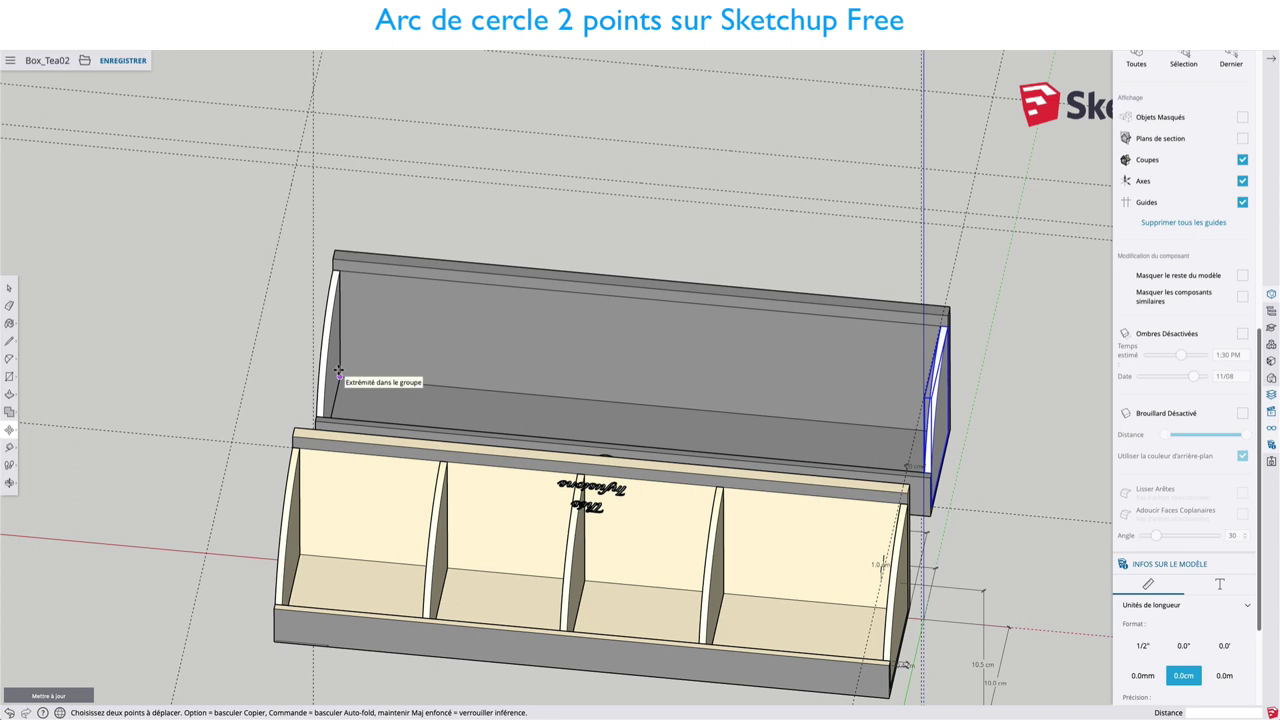
# Copy the left end panel inward as the first divider
pyautogui.press('space')
pyautogui.click(337, 375)
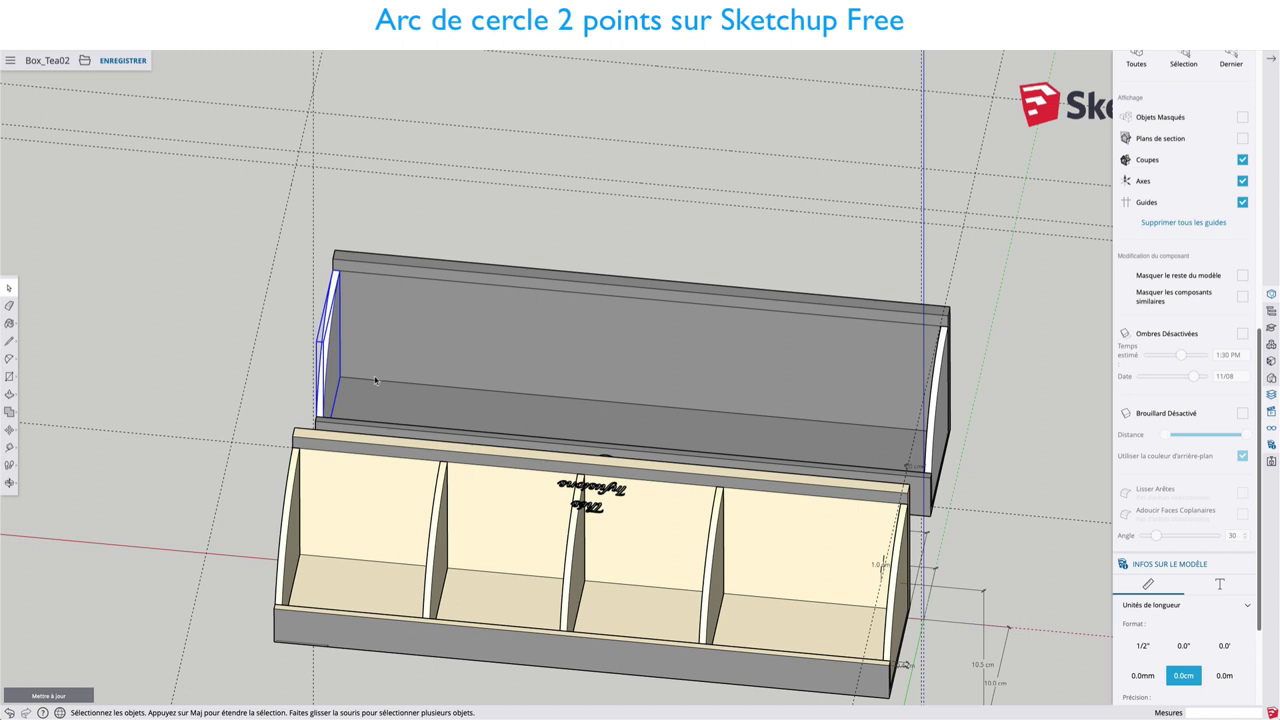
pyautogui.press('m')
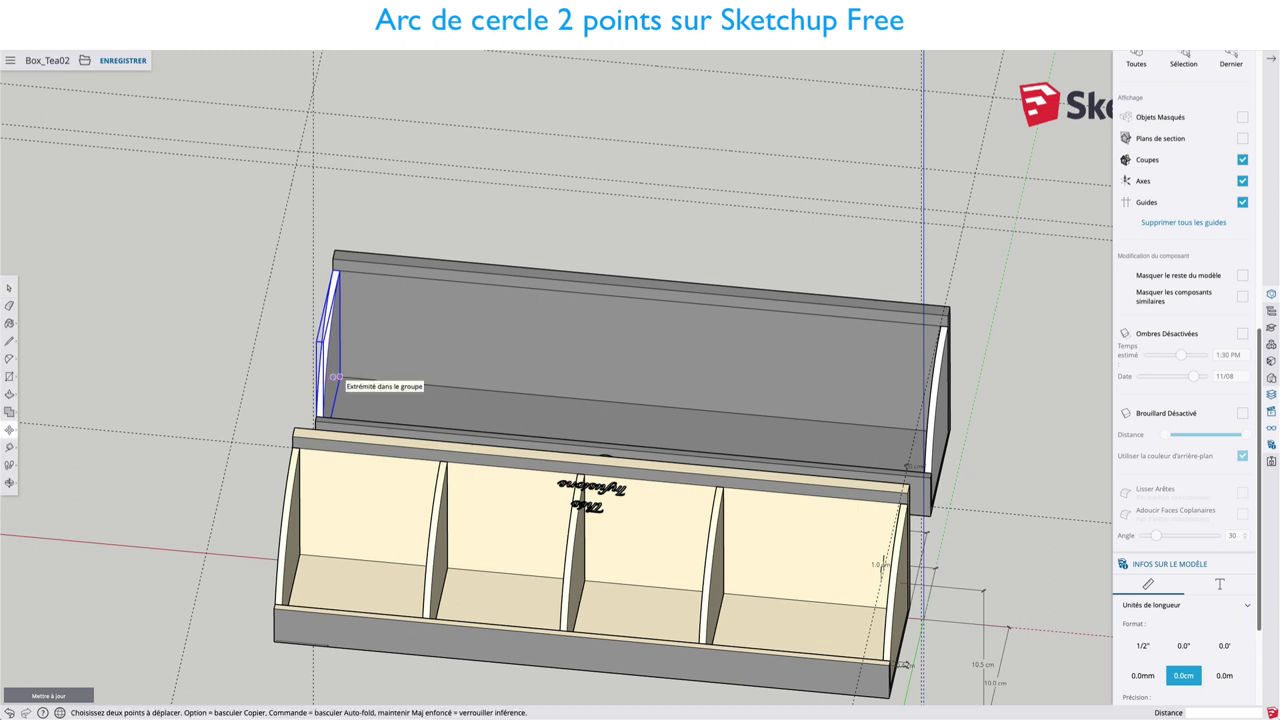
pyautogui.click(338, 376)
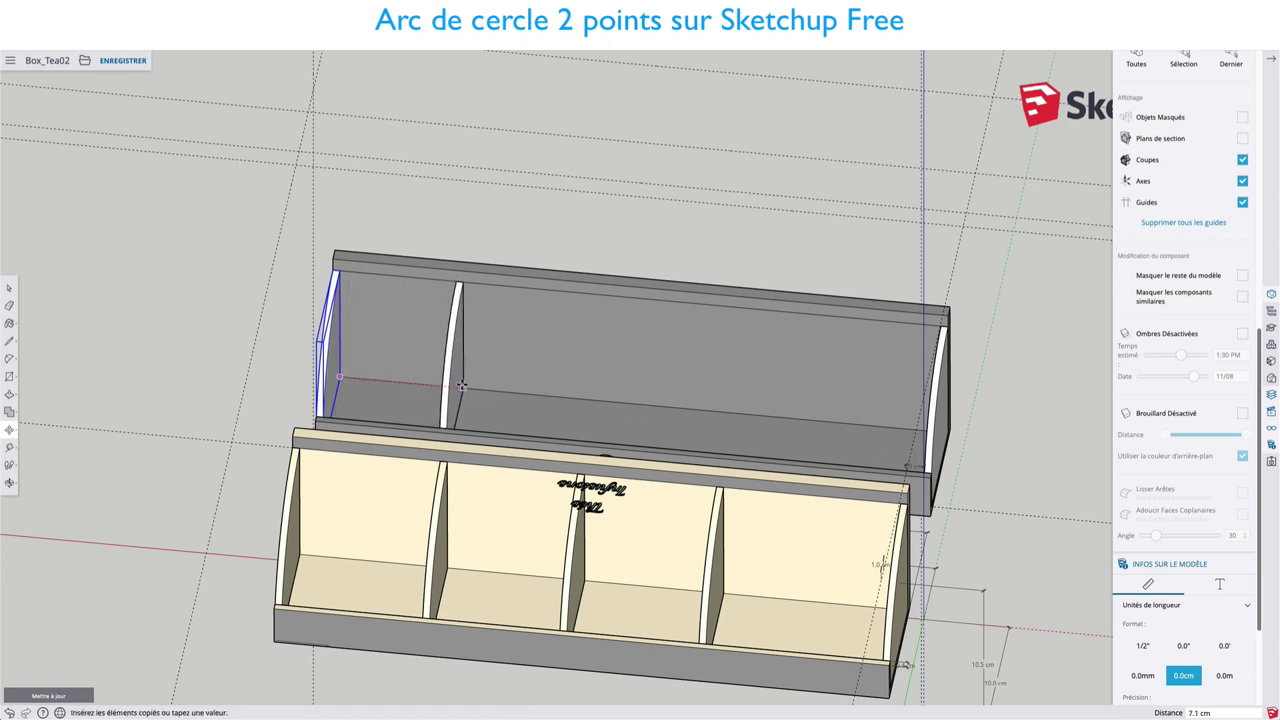
pyautogui.click(460, 386)
# In Top view, reposition the divider and copy it twice to make three evenly spaced dividers
pyautogui.scroll(3, 1167, 381)
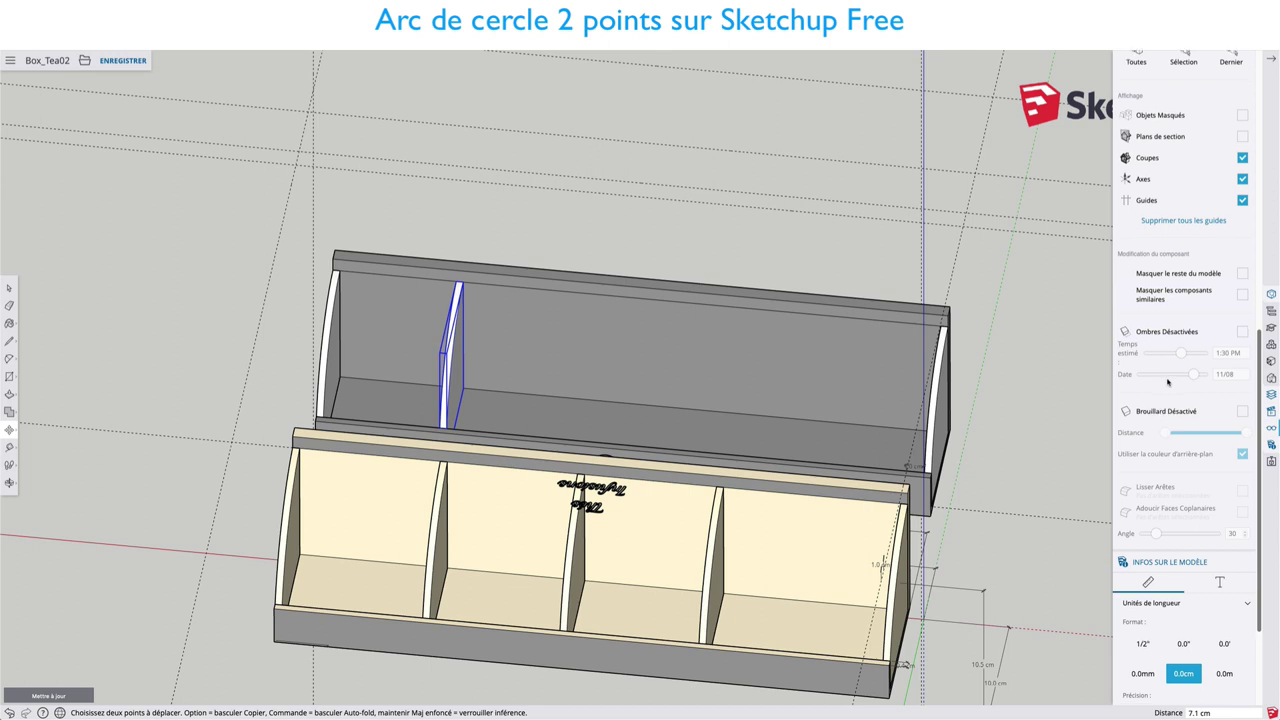
pyautogui.scroll(3, 1167, 381)
pyautogui.scroll(4, 1167, 380)
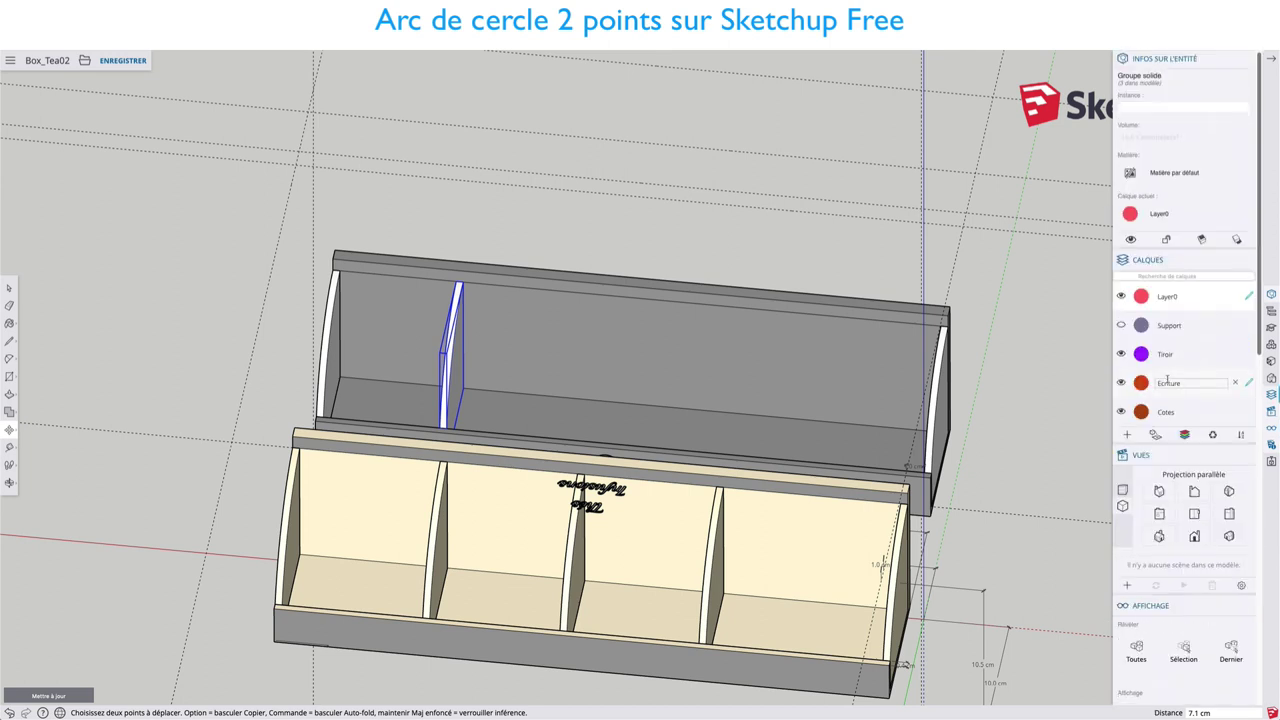
pyautogui.scroll(-5, 1170, 385)
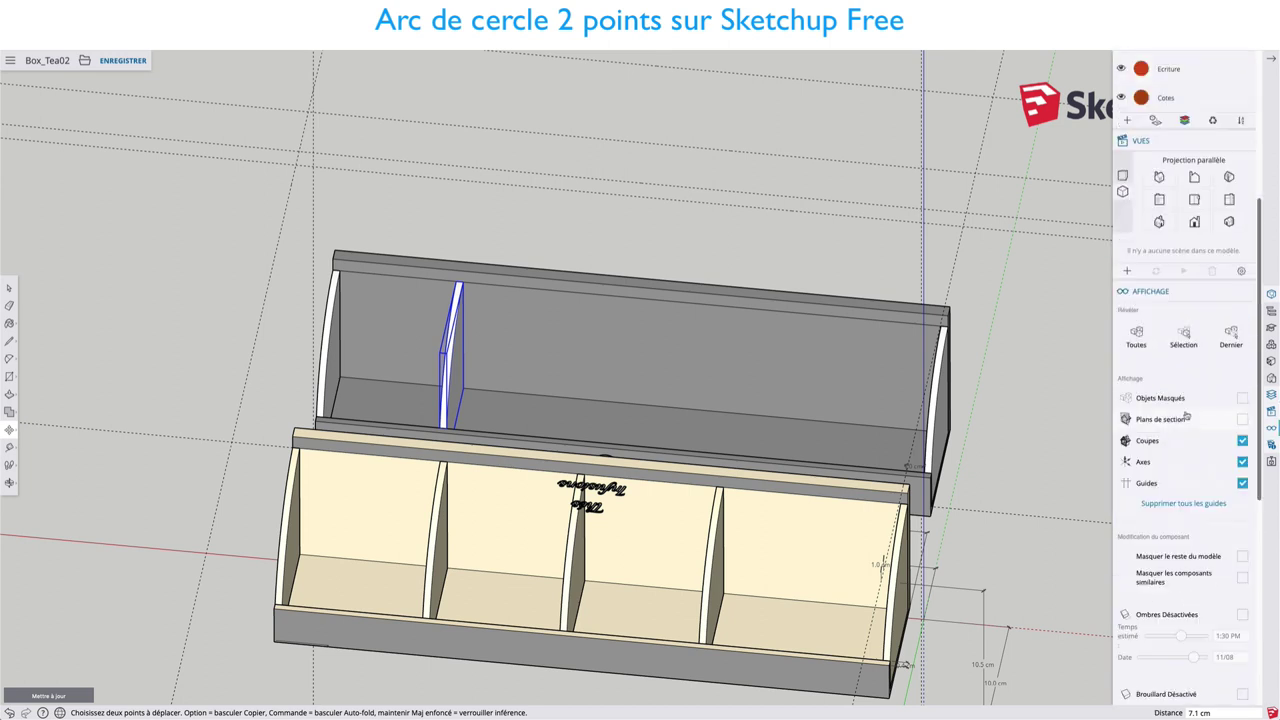
pyautogui.click(1195, 201)
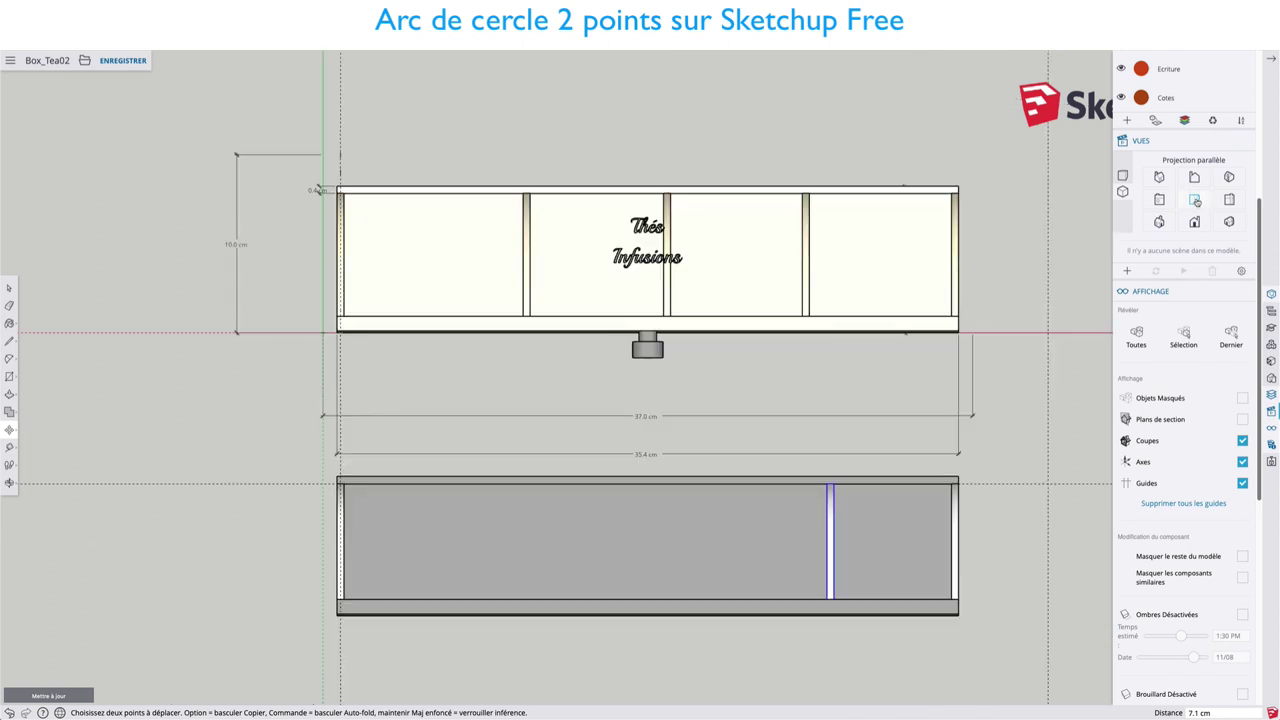
pyautogui.click(830, 498)
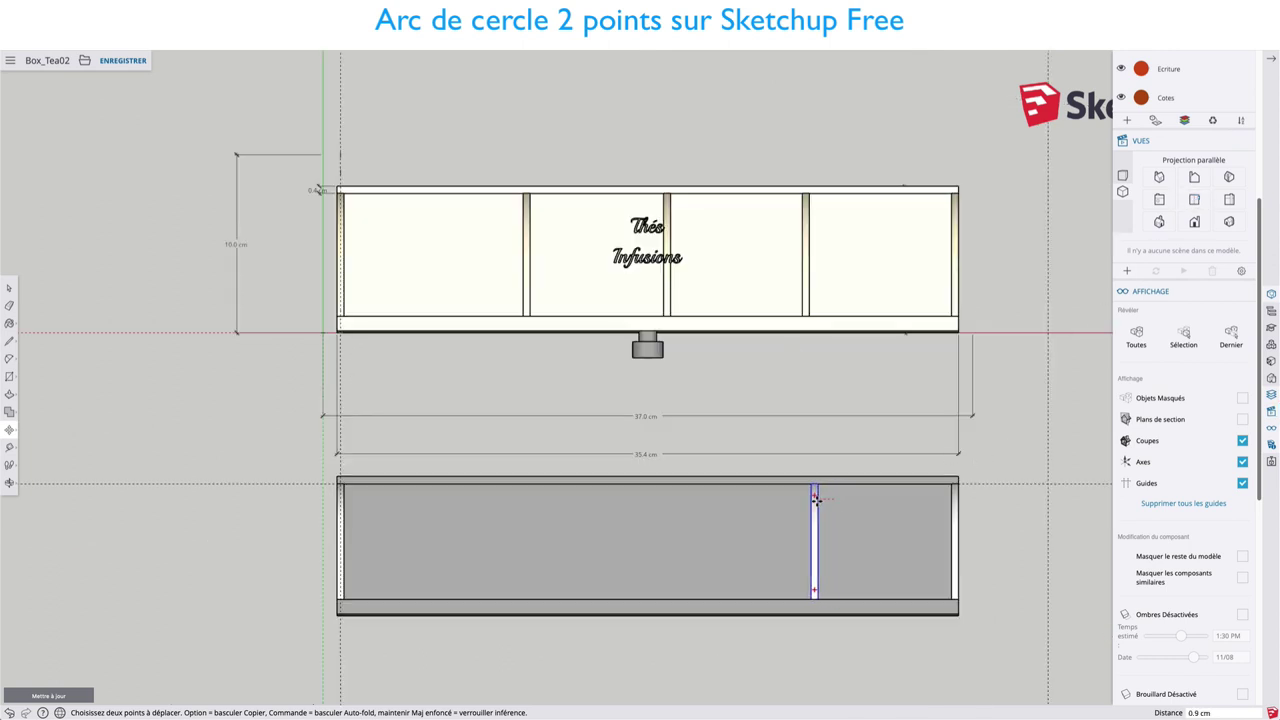
pyautogui.click(815, 500)
pyautogui.press('alt')
pyautogui.click(815, 498)
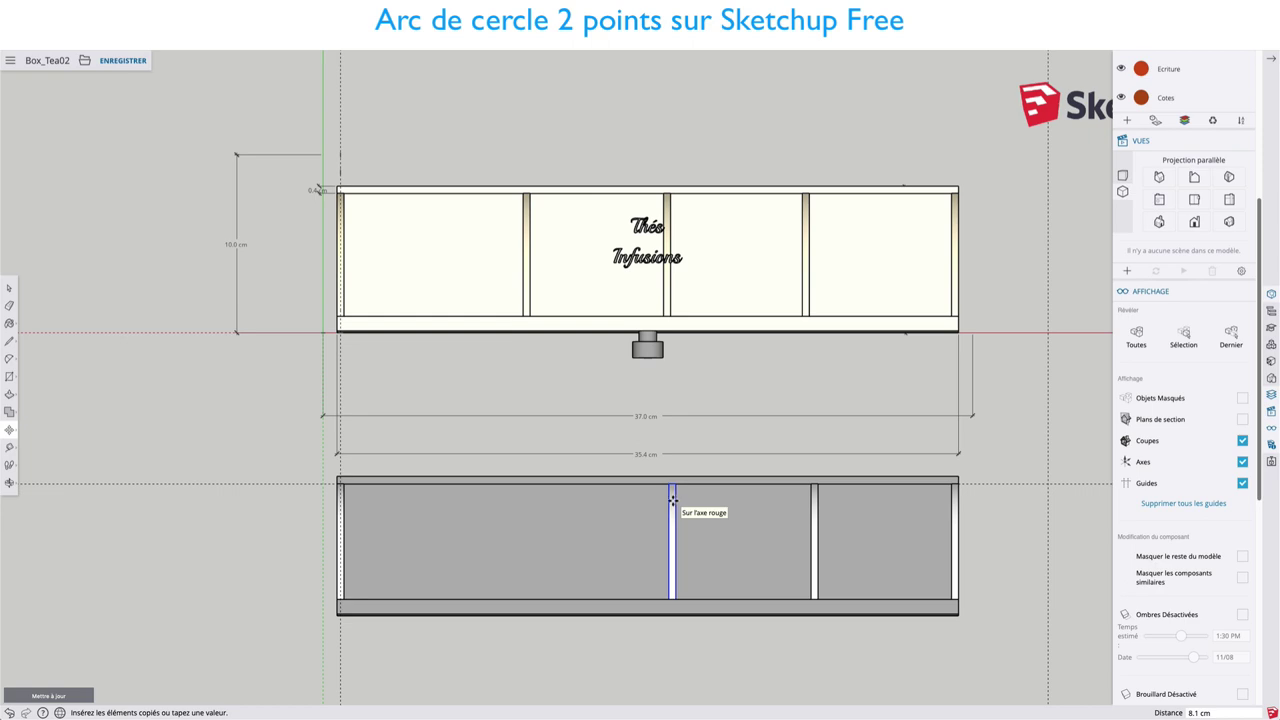
pyautogui.click(673, 500)
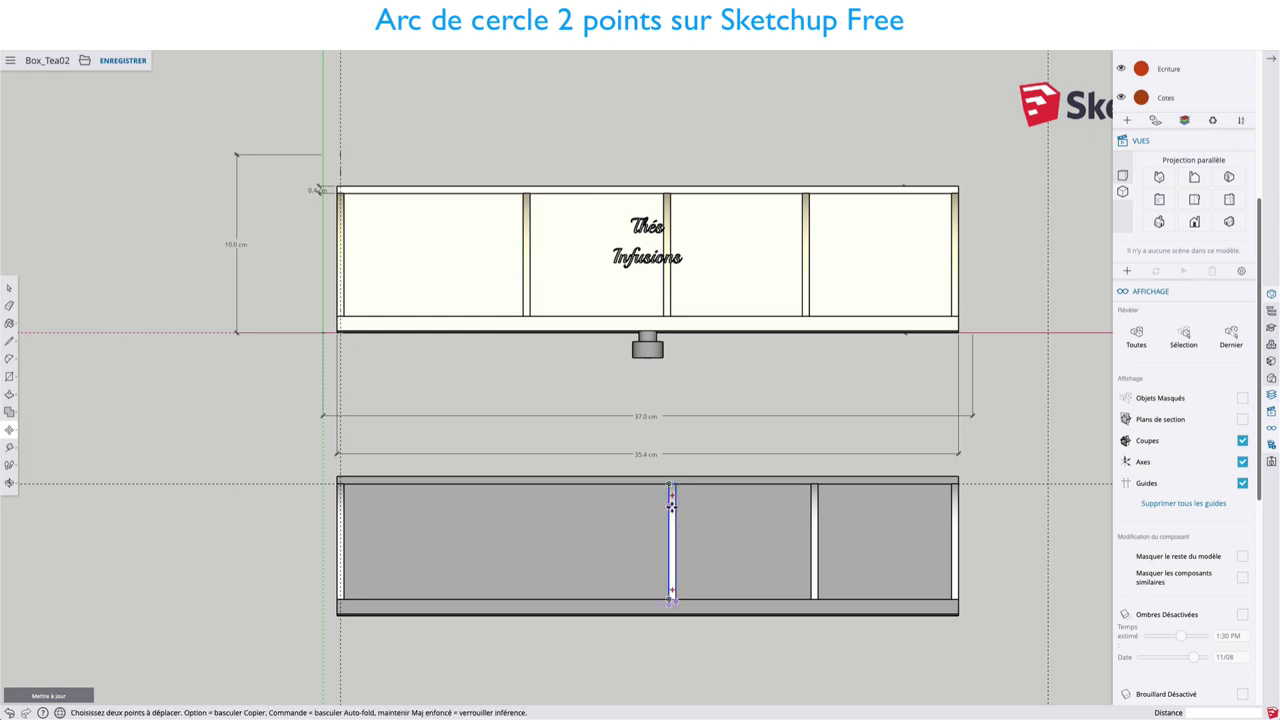
pyautogui.click(673, 505)
pyautogui.click(531, 510)
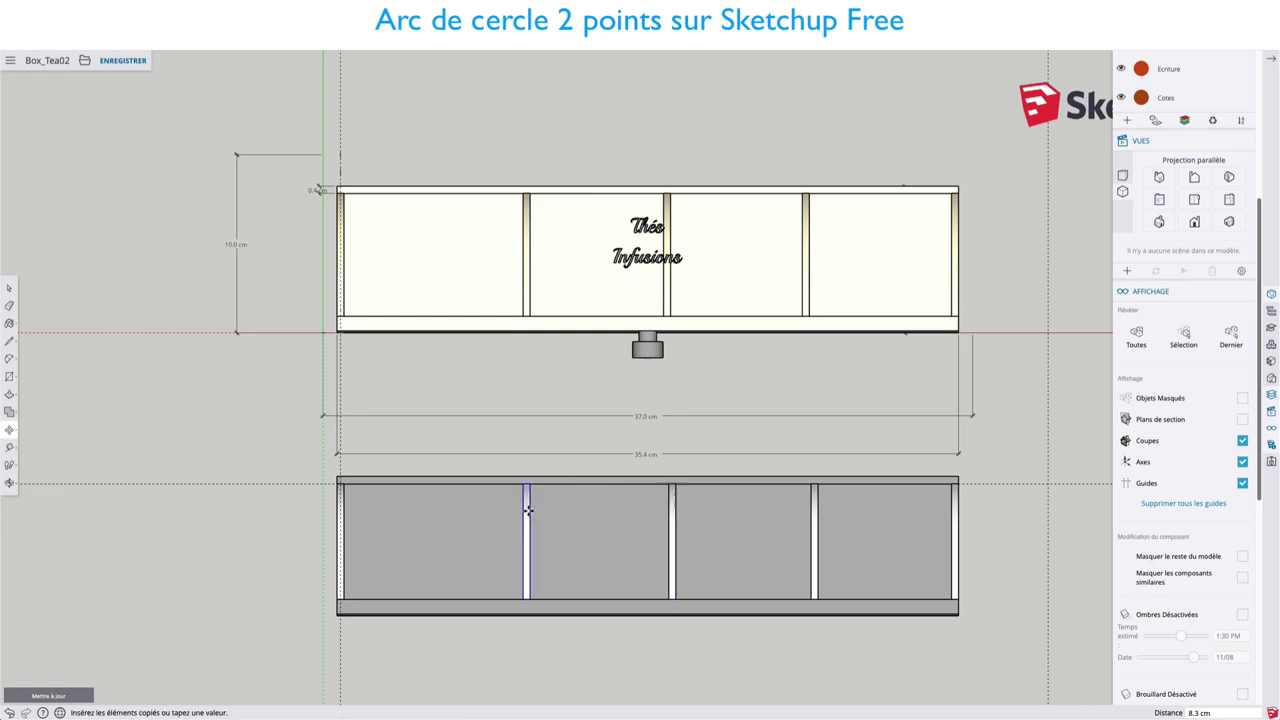
pyautogui.moveTo(531, 510)
pyautogui.mouseDown(button='middle')
pyautogui.moveTo(987, 393)
pyautogui.moveTo(943, 331)
pyautogui.mouseUp(button='middle')
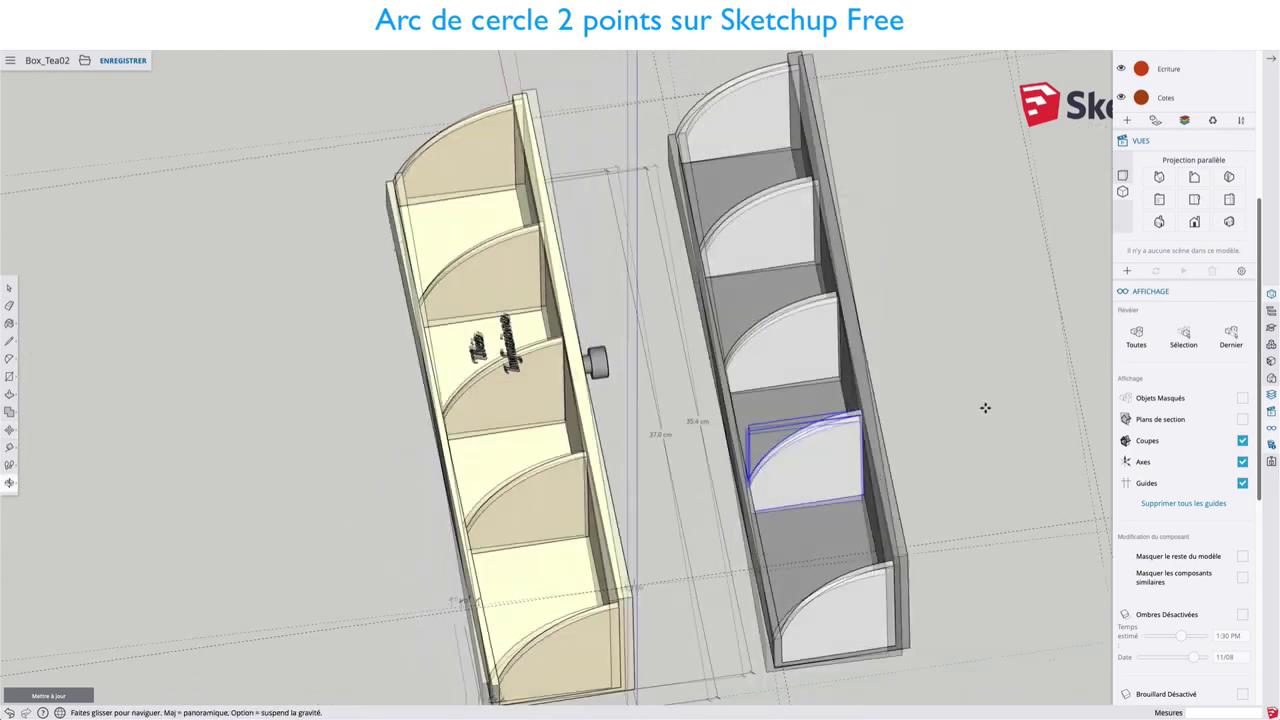
pyautogui.click(943, 331)
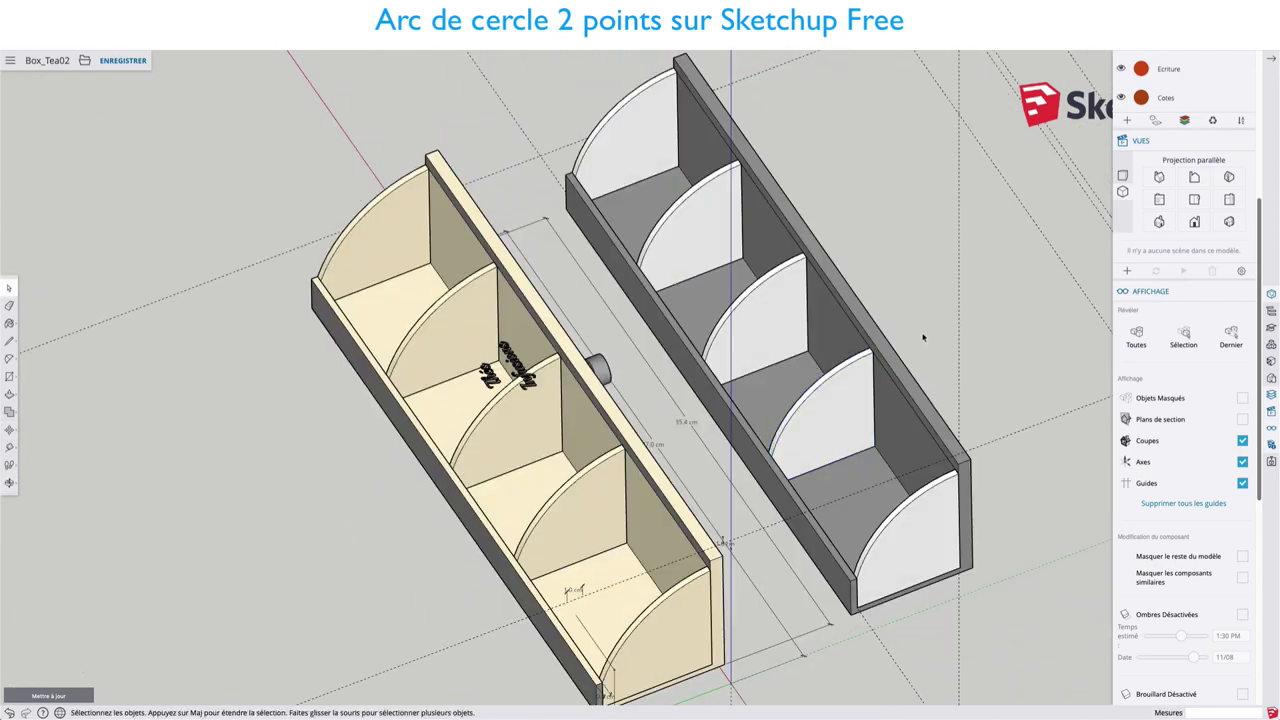
pyautogui.click(1194, 176)
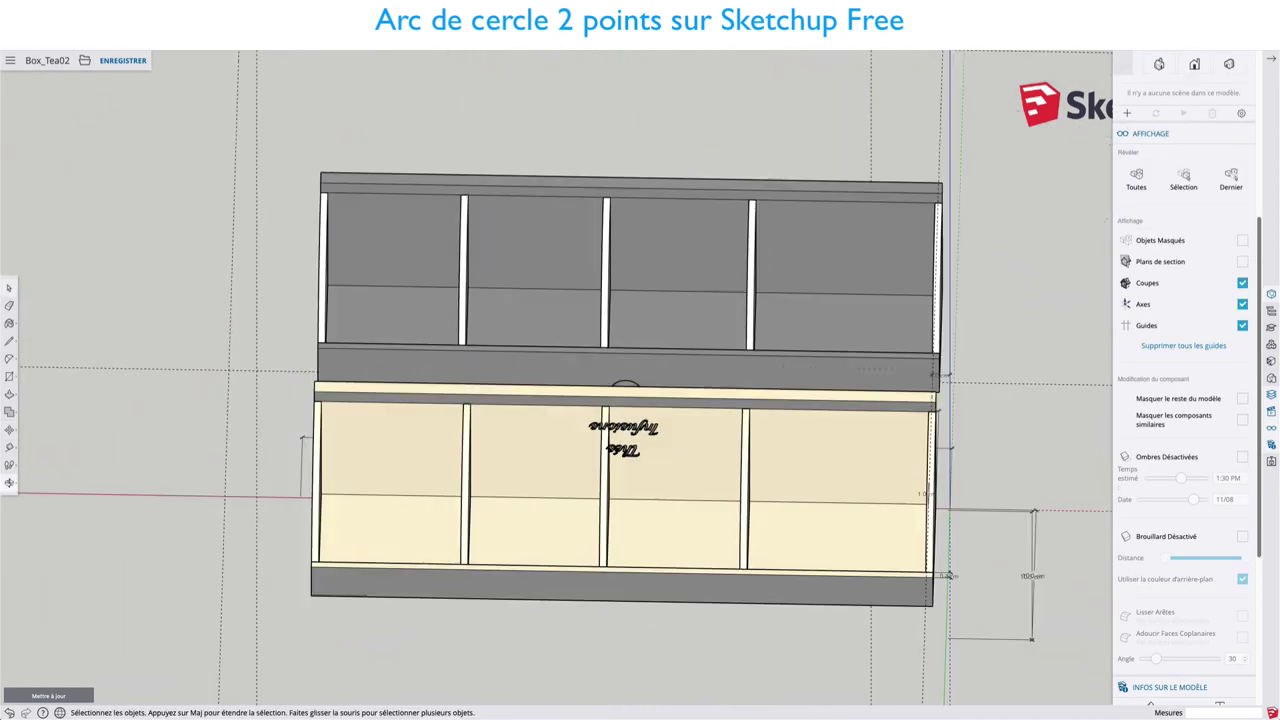
pyautogui.moveTo(946, 576); pyautogui.dragTo(812, 290, button='middle')
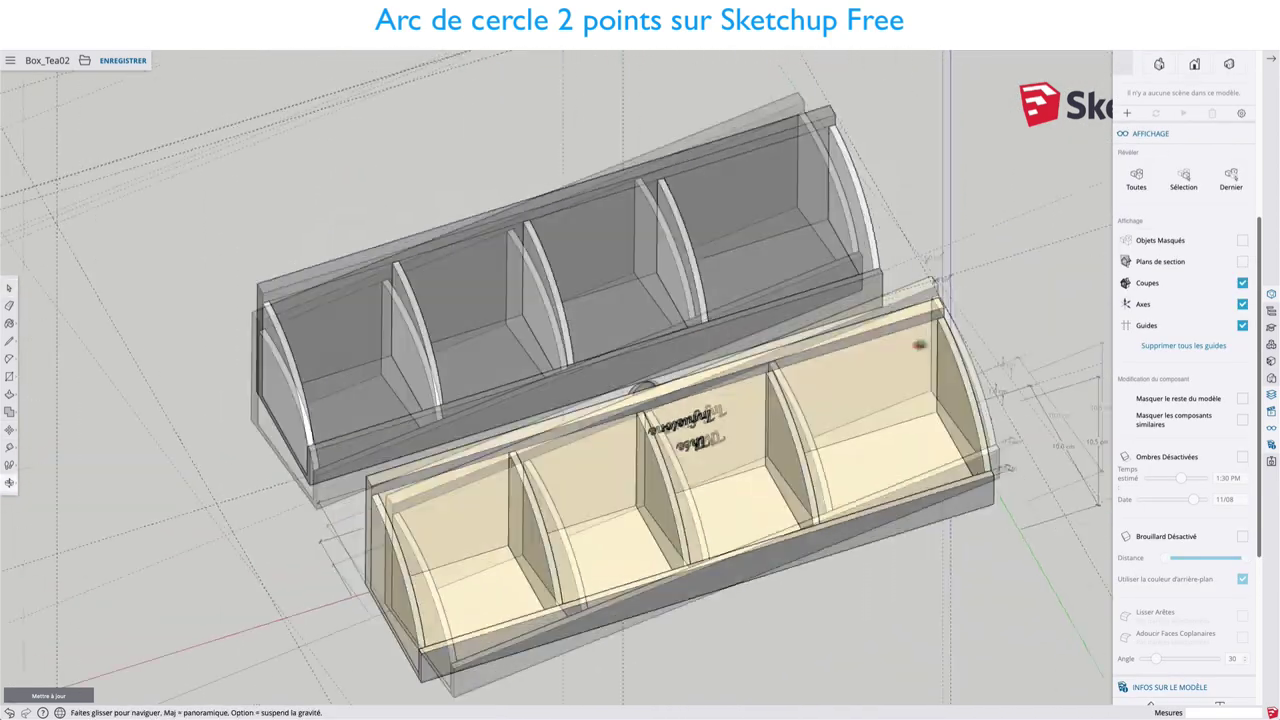
pyautogui.moveTo(800, 430)
pyautogui.mouseDown(button='middle')
pyautogui.moveTo(631, 425)
pyautogui.moveTo(780, 415)
pyautogui.mouseUp(button='middle')
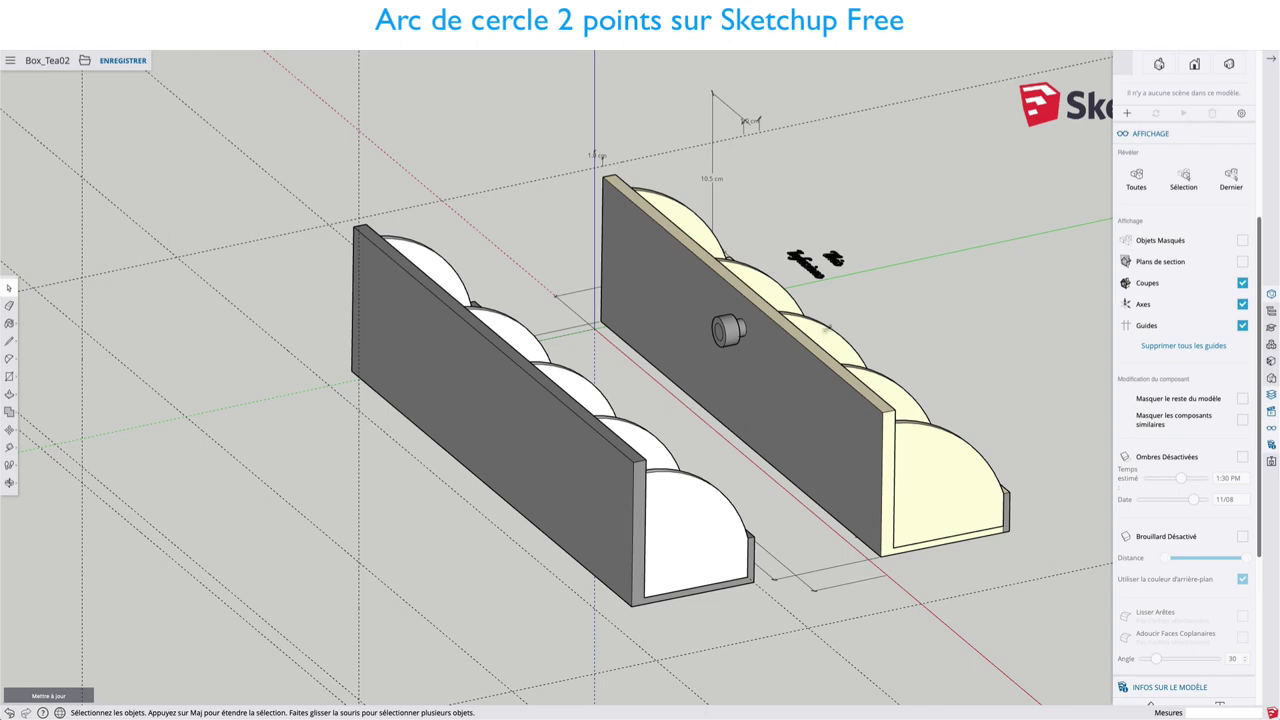
pyautogui.moveTo(866, 332); pyautogui.dragTo(811, 329, button='middle')
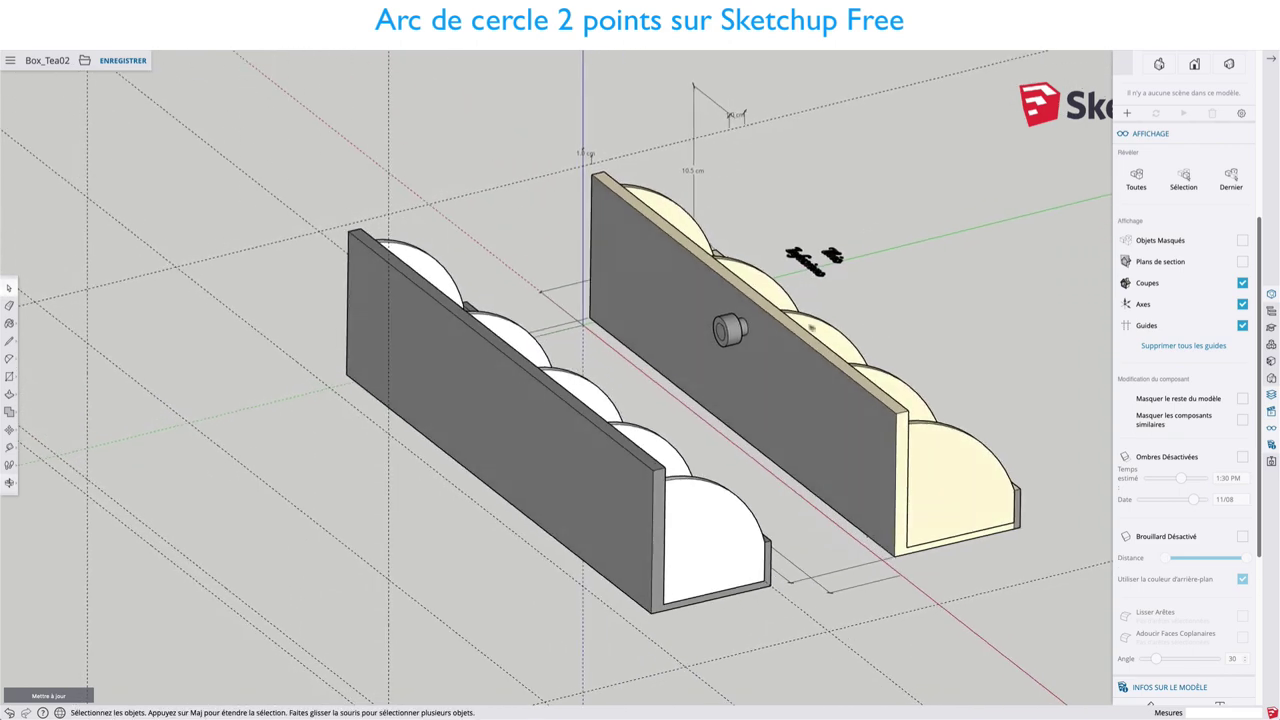
pyautogui.scroll(3, 765, 323)
pyautogui.scroll(-3, 747, 268)
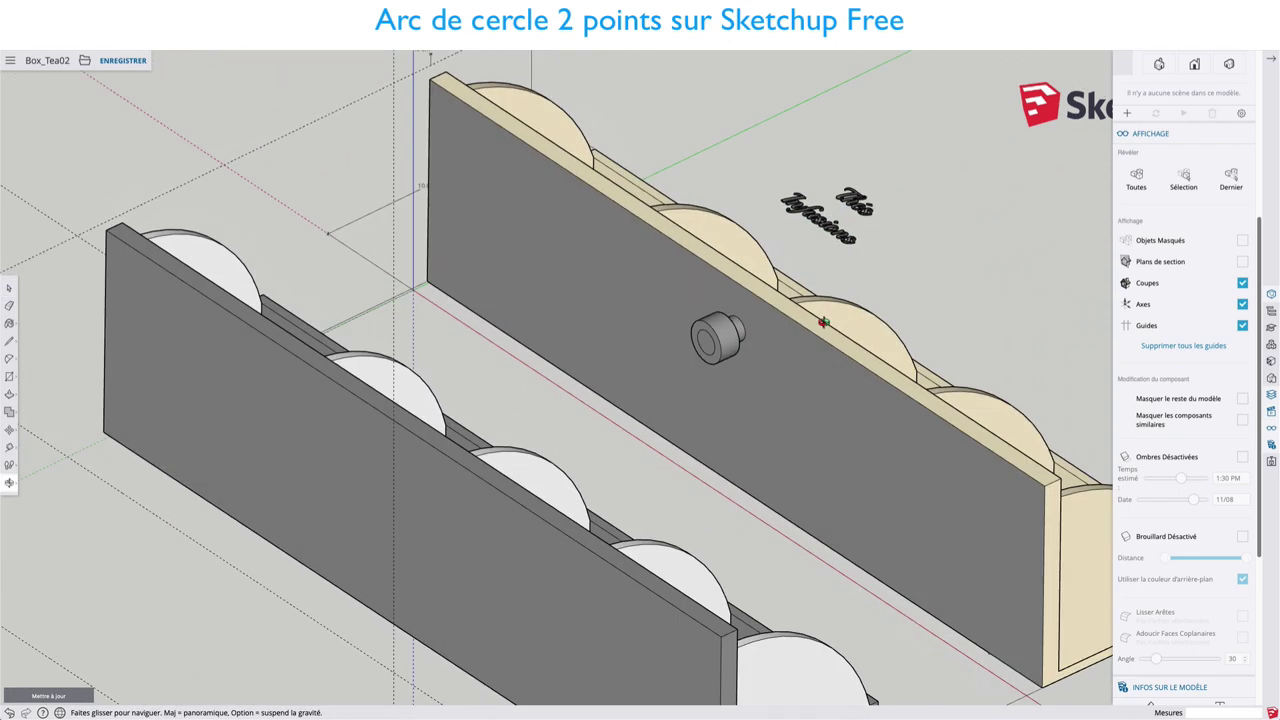
pyautogui.scroll(-2, 747, 268)
pyautogui.click(672, 452)
pyautogui.doubleClick(672, 452)
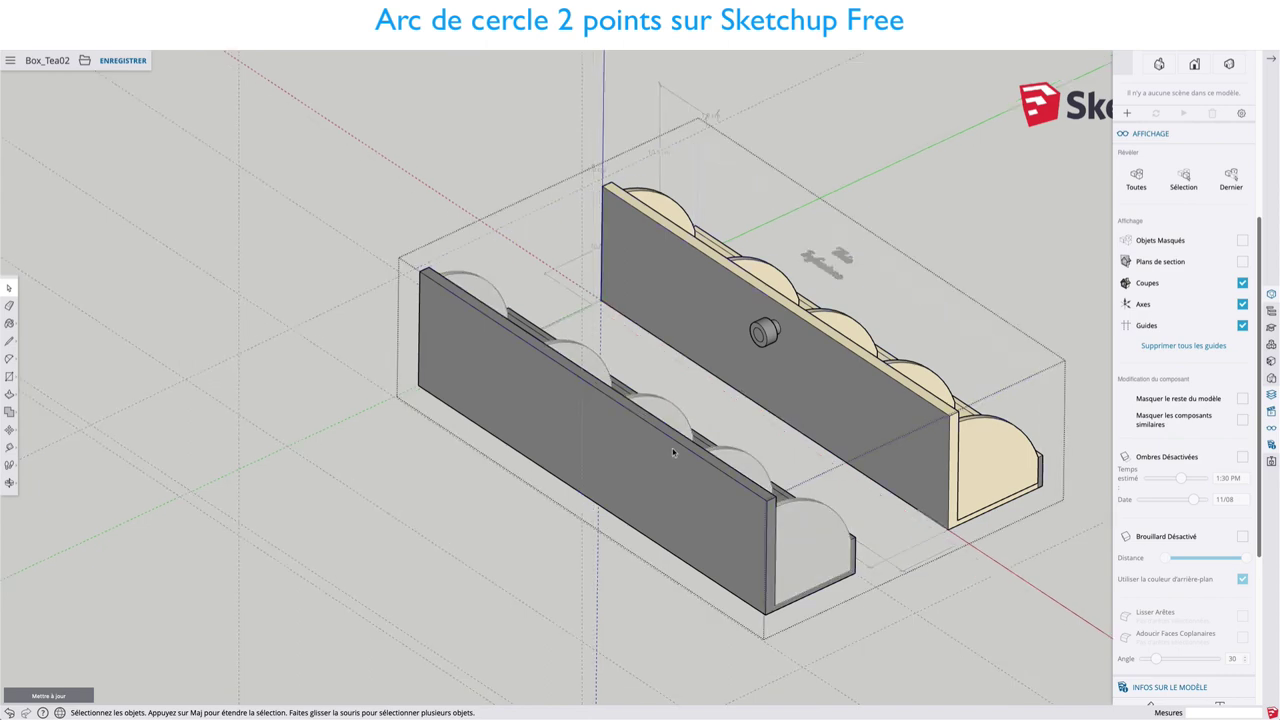
pyautogui.click(531, 551)
pyautogui.moveTo(704, 484); pyautogui.dragTo(650, 530, button='middle')
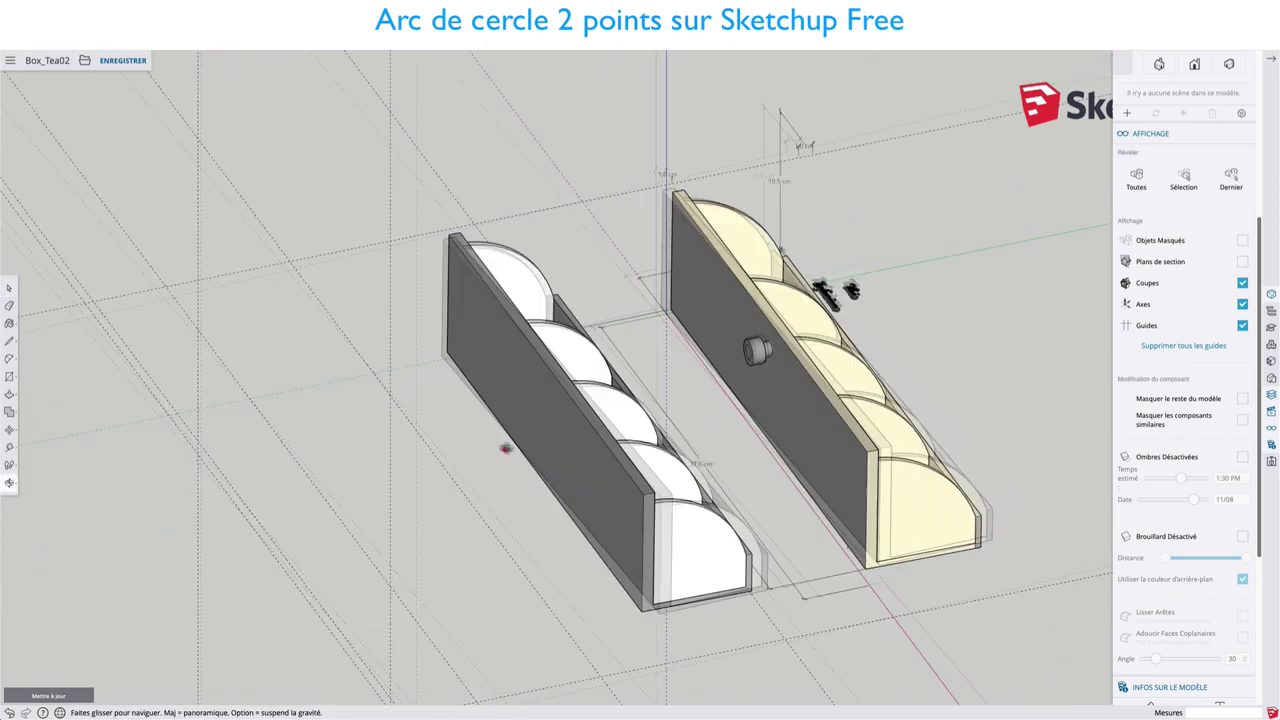
pyautogui.scroll(3, 1185, 400)
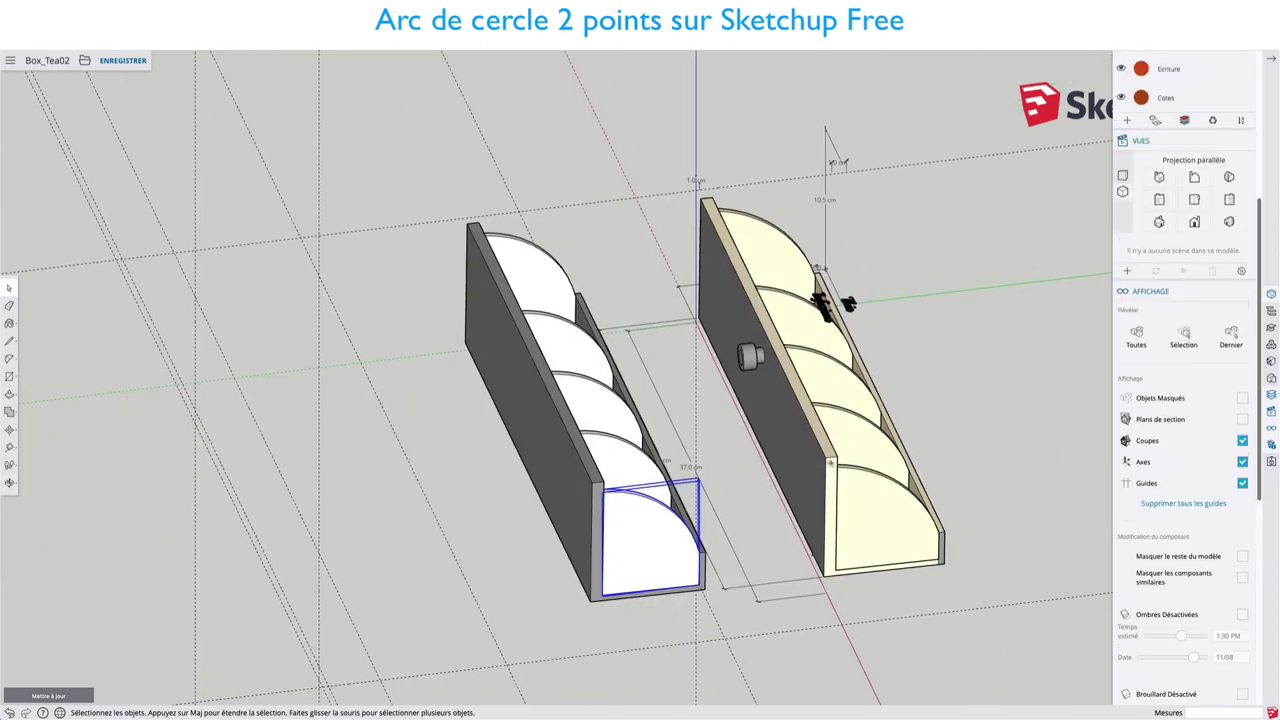
pyautogui.click(594, 447)
pyautogui.click(593, 480)
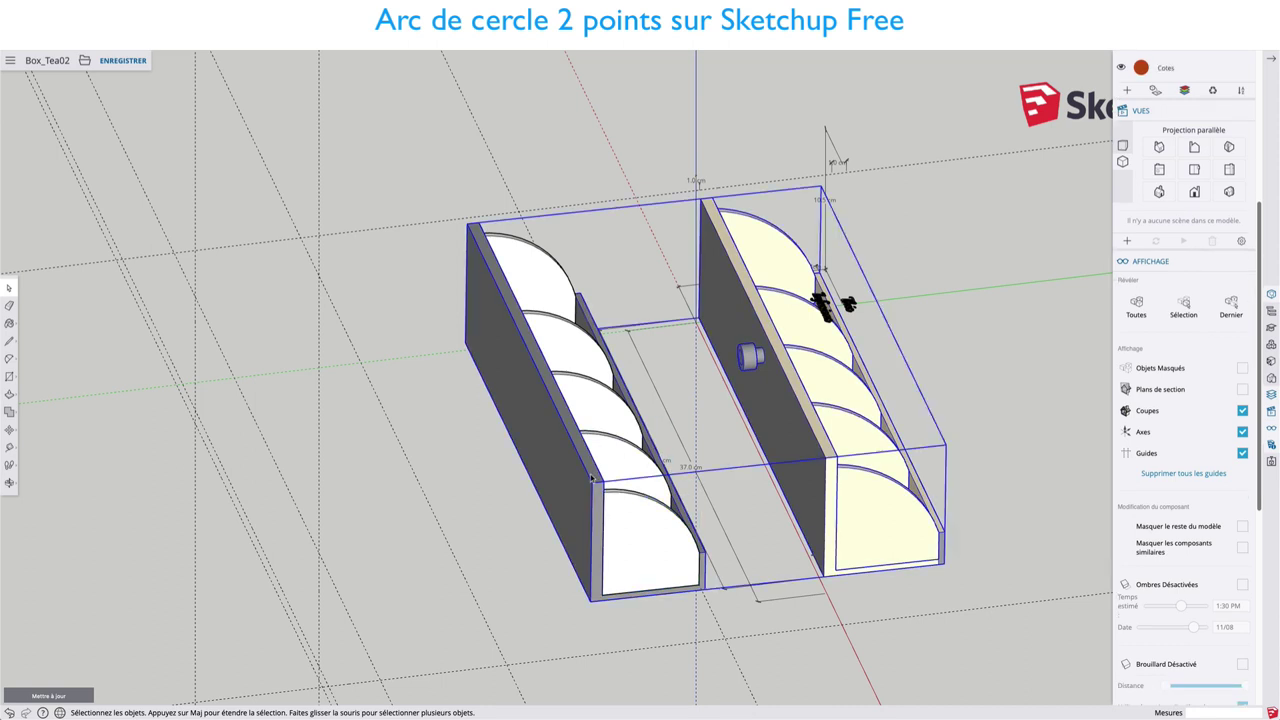
# Hide the left shelf unit, then unhide it again
pyautogui.moveTo(593, 478)
pyautogui.mouseDown(button='middle')
pyautogui.moveTo(845, 320)
pyautogui.moveTo(787, 330)
pyautogui.mouseUp(button='middle')
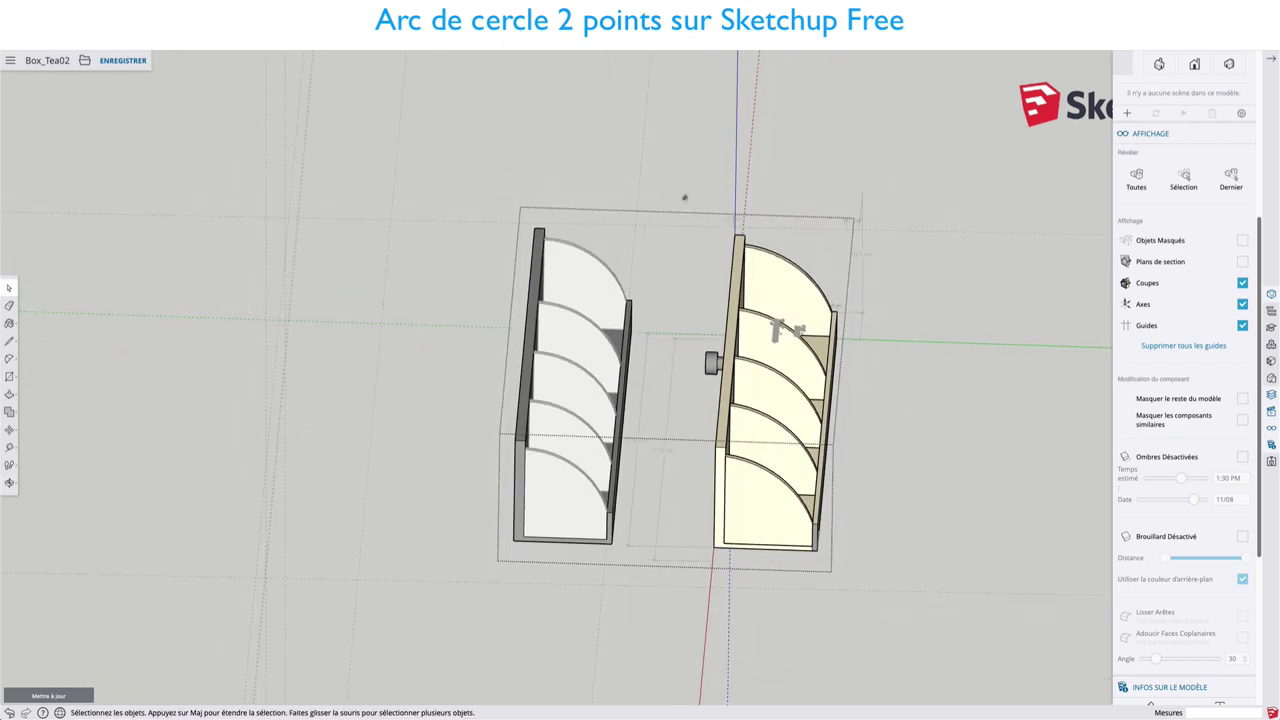
pyautogui.moveTo(477, 584); pyautogui.dragTo(477, 584)
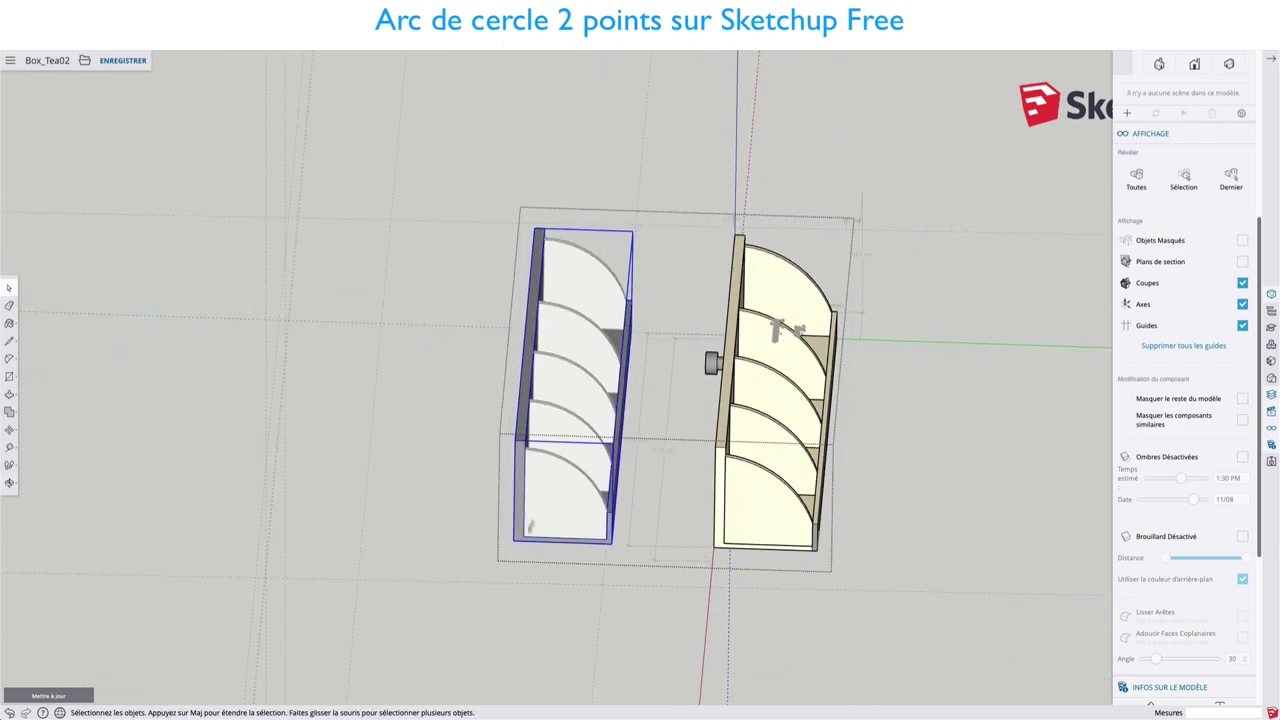
pyautogui.rightClick(521, 428)
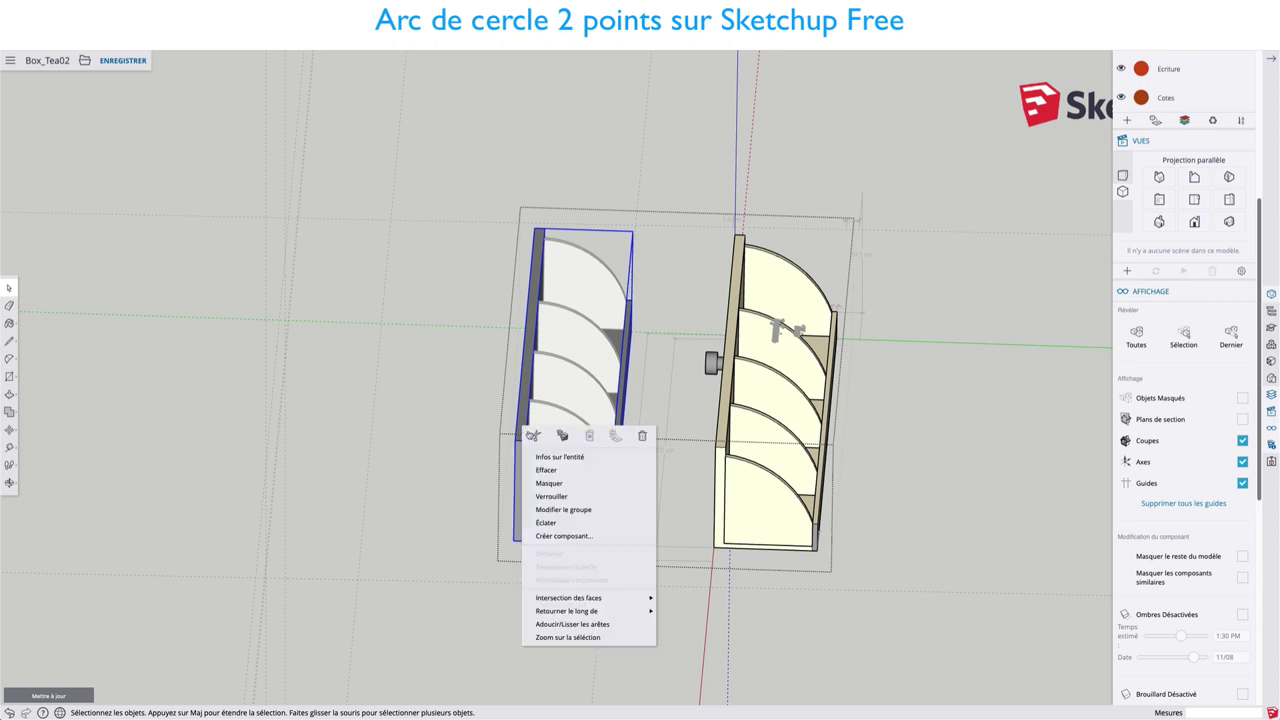
pyautogui.click(531, 436)
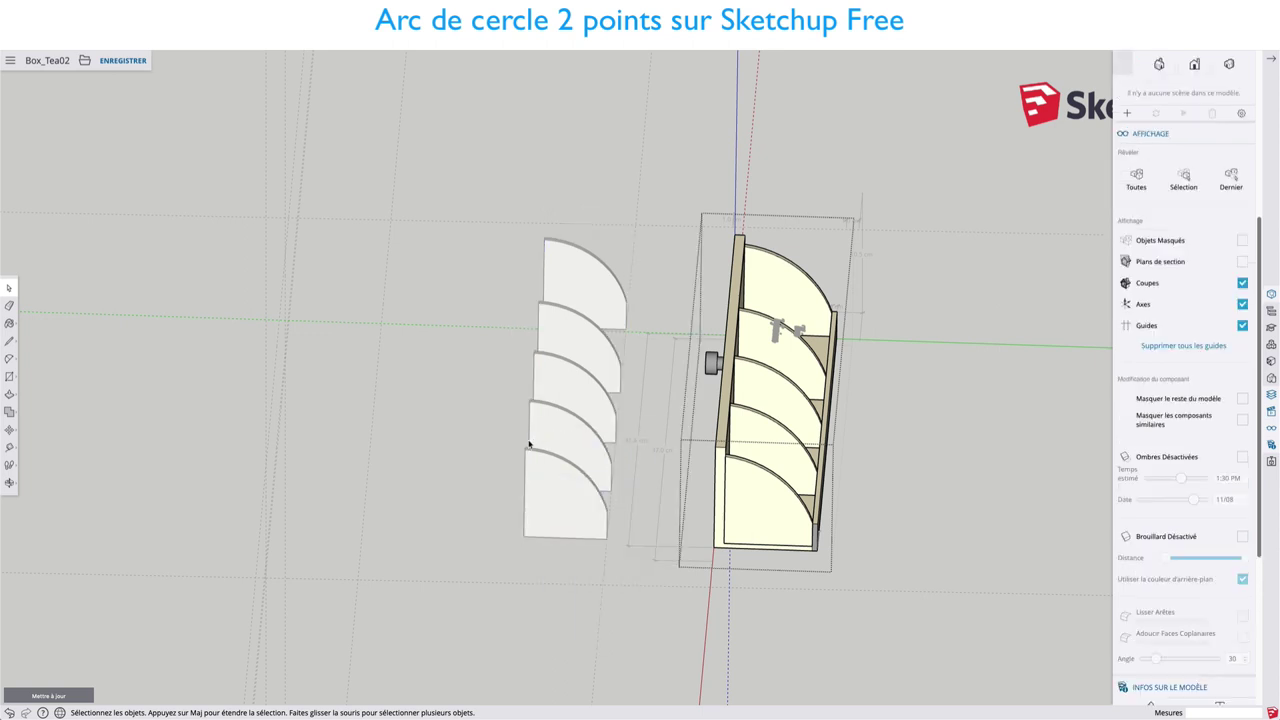
pyautogui.rightClick(536, 606)
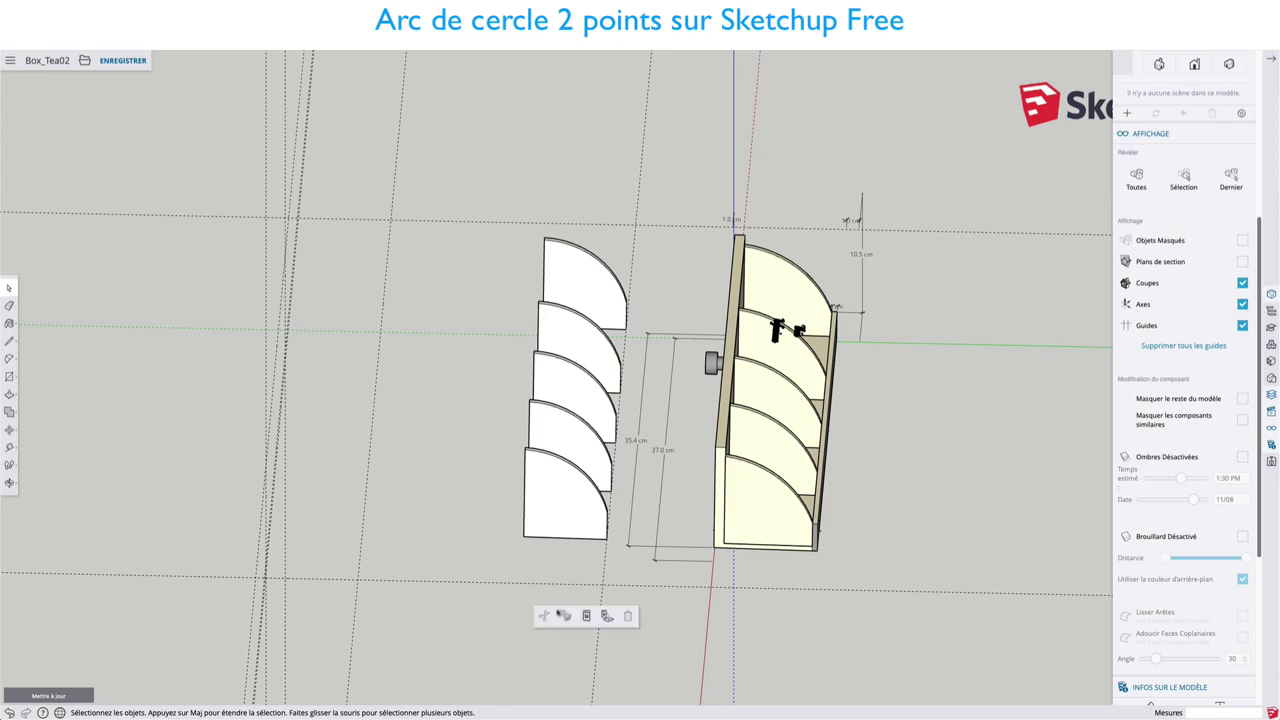
pyautogui.click(609, 617)
# Box-select the whole outlined object beside the drawer and hide it
pyautogui.moveTo(572, 552)
pyautogui.mouseDown(button='middle')
pyautogui.moveTo(740, 525)
pyautogui.moveTo(463, 543)
pyautogui.mouseUp(button='middle')
pyautogui.scroll(3, 506, 491)
pyautogui.scroll(3, 524, 476)
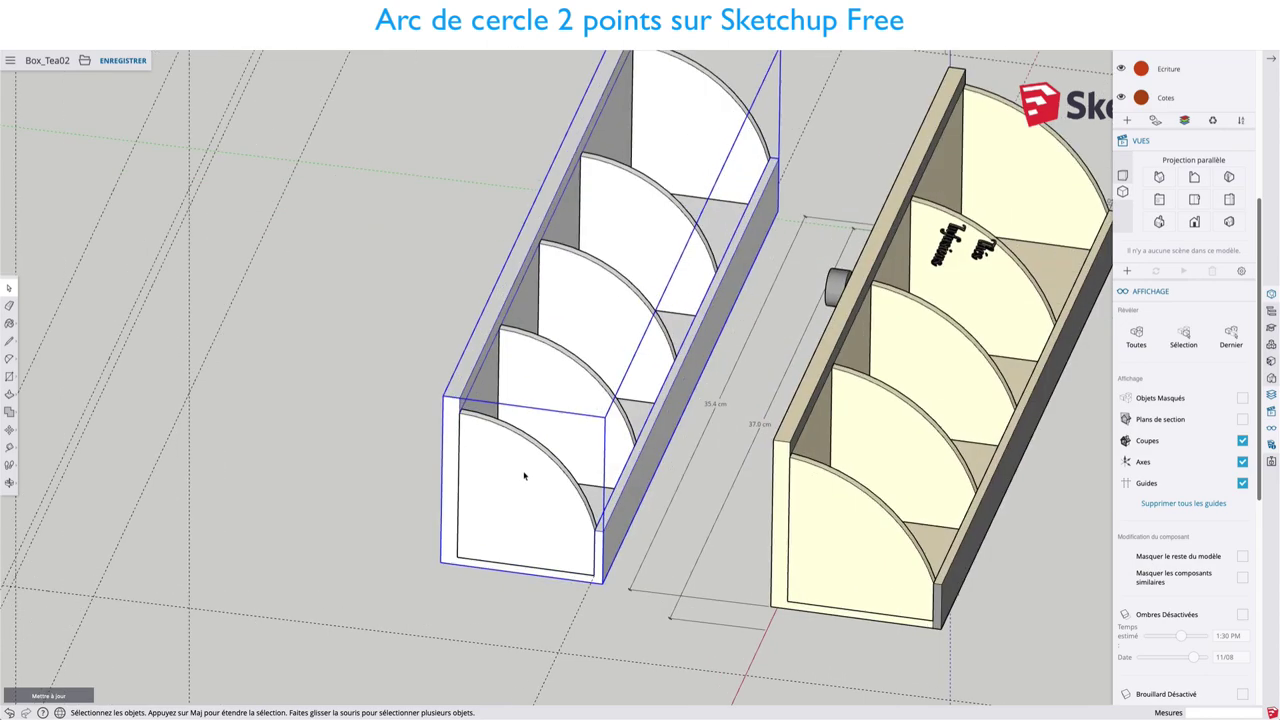
pyautogui.doubleClick(524, 476)
pyautogui.moveTo(524, 476)
pyautogui.mouseDown(button='middle')
pyautogui.moveTo(574, 380)
pyautogui.moveTo(689, 265)
pyautogui.mouseUp(button='middle')
pyautogui.scroll(-3, 517, 406)
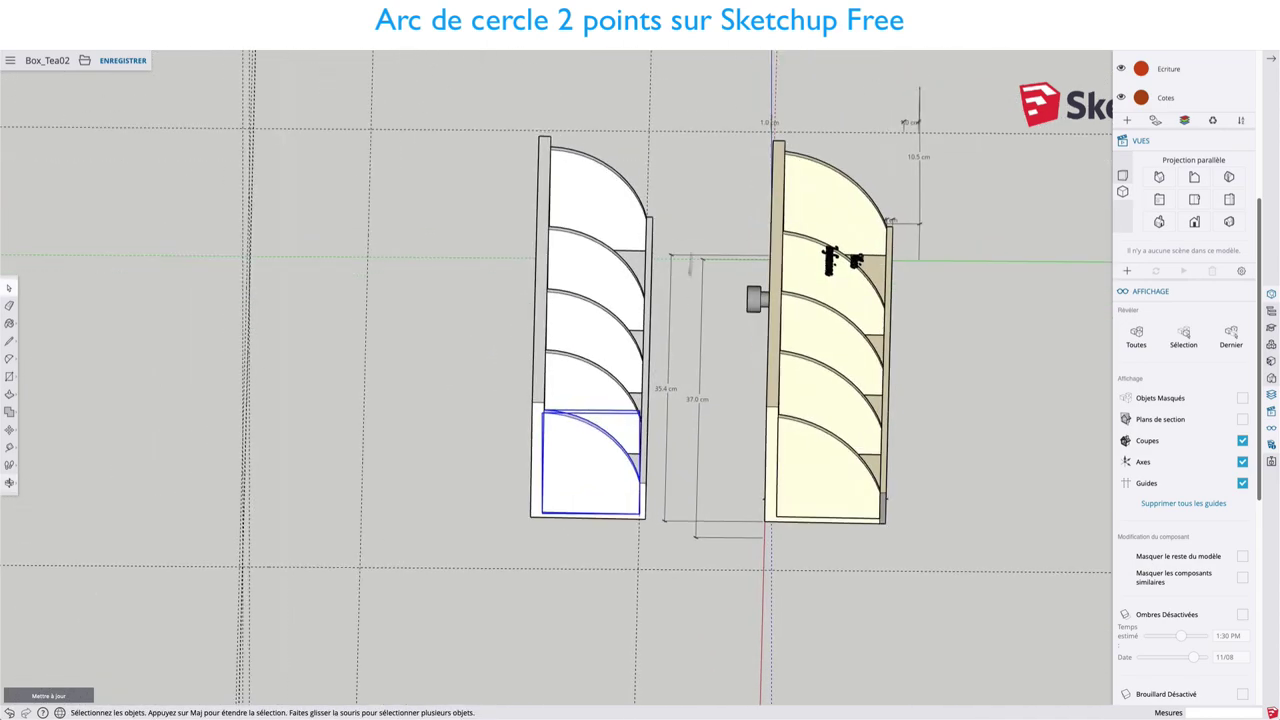
pyautogui.moveTo(677, 135); pyautogui.dragTo(583, 577)
pyautogui.moveTo(477, 597); pyautogui.dragTo(478, 597)
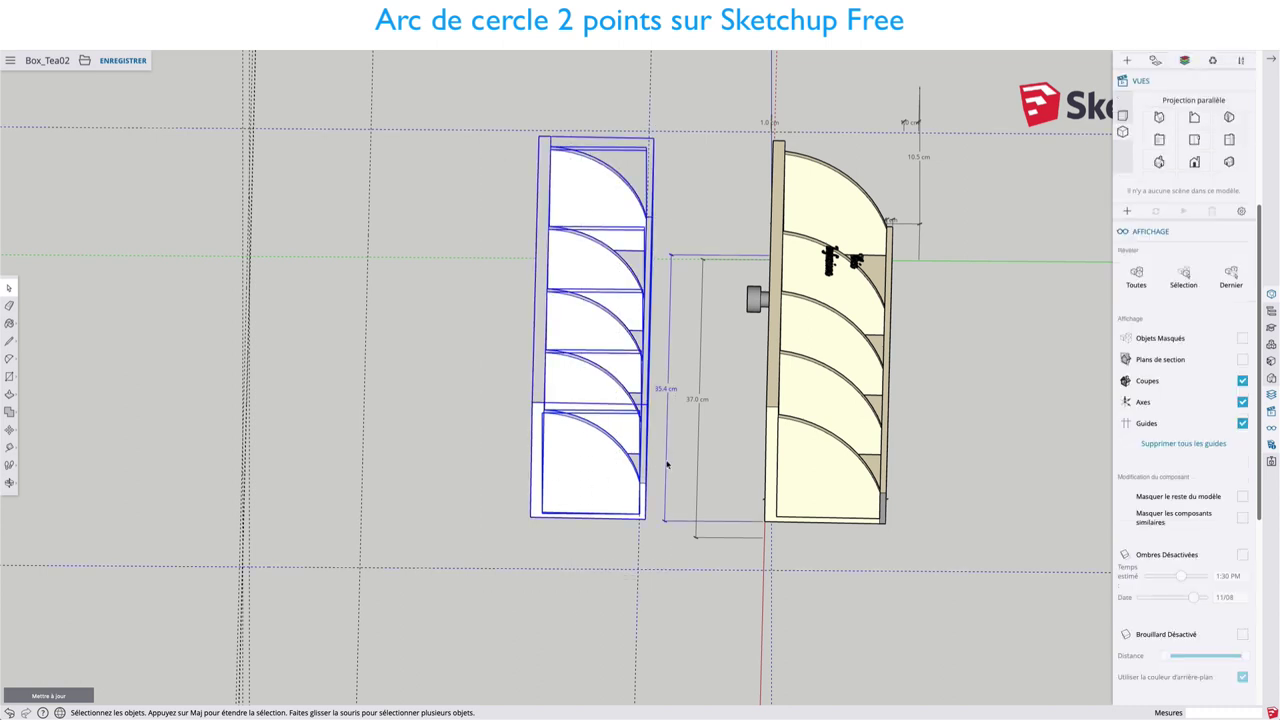
pyautogui.rightClick(598, 443)
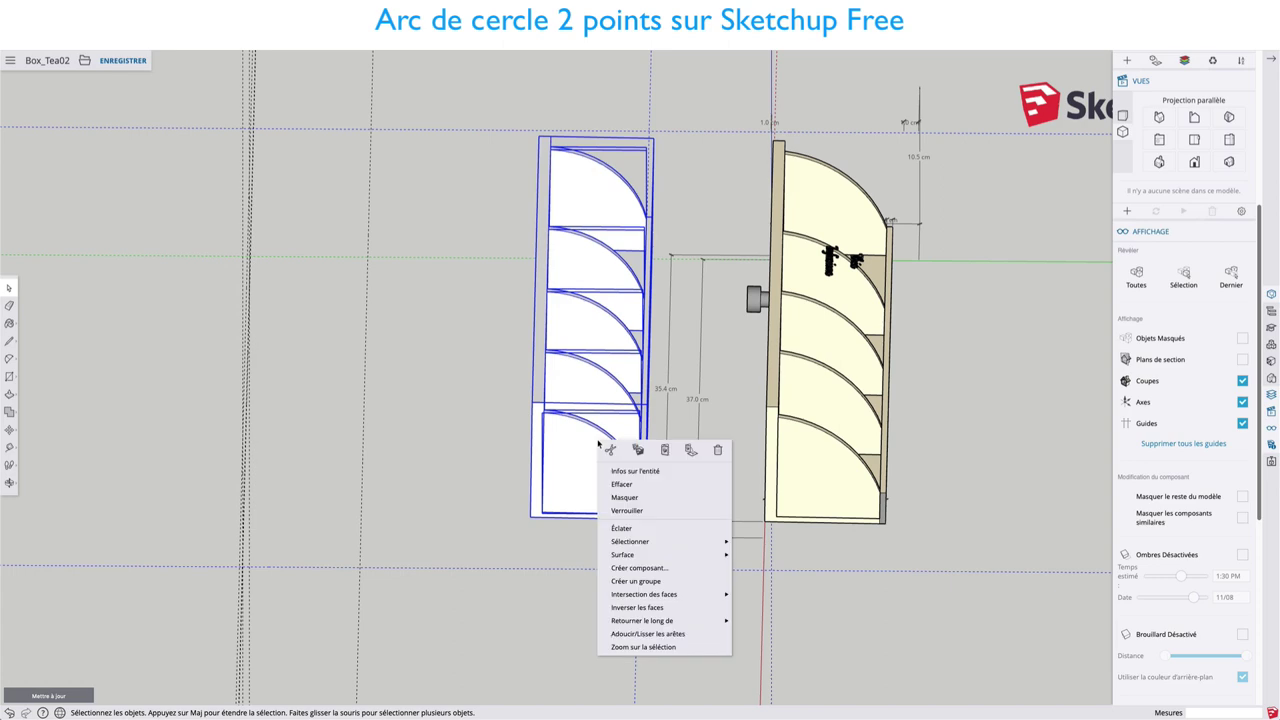
pyautogui.click(625, 497)
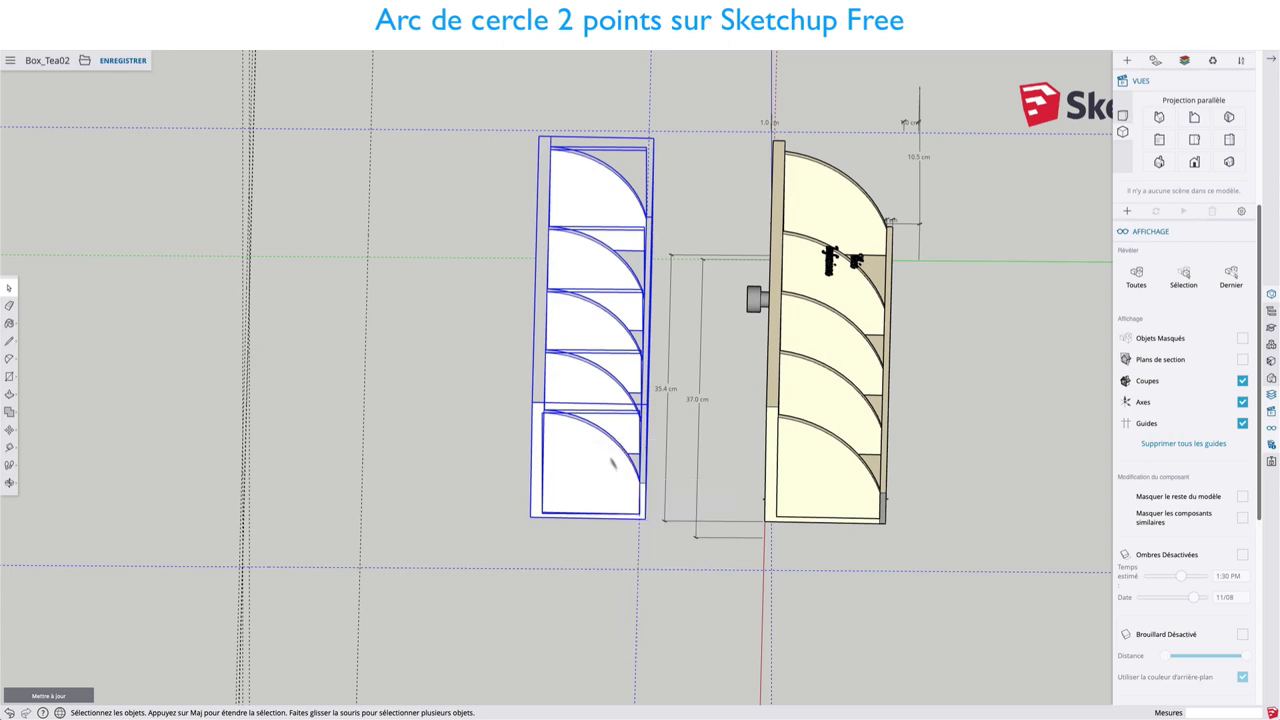
pyautogui.press('o')
pyautogui.moveTo(591, 457); pyautogui.dragTo(760, 422)
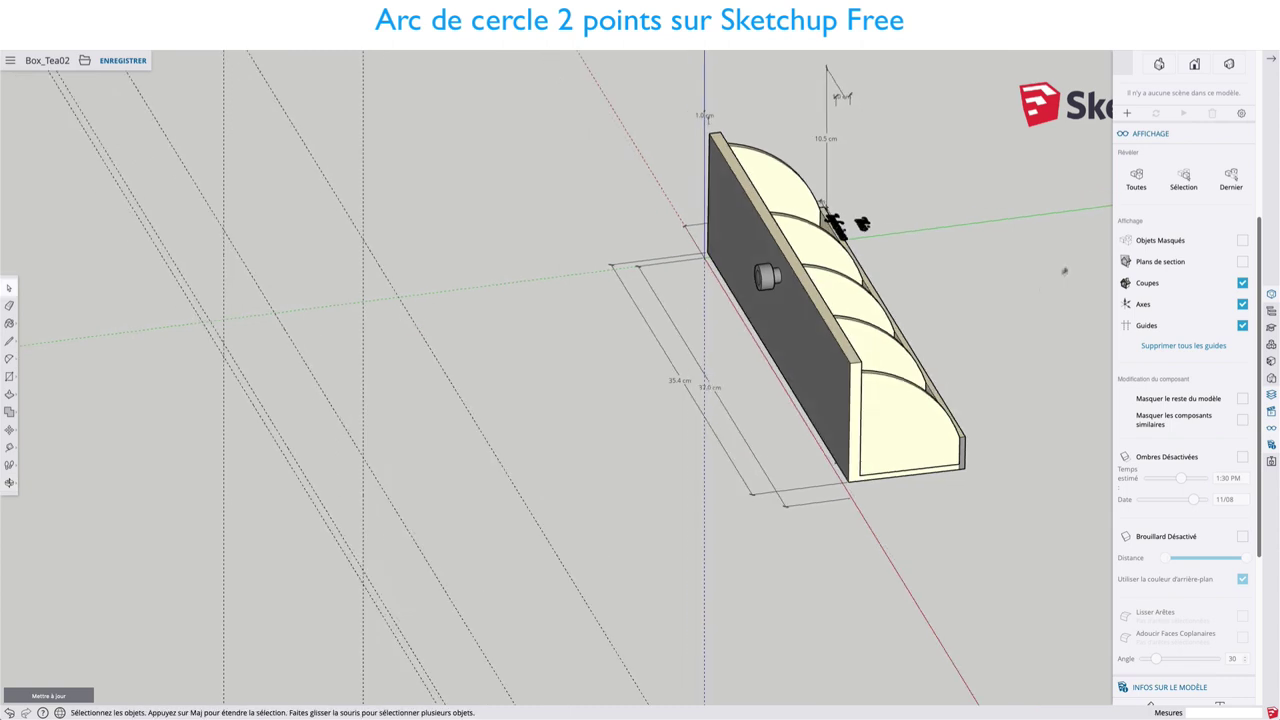
# Turn on the Support layer to reveal the labelled grey box, then select the drawer group
pyautogui.scroll(-5, 1172, 307)
pyautogui.scroll(5, 1172, 307)
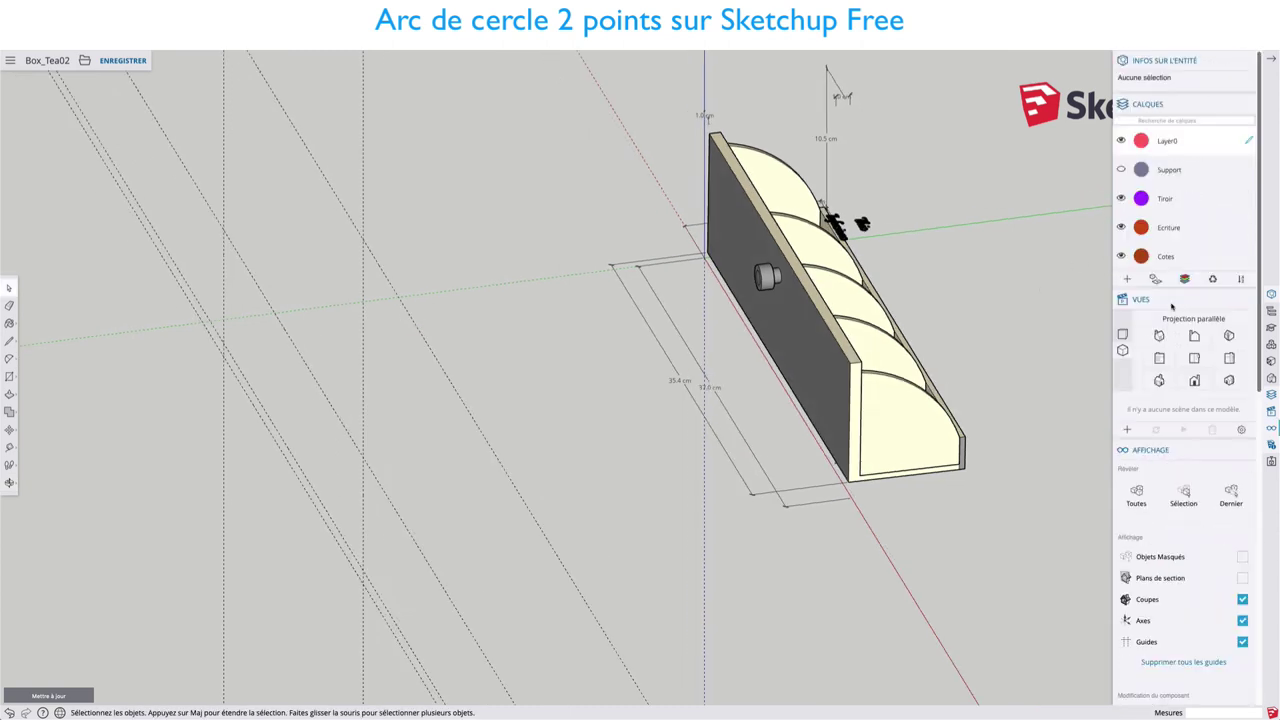
pyautogui.click(1121, 170)
pyautogui.moveTo(656, 332); pyautogui.dragTo(595, 399, button='middle')
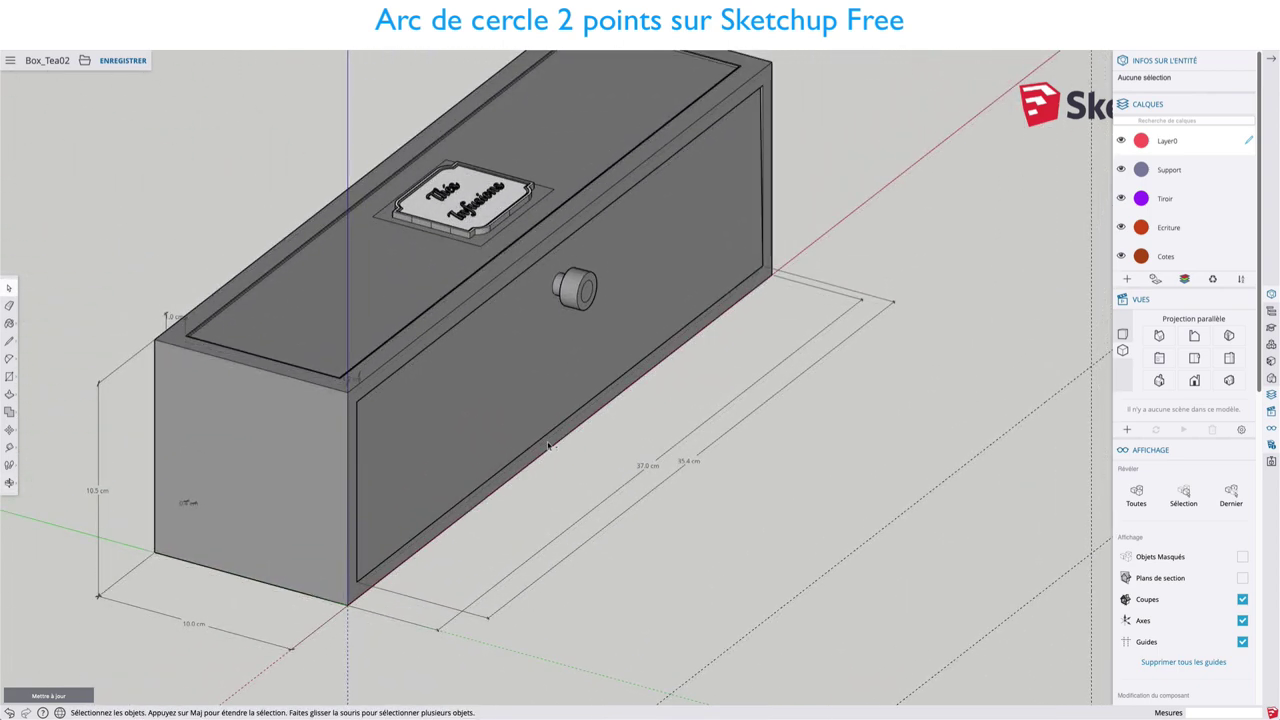
pyautogui.moveTo(557, 390)
pyautogui.mouseDown(button='middle')
pyautogui.moveTo(571, 443)
pyautogui.moveTo(592, 305)
pyautogui.moveTo(662, 388)
pyautogui.moveTo(574, 514)
pyautogui.moveTo(610, 511)
pyautogui.mouseUp(button='middle')
pyautogui.click(610, 511)
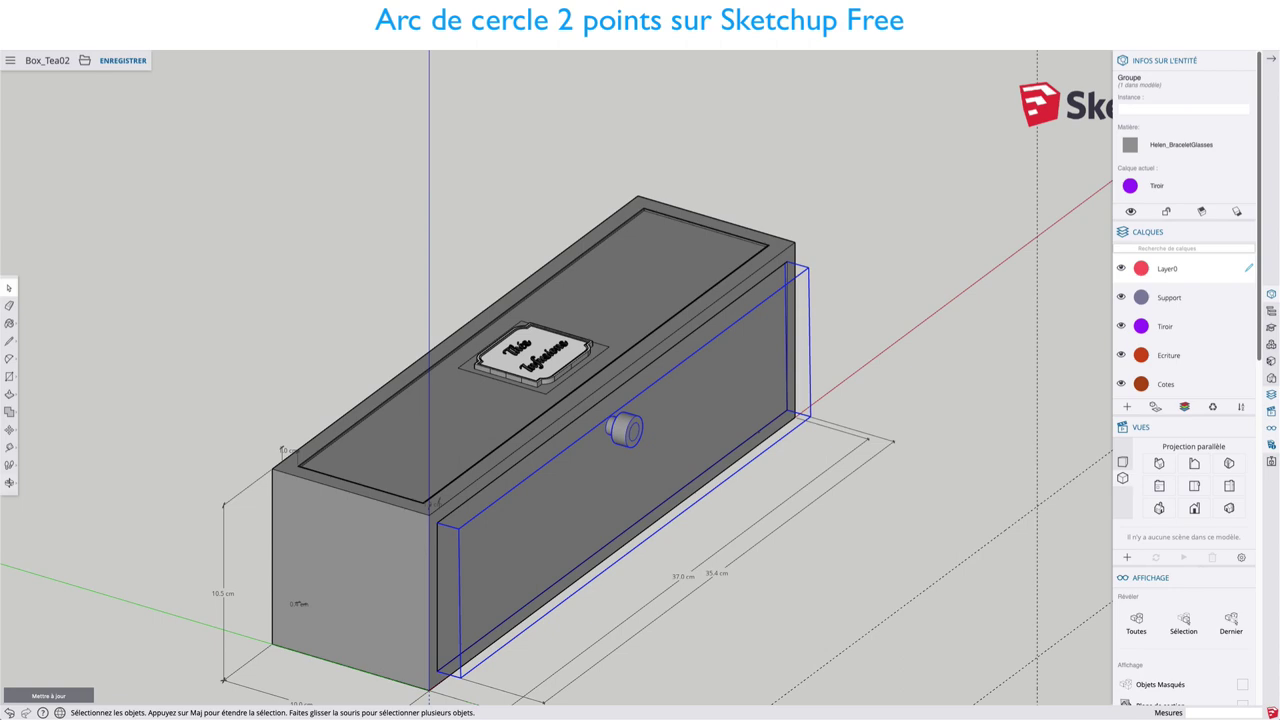
pyautogui.press('m')
pyautogui.click(576, 512)
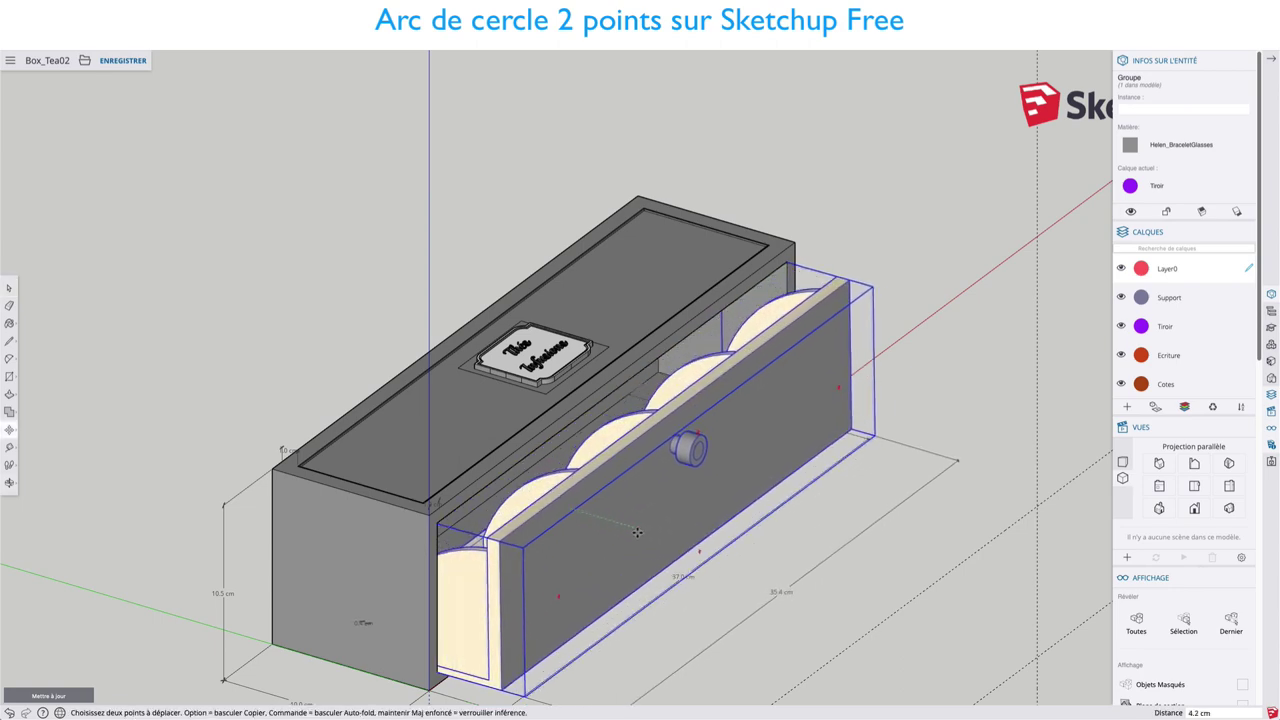
pyautogui.click(655, 536)
pyautogui.moveTo(655, 536)
pyautogui.mouseDown(button='middle')
pyautogui.moveTo(752, 575)
pyautogui.moveTo(494, 563)
pyautogui.moveTo(490, 524)
pyautogui.moveTo(518, 458)
pyautogui.mouseUp(button='middle')
pyautogui.hotkey('ctrl', 'z')
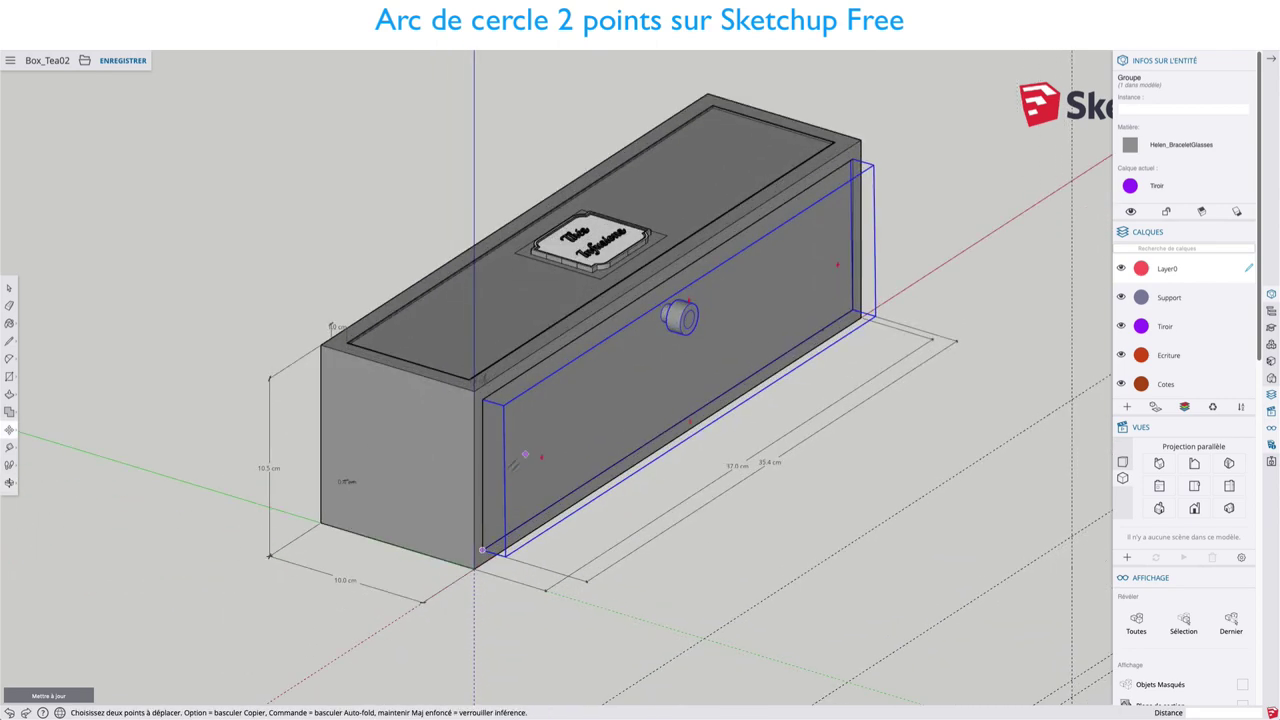
pyautogui.scroll(3, 513, 462)
pyautogui.keyDown('shift'); pyautogui.moveTo(516, 503); pyautogui.dragTo(516, 453, button='middle'); pyautogui.keyUp('shift')
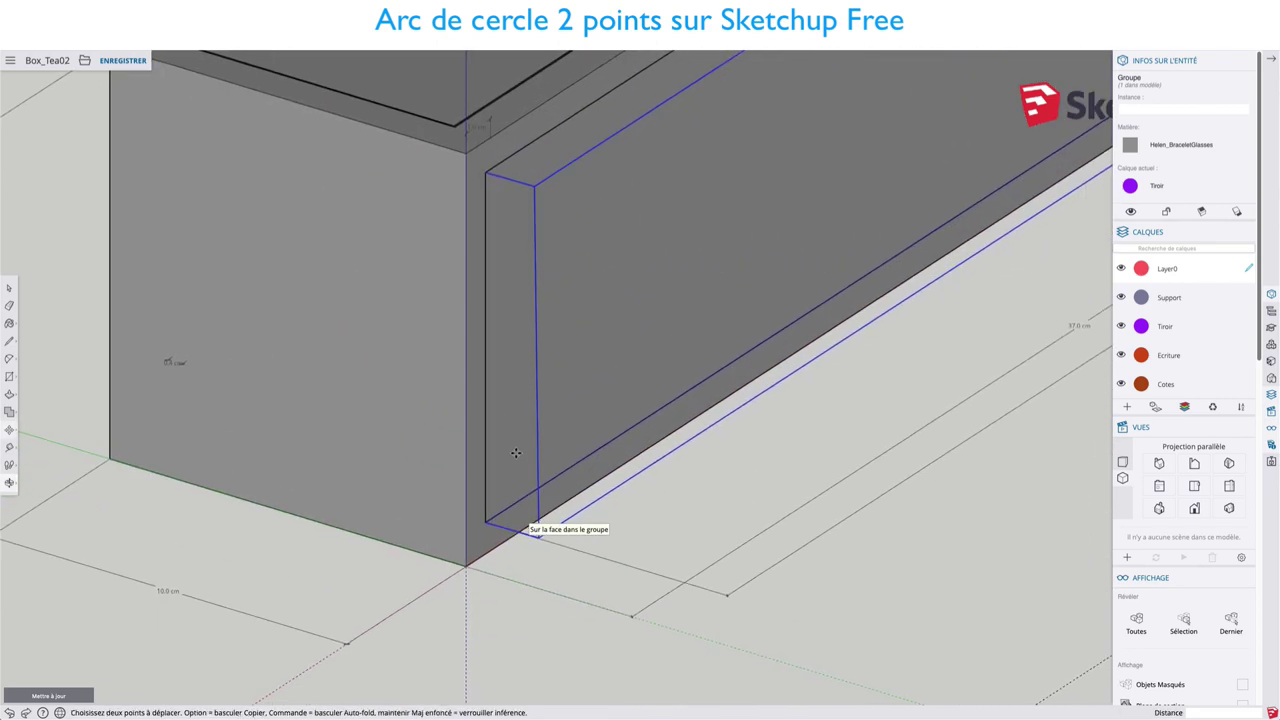
pyautogui.moveTo(506, 476)
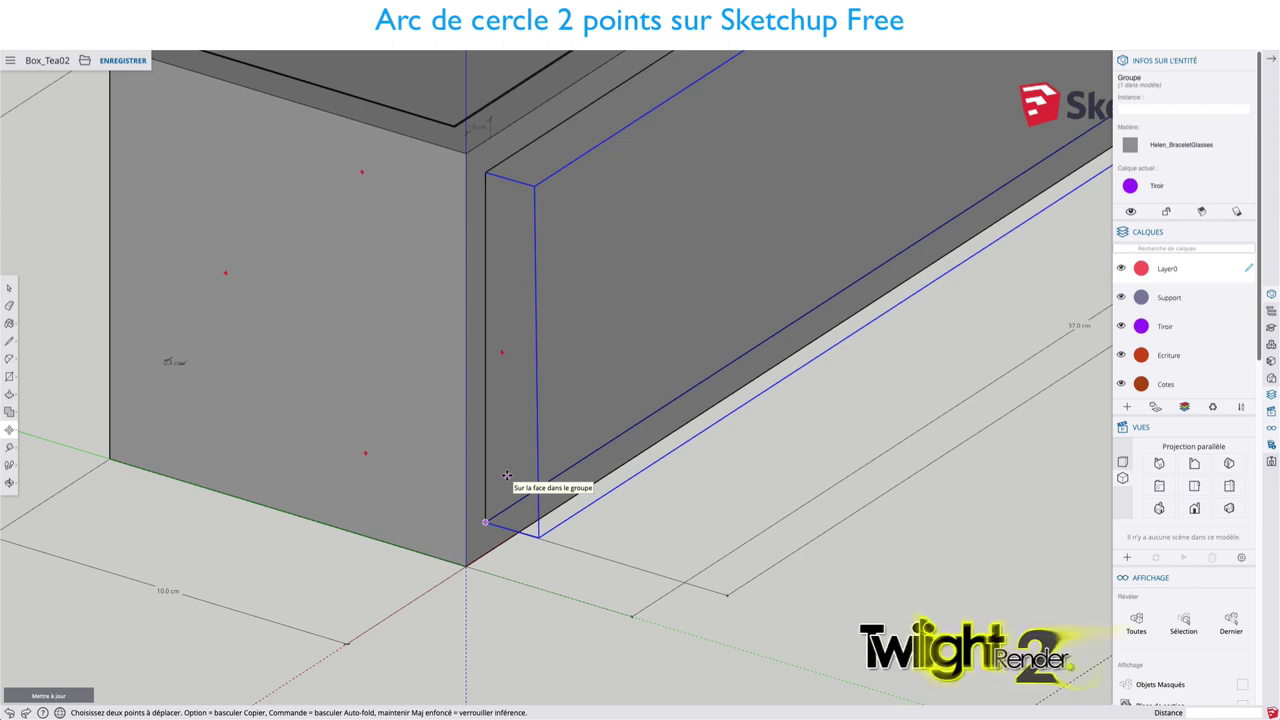
# Rotate the drawer forward about 22° around its bottom front corner so it hangs open
pyautogui.scroll(-3, 507, 474)
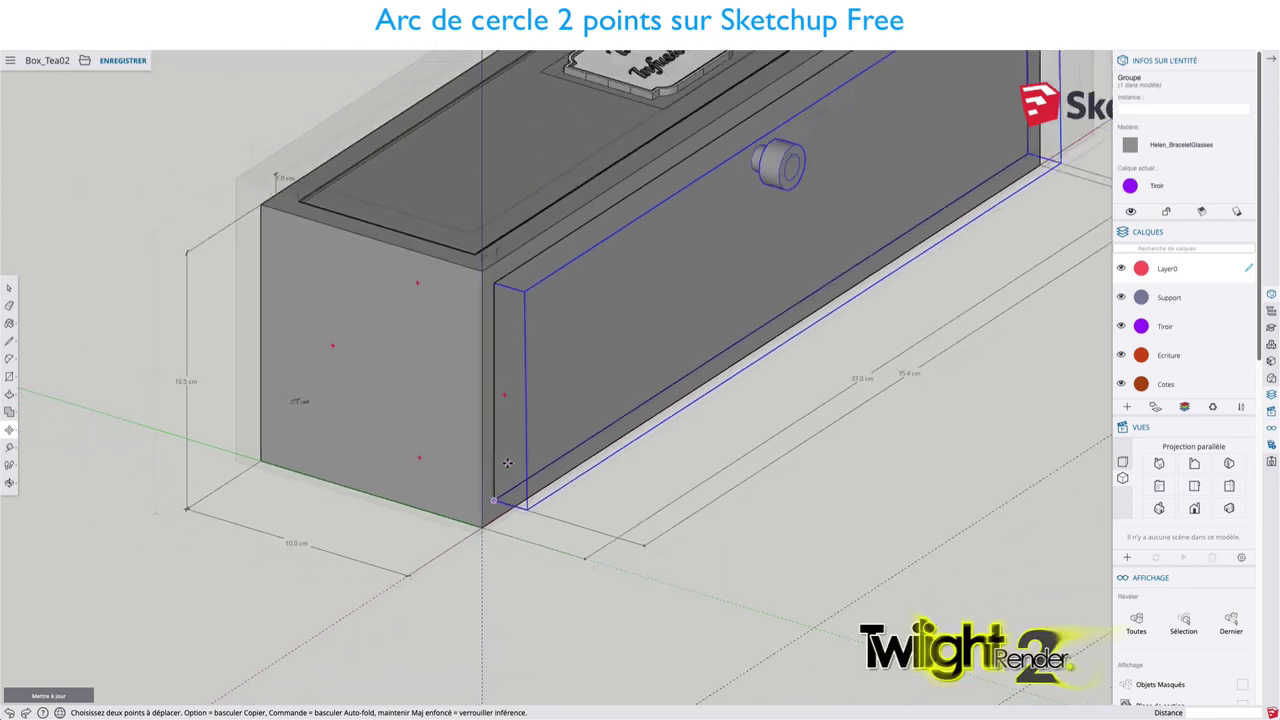
pyautogui.moveTo(540, 436); pyautogui.dragTo(524, 496, button='middle')
pyautogui.press('m')
pyautogui.scroll(2, 500, 500)
pyautogui.scroll(2, 490, 515)
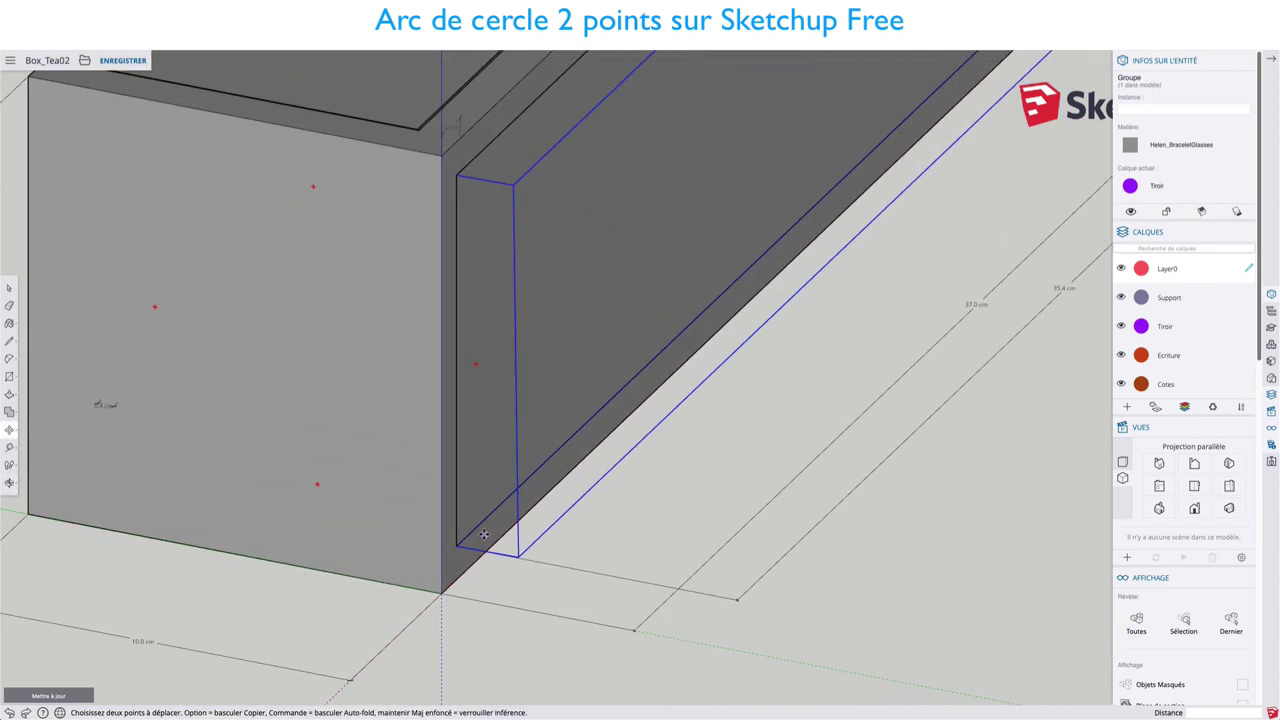
pyautogui.scroll(-3, 480, 502)
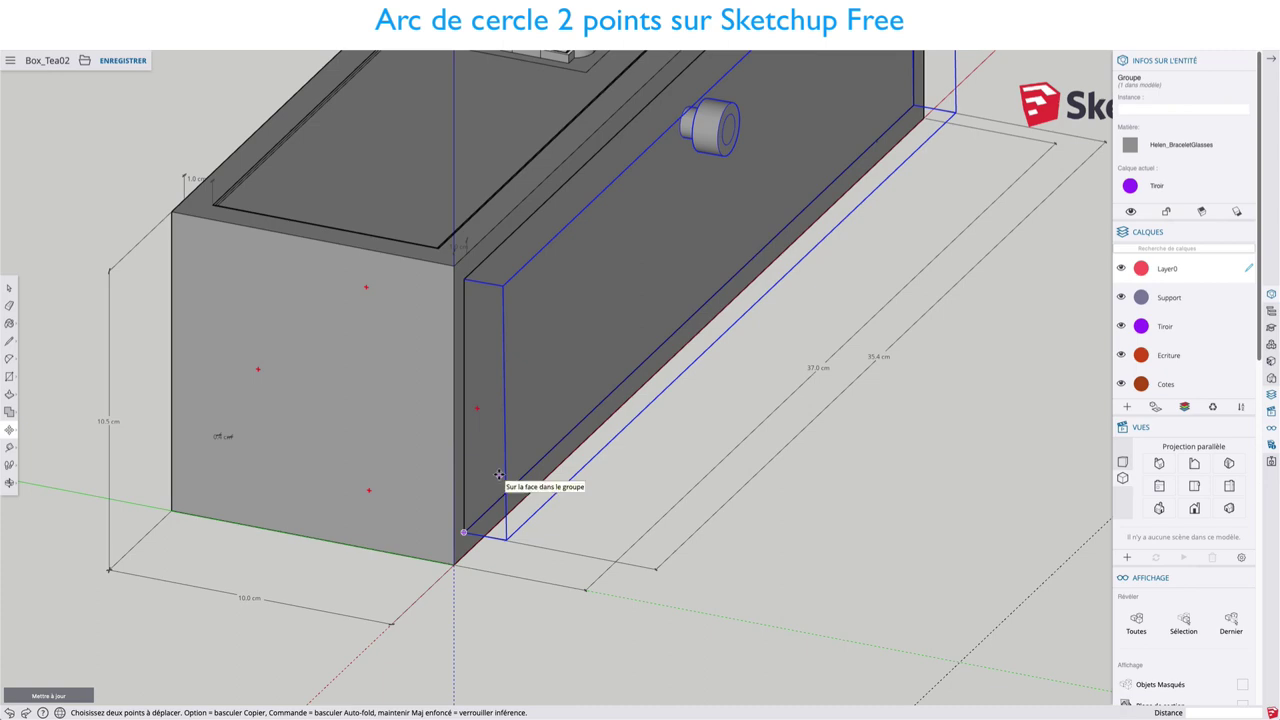
pyautogui.scroll(1, 500, 476)
pyautogui.scroll(1, 498, 470)
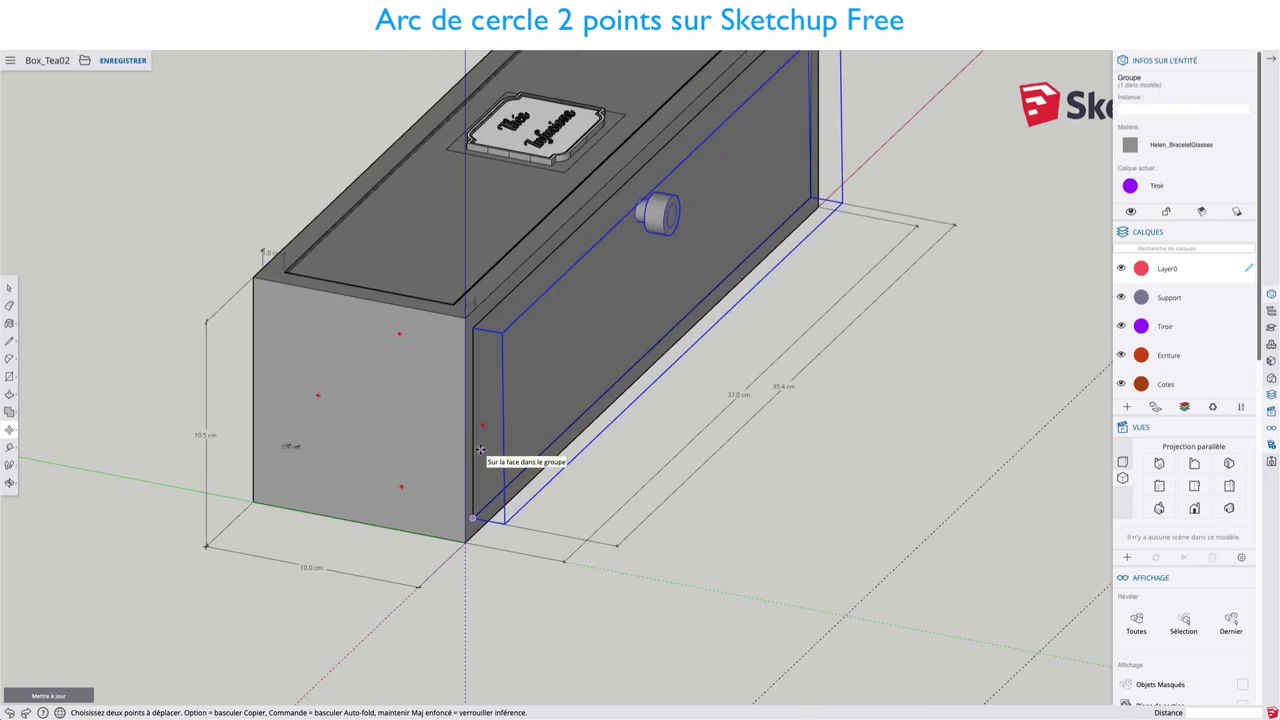
pyautogui.press('q')
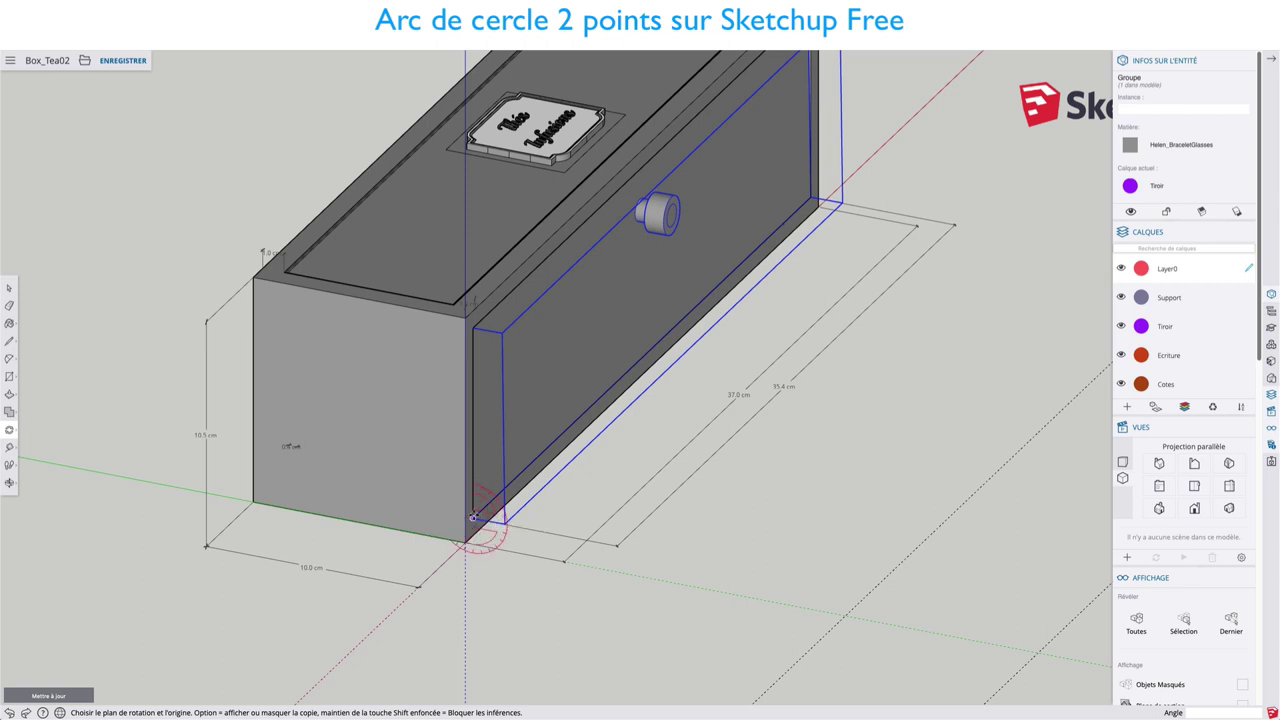
pyautogui.click(473, 518)
pyautogui.click(580, 531)
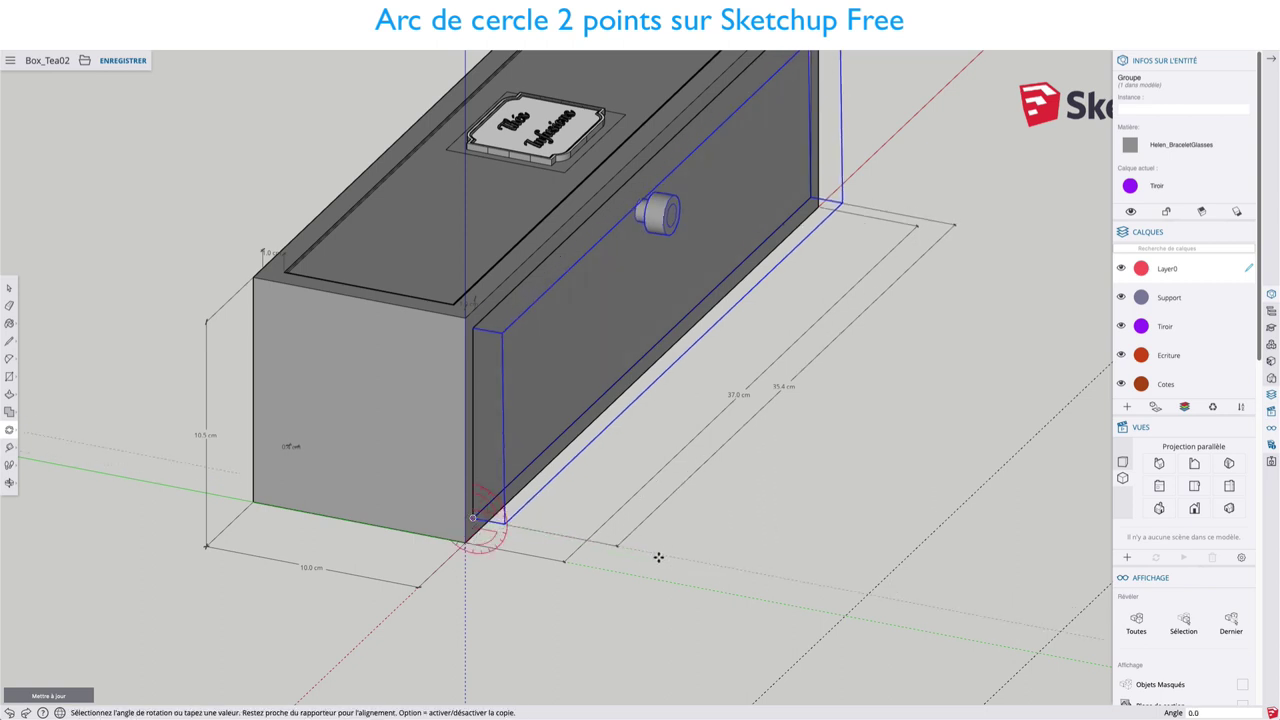
pyautogui.click(604, 597)
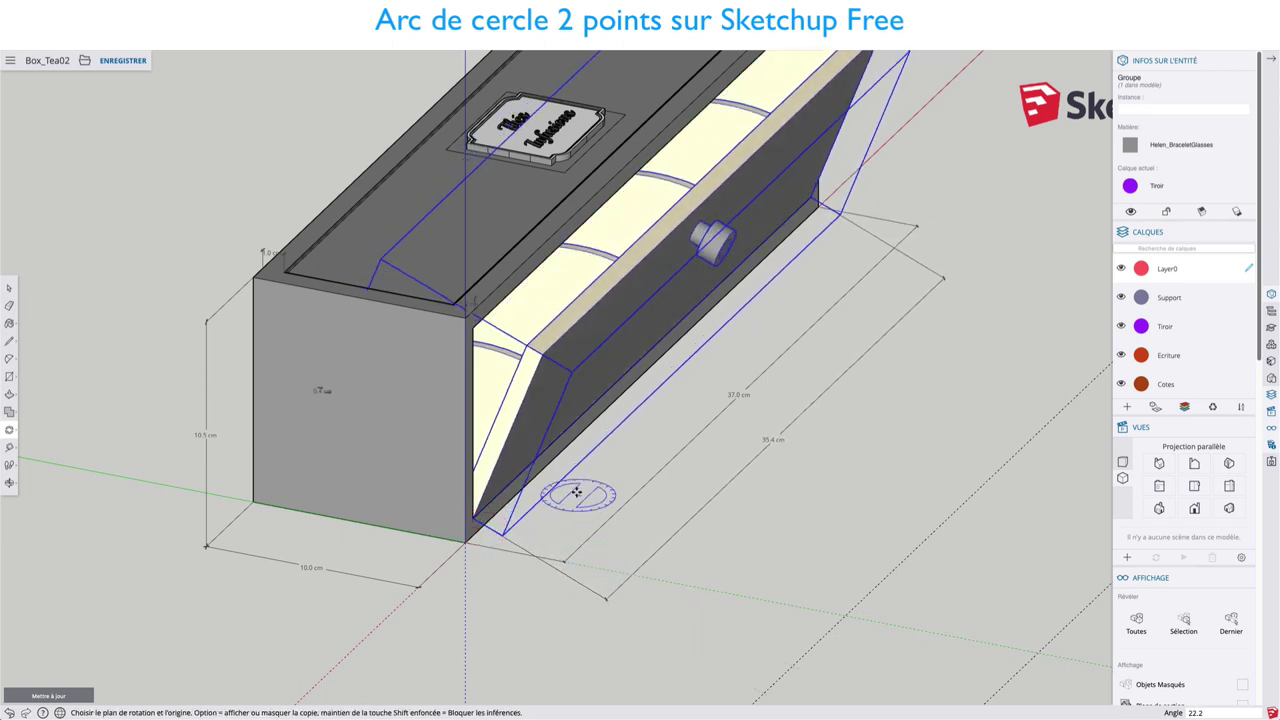
pyautogui.moveTo(604, 597)
pyautogui.mouseDown(button='middle')
pyautogui.moveTo(753, 392)
pyautogui.moveTo(740, 290)
pyautogui.moveTo(521, 511)
pyautogui.moveTo(545, 345)
pyautogui.mouseUp(button='middle')
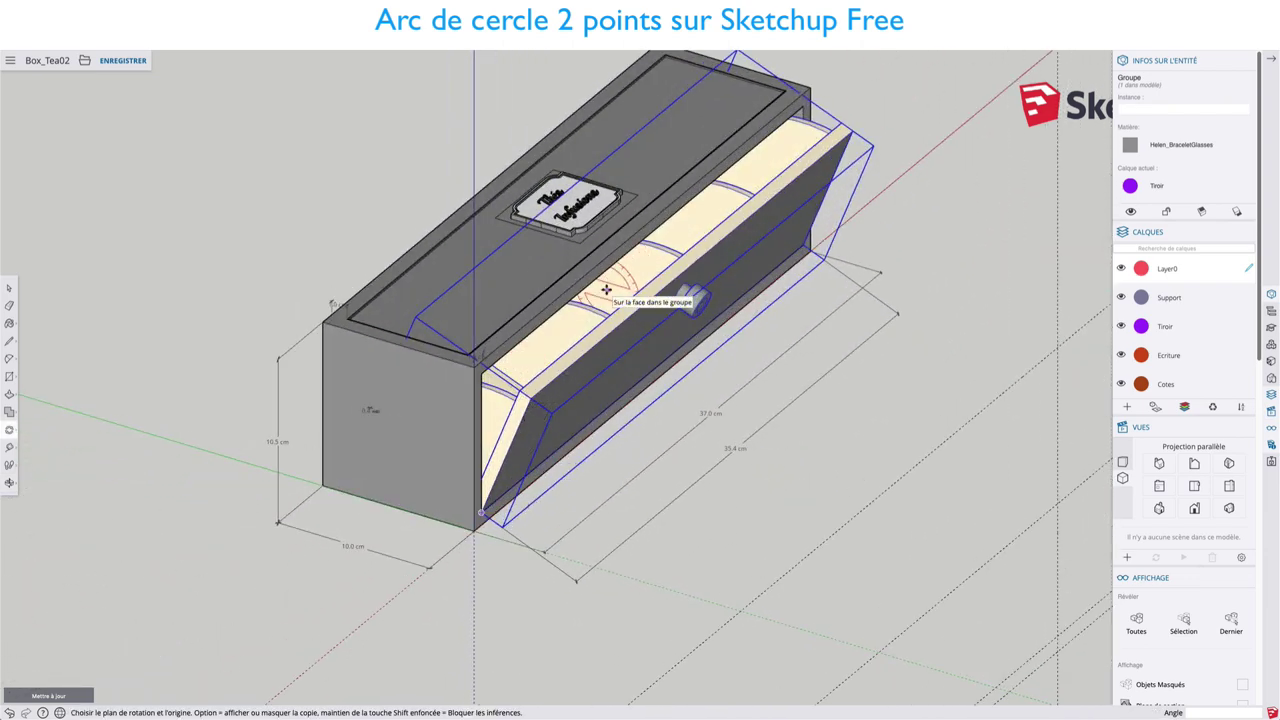
# Clear the selection and zoom to a front view above the lid plaque
pyautogui.press('space')
pyautogui.click(904, 170)
pyautogui.moveTo(904, 170)
pyautogui.mouseDown(button='middle')
pyautogui.moveTo(903, 216)
pyautogui.moveTo(832, 316)
pyautogui.mouseUp(button='middle')
pyautogui.click(904, 216)
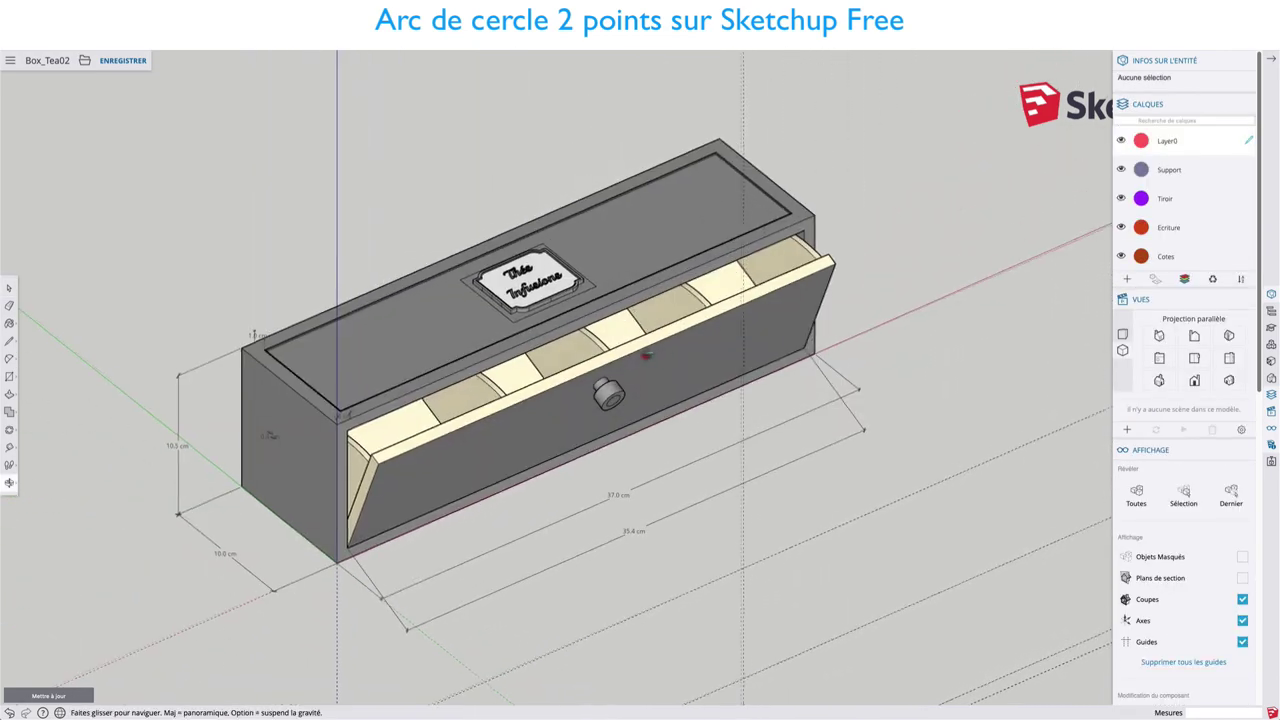
pyautogui.scroll(10, 585, 390)
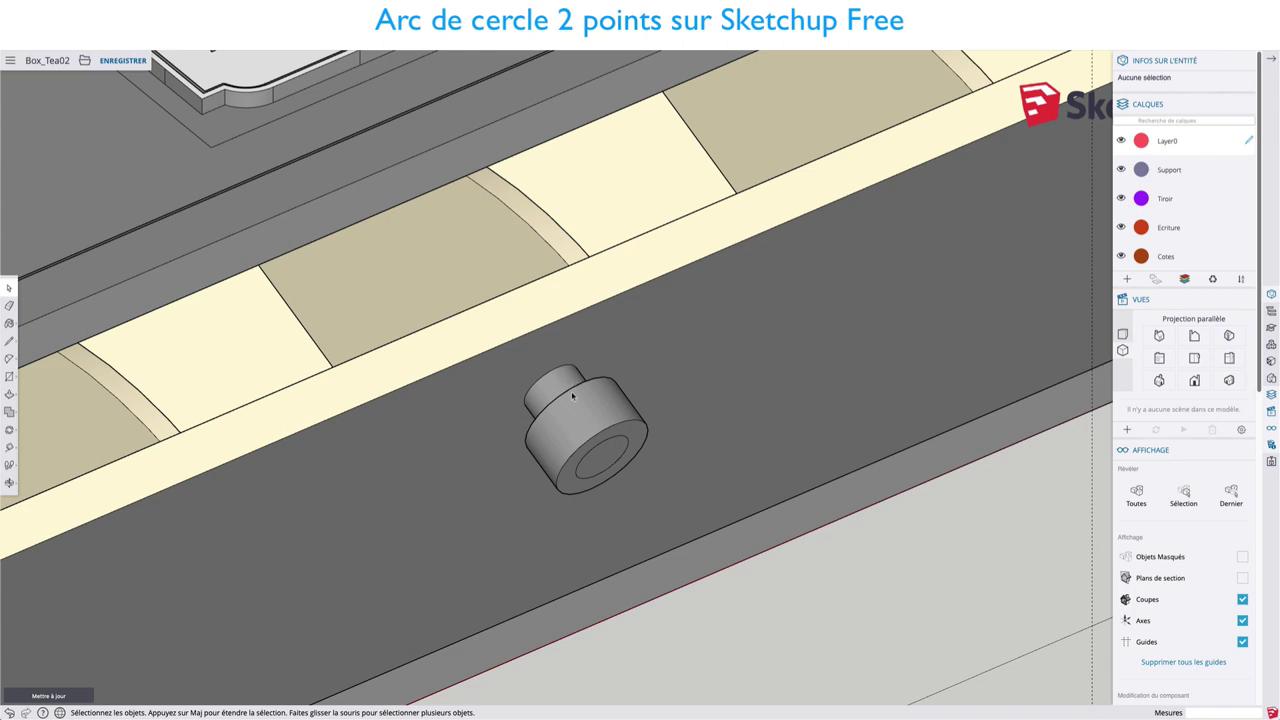
pyautogui.scroll(-5, 598, 415)
pyautogui.scroll(-3, 588, 408)
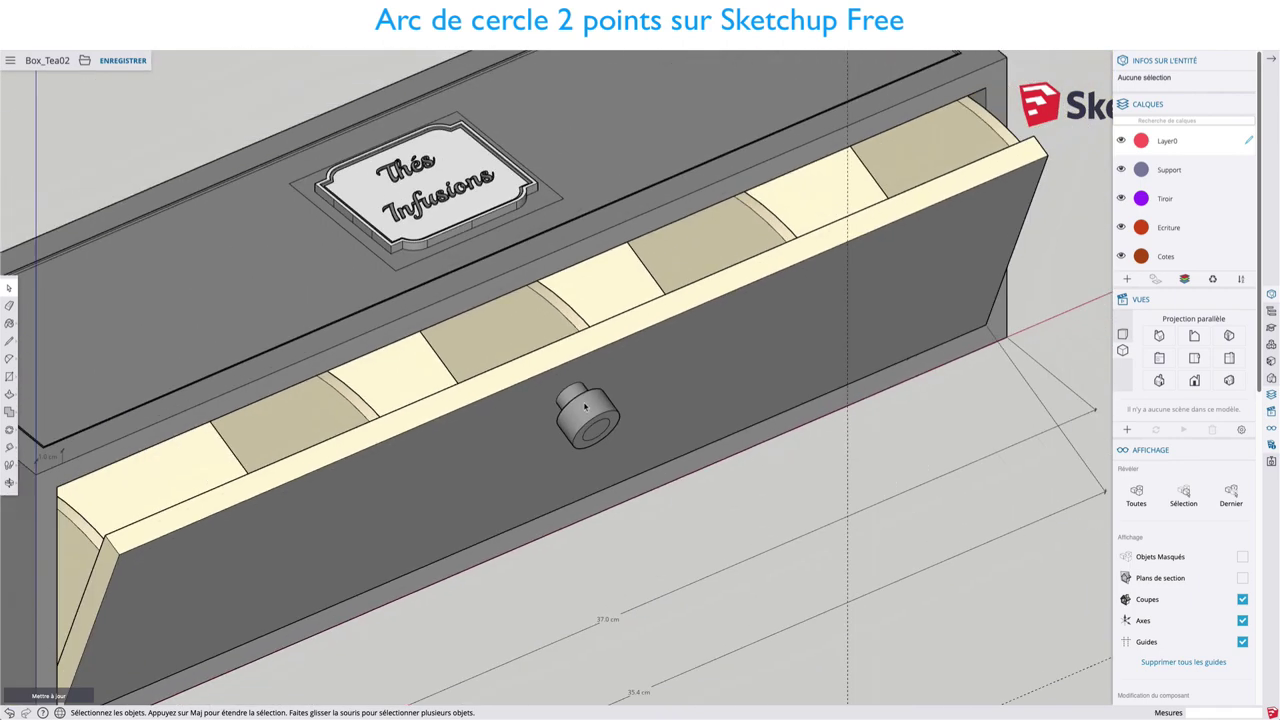
pyautogui.scroll(-3, 585, 406)
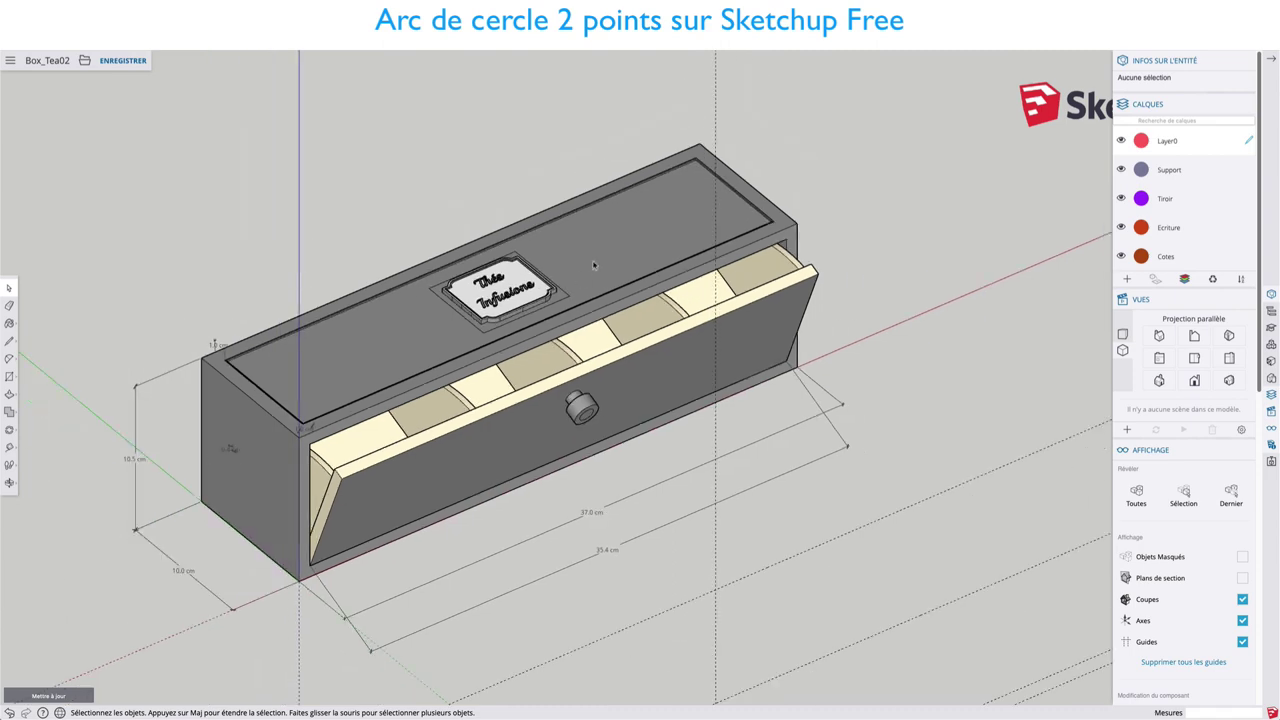
pyautogui.moveTo(571, 398); pyautogui.dragTo(558, 240, button='middle')
pyautogui.scroll(3, 558, 240)
pyautogui.scroll(5, 558, 235)
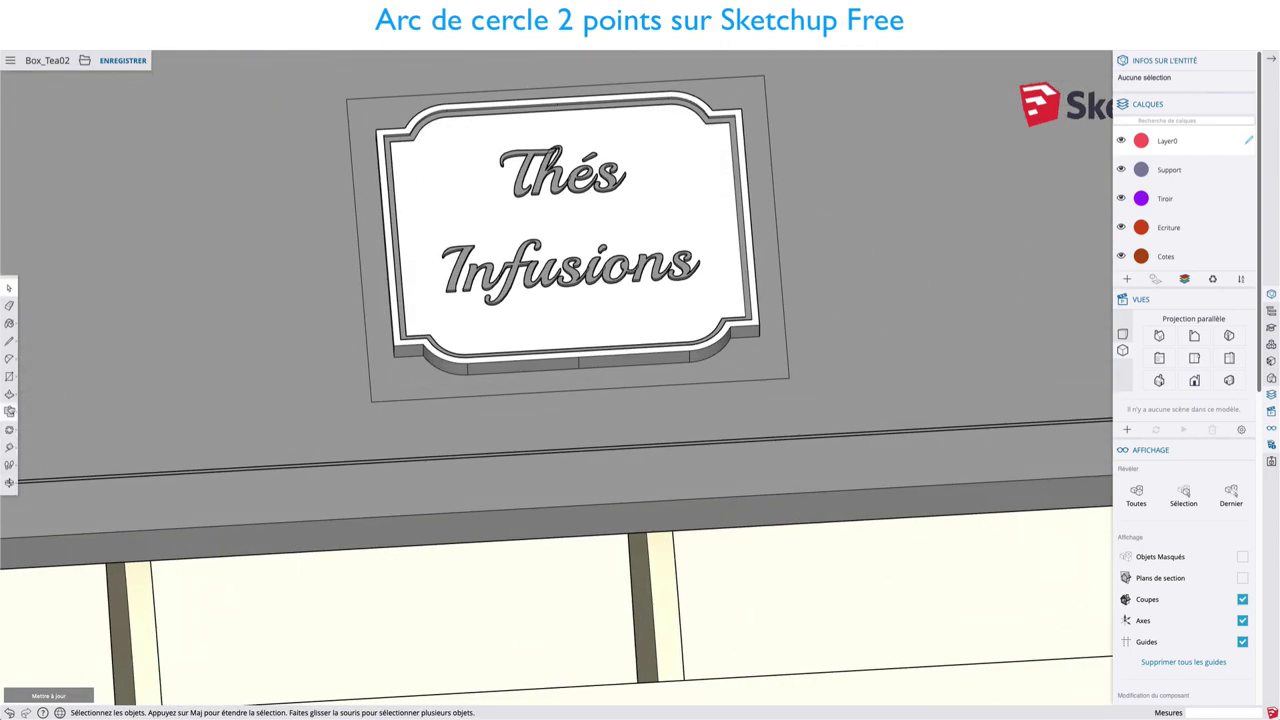
pyautogui.click(10, 376)
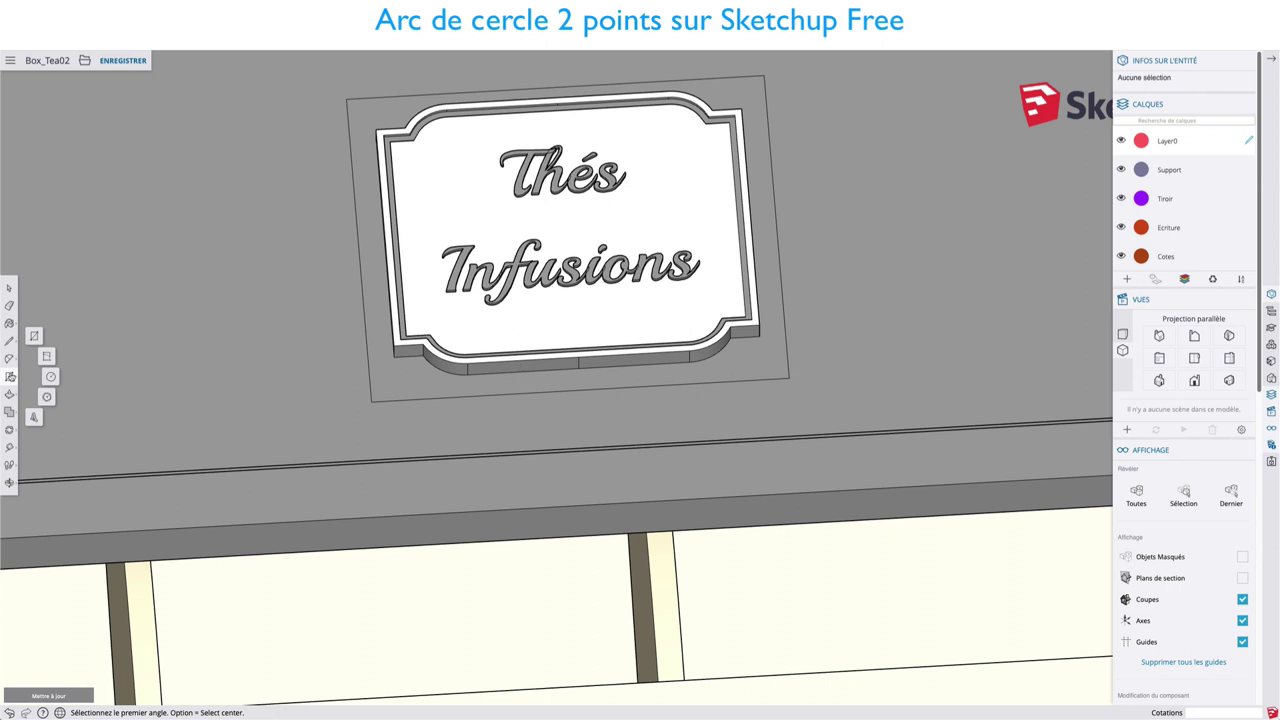
# Create 3D text 'toto' at height 3 and place it on the lid
pyautogui.click(34, 417)
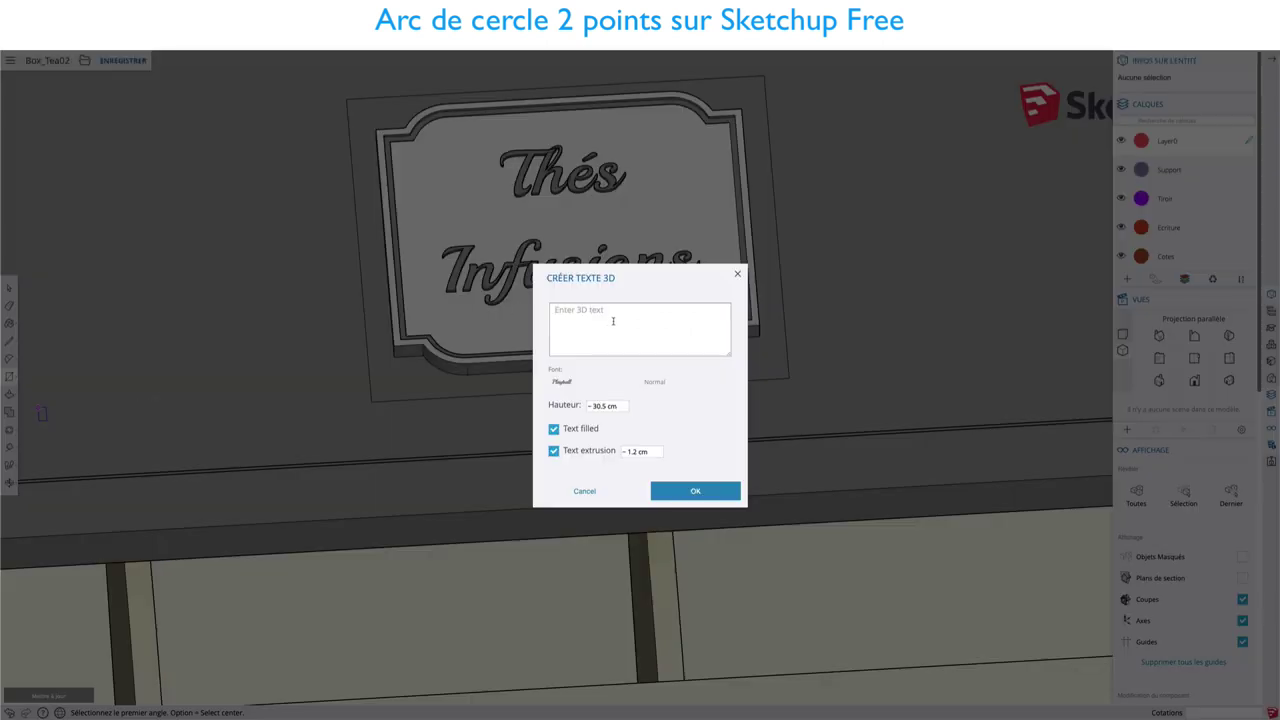
pyautogui.write('toto')
pyautogui.moveTo(618, 405); pyautogui.dragTo(602, 405)
pyautogui.write('3')
pyautogui.press('Return')
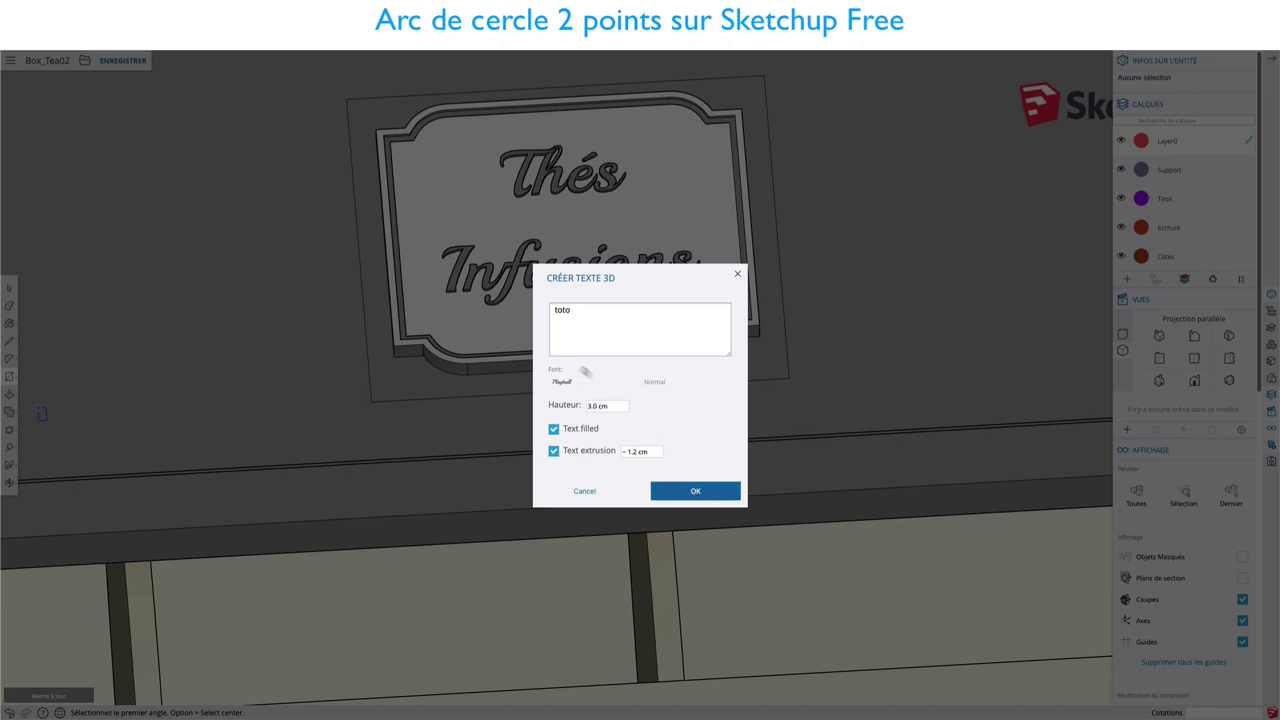
pyautogui.moveTo(579, 333); pyautogui.dragTo(578, 352, button='middle')
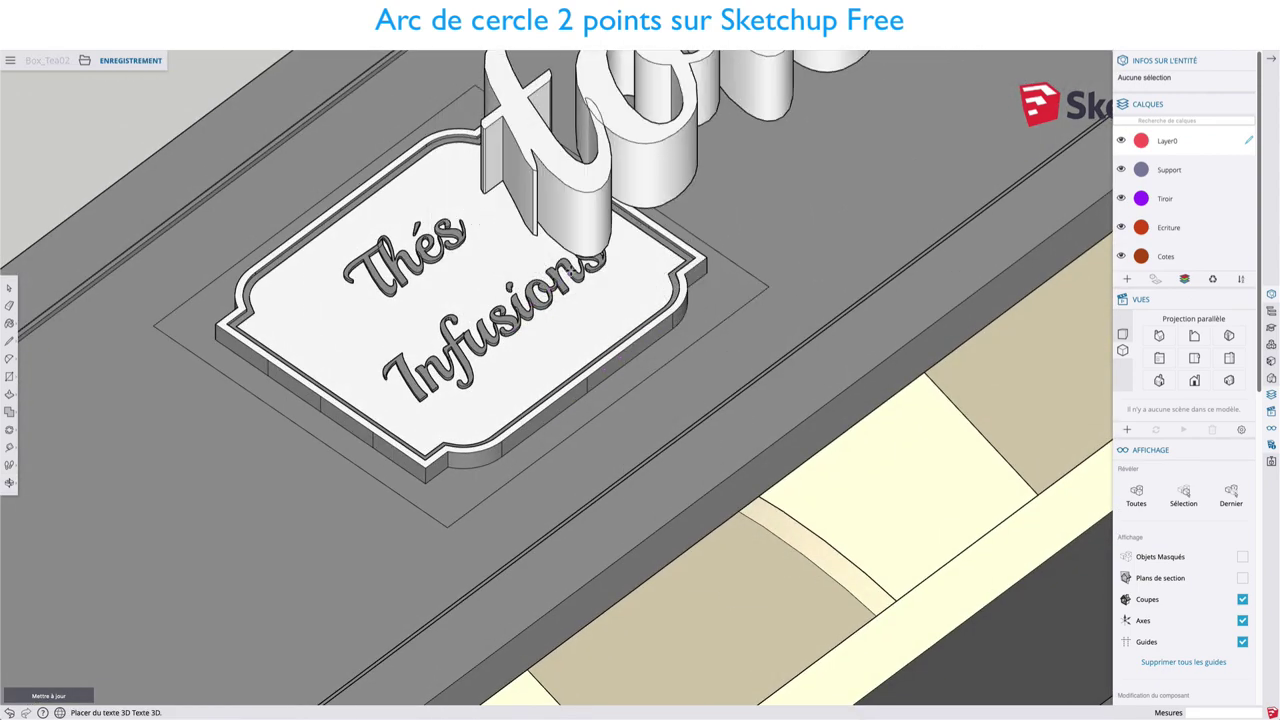
pyautogui.click(566, 340)
pyautogui.scroll(-3, 560, 345)
pyautogui.moveTo(554, 352); pyautogui.dragTo(561, 270, button='middle')
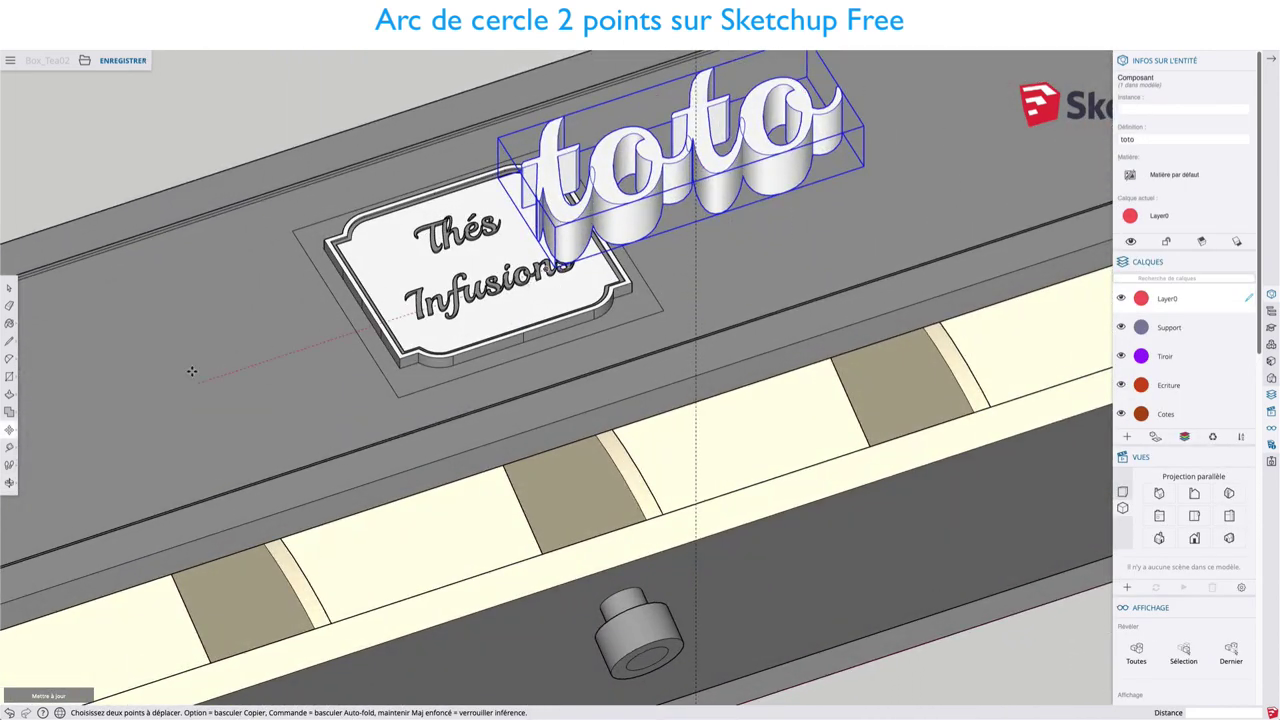
# Start another 3D text, keep the Playball font, and cancel without creating any
pyautogui.click(9, 395)
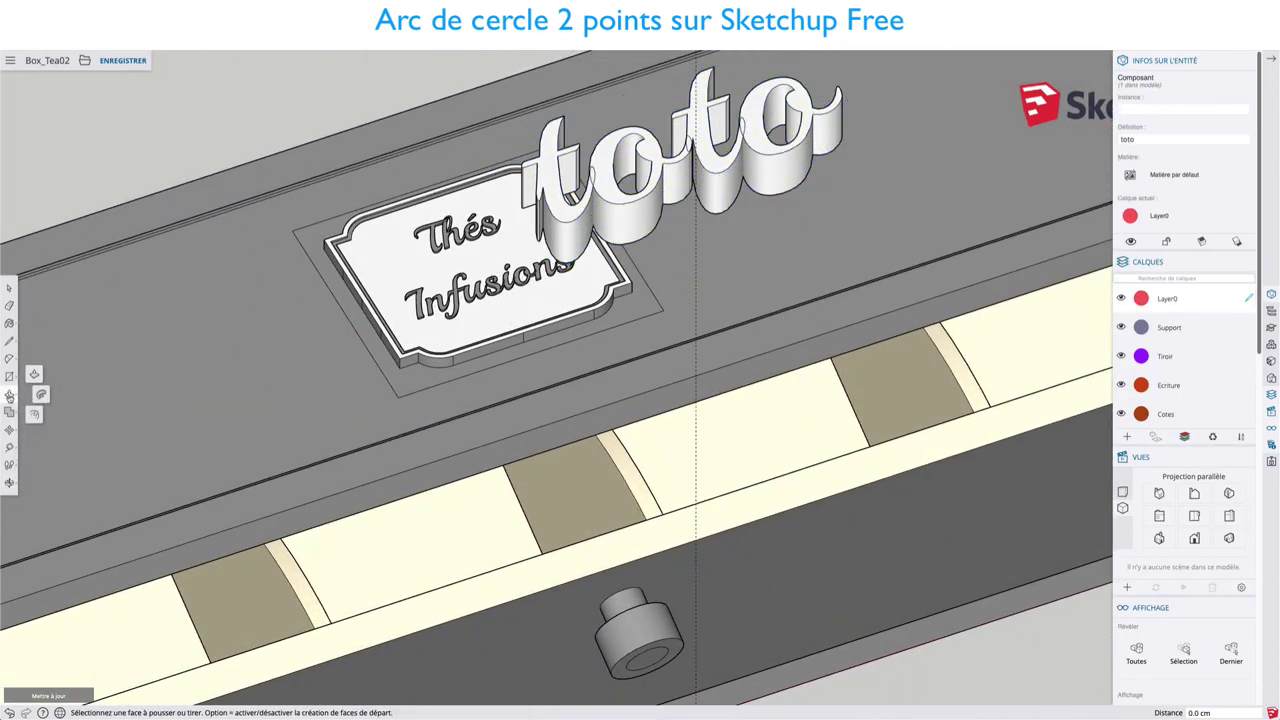
pyautogui.click(9, 378)
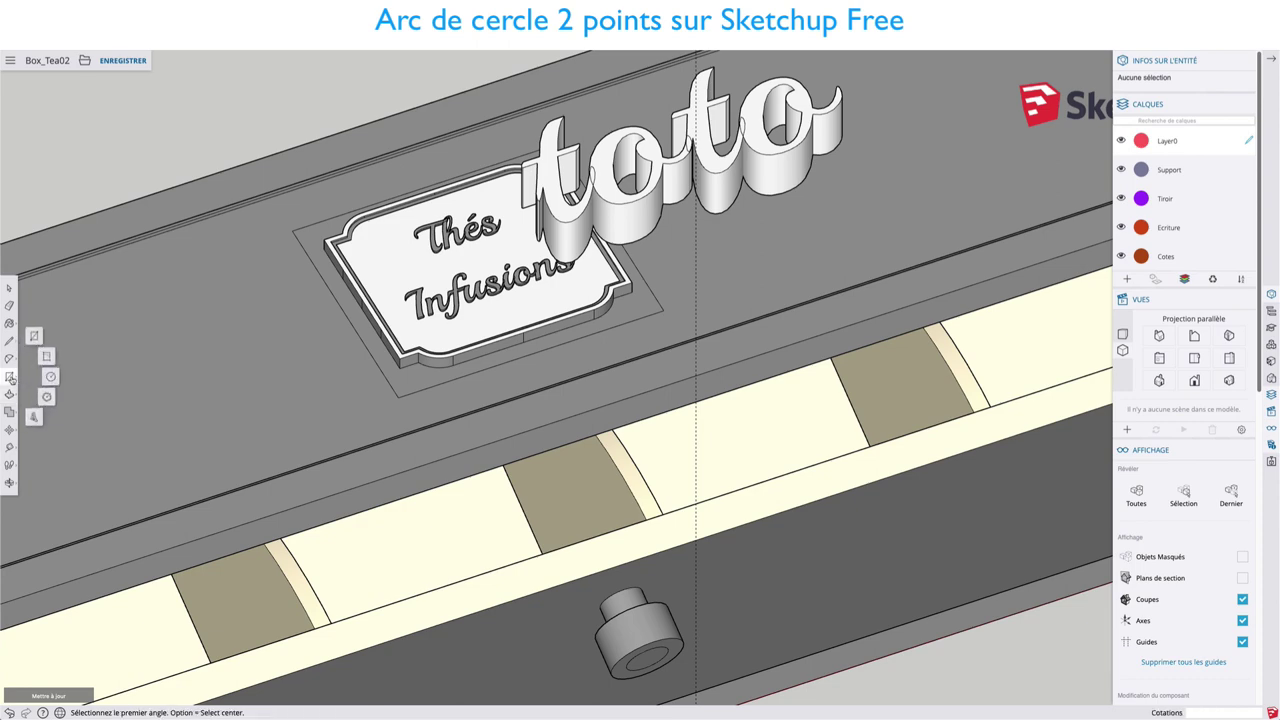
pyautogui.click(33, 416)
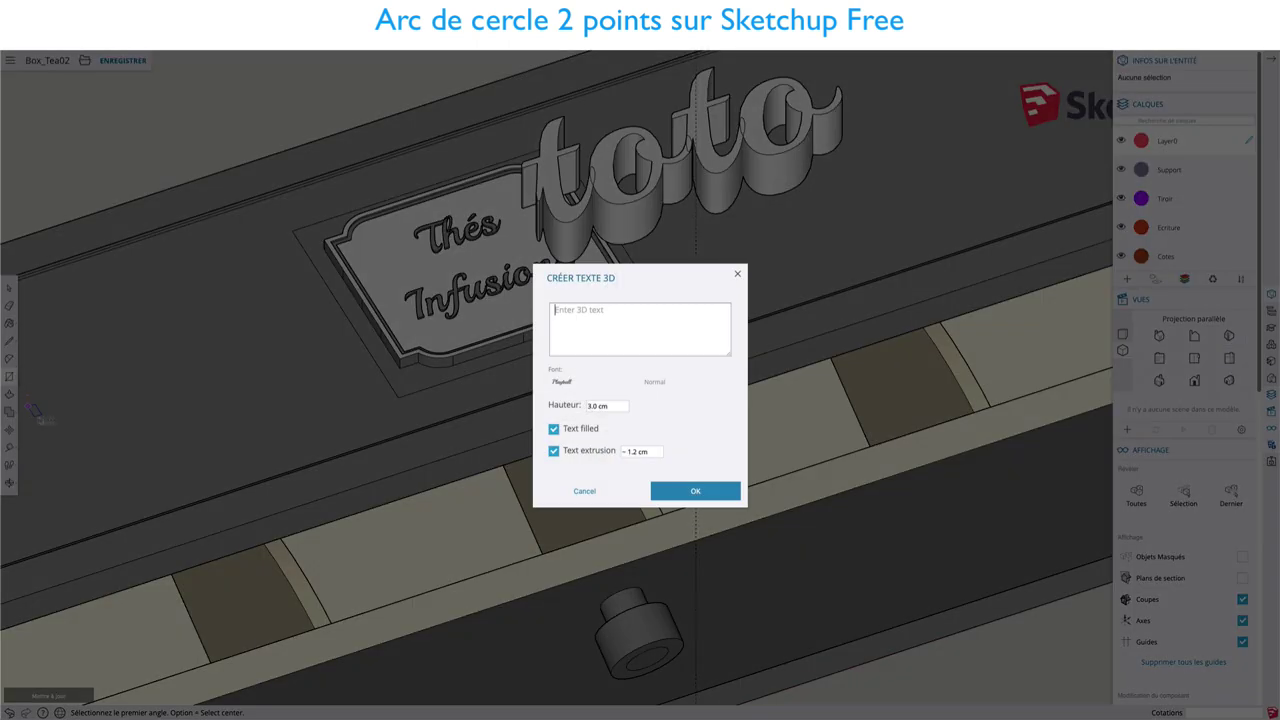
pyautogui.click(564, 383)
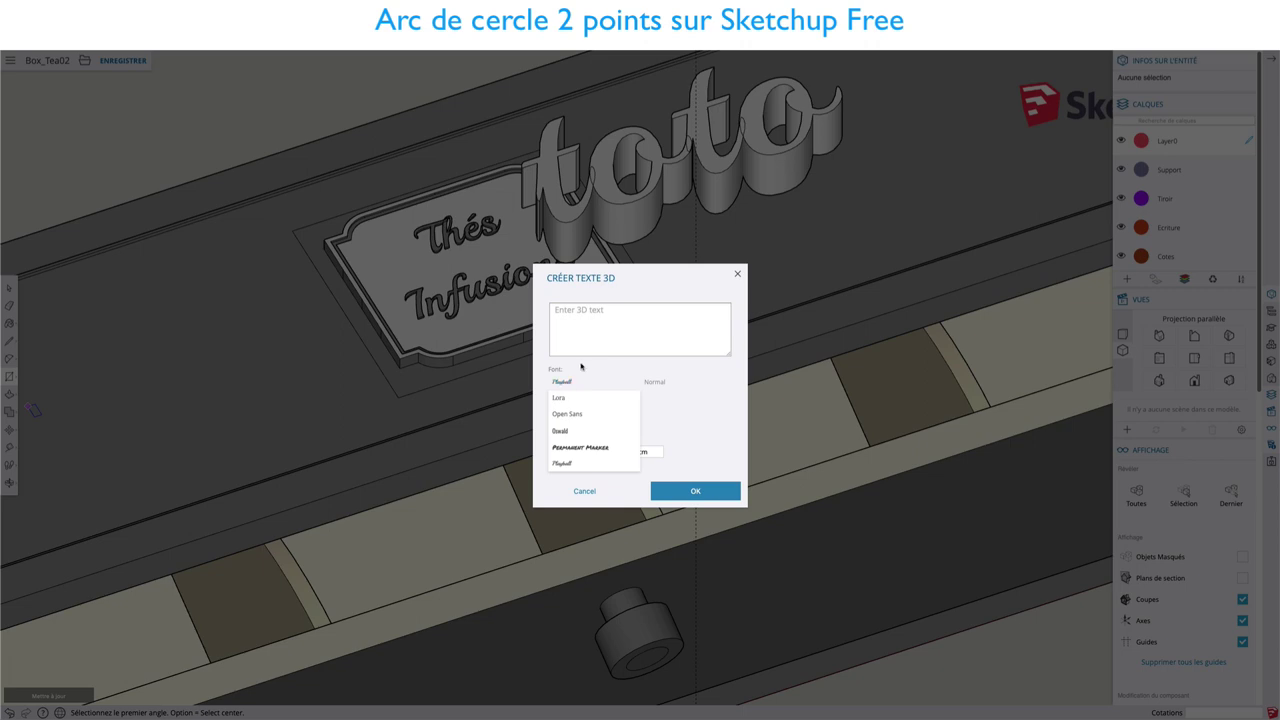
pyautogui.click(581, 367)
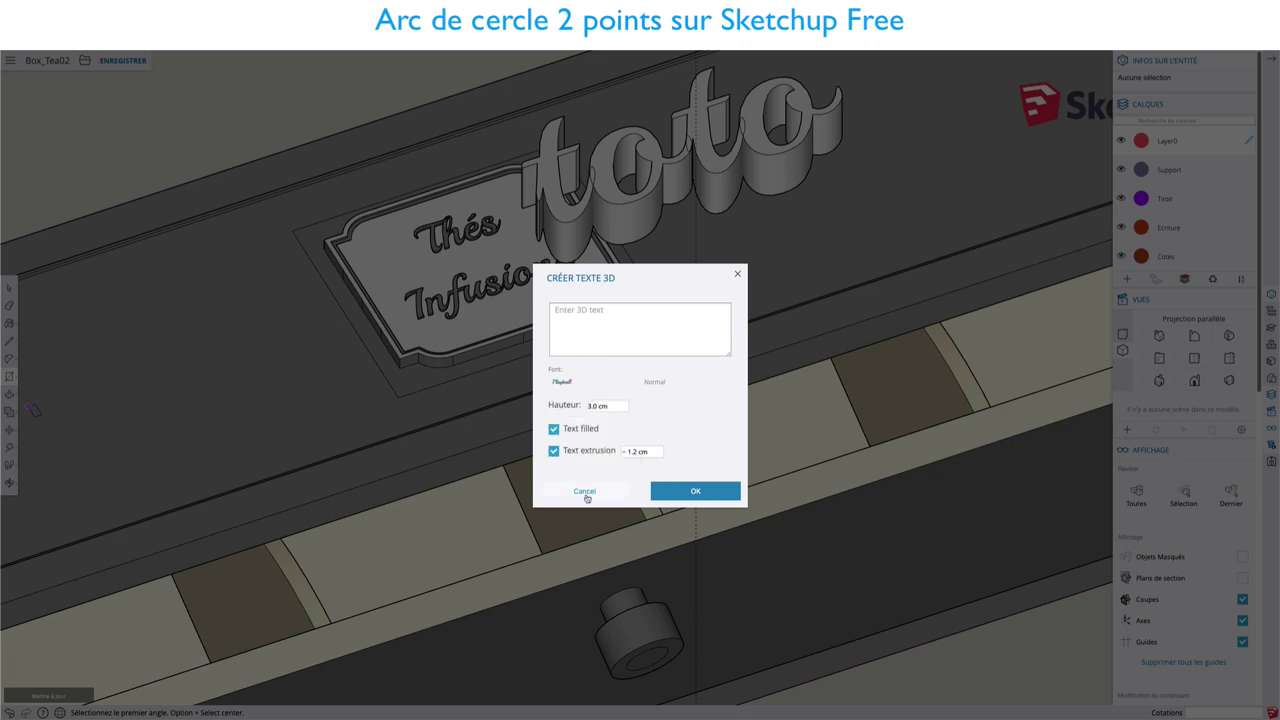
pyautogui.click(586, 492)
pyautogui.scroll(-2, 585, 343)
pyautogui.scroll(-2, 550, 344)
# Scale the 'toto' text down vertically into a thin low relief on the lid
pyautogui.moveTo(550, 343); pyautogui.dragTo(729, 306, button='middle')
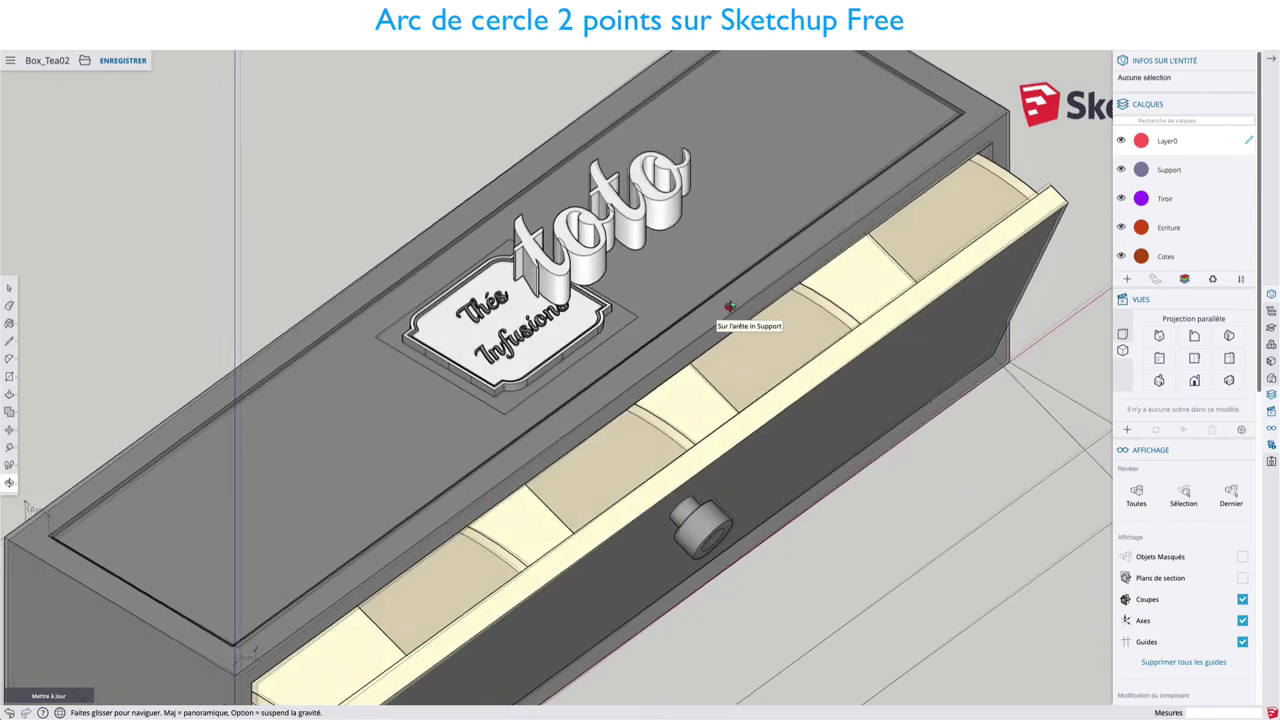
pyautogui.press('space')
pyautogui.click(592, 230)
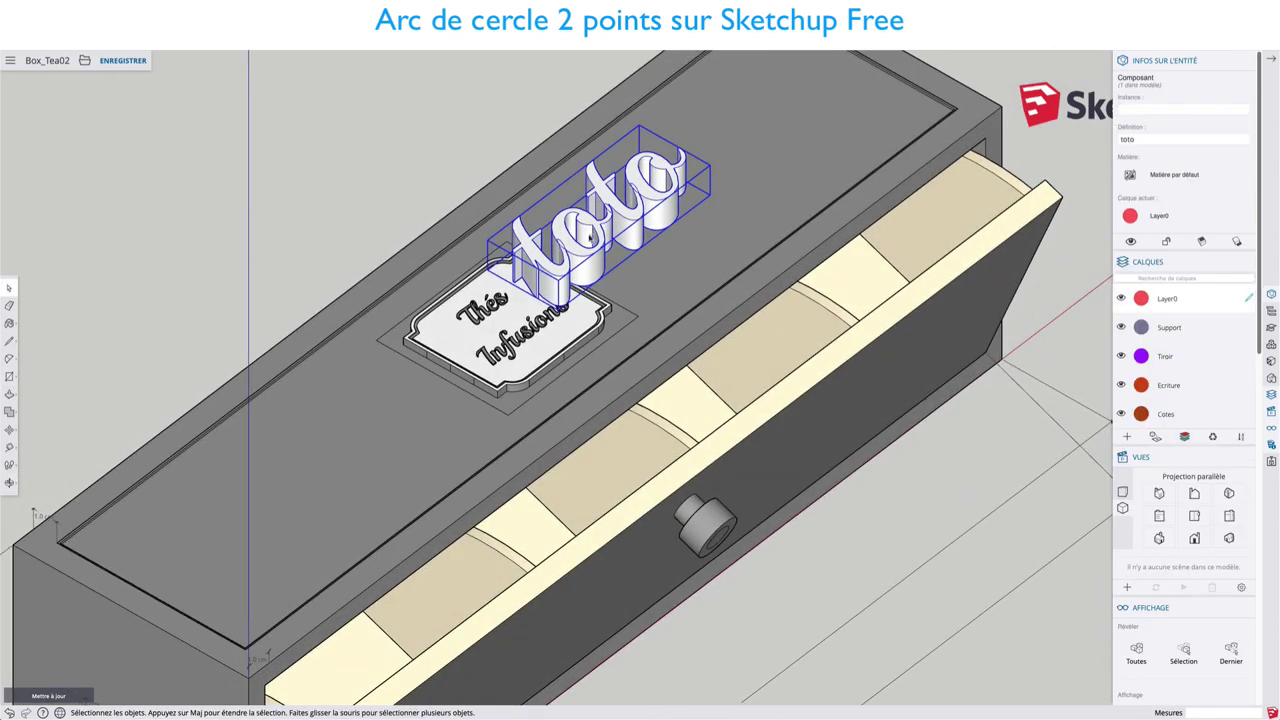
pyautogui.press('s')
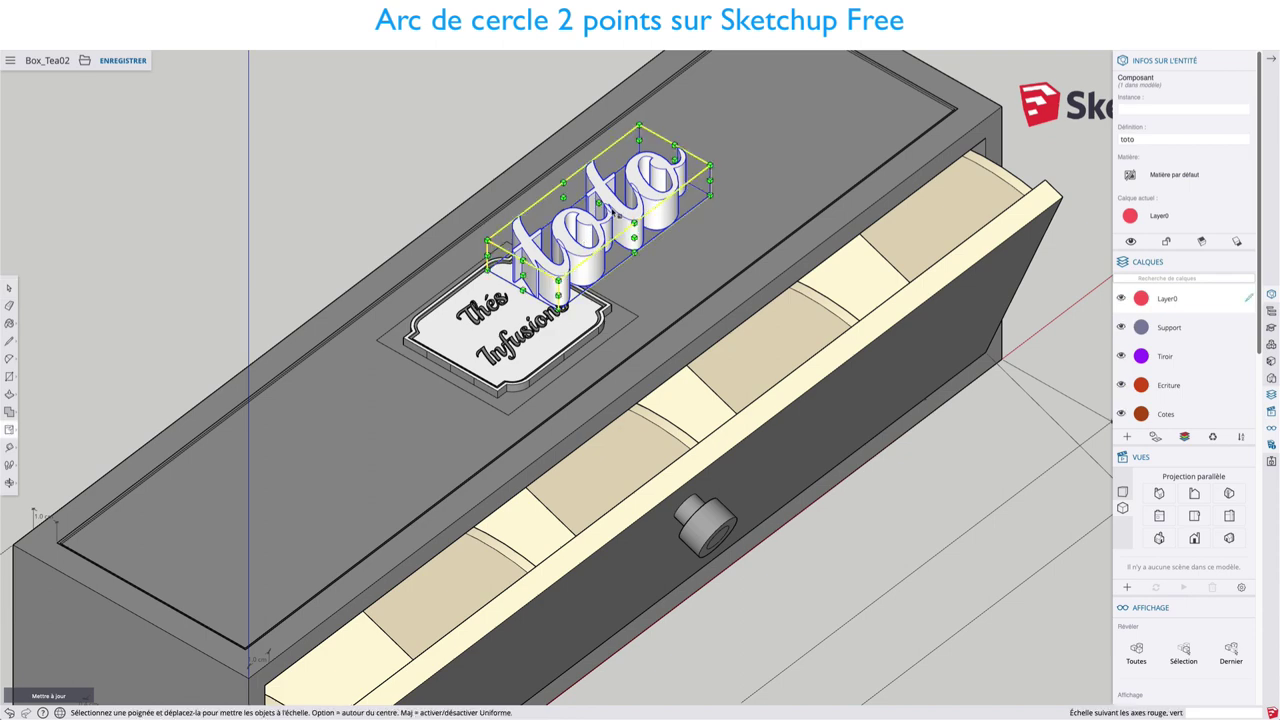
pyautogui.moveTo(606, 214); pyautogui.dragTo(602, 232)
pyautogui.scroll(-3, 657, 277)
pyautogui.moveTo(657, 277)
pyautogui.mouseDown(button='middle')
pyautogui.moveTo(663, 290)
pyautogui.moveTo(437, 291)
pyautogui.moveTo(594, 321)
pyautogui.moveTo(716, 254)
pyautogui.moveTo(617, 378)
pyautogui.mouseUp(button='middle')
pyautogui.scroll(3, 716, 254)
pyautogui.scroll(2, 716, 254)
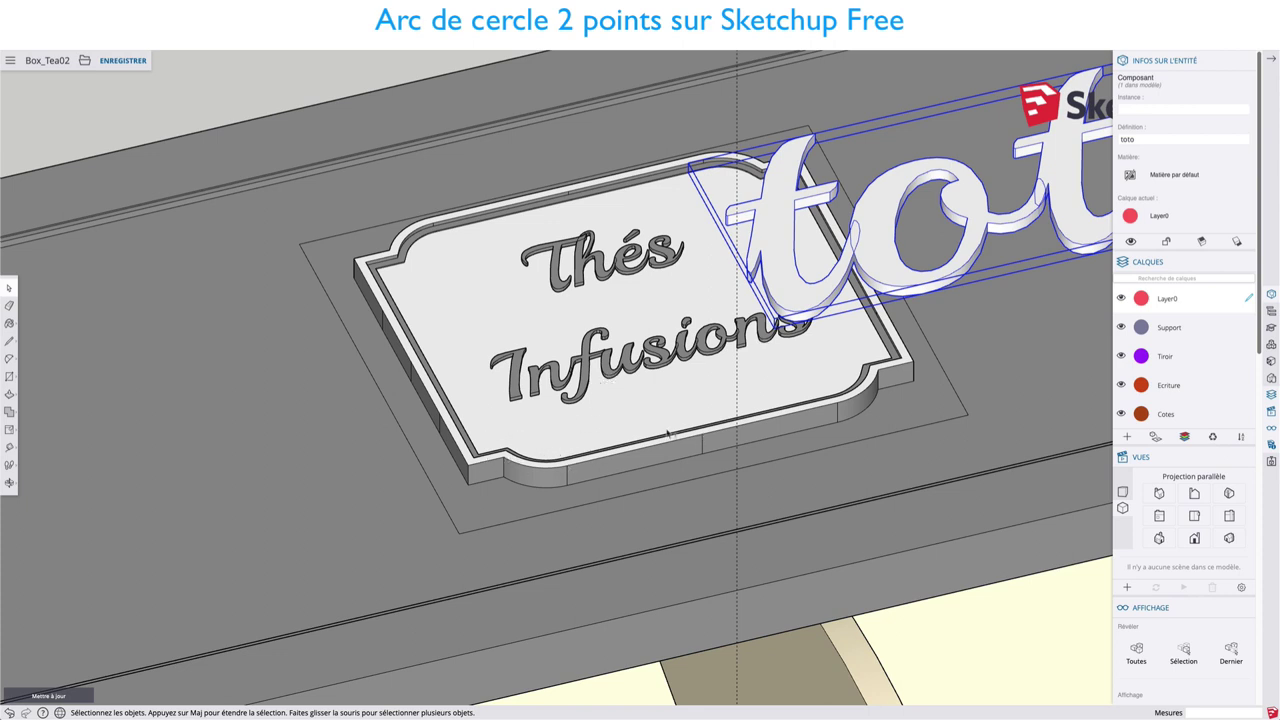
# Use Tape Measure to place a guide about 0.6 cm inside the label's bottom border at the corner arc
pyautogui.press('t')
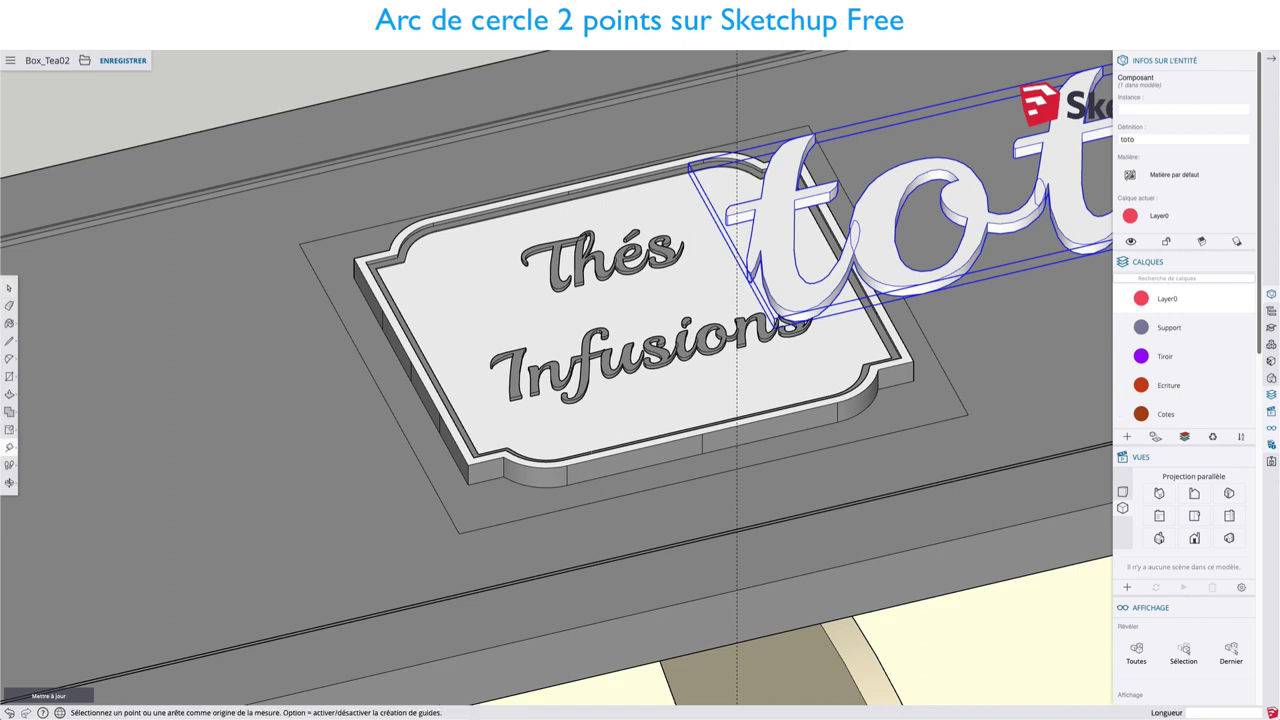
pyautogui.click(605, 448)
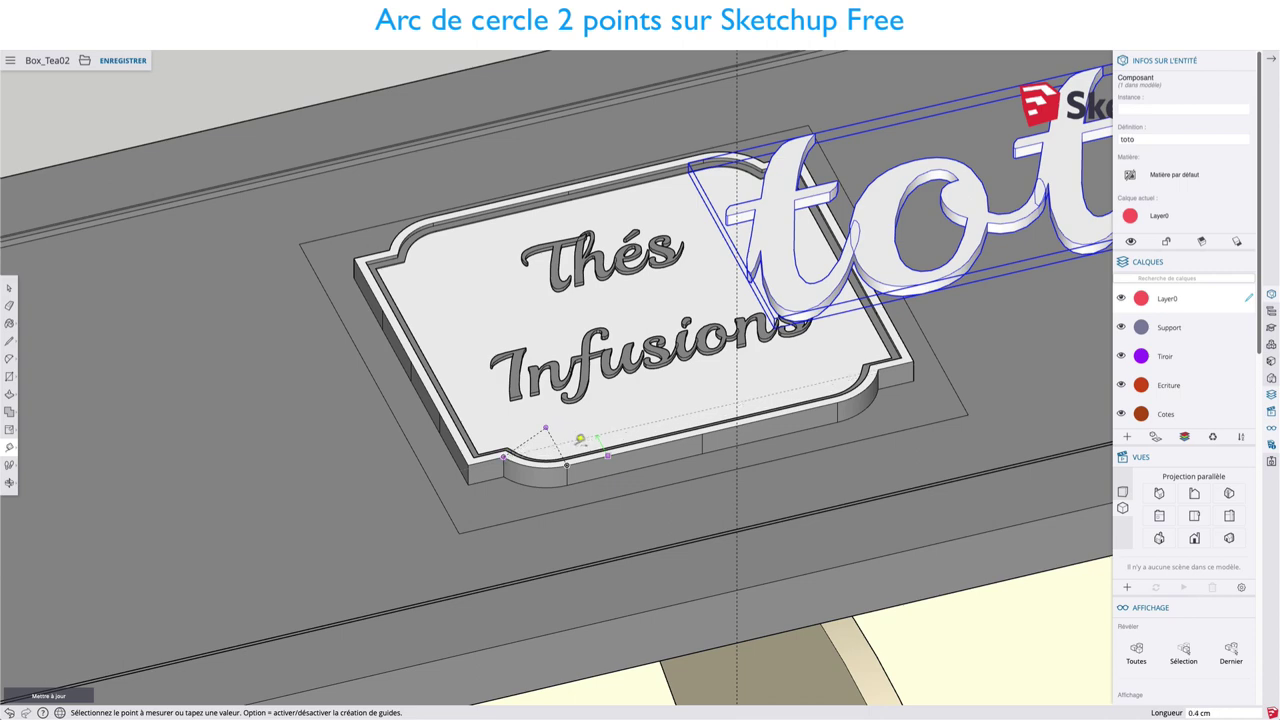
pyautogui.moveTo(580, 434)
pyautogui.mouseDown(button='middle')
pyautogui.moveTo(809, 477)
pyautogui.moveTo(729, 486)
pyautogui.mouseUp(button='middle')
pyautogui.scroll(5, 770, 386)
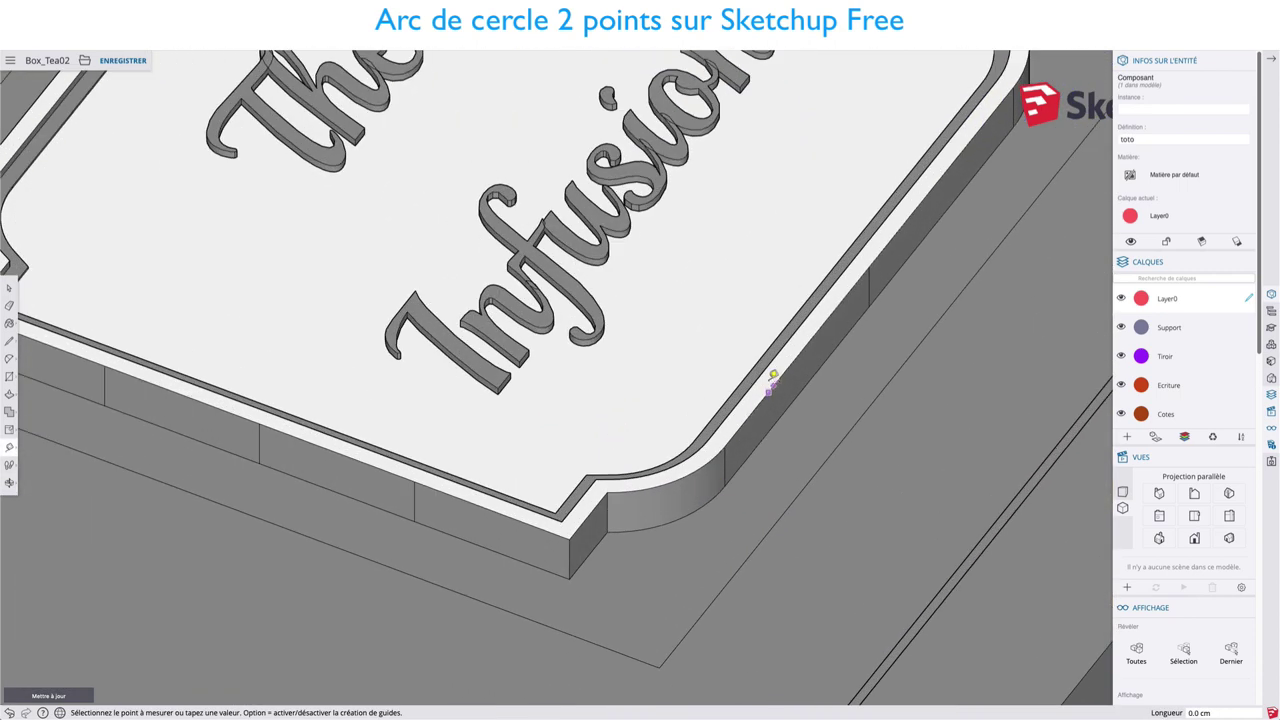
pyautogui.click(773, 380)
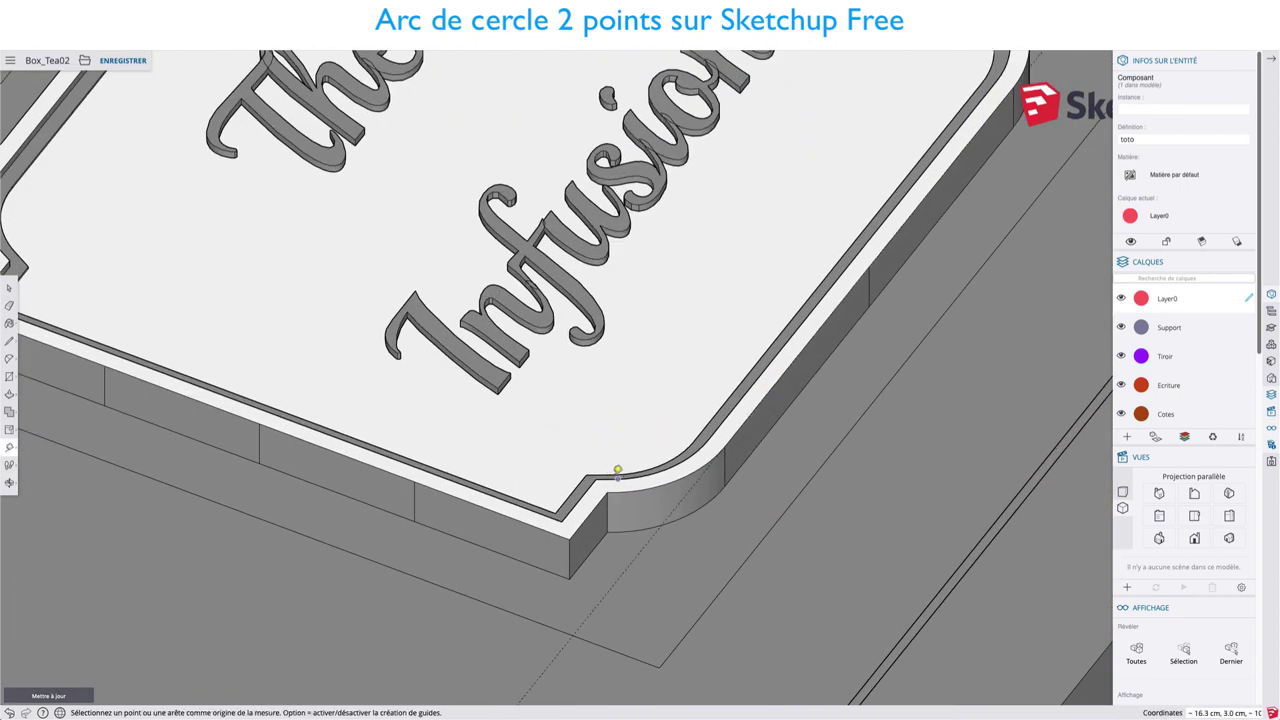
pyautogui.click(644, 446)
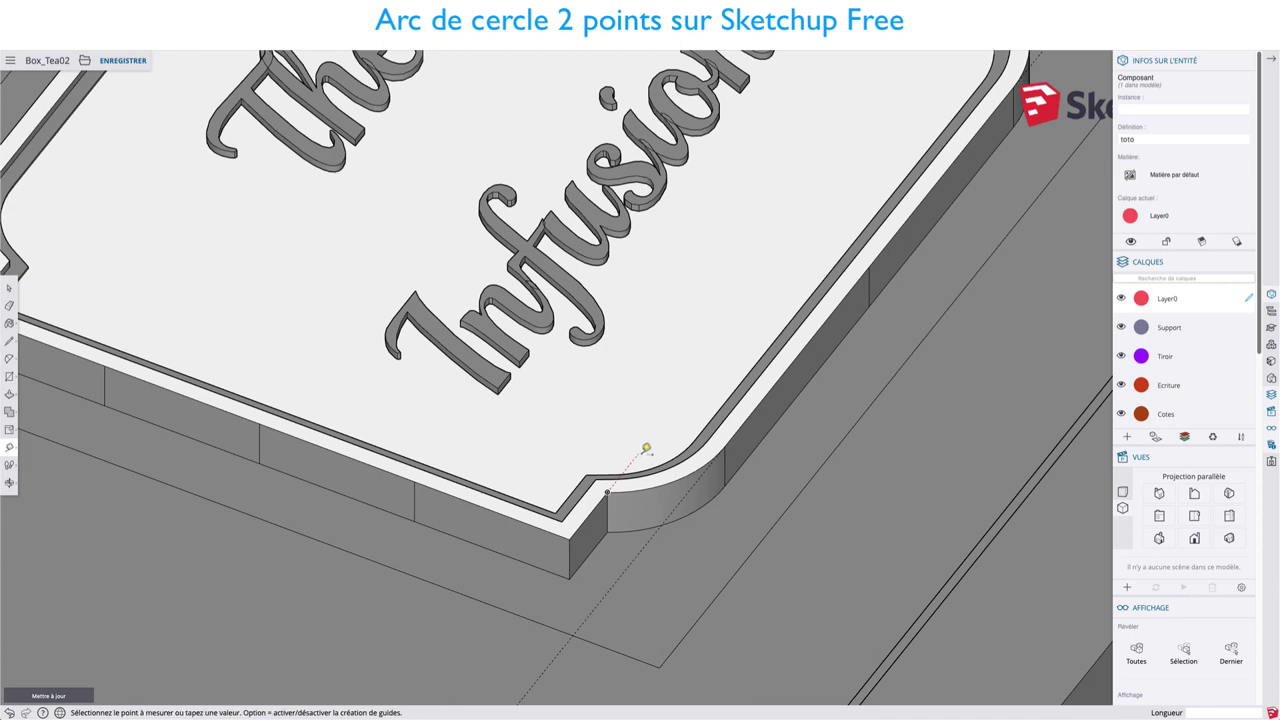
pyautogui.moveTo(644, 441)
pyautogui.mouseDown(button='middle')
pyautogui.moveTo(817, 443)
pyautogui.moveTo(800, 380)
pyautogui.mouseUp(button='middle')
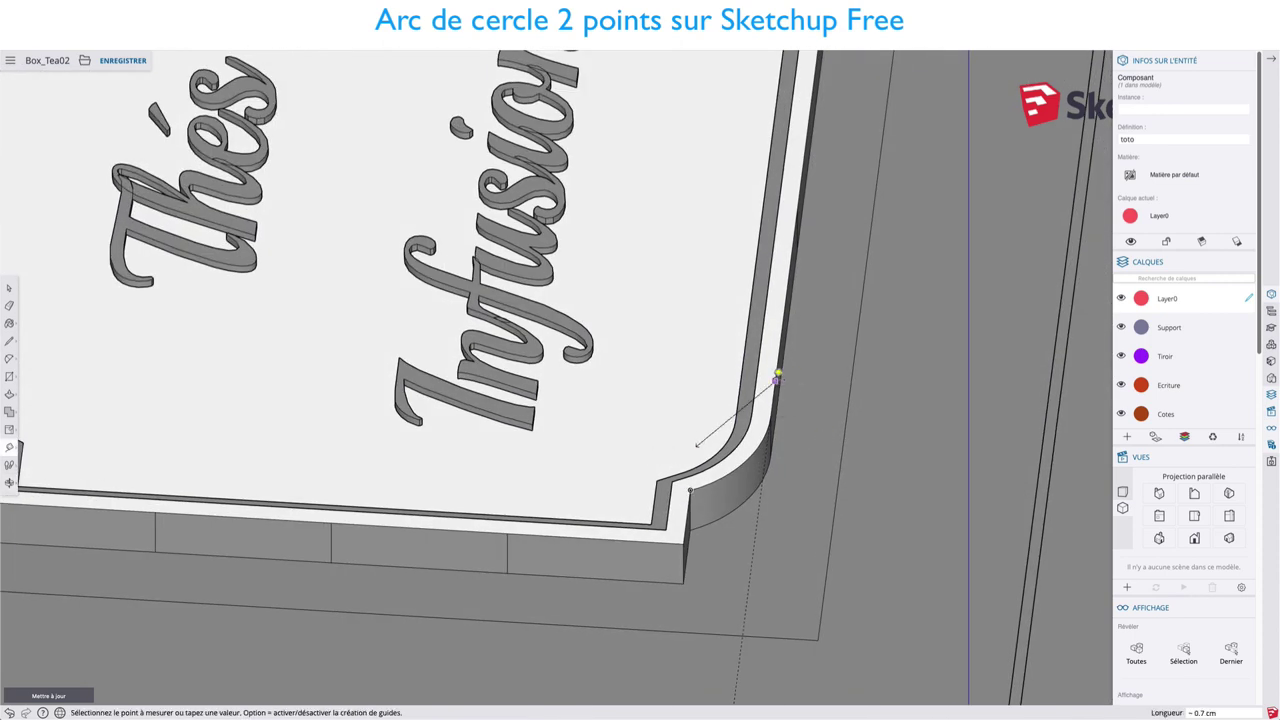
pyautogui.click(778, 376)
pyautogui.click(775, 380)
pyautogui.click(710, 390)
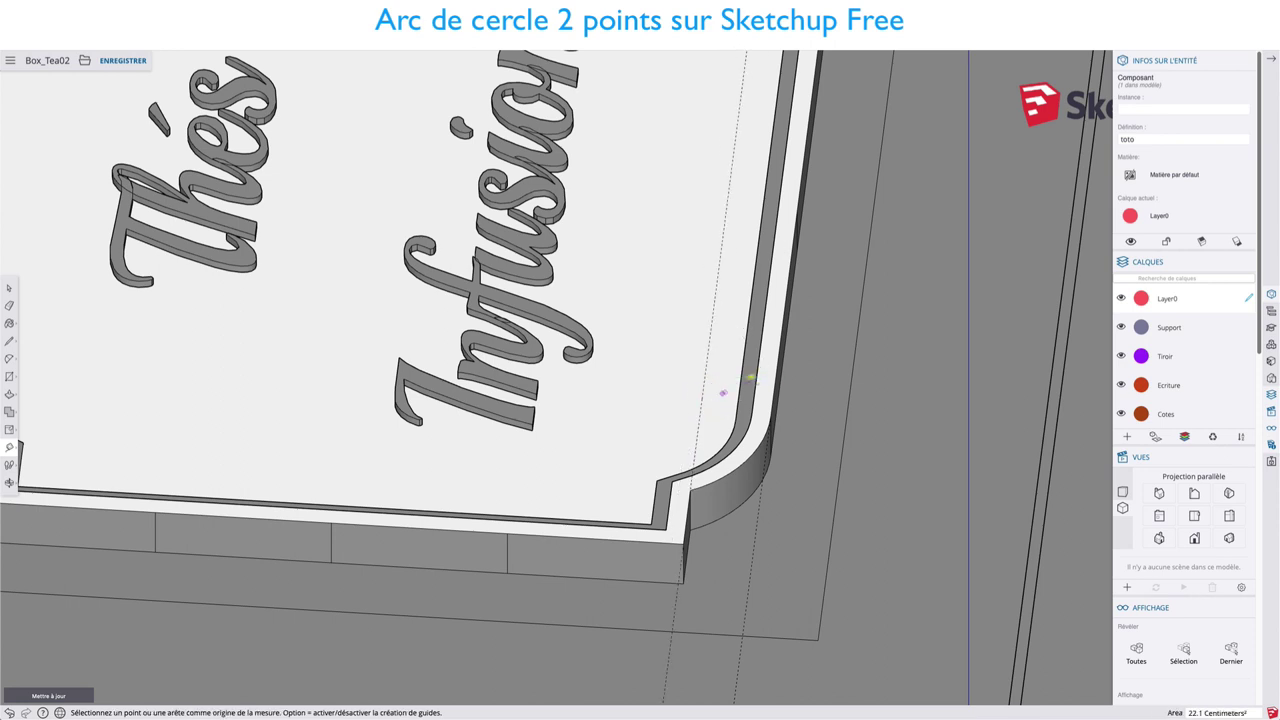
pyautogui.click(777, 368)
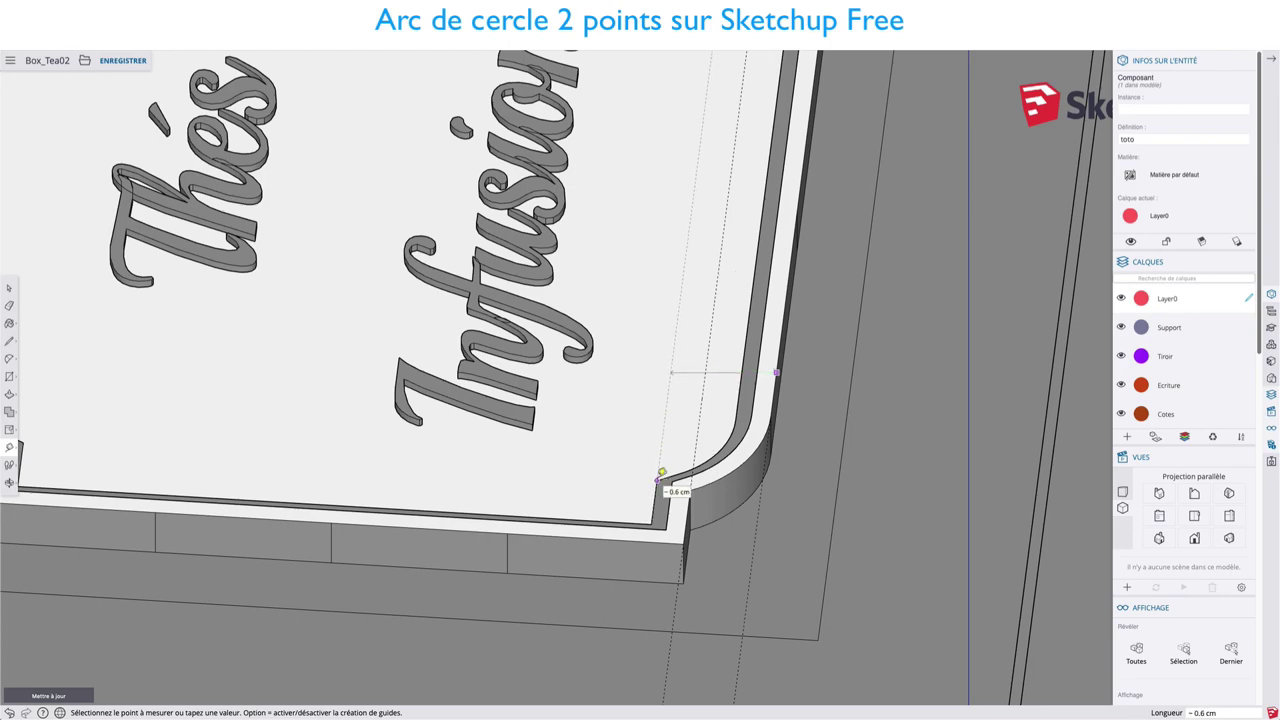
# Add a guide about 0.6 cm inside the label's left border, viewing the label from above
pyautogui.moveTo(661, 472)
pyautogui.mouseDown(button='middle')
pyautogui.moveTo(537, 365)
pyautogui.moveTo(640, 403)
pyautogui.moveTo(531, 497)
pyautogui.mouseUp(button='middle')
pyautogui.scroll(-3, 640, 403)
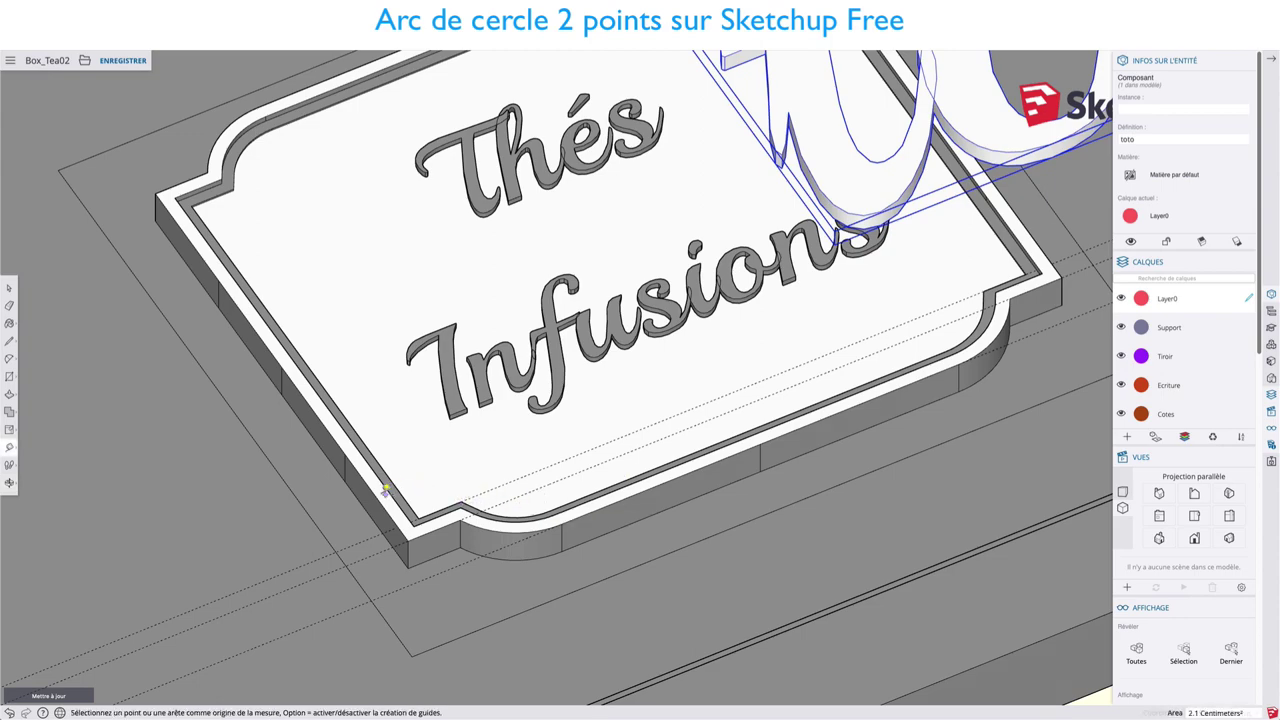
pyautogui.click(377, 494)
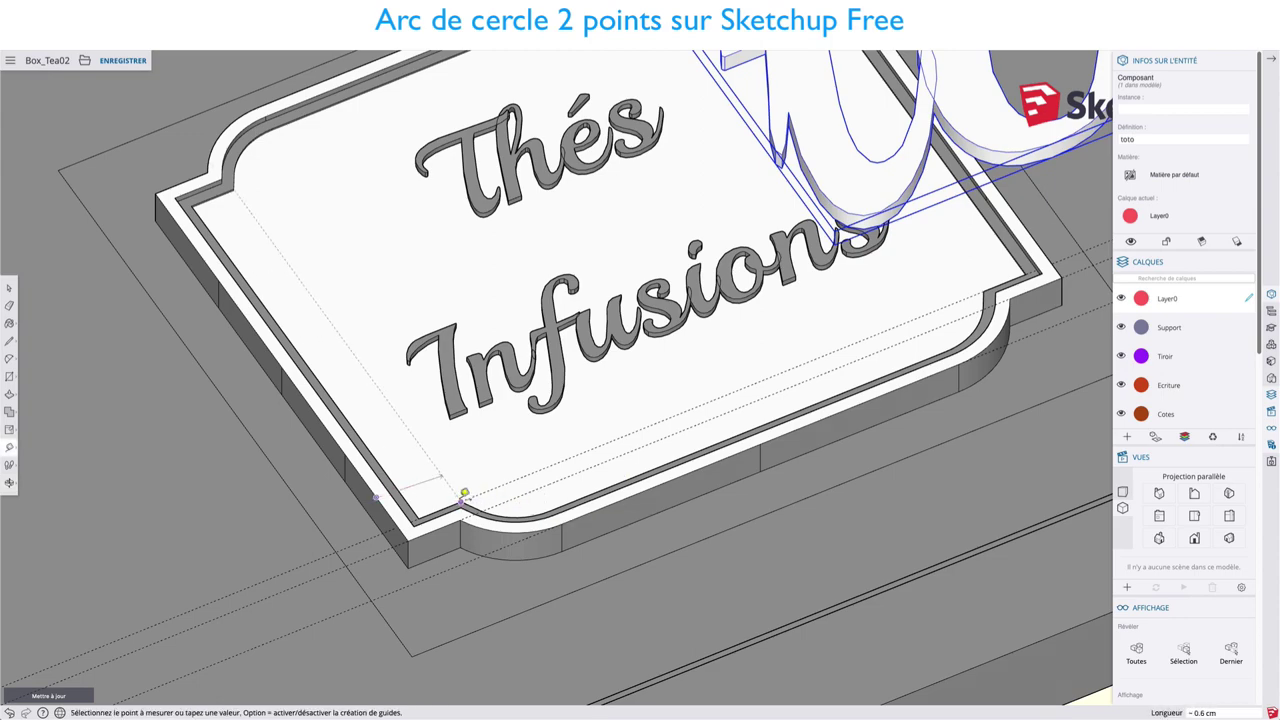
pyautogui.moveTo(464, 494)
pyautogui.mouseDown(button='middle')
pyautogui.moveTo(429, 453)
pyautogui.moveTo(463, 443)
pyautogui.mouseUp(button='middle')
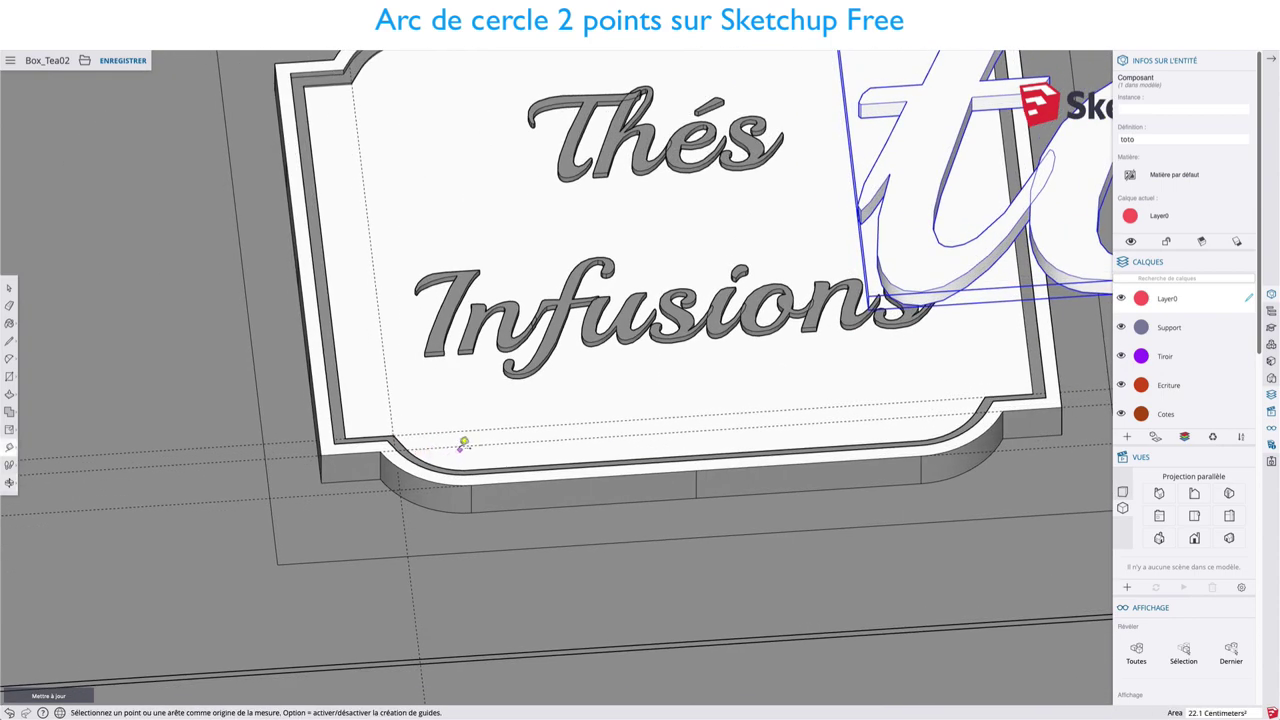
pyautogui.scroll(-3, 586, 408)
pyautogui.scroll(-2, 586, 395)
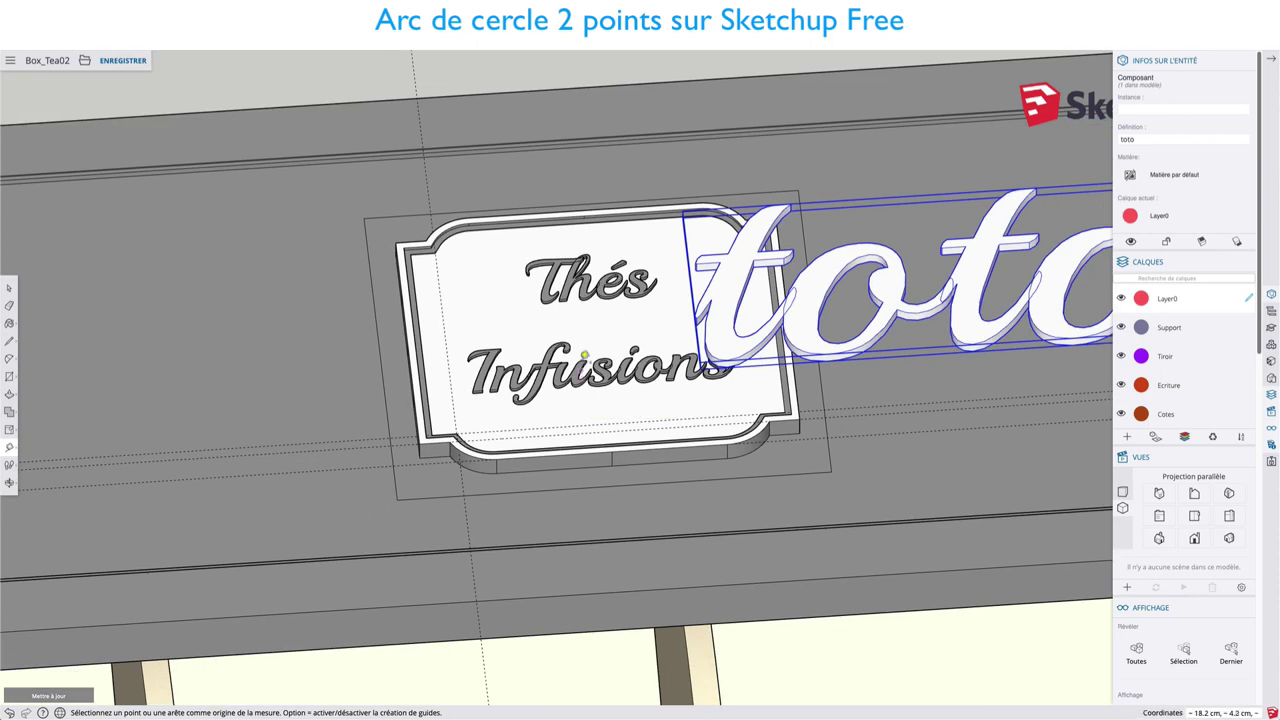
pyautogui.moveTo(586, 396)
pyautogui.mouseDown(button='middle')
pyautogui.moveTo(520, 402)
pyautogui.moveTo(617, 430)
pyautogui.mouseUp(button='middle')
pyautogui.scroll(-2, 497, 403)
pyautogui.scroll(-2, 495, 405)
pyautogui.scroll(-5, 495, 405)
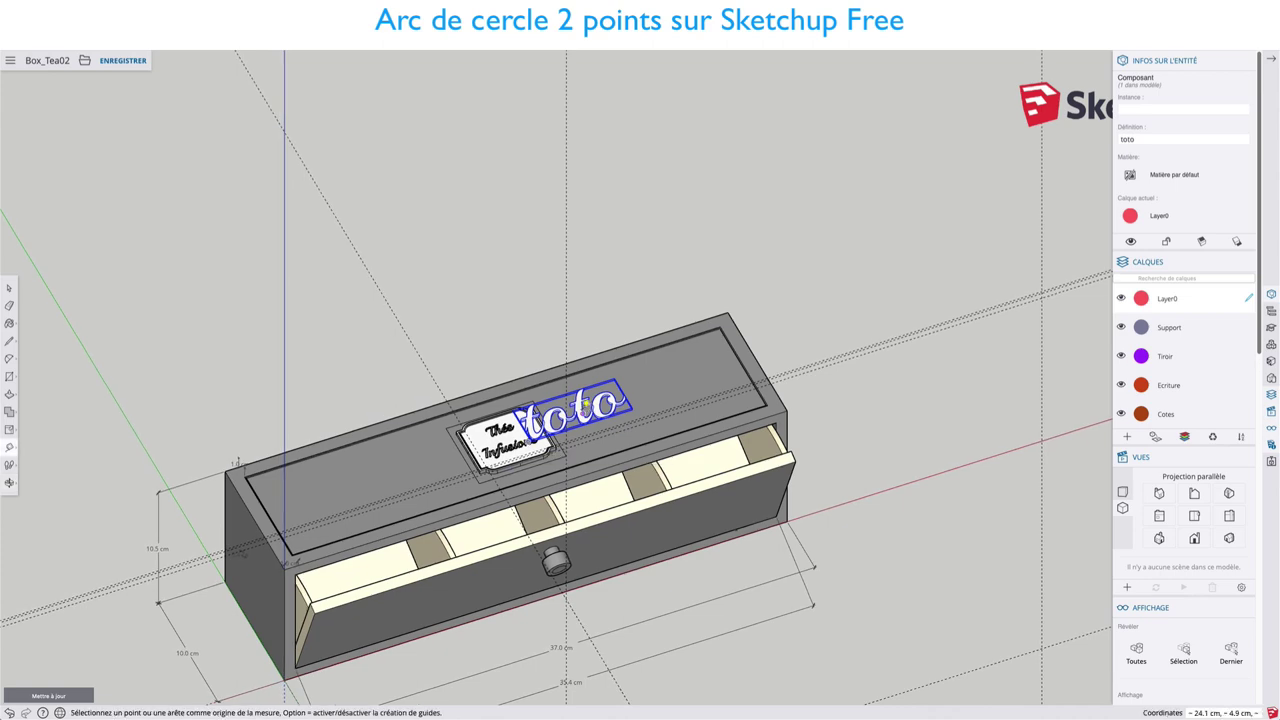
# Delete the 'toto' 3D text and bring the whole box back into view
pyautogui.press('Delete')
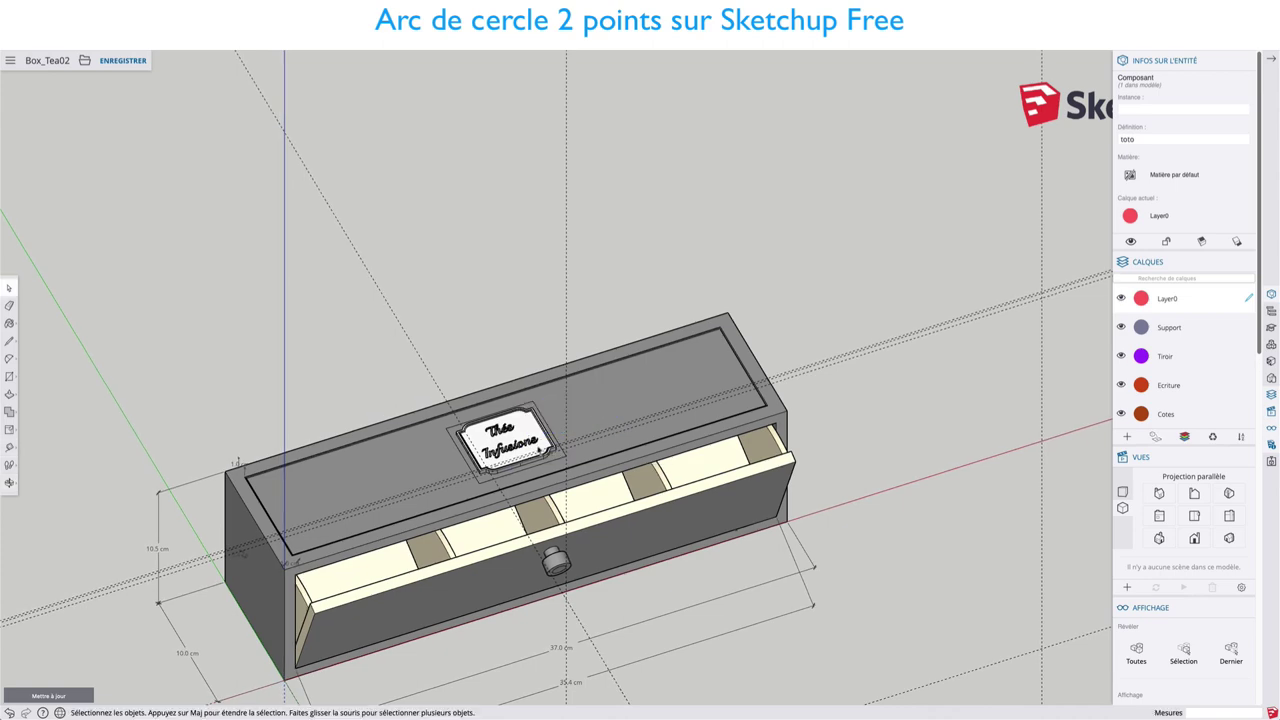
pyautogui.keyDown('shift'); pyautogui.moveTo(538, 460); pyautogui.dragTo(683, 288, button='middle'); pyautogui.keyUp('shift')
pyautogui.moveTo(643, 342)
pyautogui.mouseDown(button='middle')
pyautogui.moveTo(512, 444)
pyautogui.moveTo(501, 390)
pyautogui.mouseUp(button='middle')
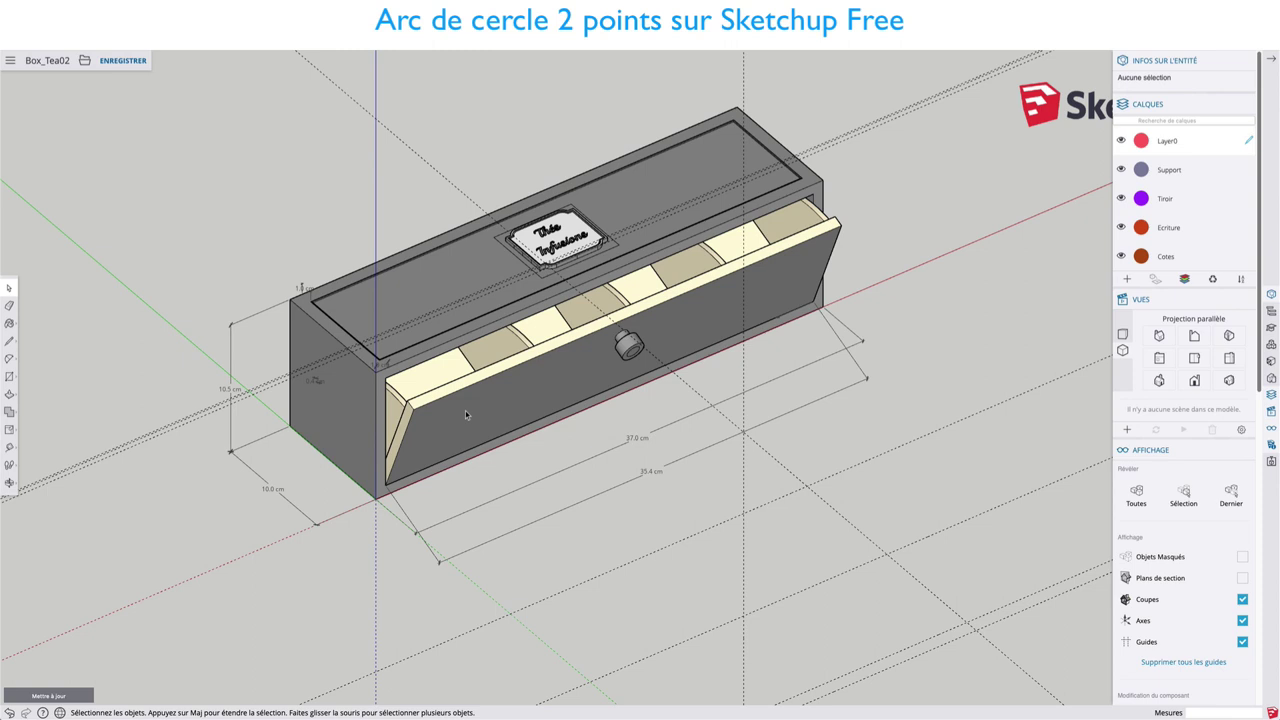
# Clear all guide lines with Supprimer tous les guides, then orbit around the finished box
pyautogui.scroll(-1, 746, 443)
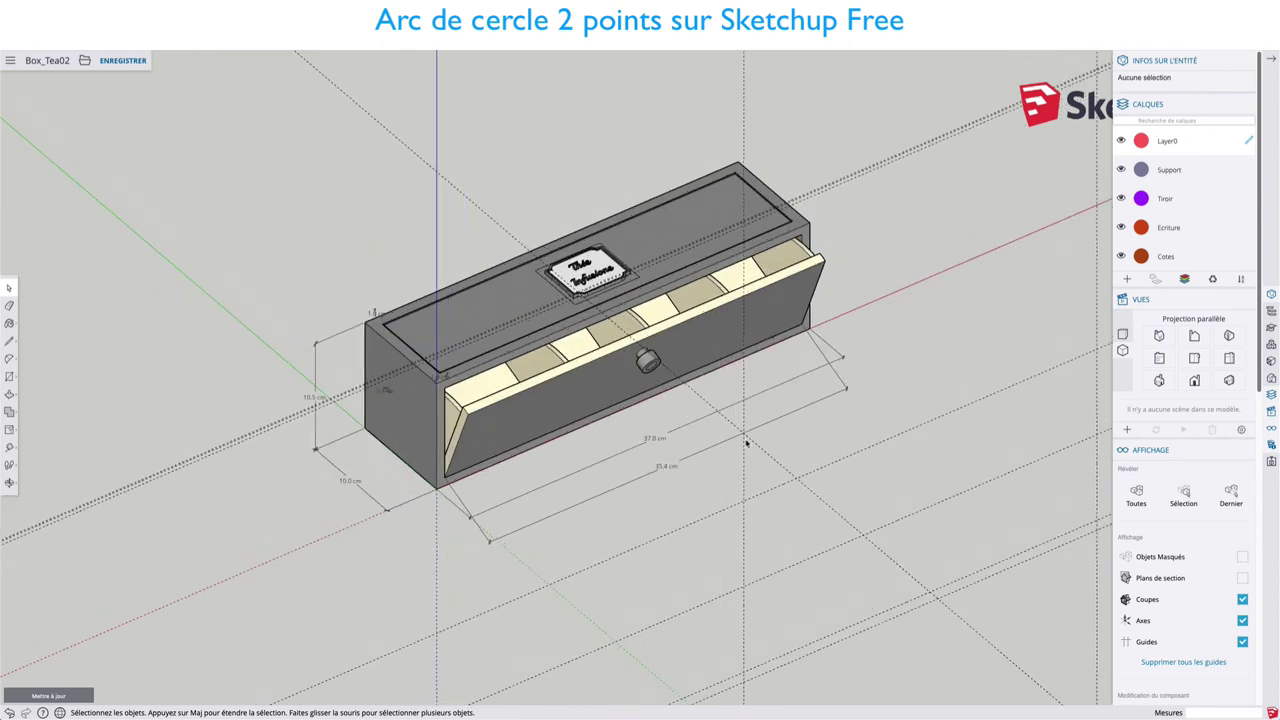
pyautogui.scroll(-1, 766, 449)
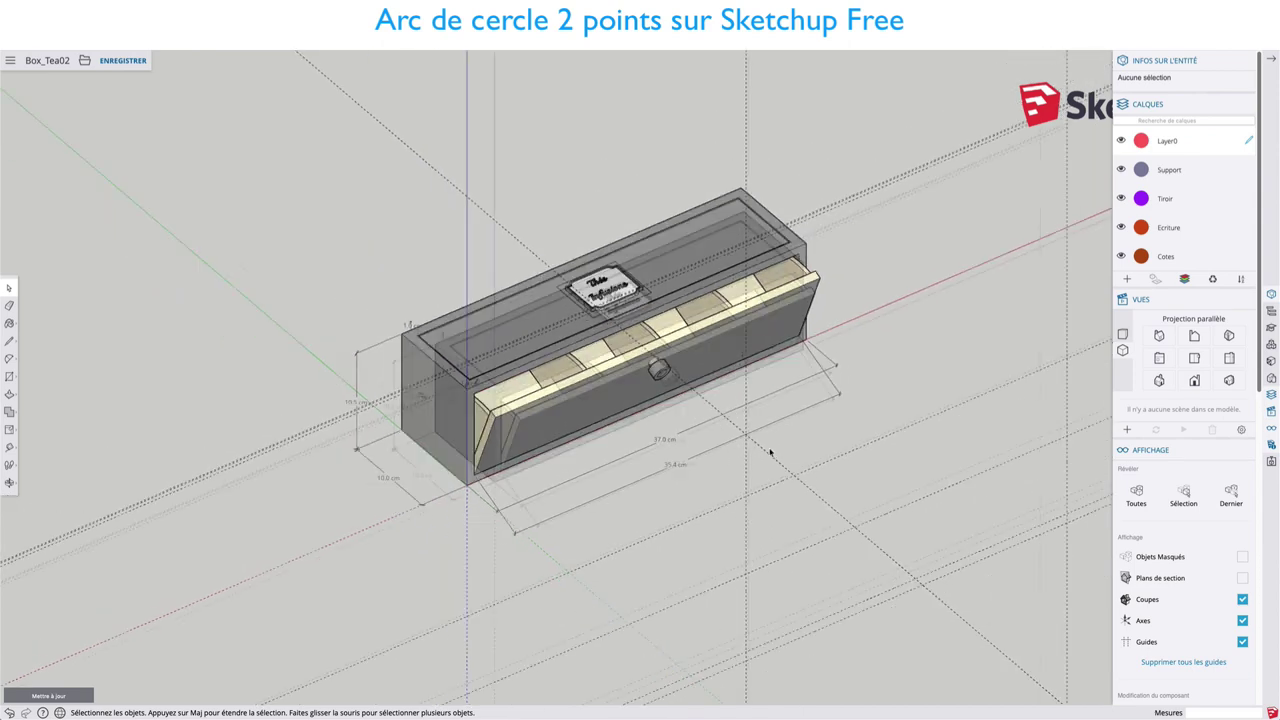
pyautogui.scroll(-1, 766, 449)
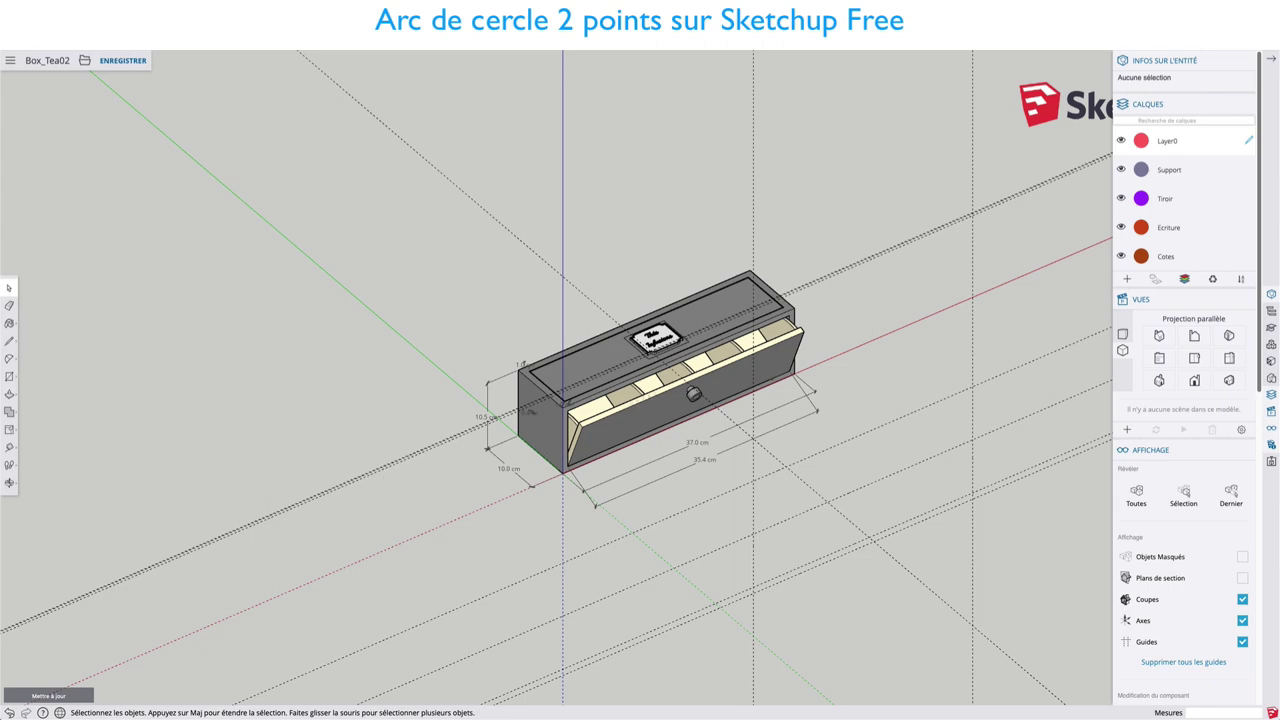
pyautogui.scroll(-1, 757, 398)
pyautogui.scroll(2, 755, 404)
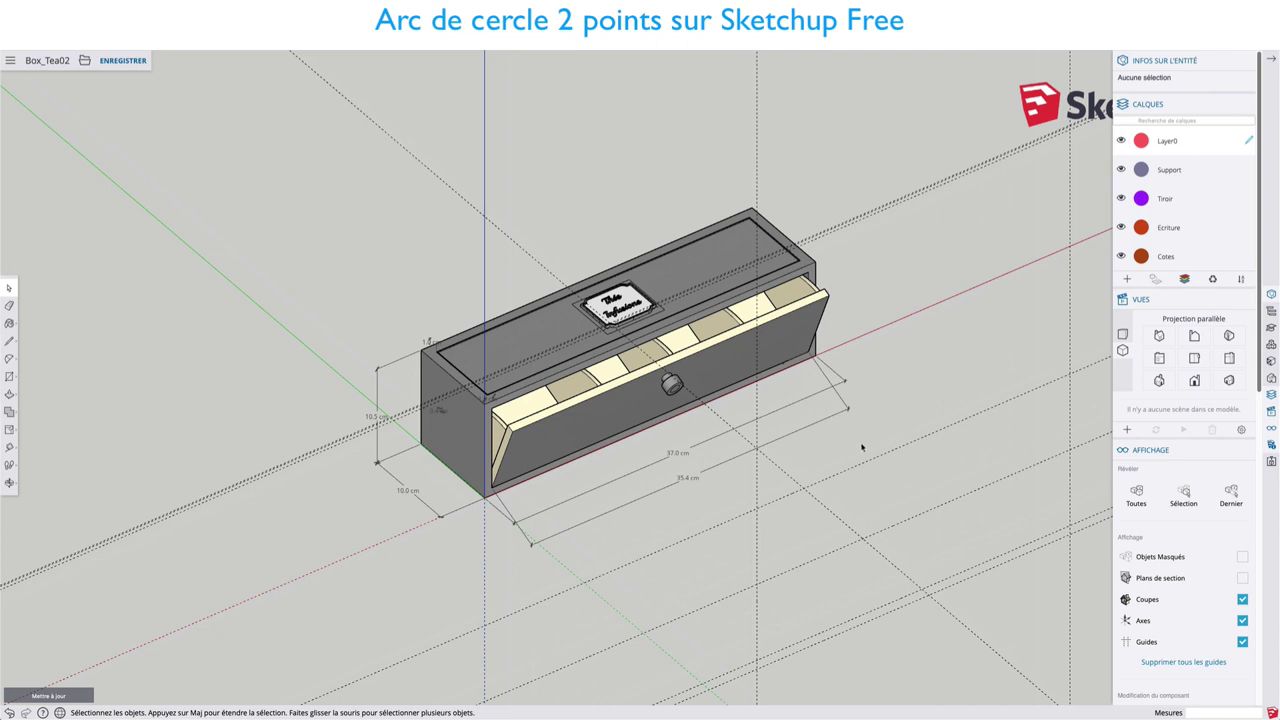
pyautogui.scroll(-3, 1196, 513)
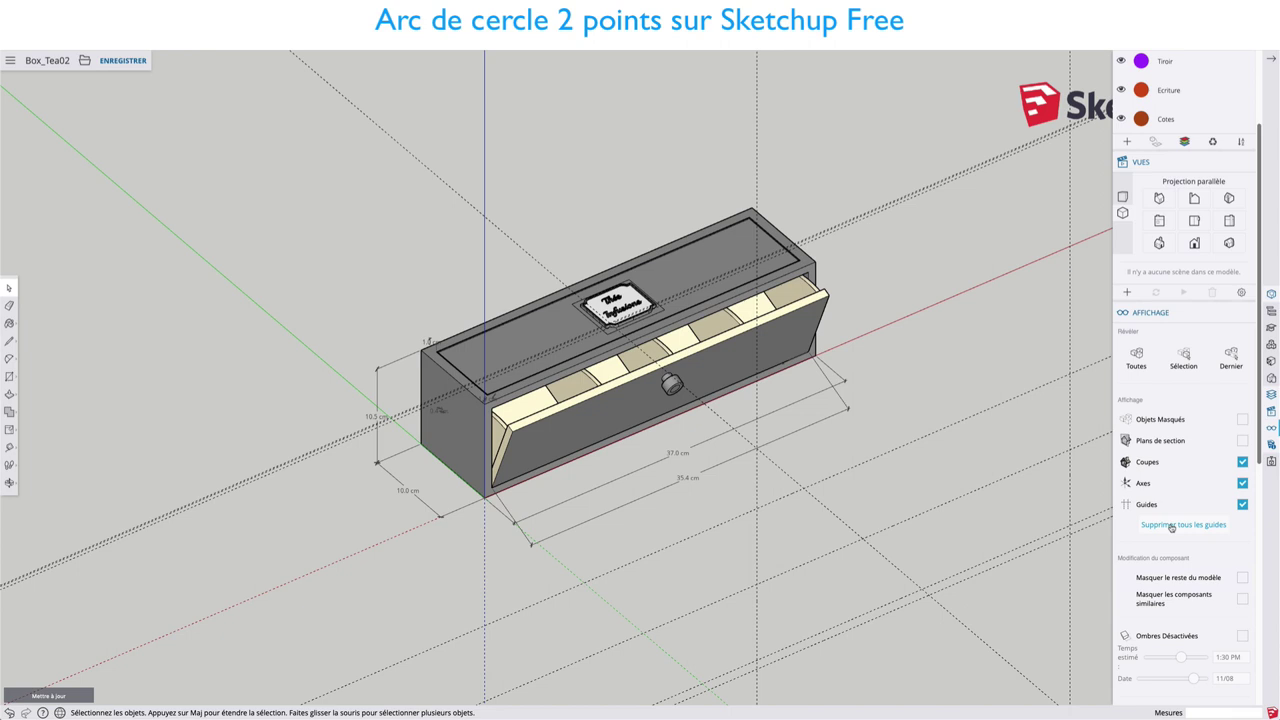
pyautogui.moveTo(1150, 450)
pyautogui.click(1181, 527)
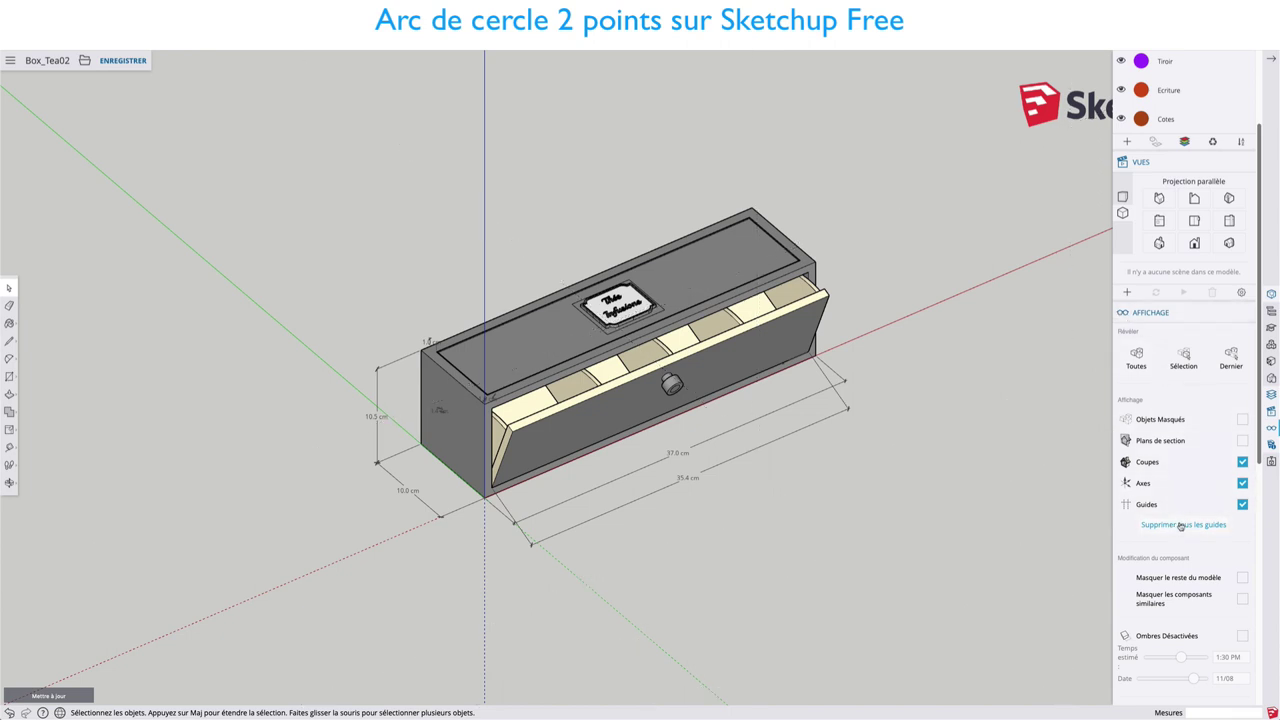
pyautogui.moveTo(884, 519); pyautogui.dragTo(838, 479, button='middle')
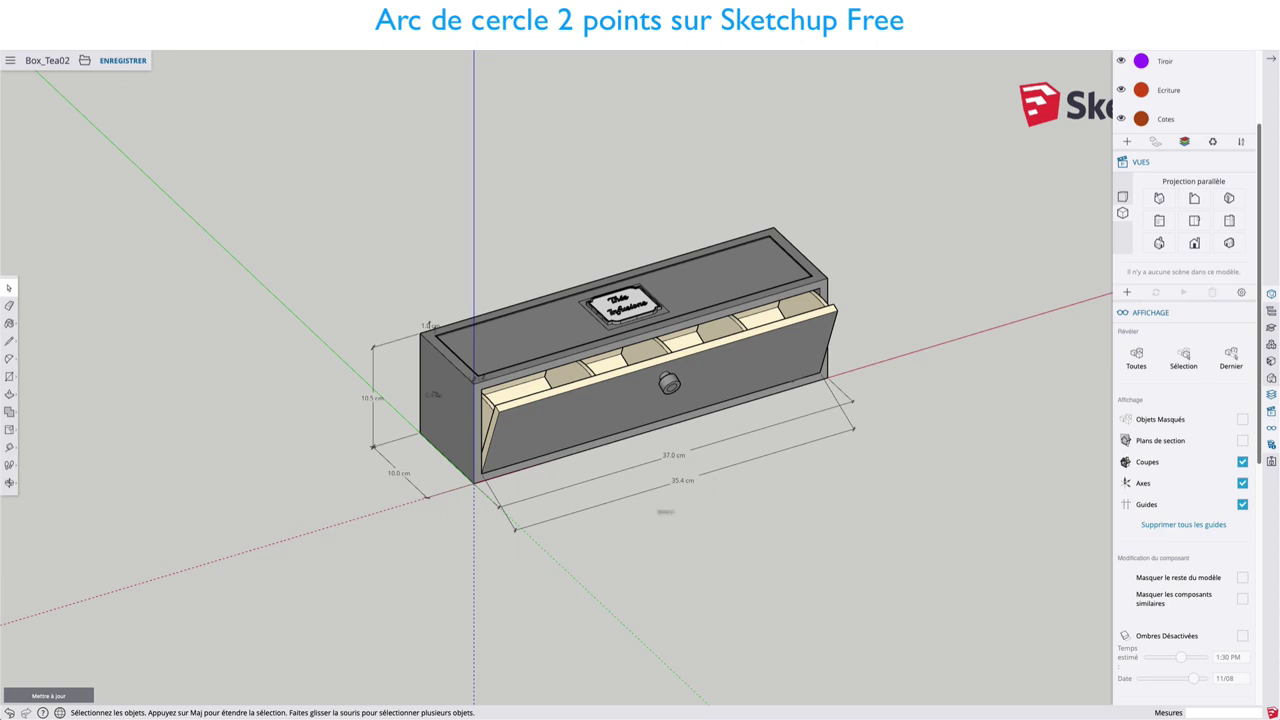
pyautogui.moveTo(711, 502)
pyautogui.mouseDown(button='middle')
pyautogui.moveTo(649, 474)
pyautogui.moveTo(574, 495)
pyautogui.mouseUp(button='middle')
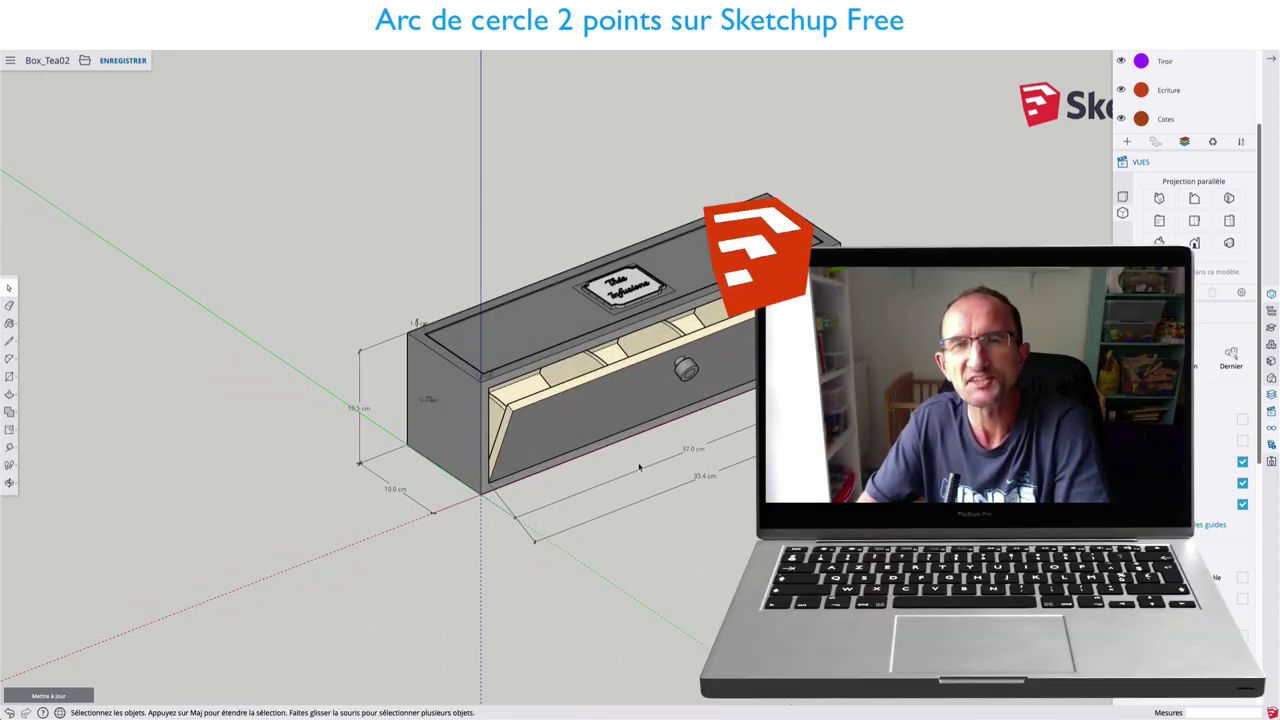
pyautogui.moveTo(574, 495)
pyautogui.mouseDown(button='middle')
pyautogui.moveTo(584, 456)
pyautogui.moveTo(737, 445)
pyautogui.moveTo(571, 471)
pyautogui.moveTo(626, 467)
pyautogui.mouseUp(button='middle')
pyautogui.scroll(2, 626, 467)
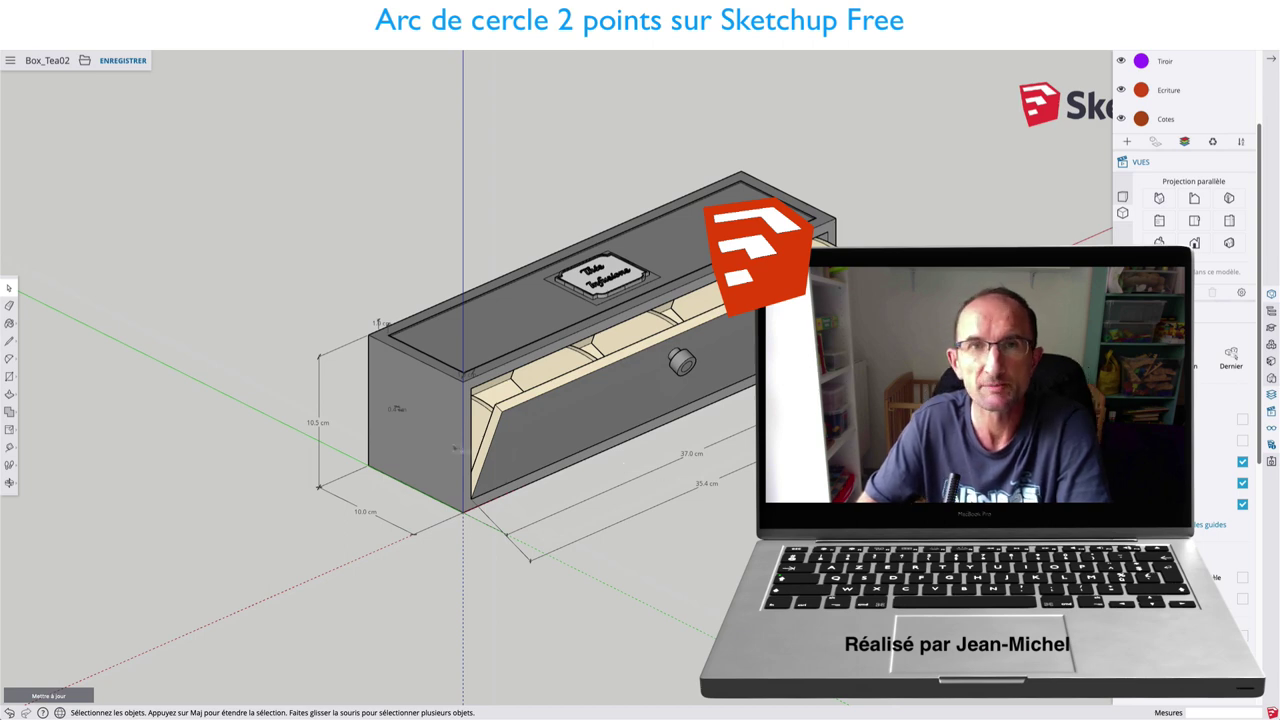
pyautogui.moveTo(624, 467); pyautogui.dragTo(590, 453, button='middle')
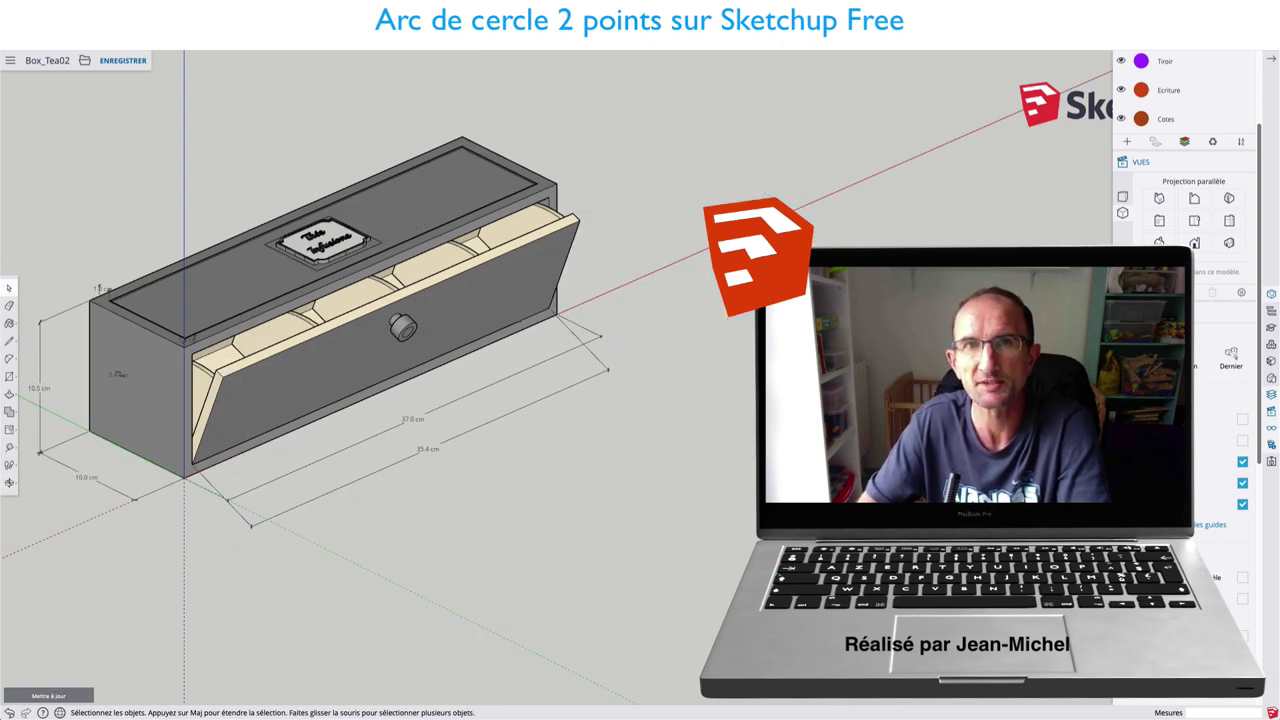